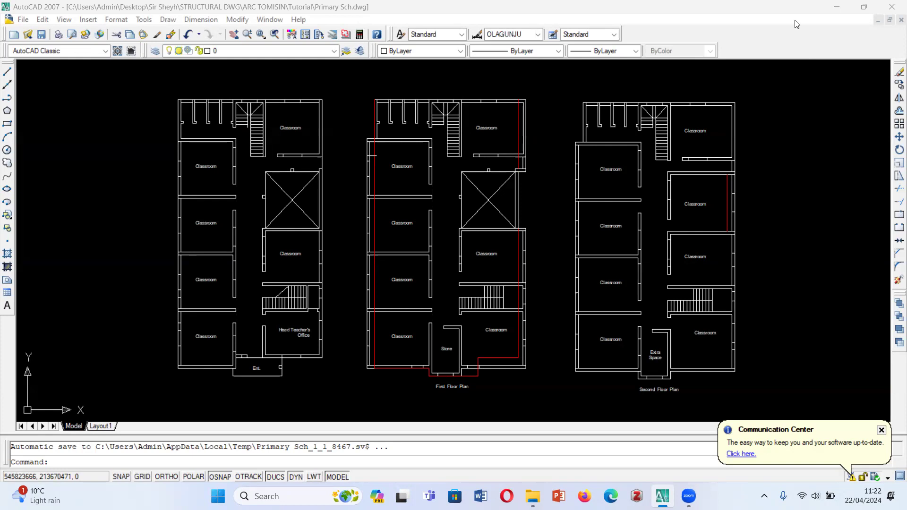
scroll(344, 209, "down", 3)
scroll(344, 209, "up", 2)
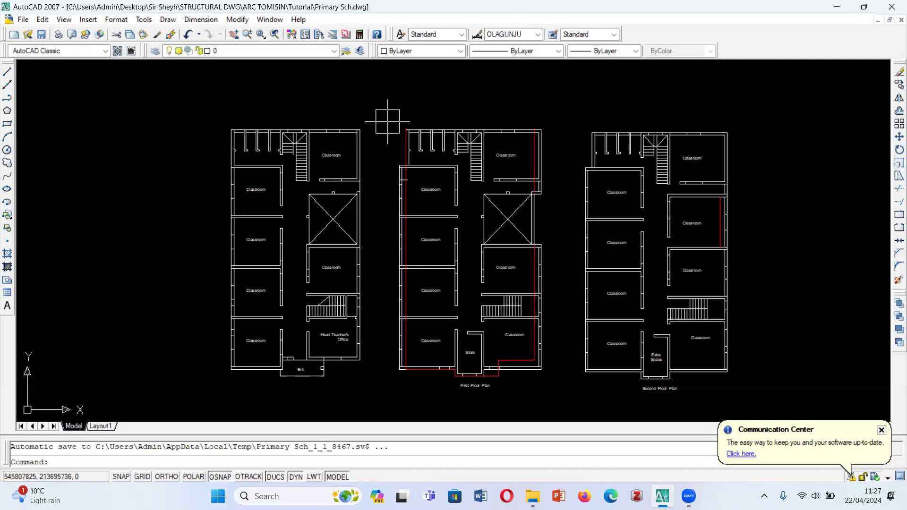
scroll(386, 121, "up", 2)
scroll(364, 139, "down", 2)
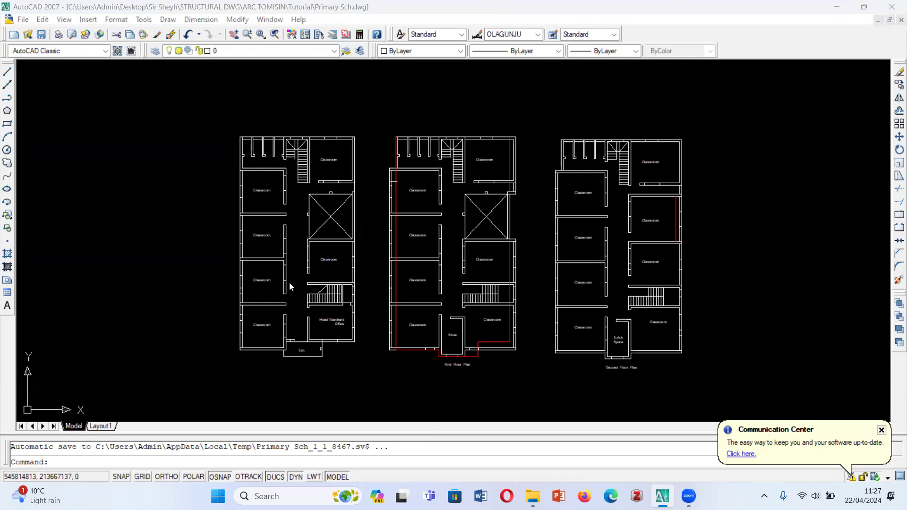
scroll(253, 388, "up", 2)
scroll(276, 369, "down", 3)
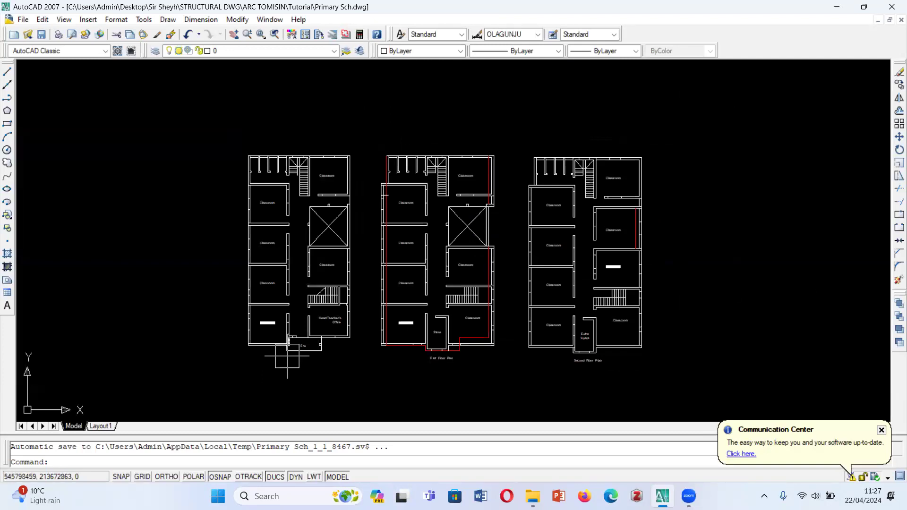
scroll(285, 286, "up", 2)
scroll(405, 250, "down", 2)
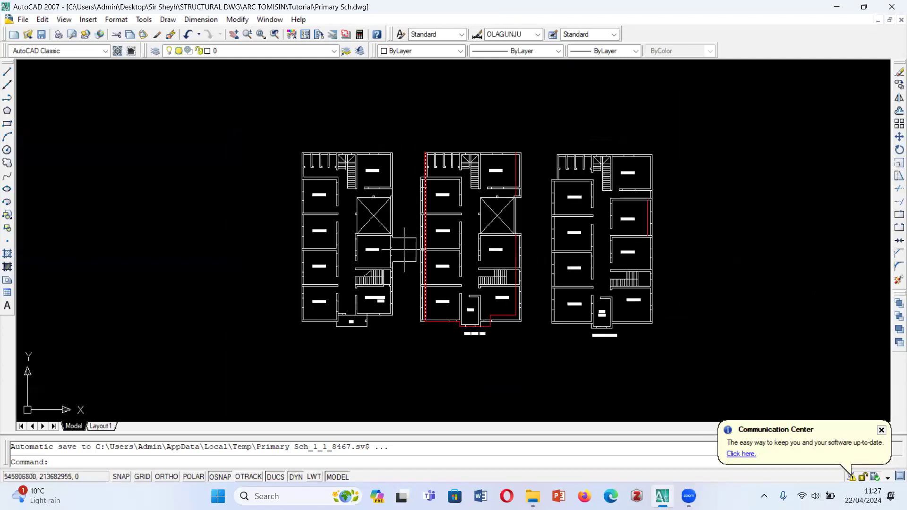
- Compare the ground-floor entrance area with the store and adjoining classroom at the same end of the first floor plan
scroll(348, 320, "up", 4)
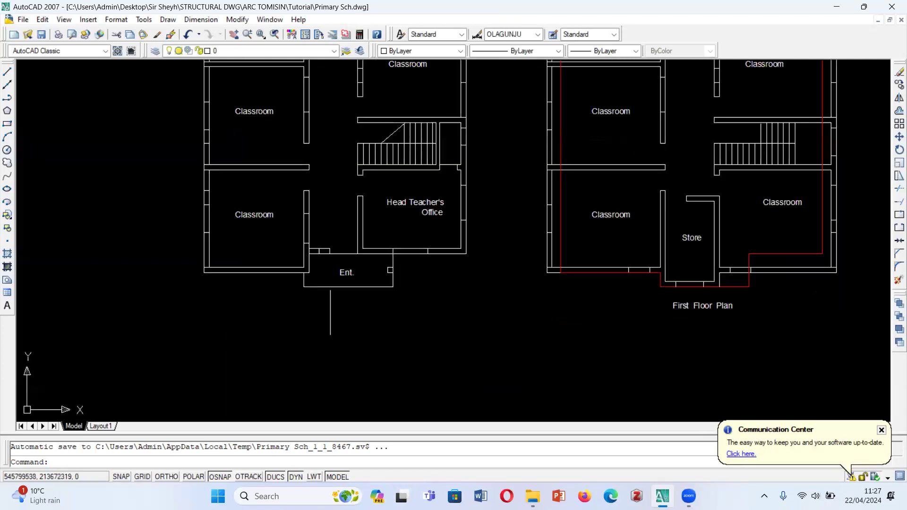
scroll(348, 320, "down", 2)
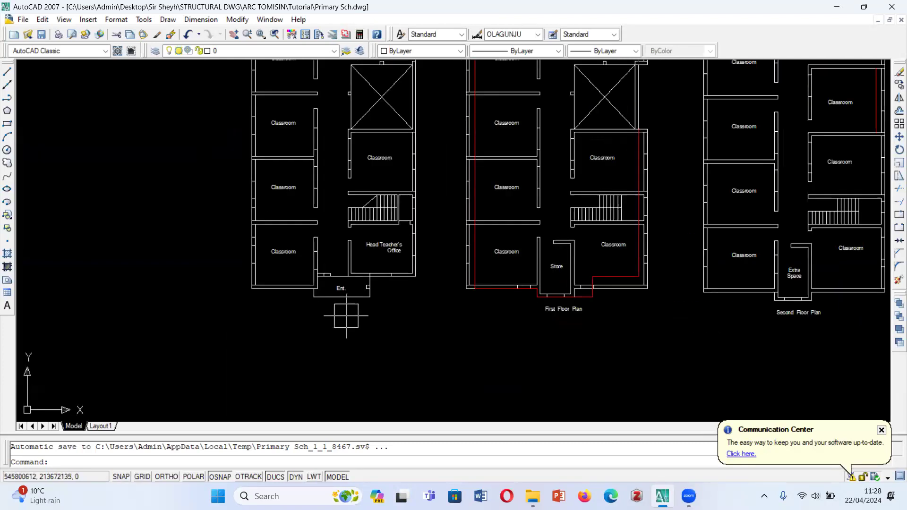
scroll(346, 316, "down", 2)
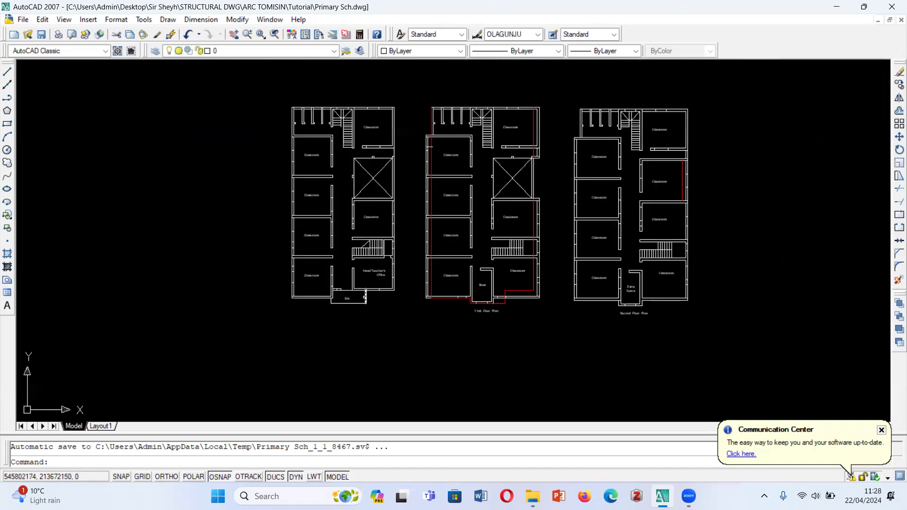
scroll(351, 316, "up", 5)
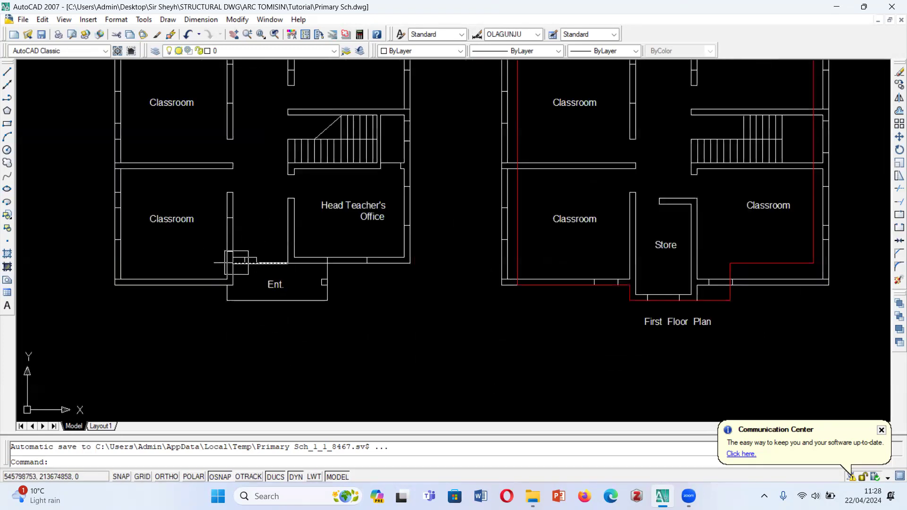
scroll(276, 279, "down", 4)
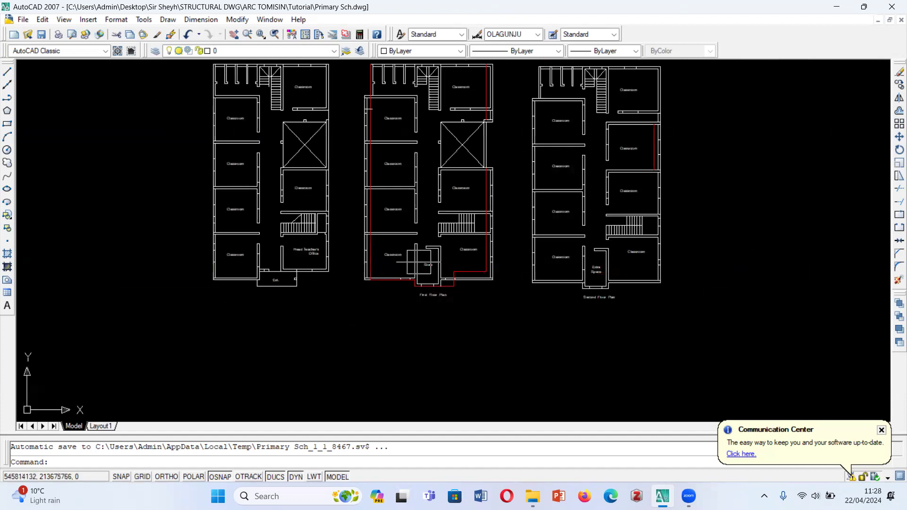
scroll(593, 285, "up", 5)
scroll(734, 261, "down", 5)
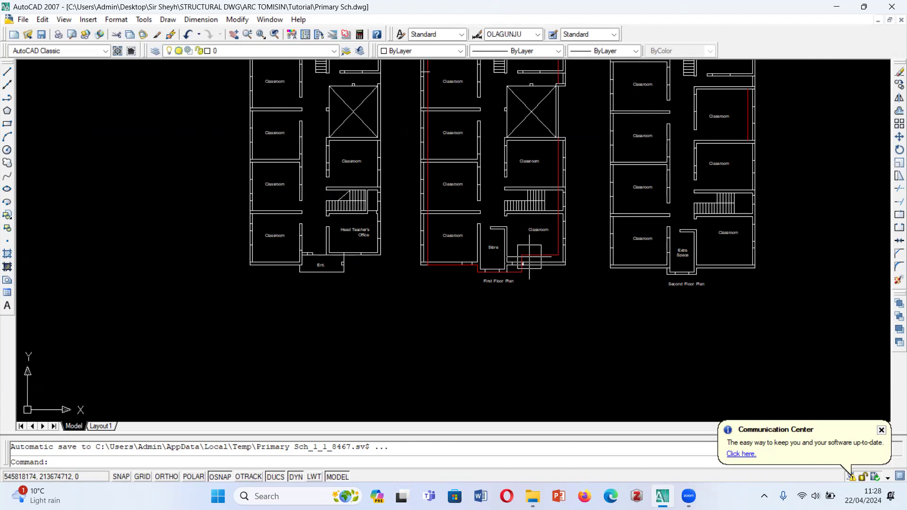
scroll(425, 293, "down", 2)
scroll(416, 300, "up", 1)
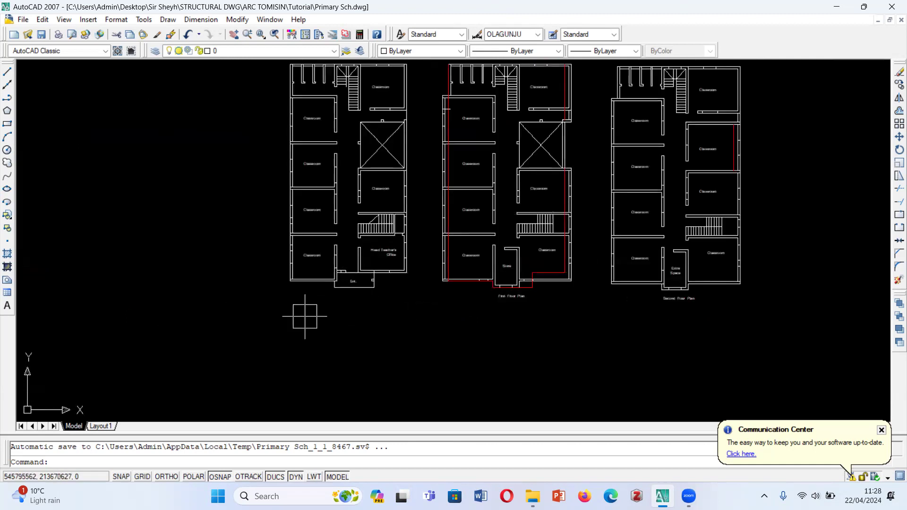
- Examine the ground floor's entrance, head teacher's office, nearby staircase and row of classrooms
scroll(308, 319, "up", 4)
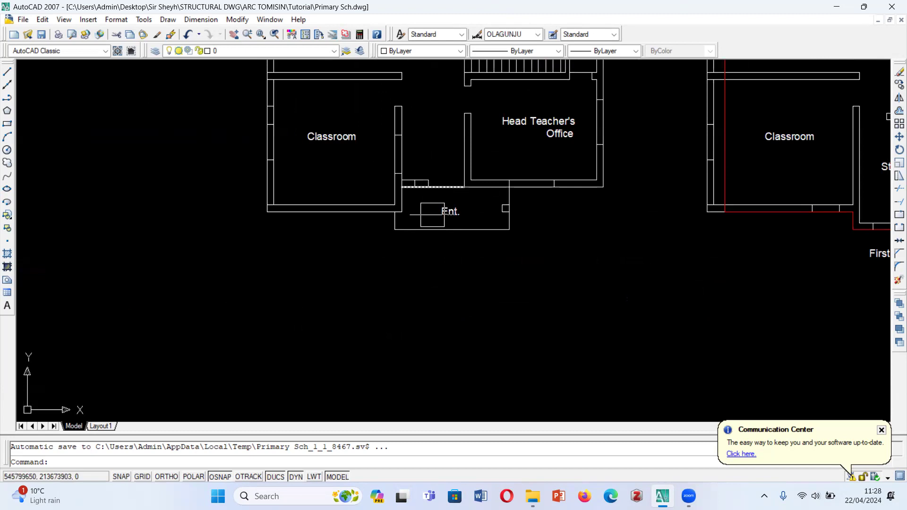
scroll(410, 319, "down", 2)
scroll(423, 236, "up", 1)
scroll(411, 176, "up", 1)
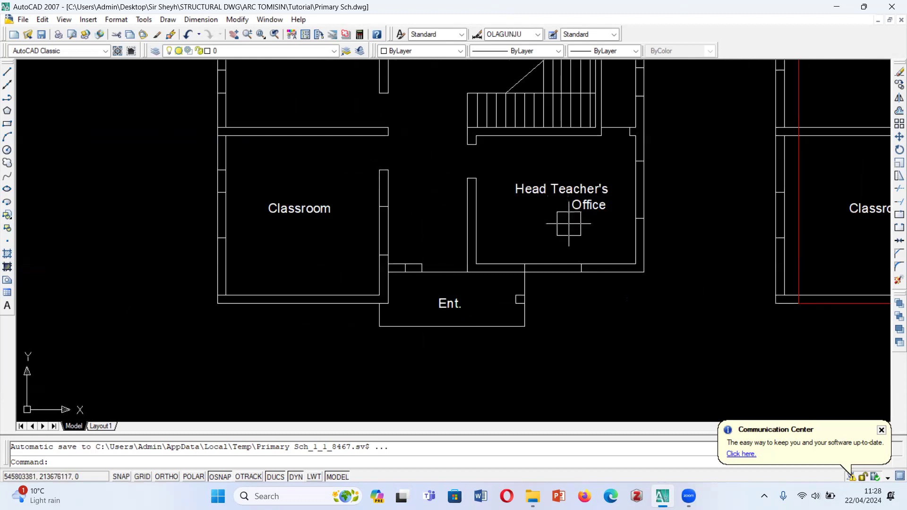
scroll(378, 335, "down", 2)
scroll(414, 254, "up", 1)
scroll(414, 252, "up", 1)
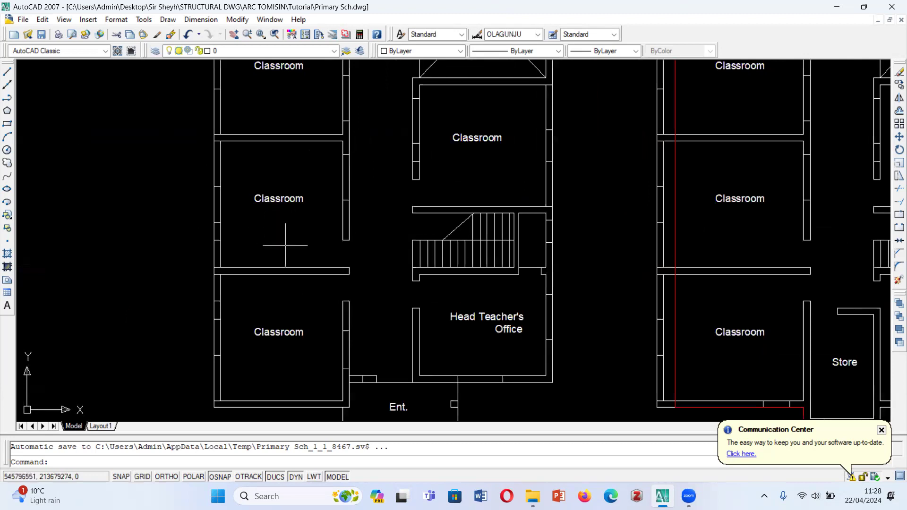
scroll(298, 331, "down", 4)
scroll(310, 315, "up", 2)
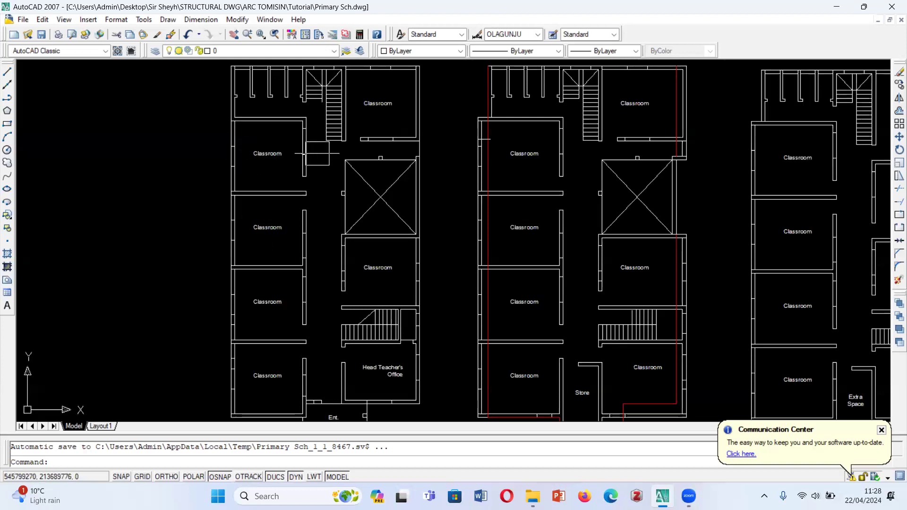
- Examine the crossed open void on the ground floor plan and the corridor and classrooms around it
scroll(333, 146, "up", 2)
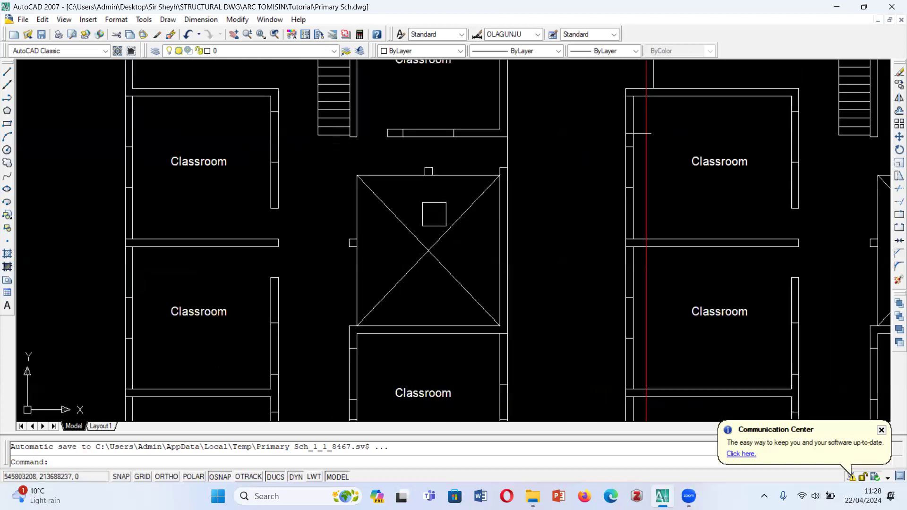
scroll(401, 230, "down", 1)
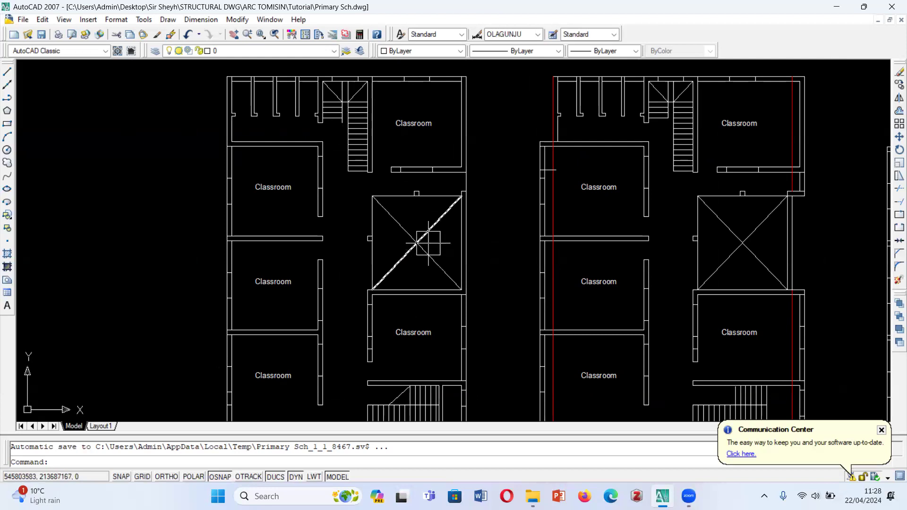
scroll(425, 241, "down", 3)
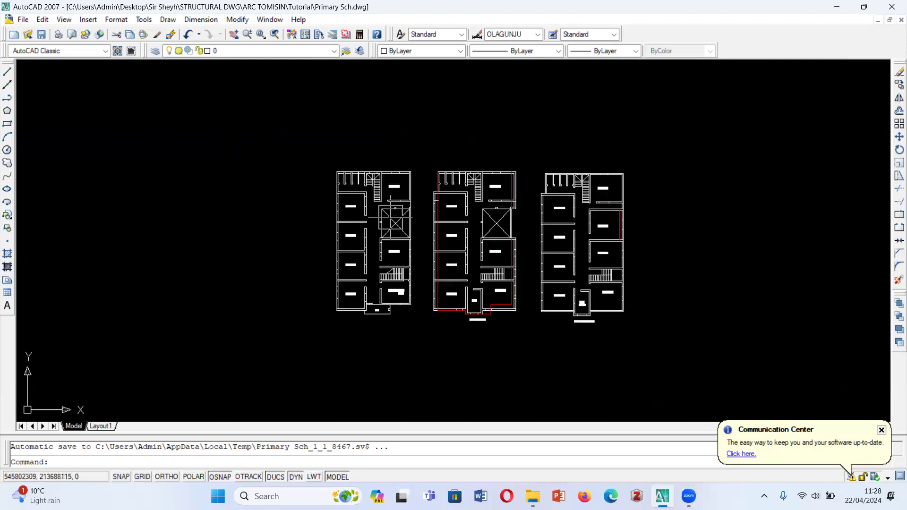
scroll(396, 218, "up", 1)
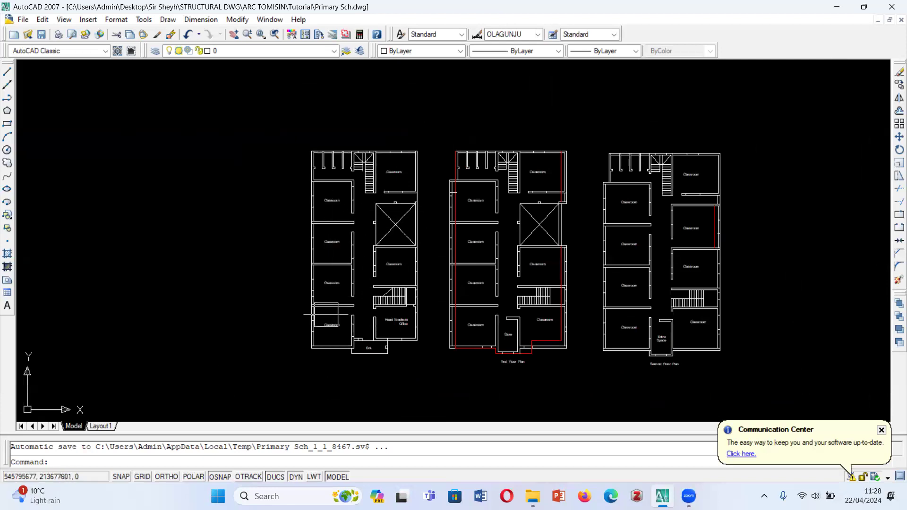
scroll(375, 222, "up", 2)
scroll(385, 248, "up", 1)
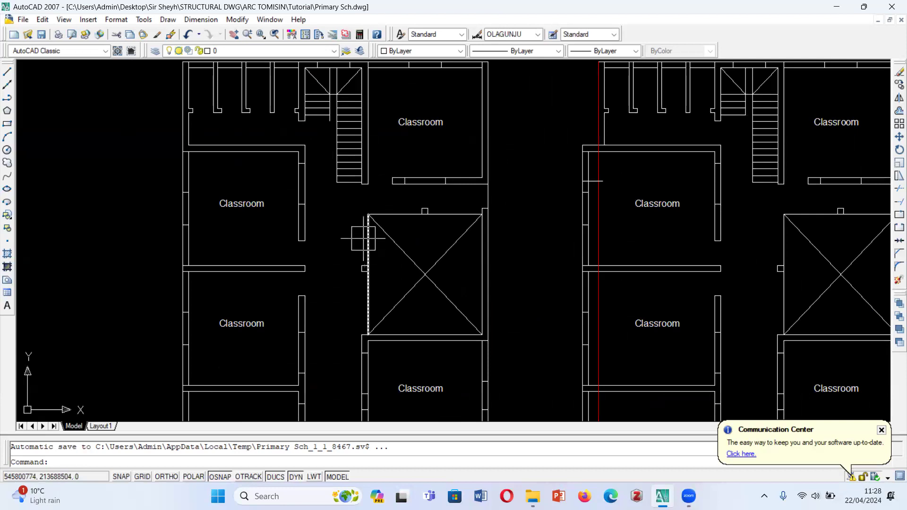
scroll(361, 237, "down", 2)
scroll(350, 226, "up", 2)
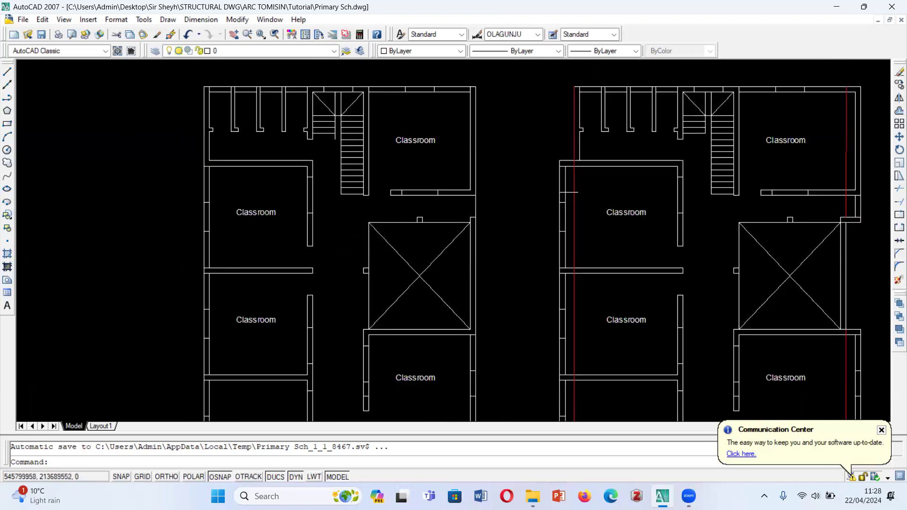
scroll(339, 225, "up", 3)
scroll(348, 210, "down", 2)
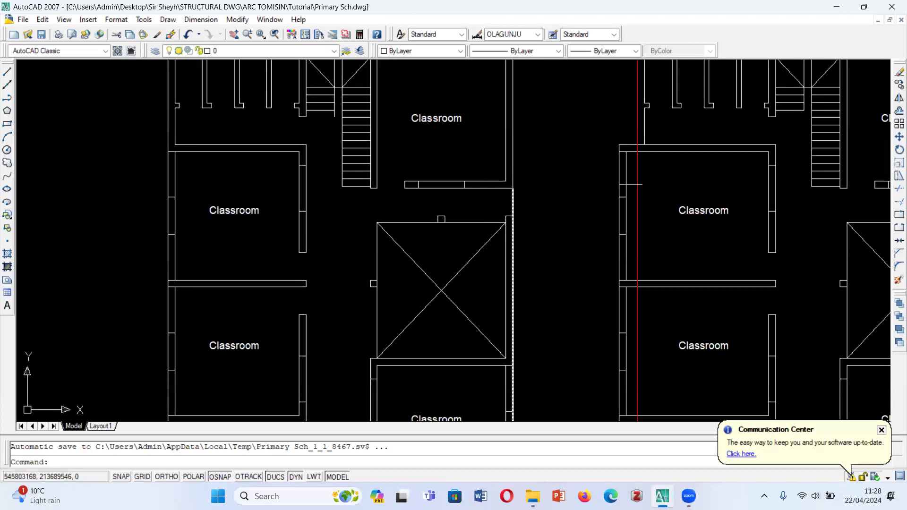
scroll(393, 273, "down", 3)
scroll(397, 277, "up", 1)
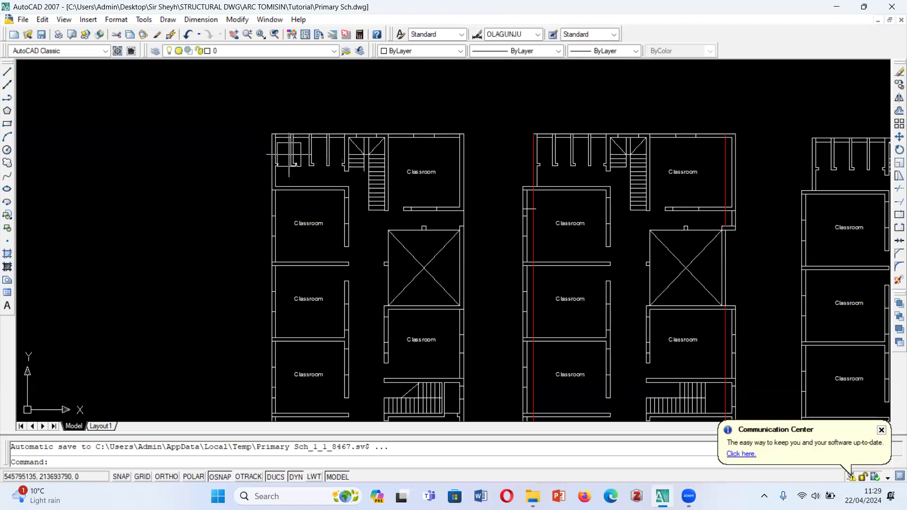
- Examine the ground floor's small partitioned rooms and its two staircases, from the far end back to the entrance
scroll(295, 128, "down", 2)
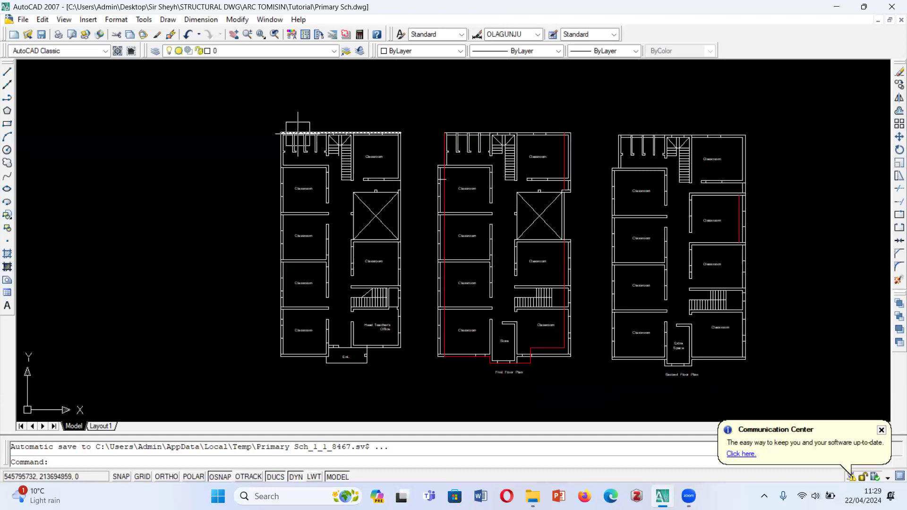
scroll(343, 192, "up", 2)
scroll(343, 191, "up", 3)
scroll(333, 156, "down", 2)
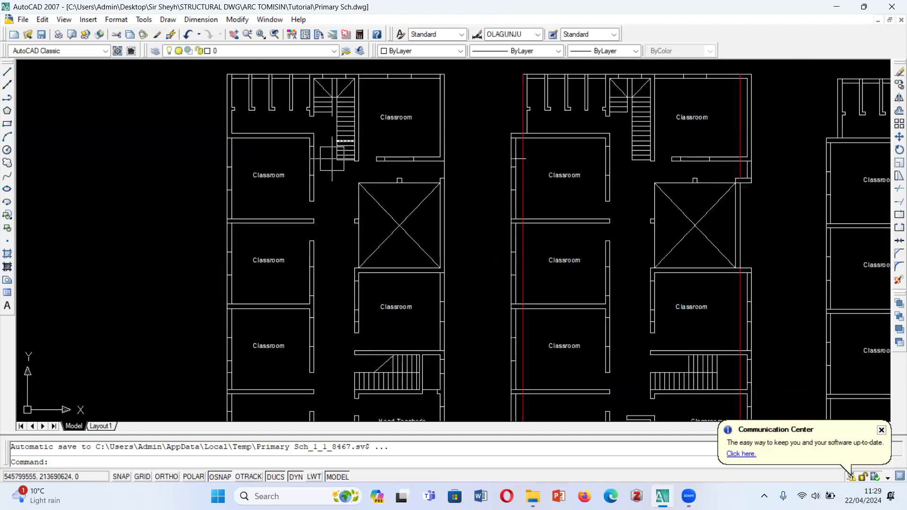
scroll(342, 113, "down", 2)
scroll(567, 366, "up", 3)
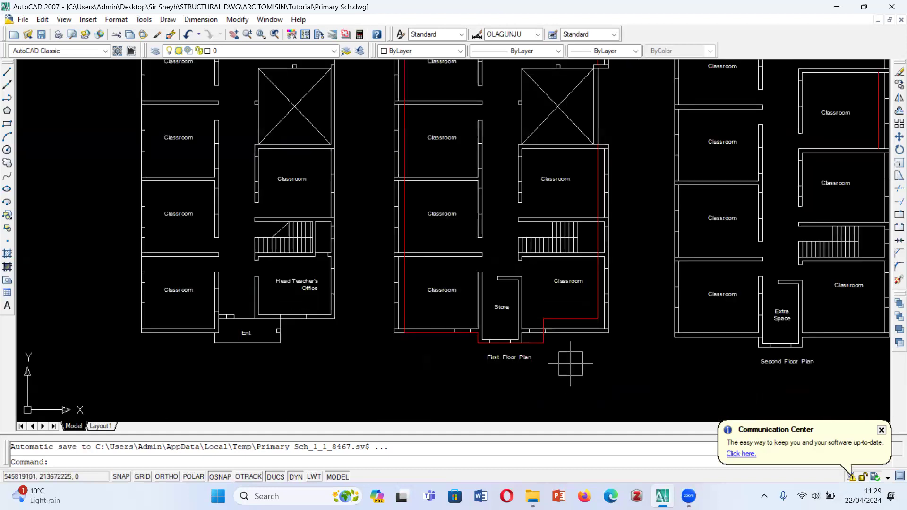
scroll(569, 361, "down", 1)
scroll(616, 304, "down", 2)
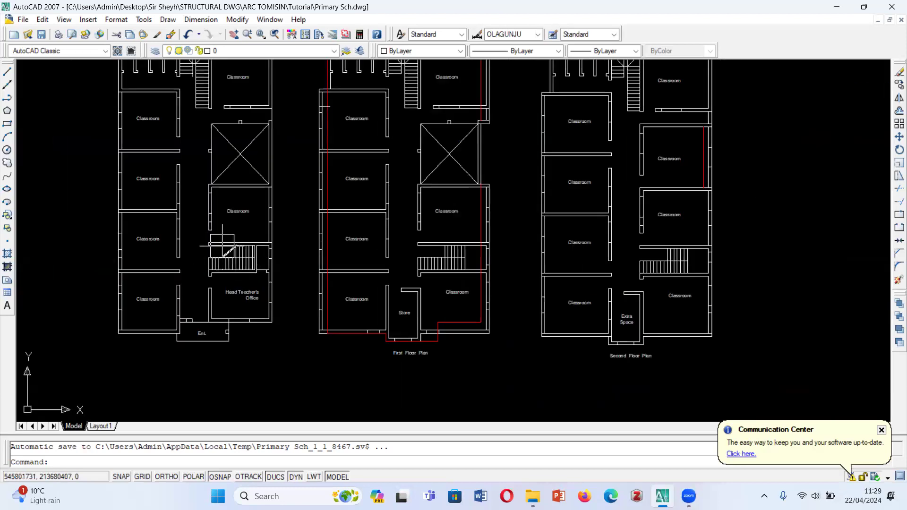
scroll(237, 257, "down", 2)
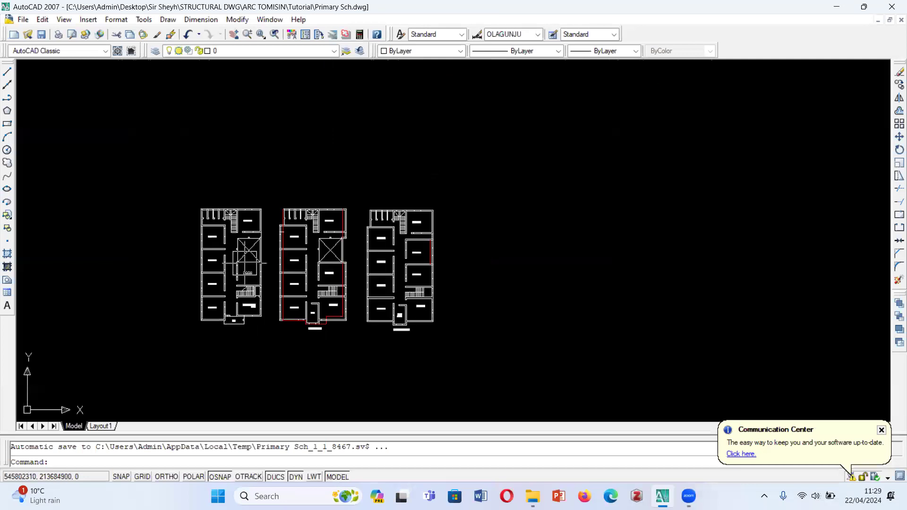
scroll(242, 256, "up", 1)
scroll(229, 265, "up", 3)
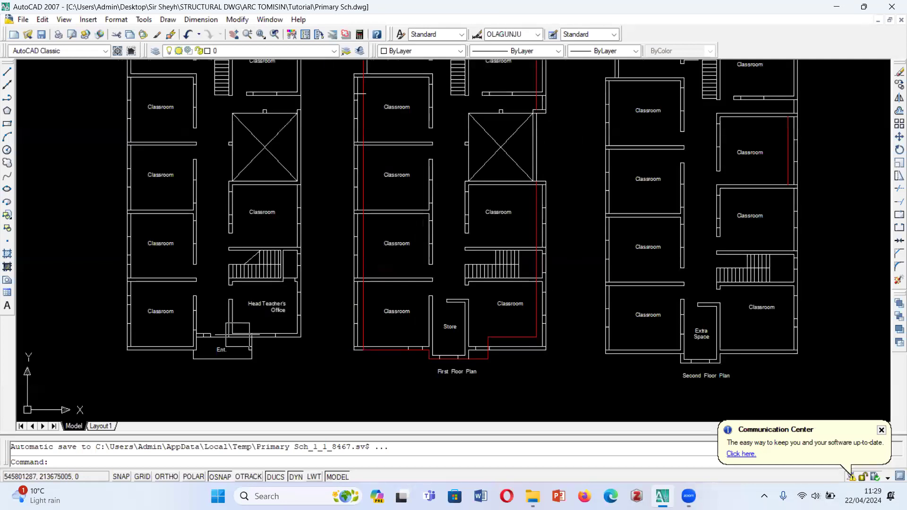
- Examine the first floor plan, including the store above the entrance, the corner classroom and the red outline
scroll(232, 264, "down", 2)
scroll(397, 293, "up", 1)
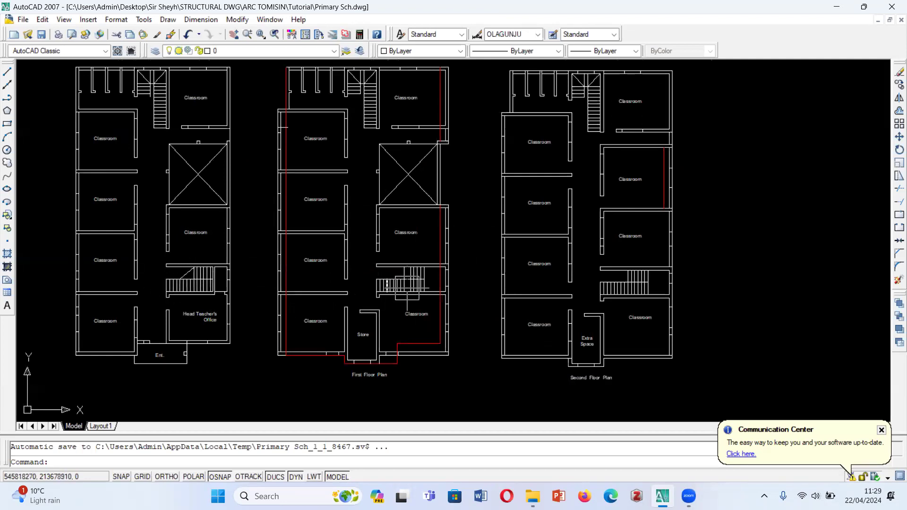
scroll(398, 357, "up", 3)
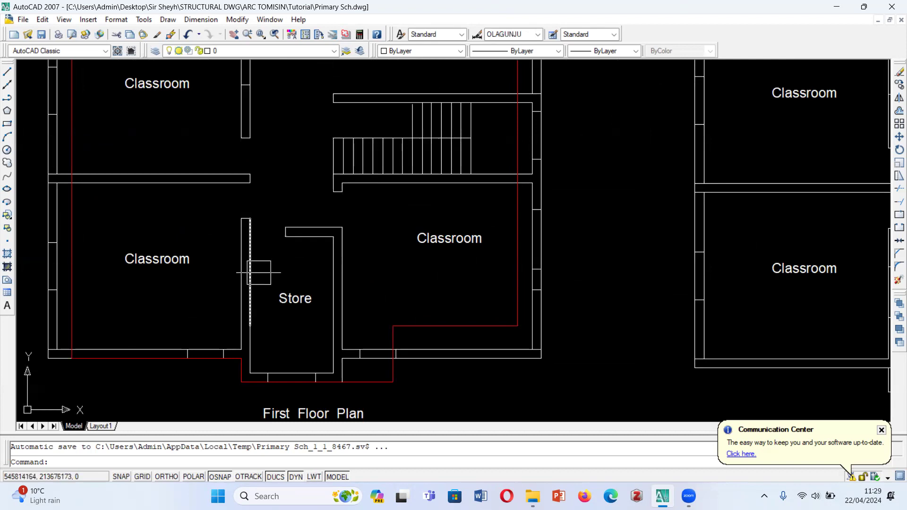
scroll(381, 343, "down", 8)
scroll(404, 327, "up", 5)
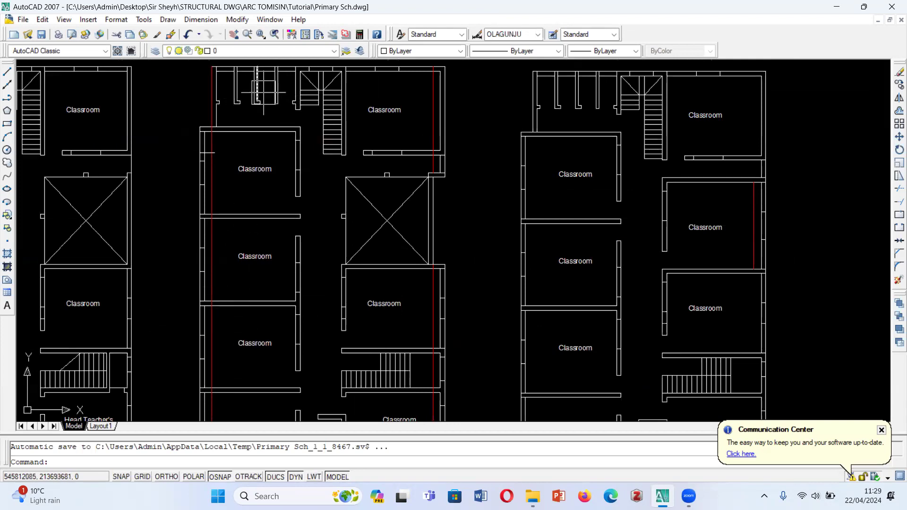
- Examine the second floor plan, including the extra space, staircase and surrounding classrooms
scroll(355, 142, "down", 3)
scroll(356, 141, "down", 4)
scroll(456, 183, "up", 3)
scroll(426, 146, "down", 1)
scroll(336, 259, "up", 3)
scroll(351, 327, "up", 1)
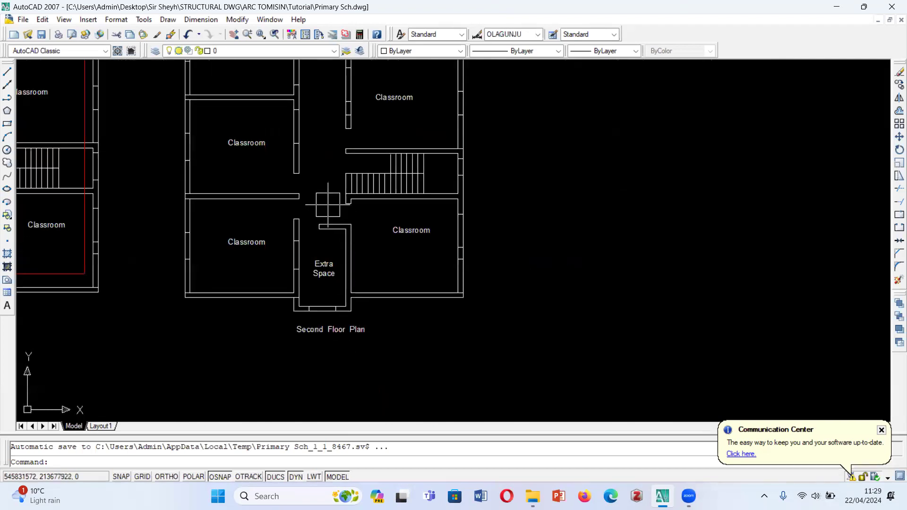
scroll(344, 264, "up", 2)
scroll(376, 306, "down", 2)
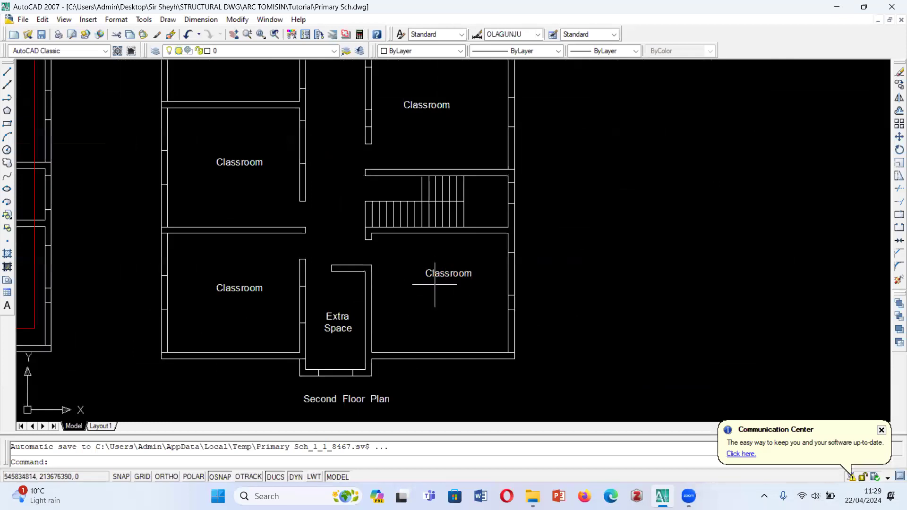
scroll(630, 206, "down", 4)
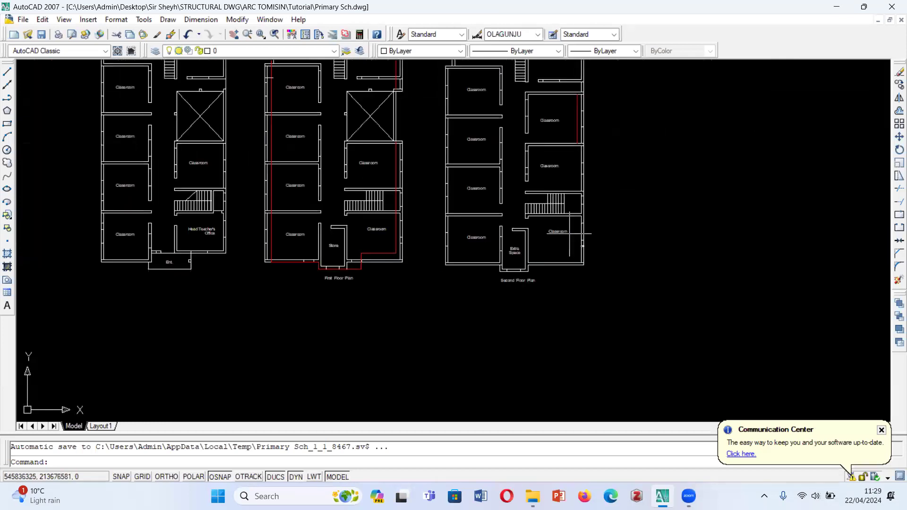
- Compare the second floor's extra space, front classrooms and staircase with the store area on the first floor plan
scroll(561, 229, "up", 3)
scroll(452, 272, "down", 3)
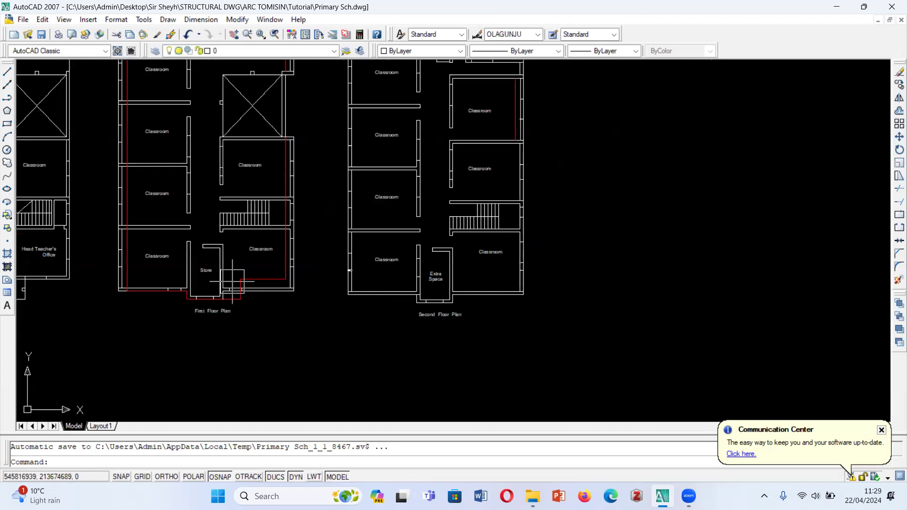
scroll(200, 277, "up", 2)
scroll(502, 274, "up", 3)
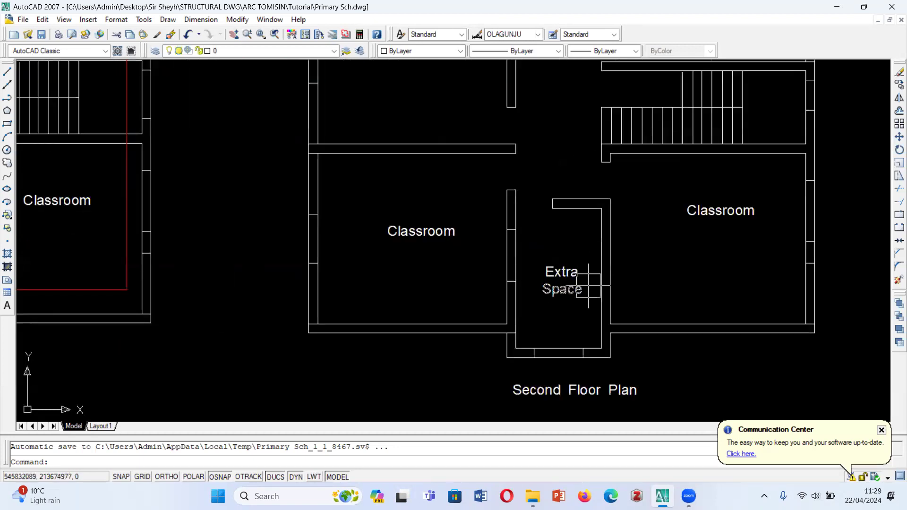
scroll(594, 267, "down", 4)
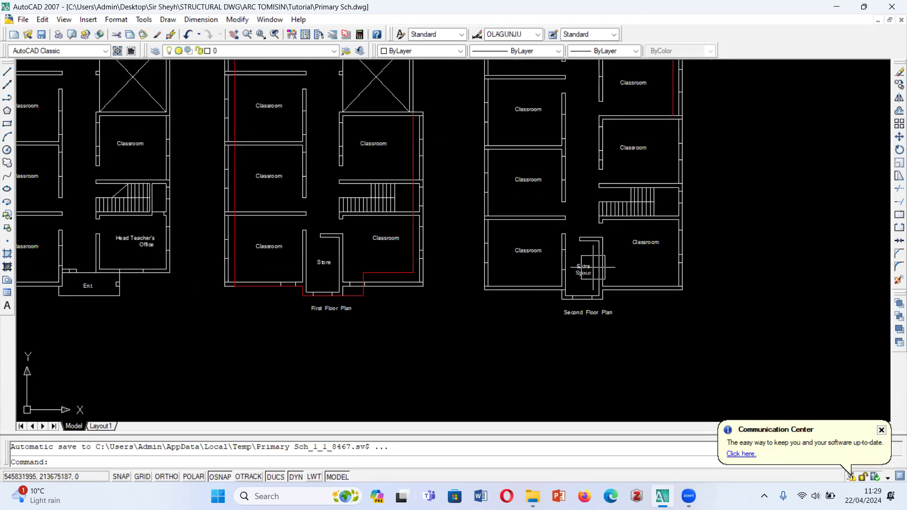
scroll(583, 264, "up", 4)
scroll(544, 272, "down", 2)
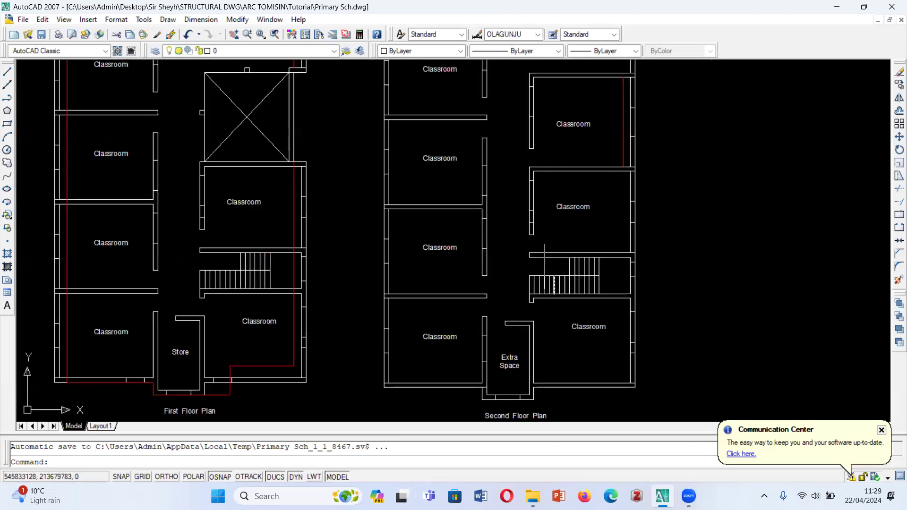
scroll(497, 345, "down", 2)
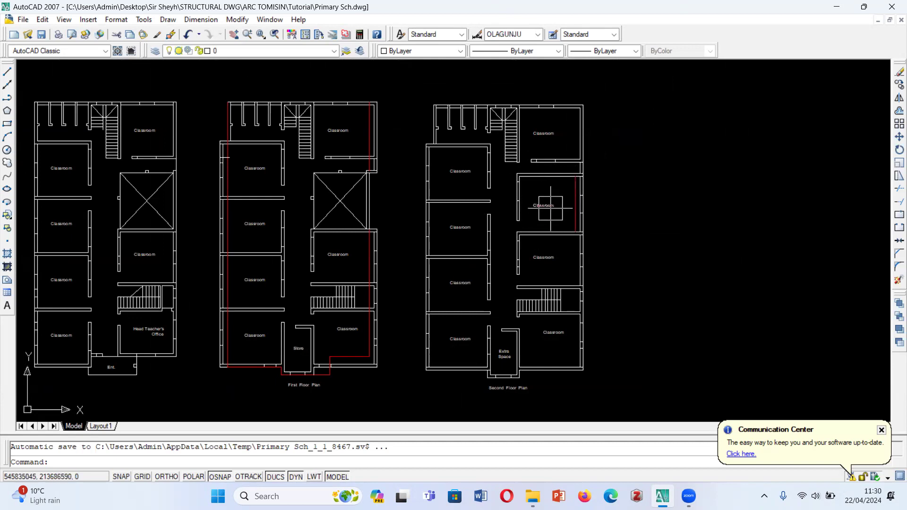
- Examine the second floor classroom with the red line against the crossed open void on the floors below
scroll(561, 124, "up", 2)
scroll(244, 126, "up", 2)
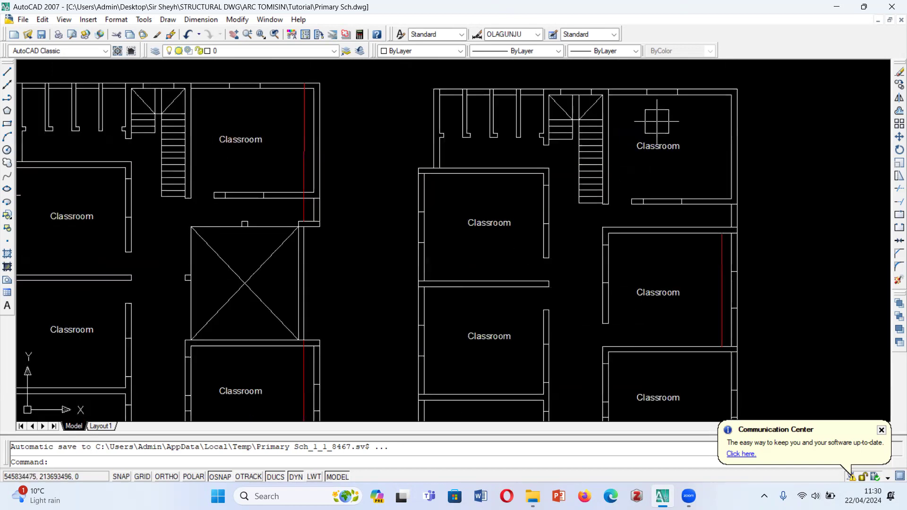
scroll(523, 334, "down", 5)
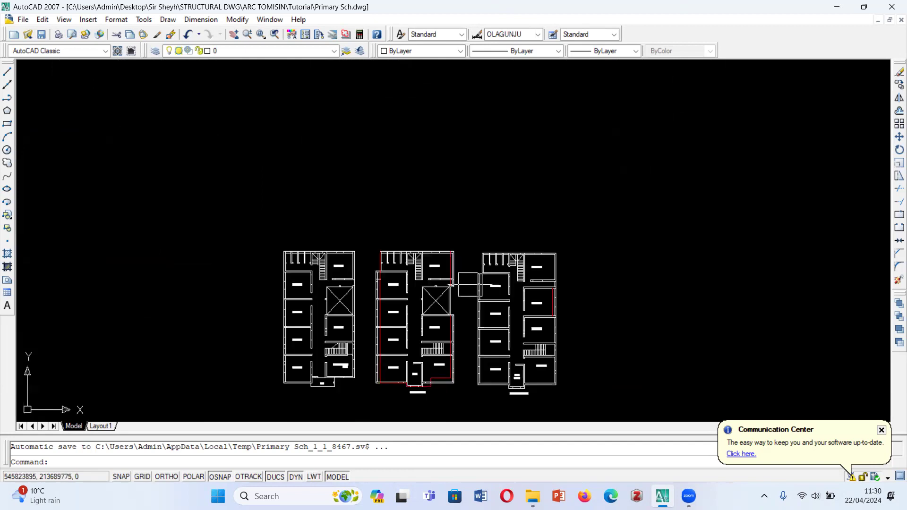
scroll(445, 402, "up", 1)
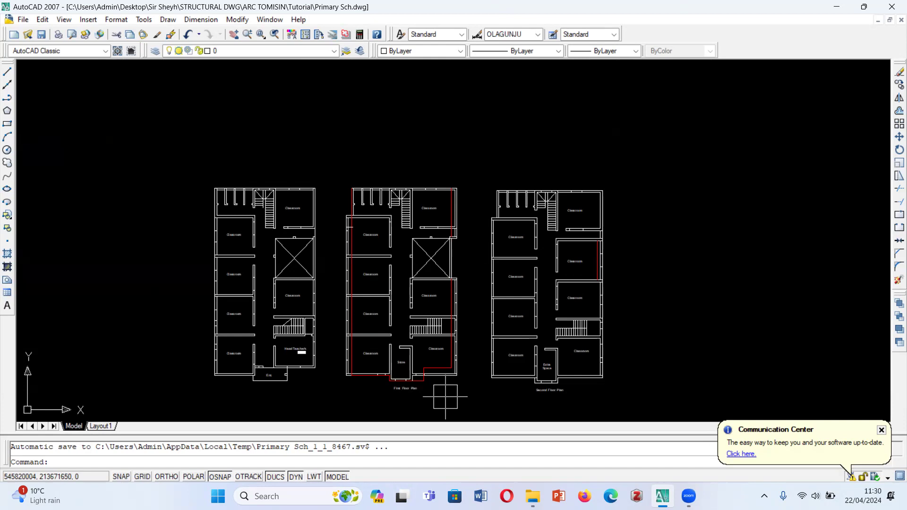
scroll(412, 411, "up", 2)
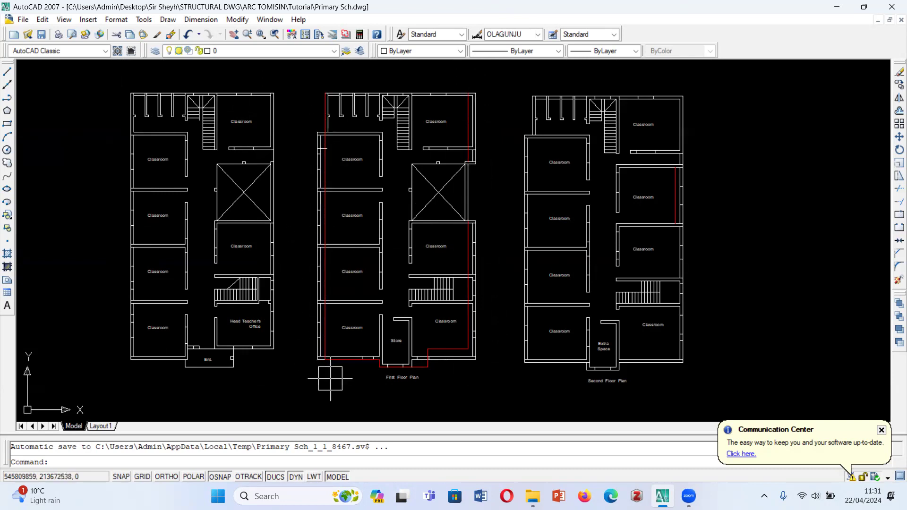
scroll(415, 412, "up", 5)
scroll(444, 282, "down", 5)
scroll(396, 310, "down", 2)
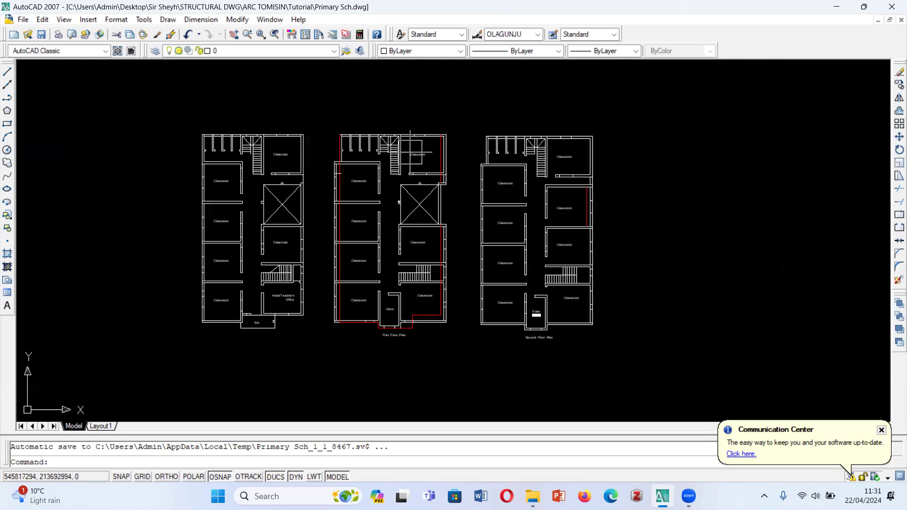
scroll(394, 236, "up", 2)
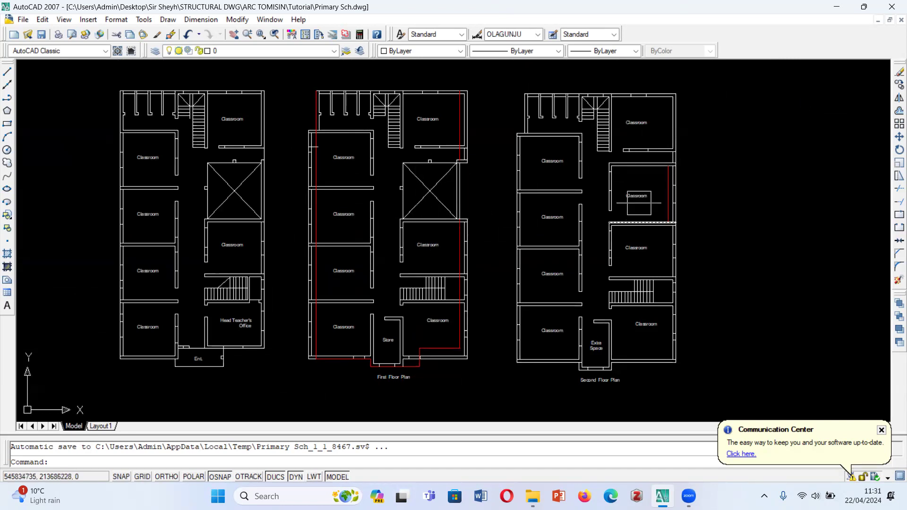
scroll(623, 174, "up", 6)
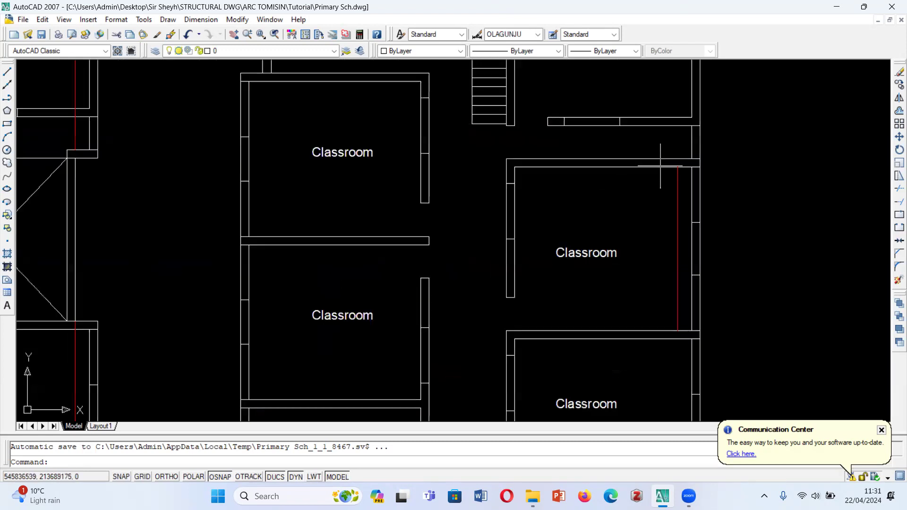
scroll(699, 178, "down", 6)
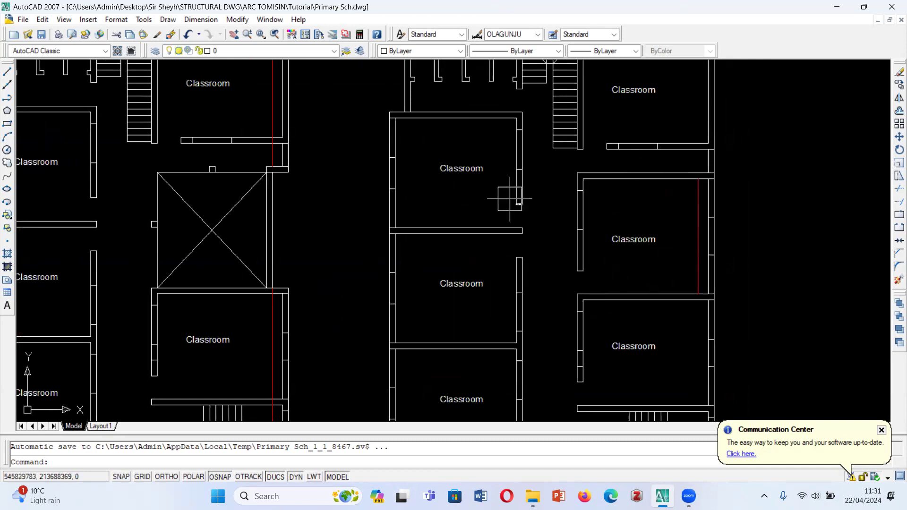
scroll(476, 203, "down", 6)
scroll(470, 205, "up", 5)
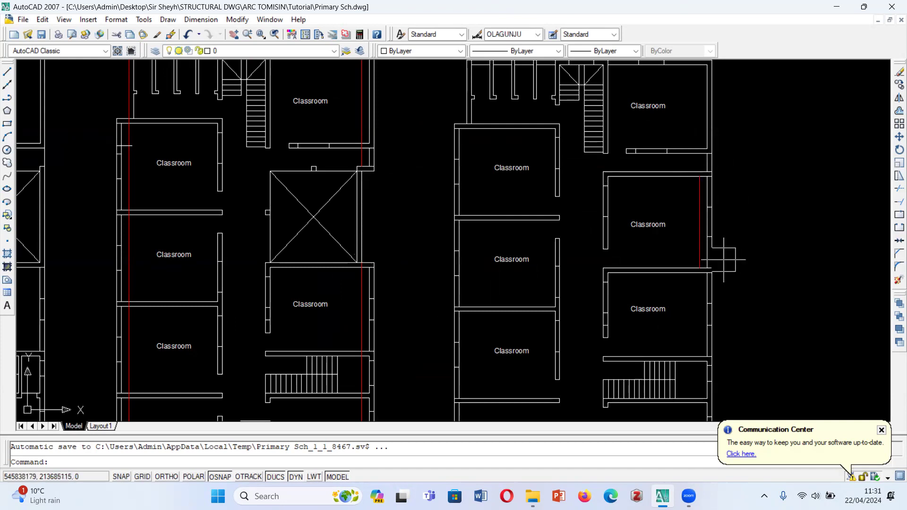
scroll(505, 208, "down", 3)
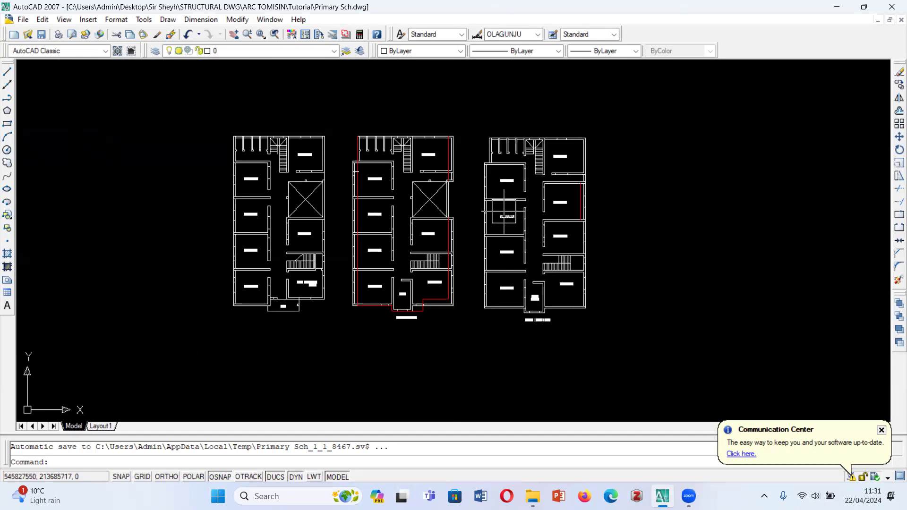
scroll(463, 312, "up", 3)
scroll(508, 321, "down", 2)
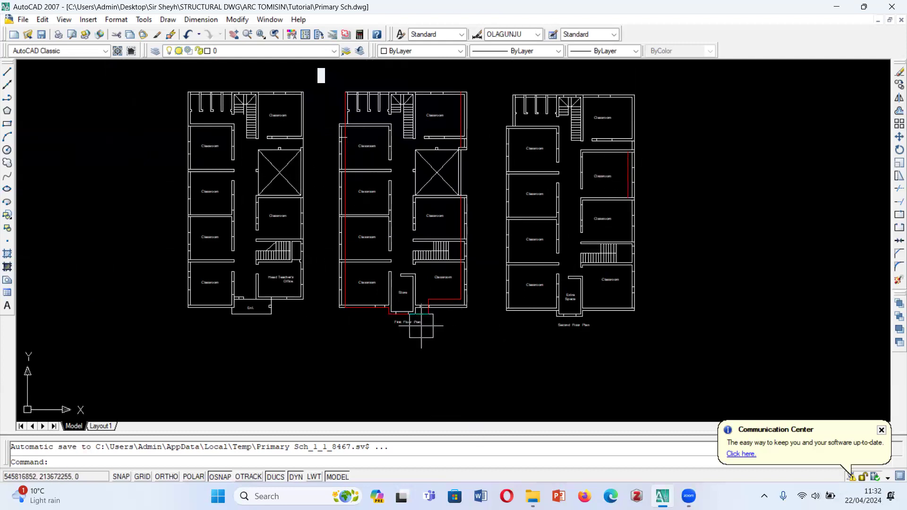
- Examine the first floor's red outline around the store and classrooms, and compare its outer walls with the ground floor plan
scroll(421, 326, "up", 2)
scroll(421, 326, "up", 2)
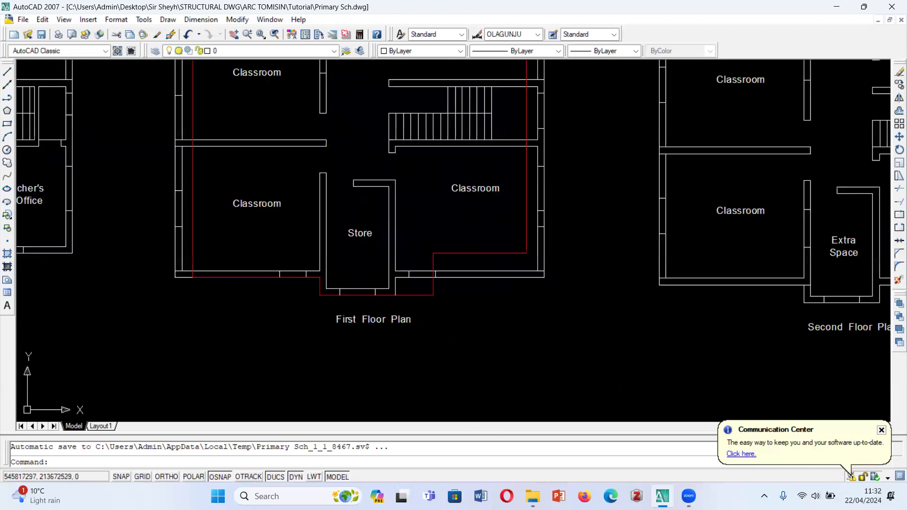
scroll(426, 321, "down", 5)
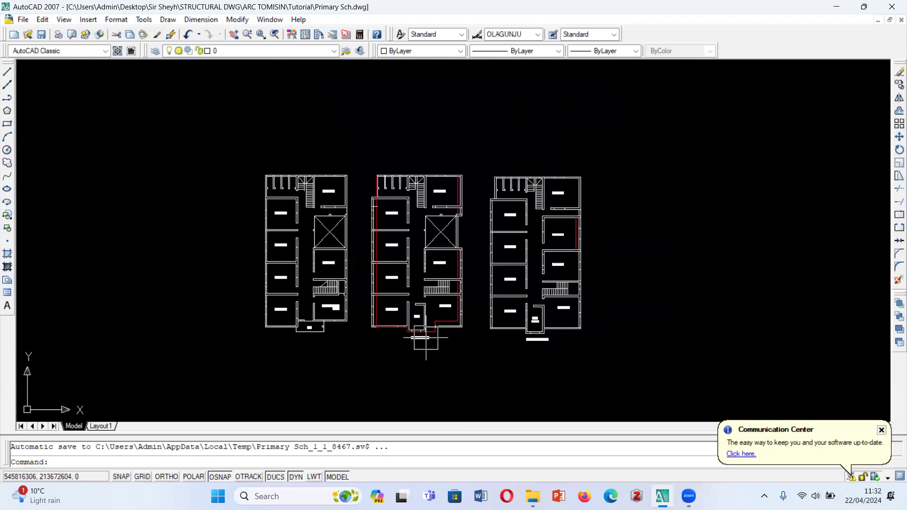
scroll(426, 337, "up", 1)
scroll(431, 227, "up", 1)
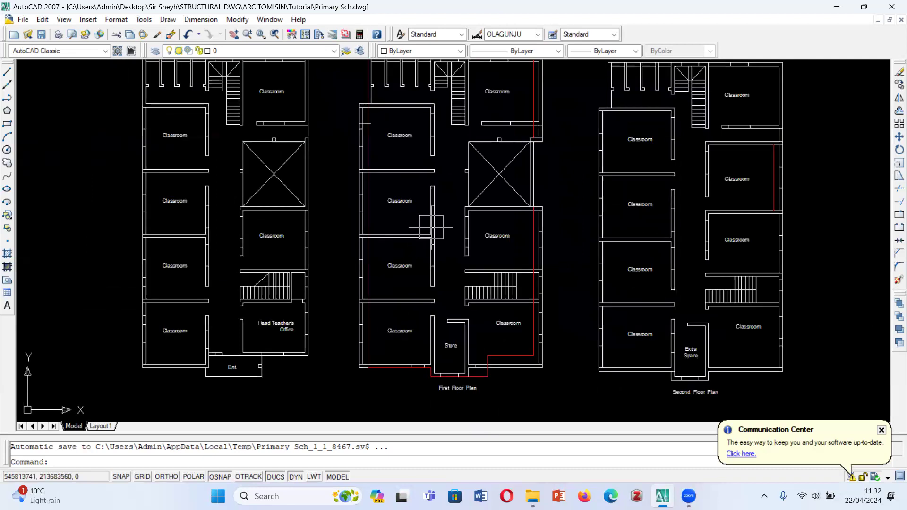
scroll(430, 298, "down", 1)
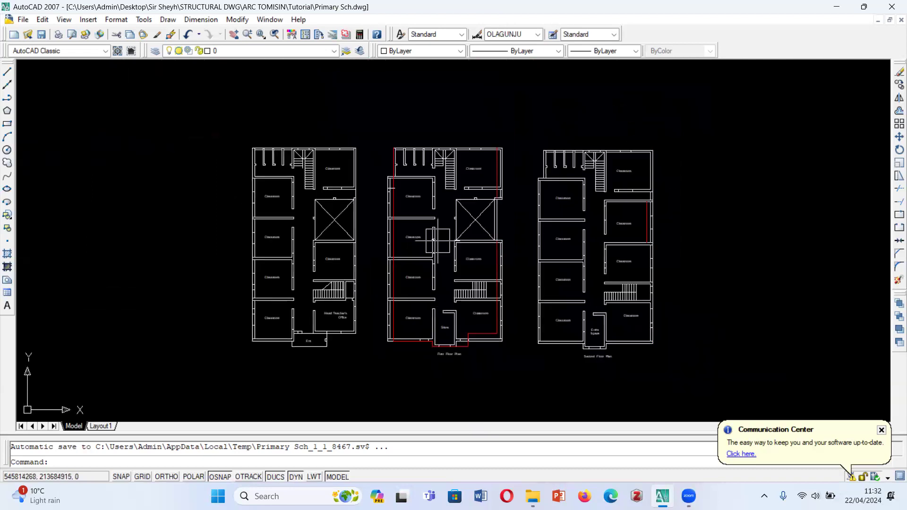
scroll(434, 276, "up", 1)
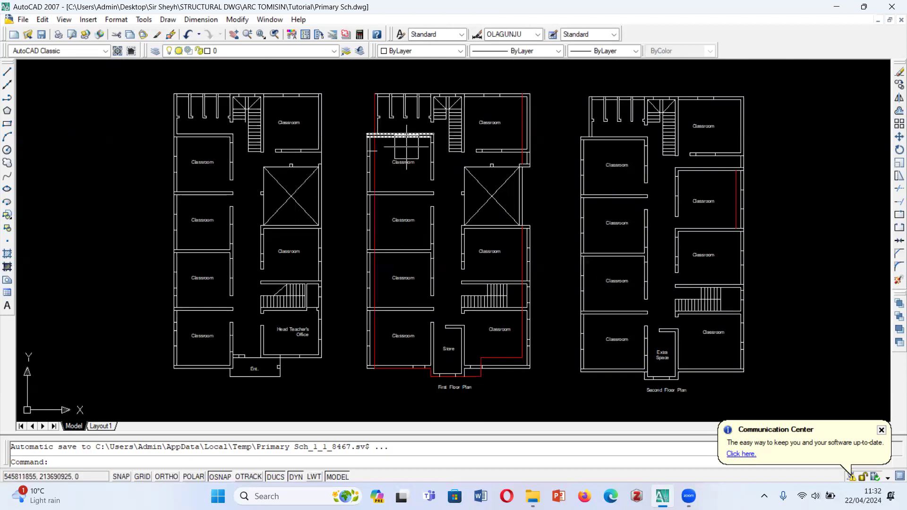
scroll(406, 146, "up", 1)
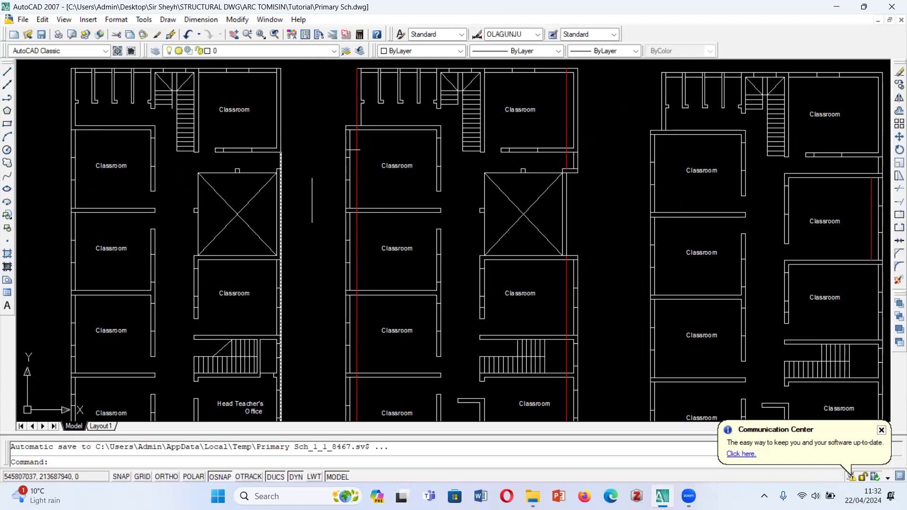
scroll(370, 271, "down", 2)
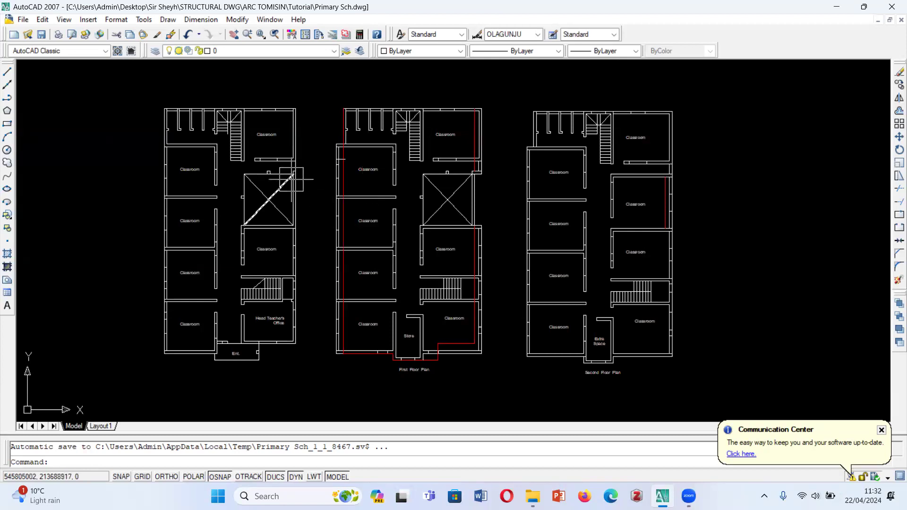
scroll(342, 175, "down", 4)
scroll(342, 174, "up", 3)
scroll(345, 184, "down", 2)
scroll(351, 191, "up", 3)
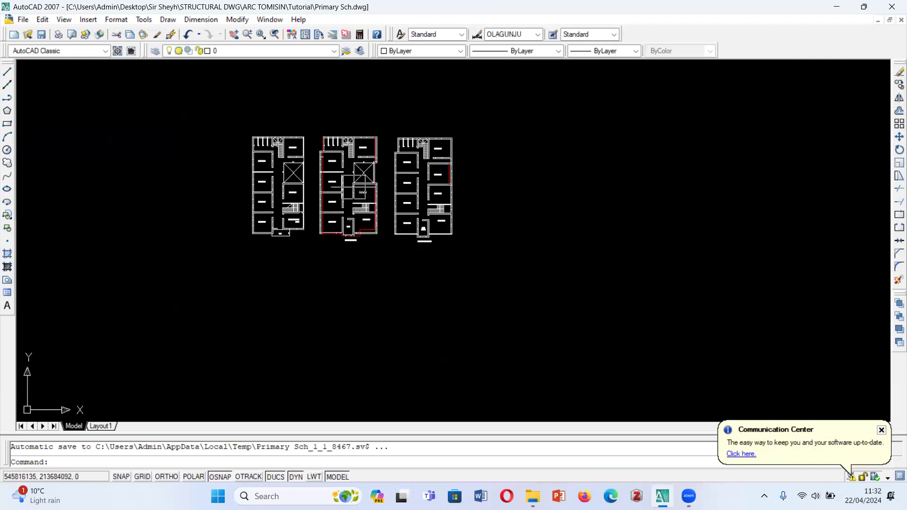
scroll(331, 175, "down", 2)
scroll(318, 166, "up", 1)
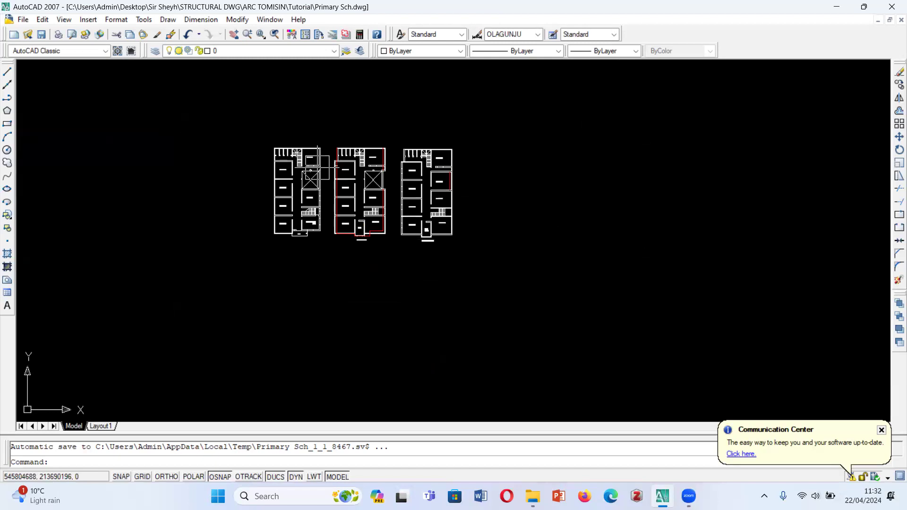
scroll(336, 165, "down", 1)
scroll(339, 160, "up", 2)
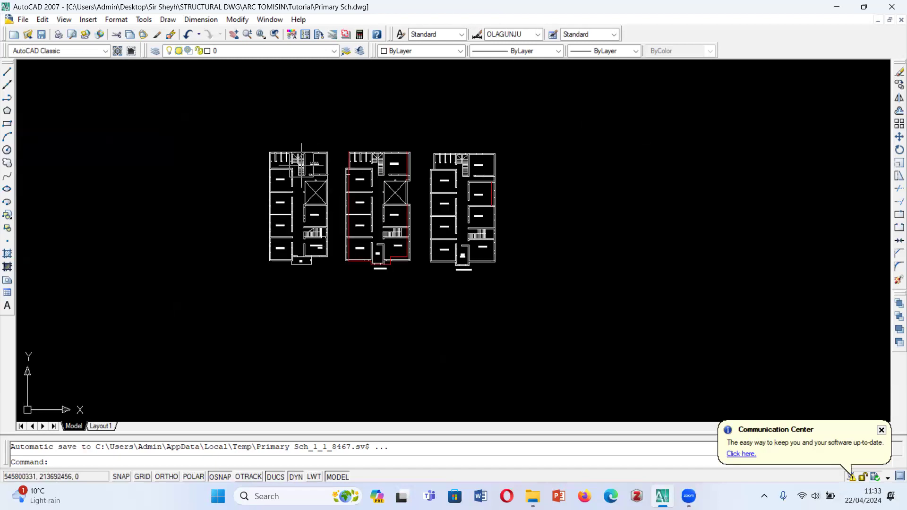
scroll(301, 163, "down", 4)
scroll(325, 163, "up", 3)
left_click(242, 112)
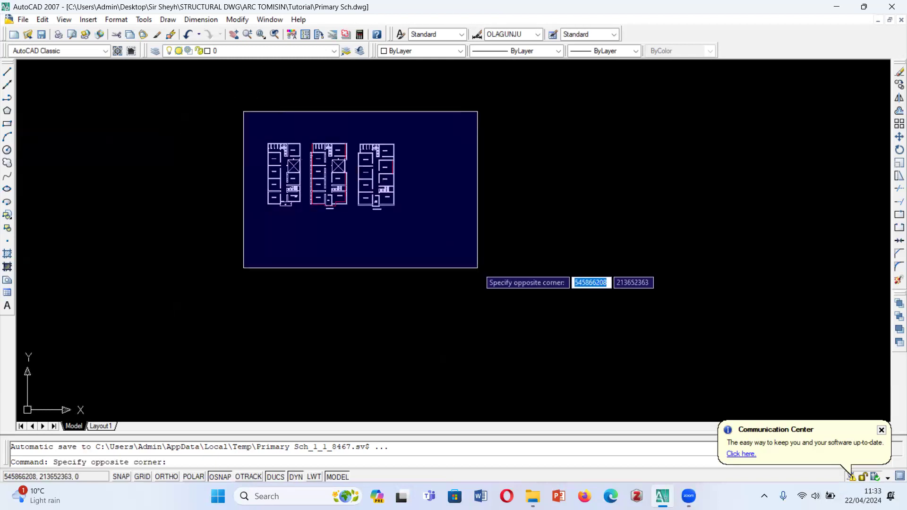
left_click(478, 265)
type("c")
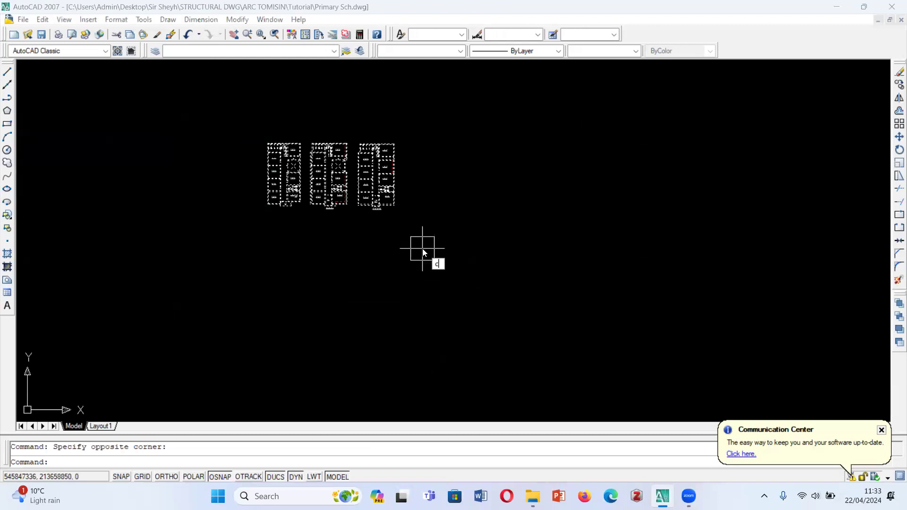
key("Return")
left_click(391, 195)
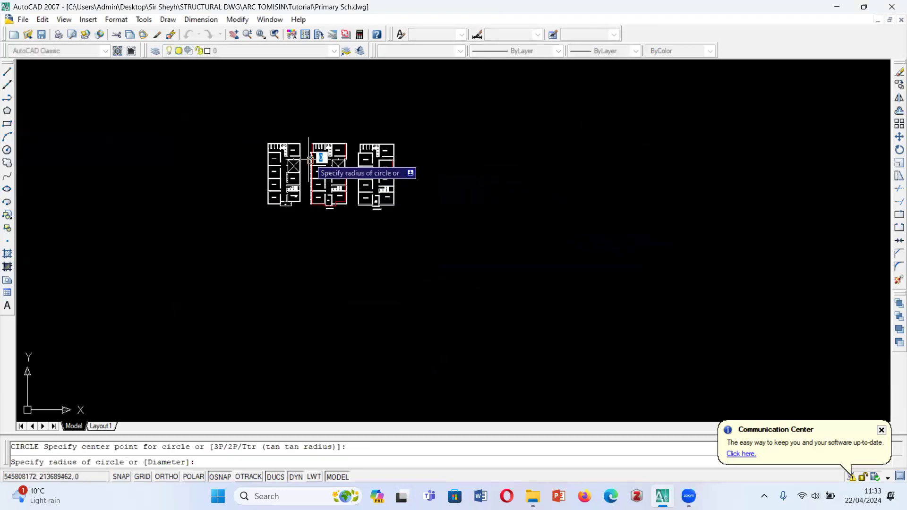
scroll(309, 155, "down", 5)
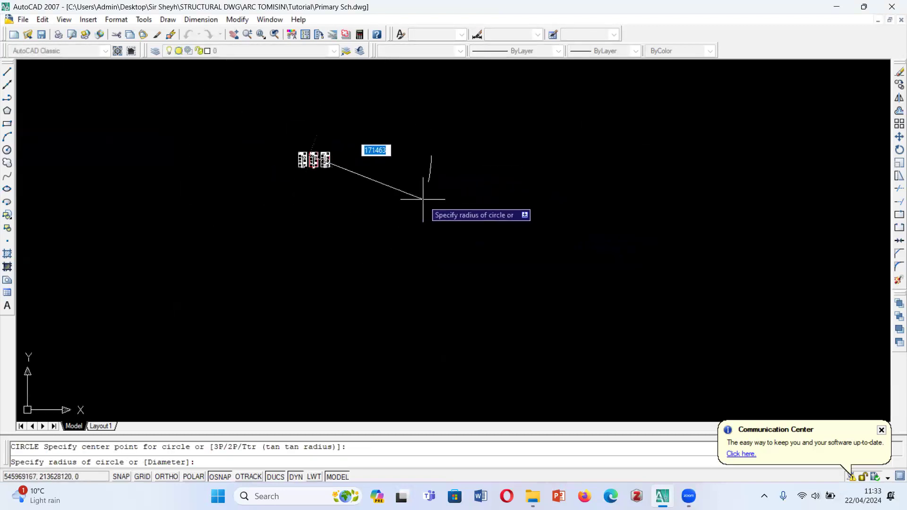
key("Escape")
- Copy all three floor plans together into the empty drawing area far to the right of the originals
scroll(283, 137, "up", 2)
left_click(283, 138)
left_click(360, 223)
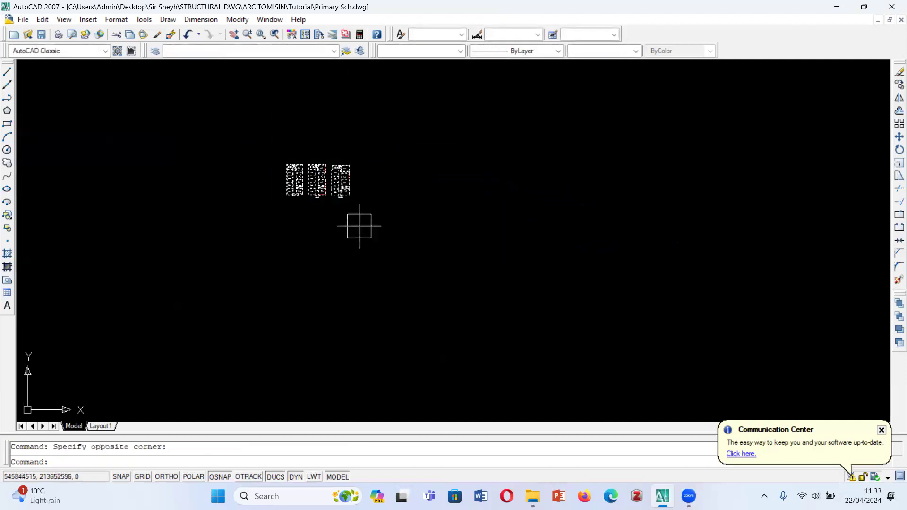
type("co")
key("Return")
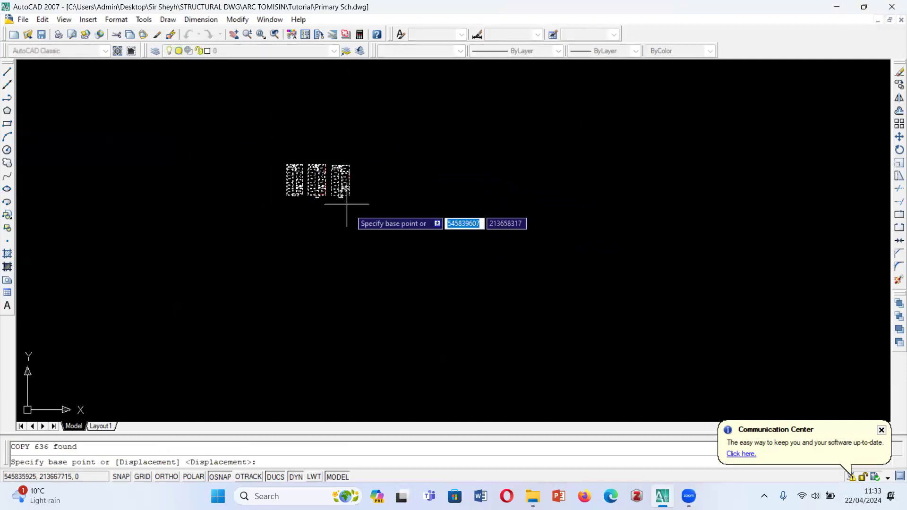
left_click(308, 182)
scroll(307, 184, "down", 2)
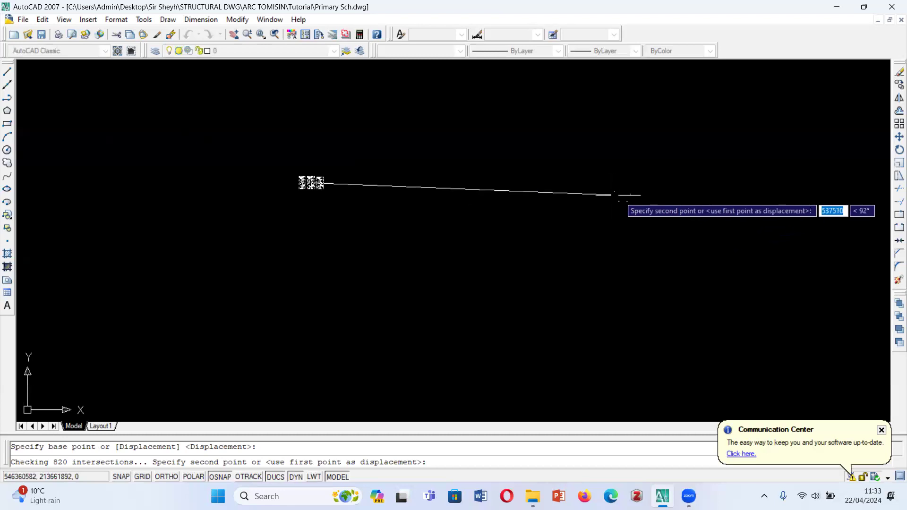
left_click(673, 192)
scroll(736, 206, "up", 2)
scroll(727, 189, "up", 3)
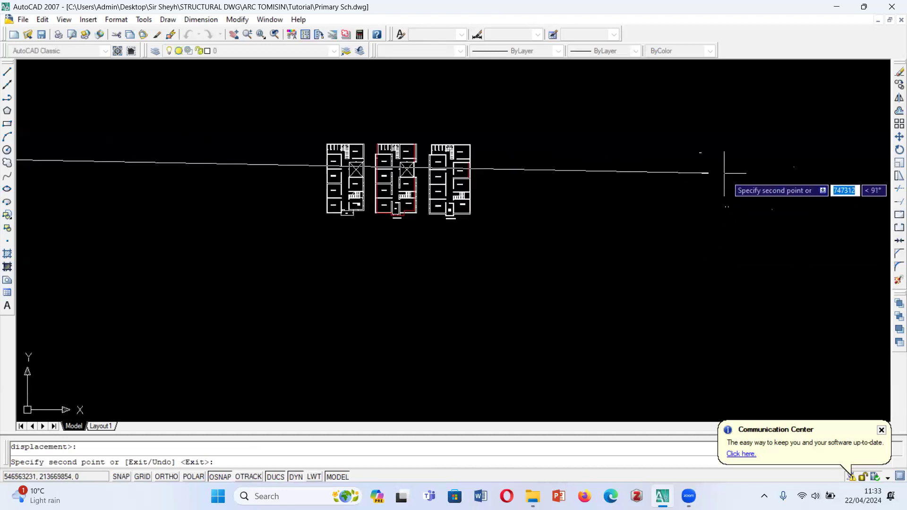
key("Escape")
scroll(538, 215, "down", 4)
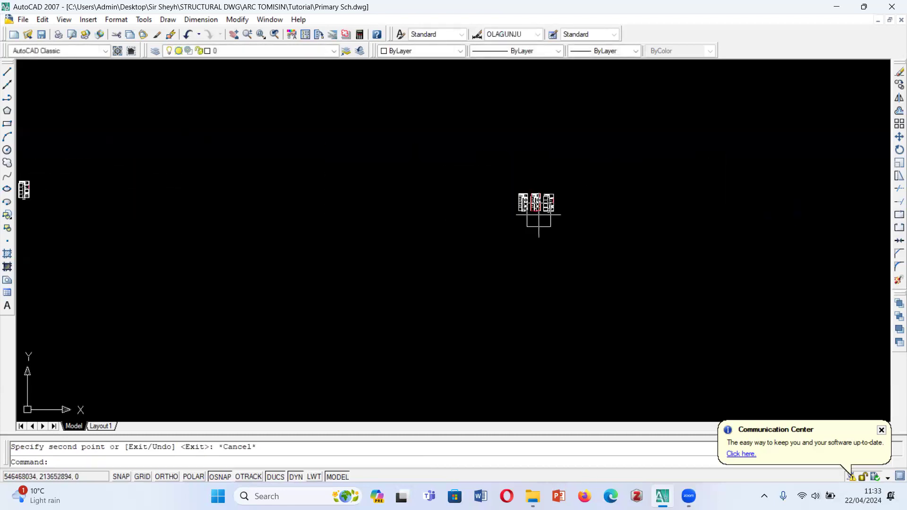
- Copy the three duplicated floor plans straight up with Ortho mode on, forming a second row above them
scroll(537, 215, "up", 6)
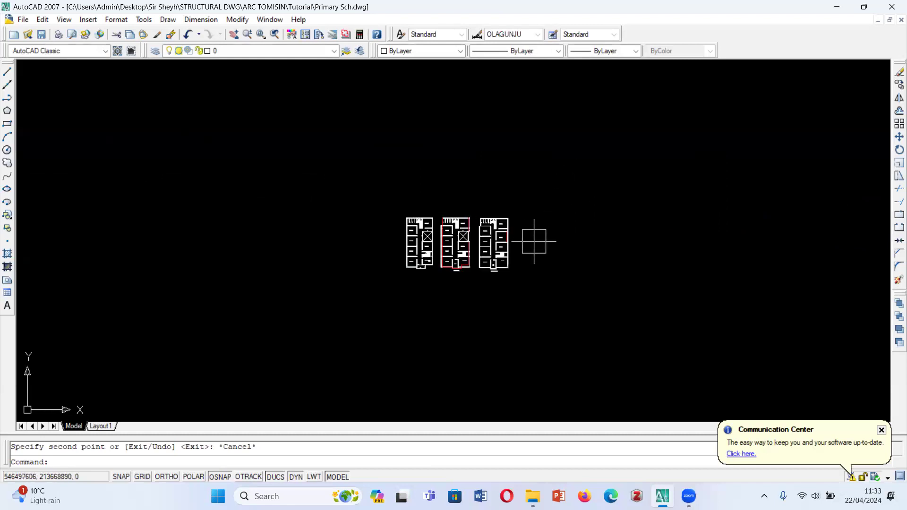
scroll(338, 241, "up", 2)
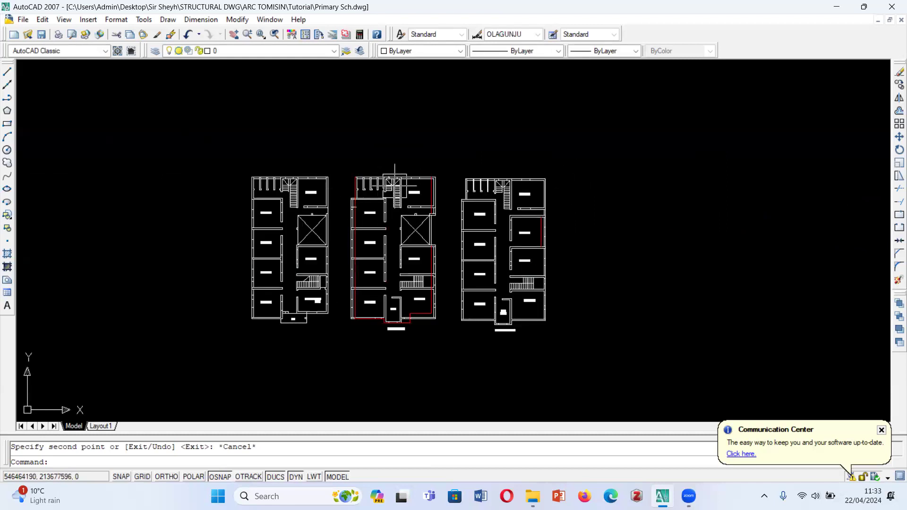
scroll(331, 214, "down", 1)
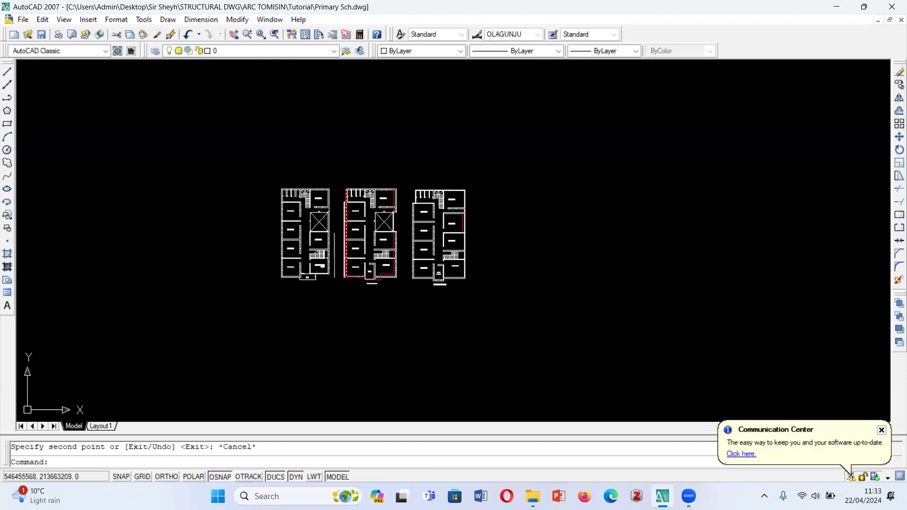
left_click(264, 170)
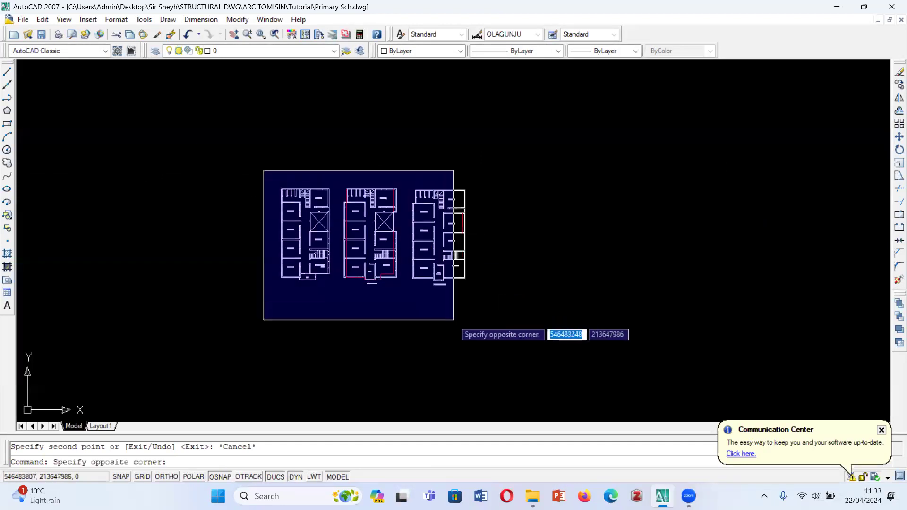
left_click(501, 333)
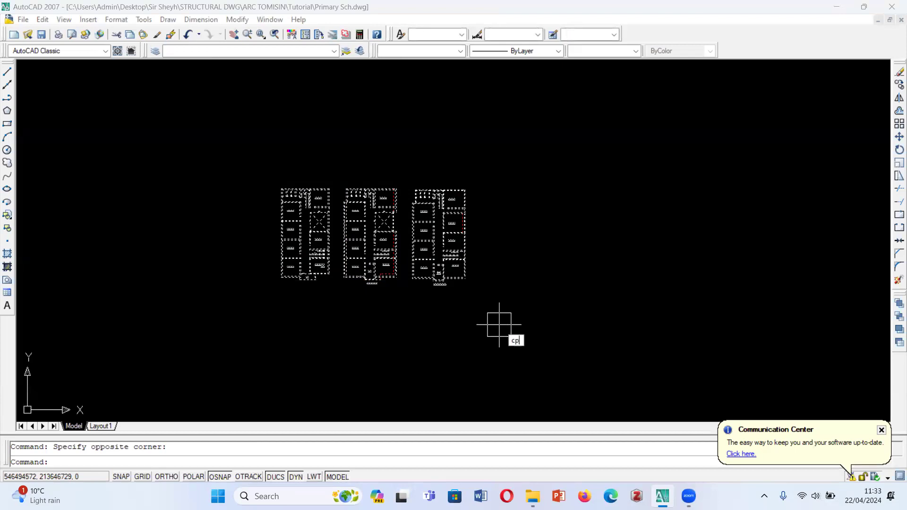
type("cp")
key("Return")
scroll(378, 241, "down", 2)
left_click(368, 283)
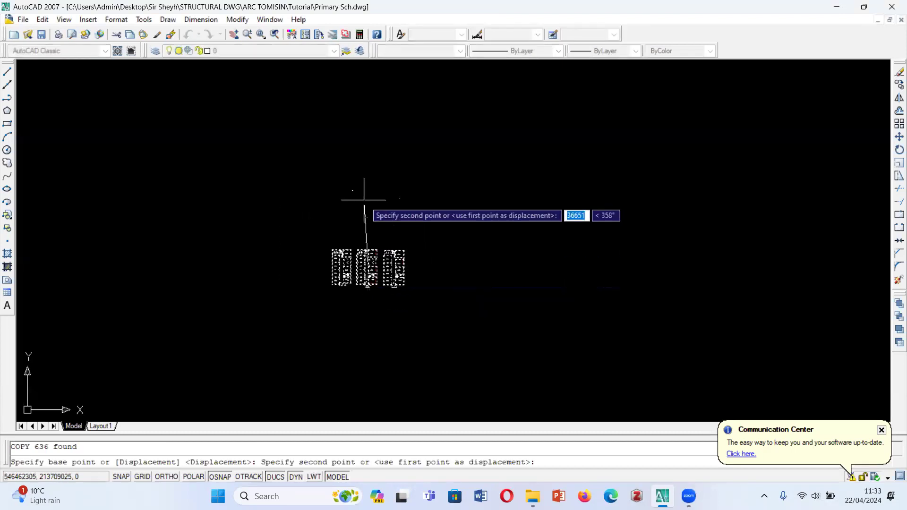
key("F8")
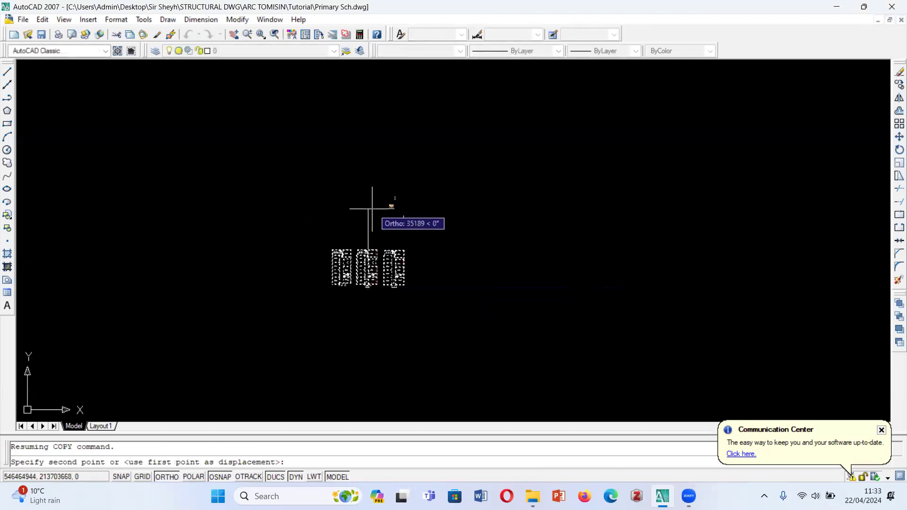
left_click(369, 226)
key("Escape")
- Set the colour of the entire ground floor plan in the lower row to red
scroll(341, 261, "up", 1)
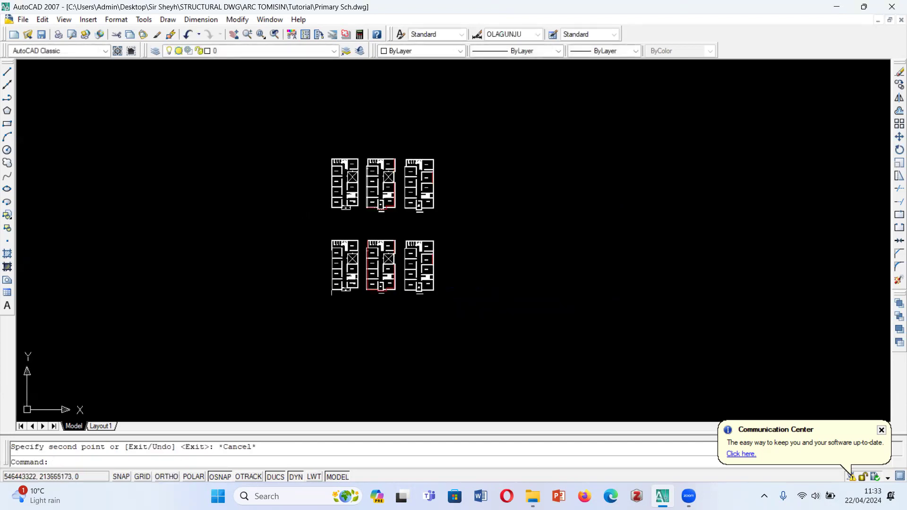
scroll(372, 287, "up", 2)
left_click(256, 163)
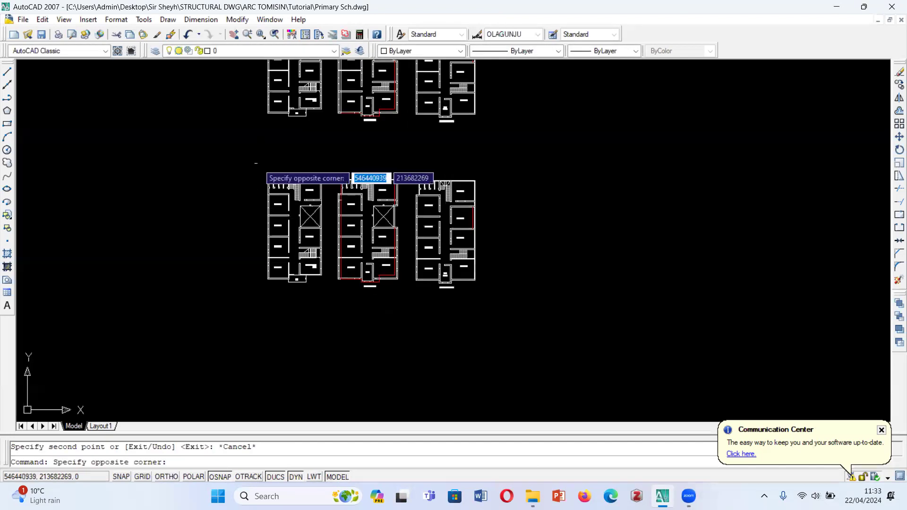
key("Escape")
scroll(265, 142, "up", 3)
scroll(255, 140, "down", 2)
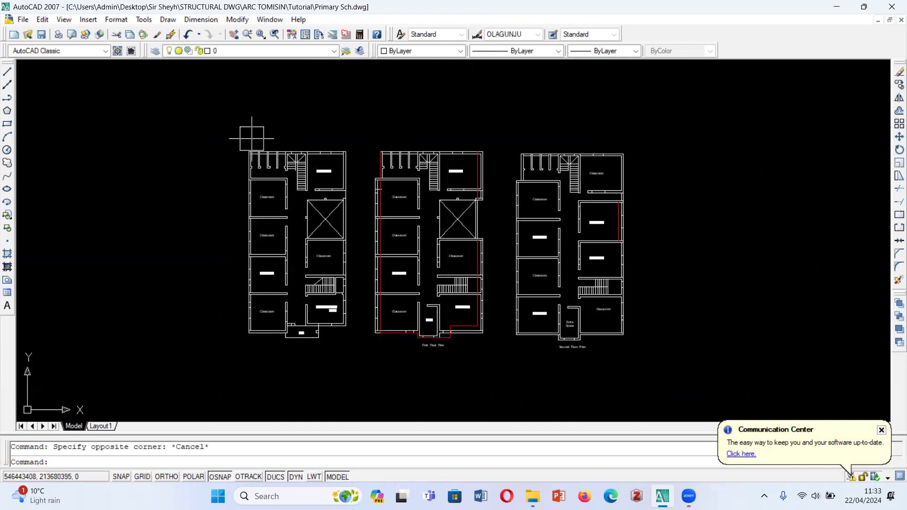
left_click(215, 126)
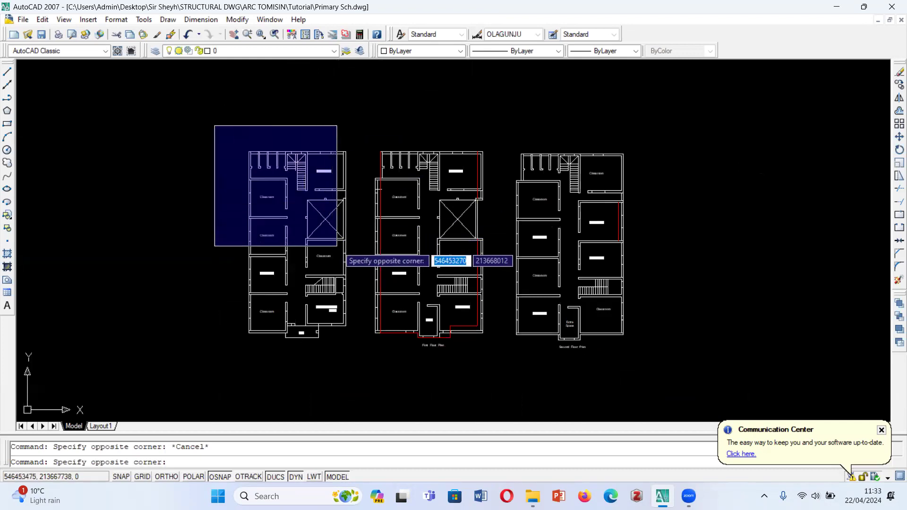
left_click(365, 384)
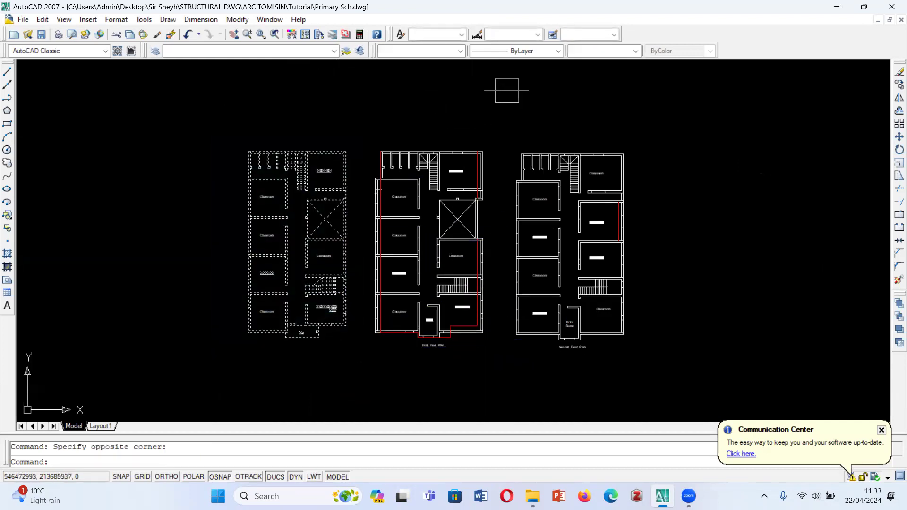
left_click(585, 52)
left_click(443, 51)
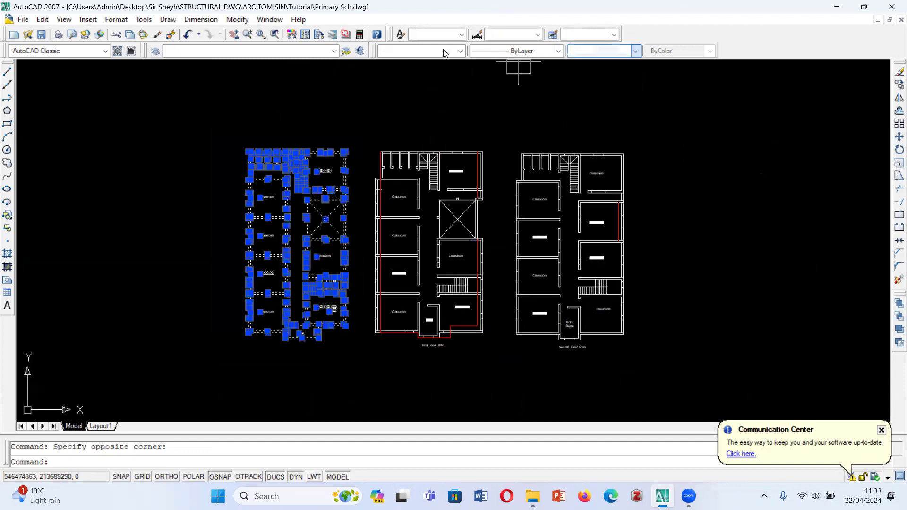
left_click(443, 51)
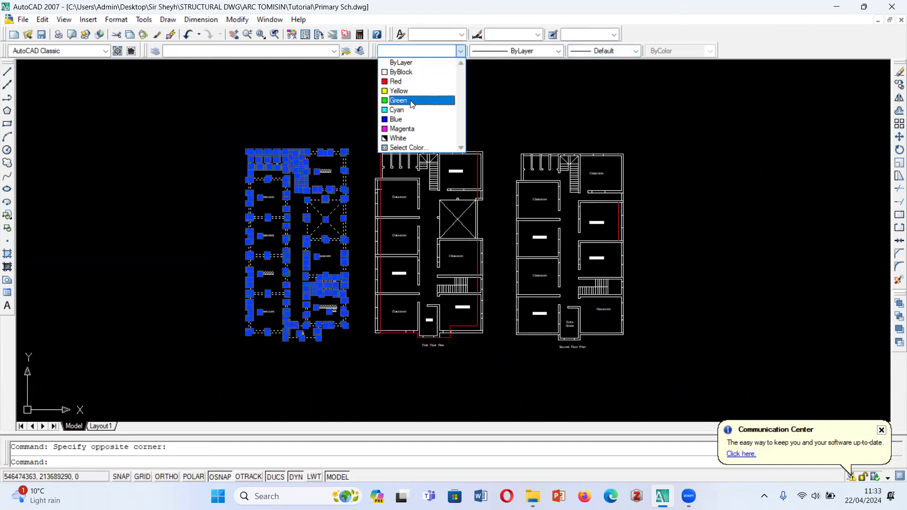
left_click(412, 103)
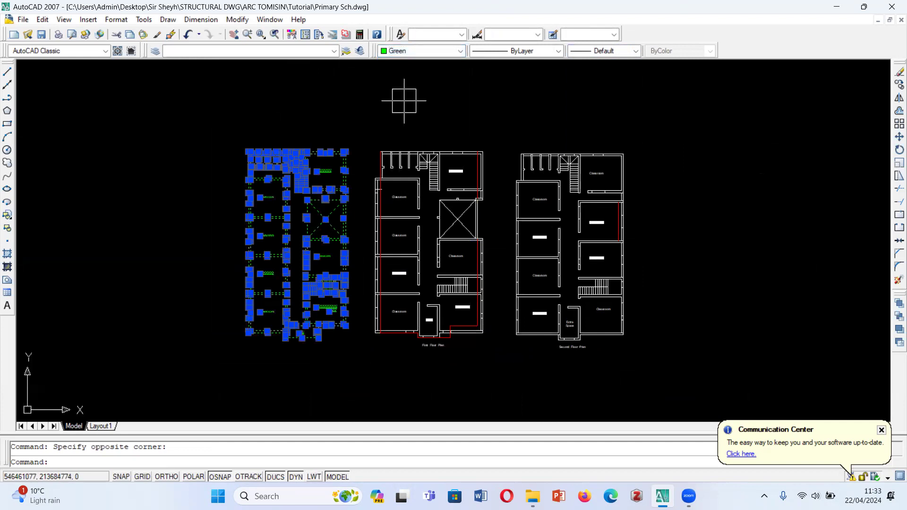
left_click(425, 51)
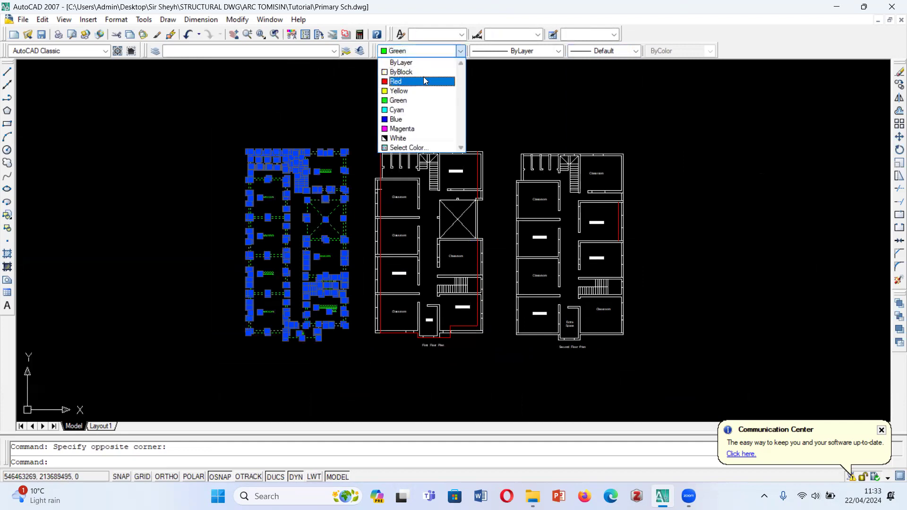
left_click(424, 82)
key("Escape")
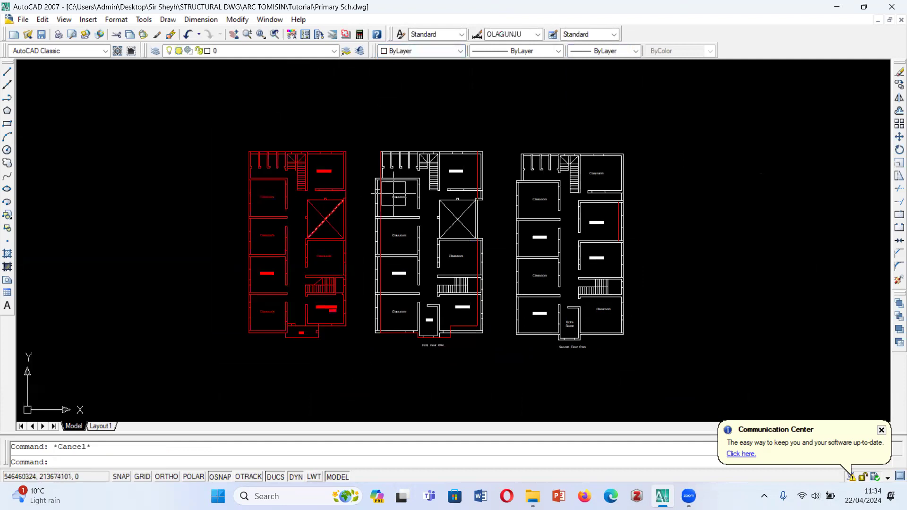
- Set the colour of the entire first floor plan in the lower row, including its title and outline, to green
scroll(467, 171, "up", 3)
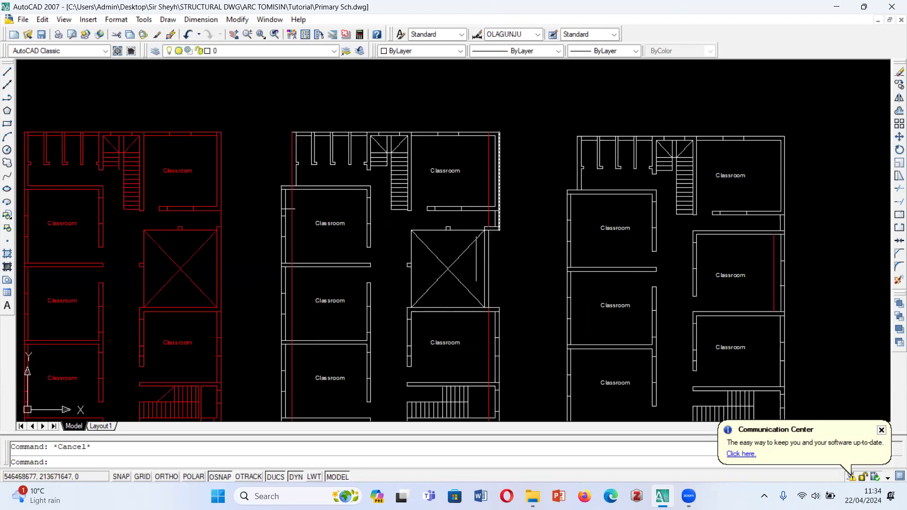
scroll(341, 147, "down", 2)
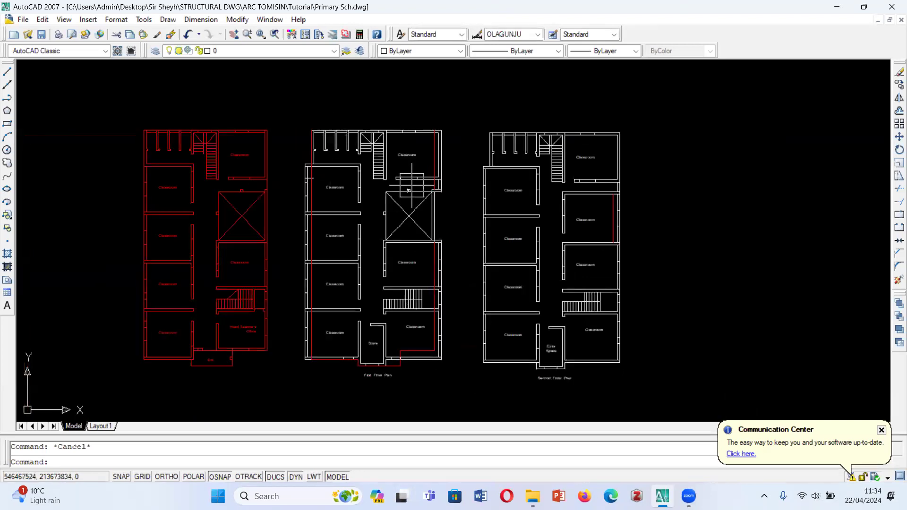
scroll(449, 161, "up", 2)
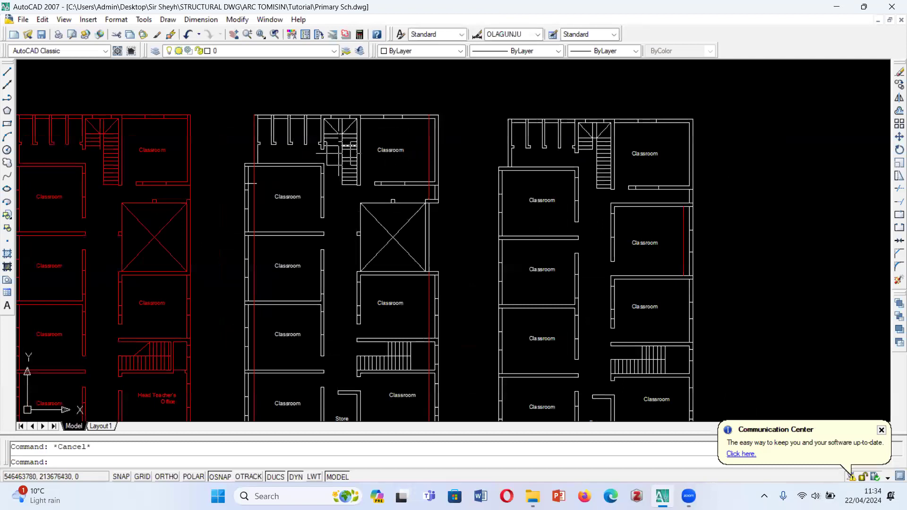
scroll(427, 88, "down", 2)
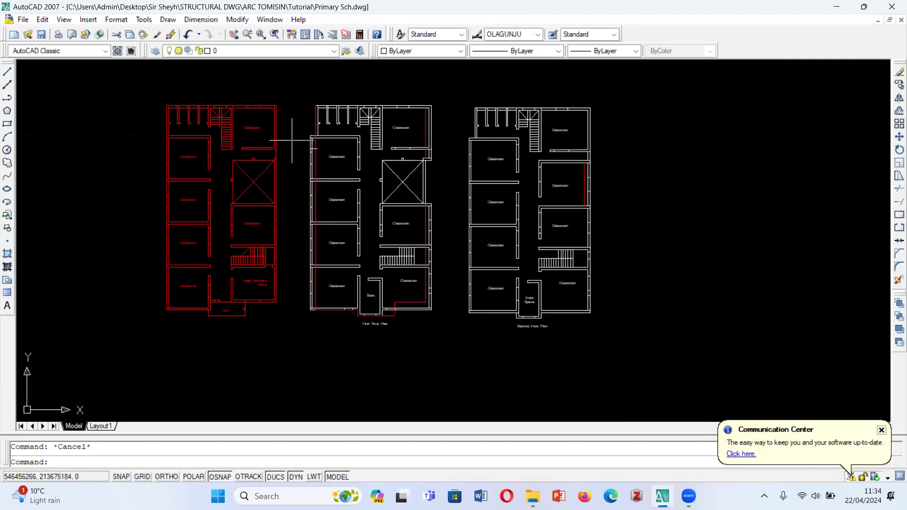
left_click(300, 79)
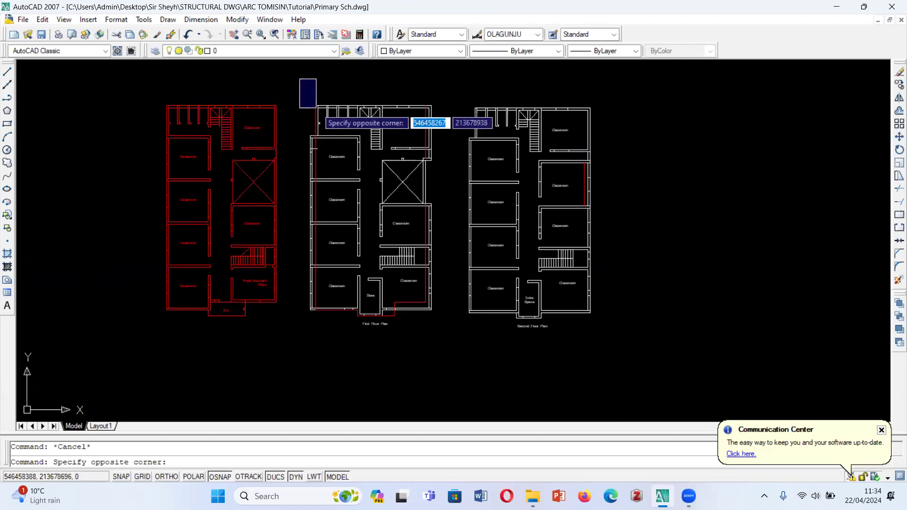
left_click(448, 347)
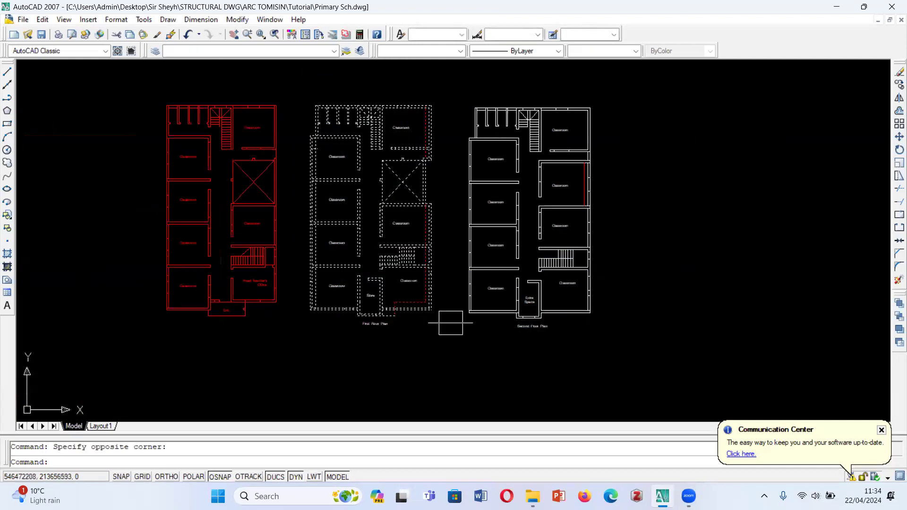
left_click(442, 50)
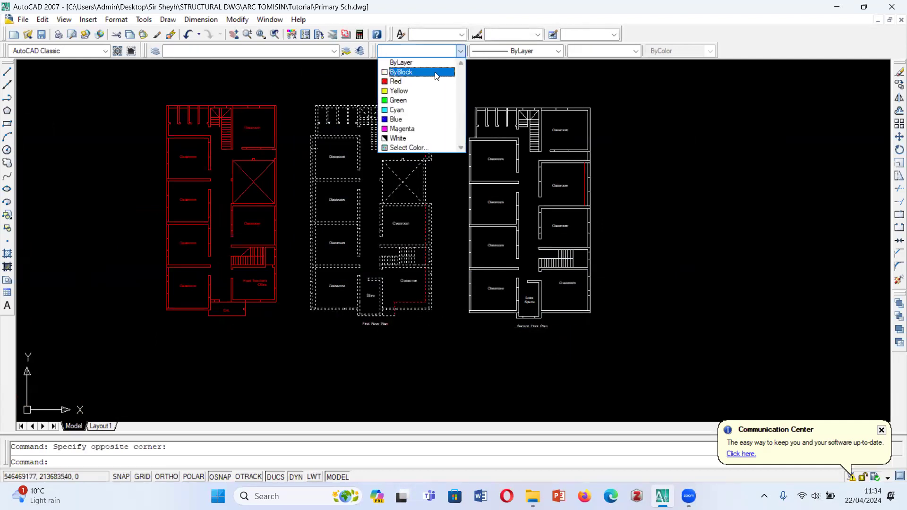
left_click(411, 100)
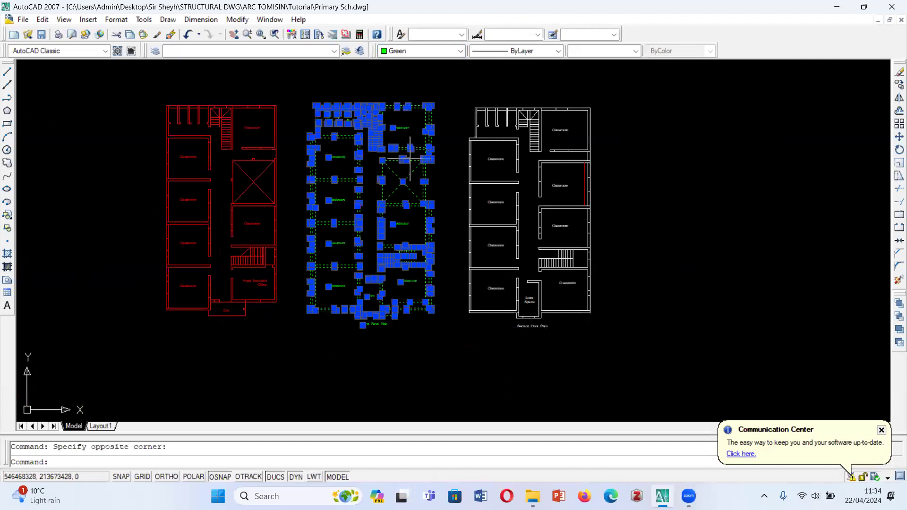
key("Escape")
- Set the colour of the entire second floor plan in the lower row, including its title, to cyan
scroll(466, 97, "up", 2)
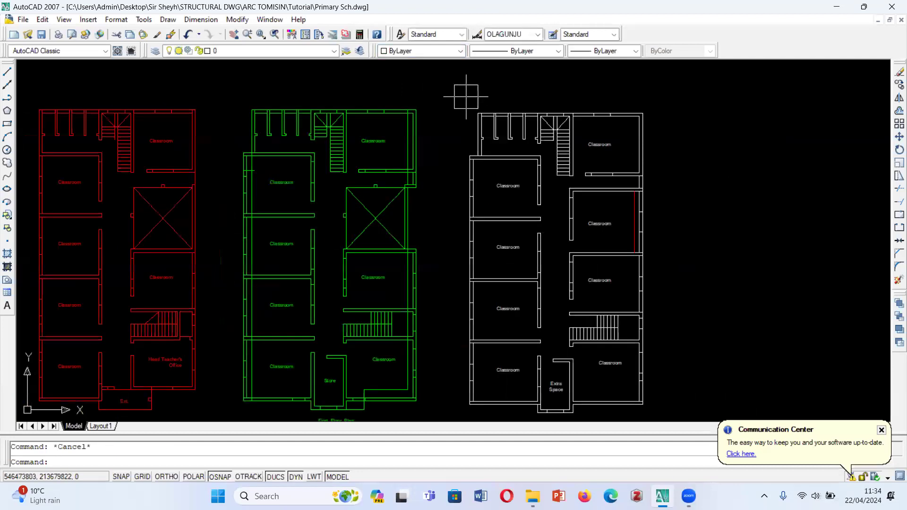
scroll(490, 138, "down", 1)
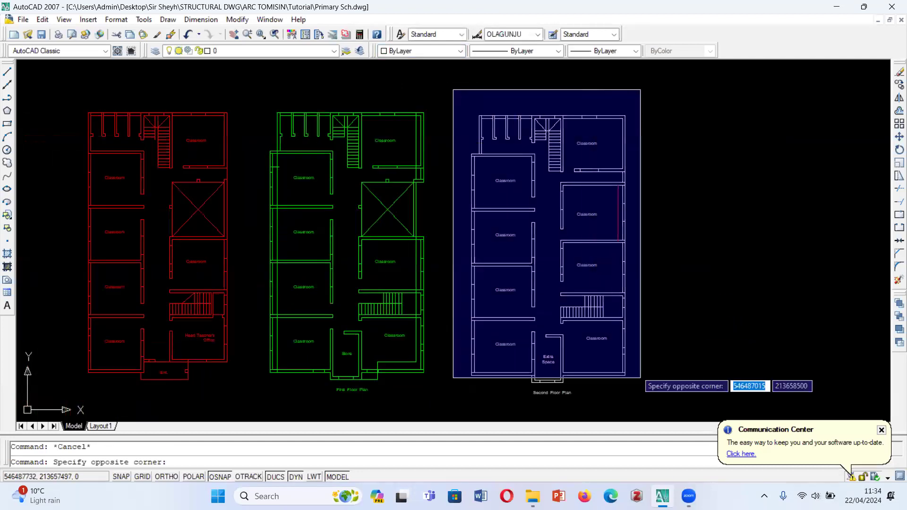
left_click(656, 407)
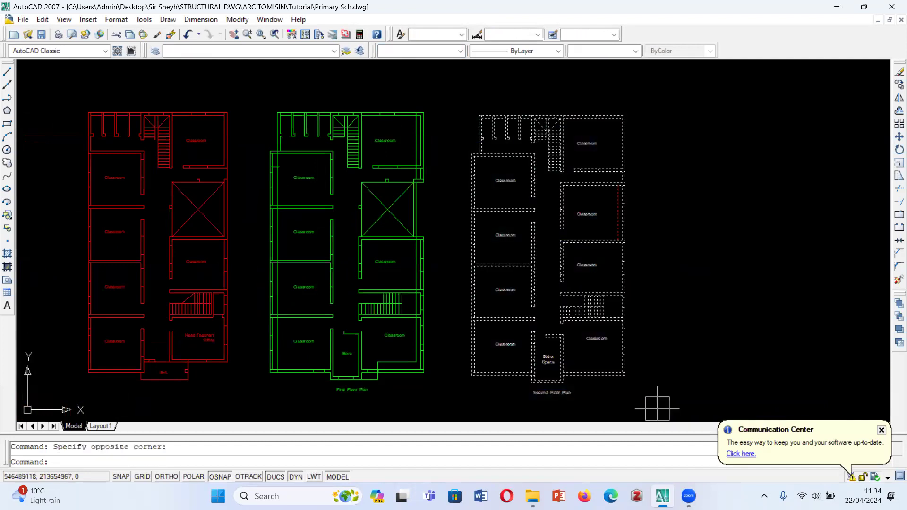
left_click(459, 50)
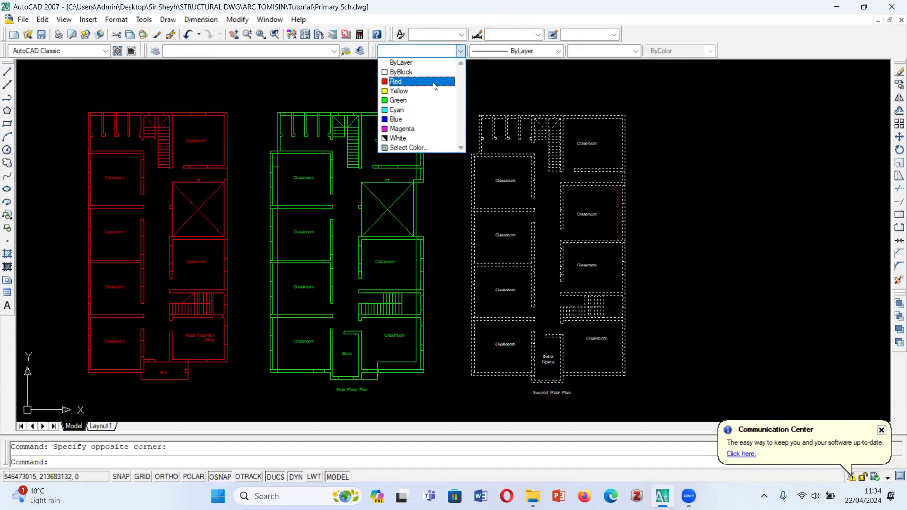
left_click(419, 112)
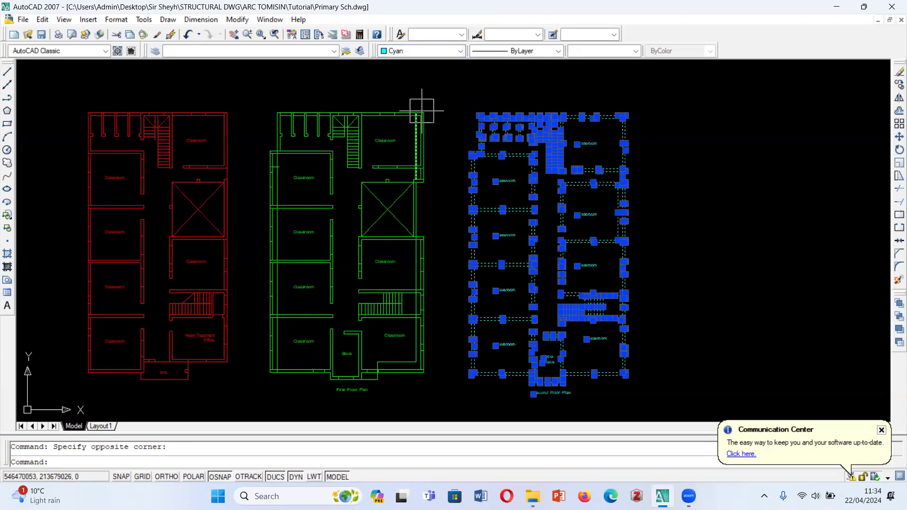
key("Escape")
- Try to overlay the green first floor plan on the red ground floor plan, aligning their outer wall intersections at the upper-left classroom
scroll(521, 194, "down", 5)
scroll(484, 158, "up", 4)
scroll(407, 142, "up", 4)
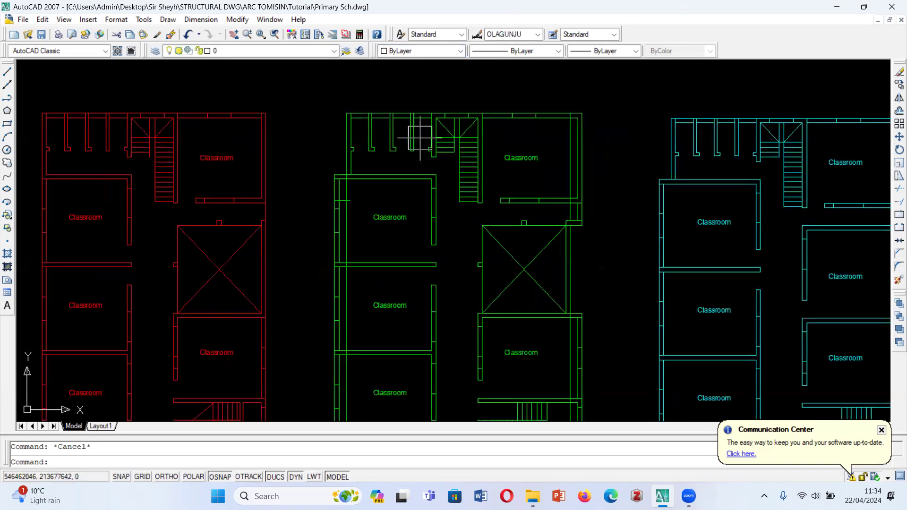
scroll(325, 86, "down", 2)
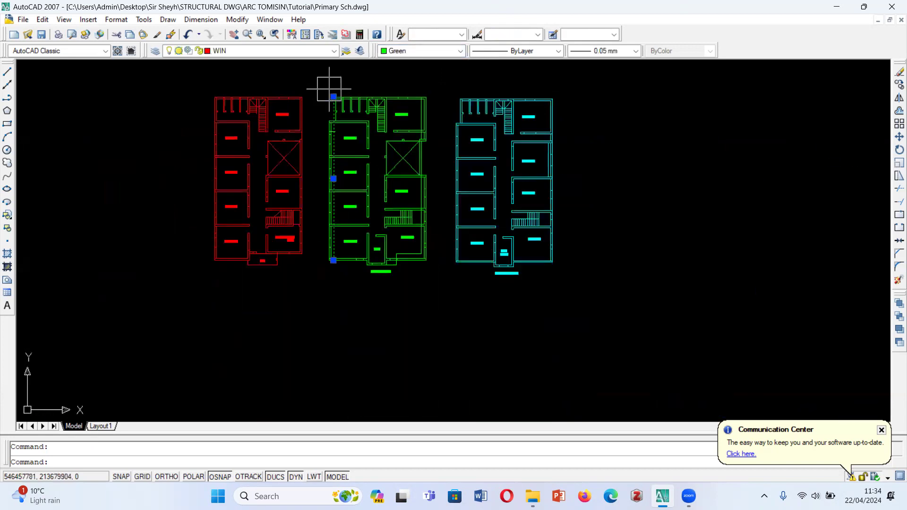
scroll(347, 82, "up", 2)
left_click(276, 95)
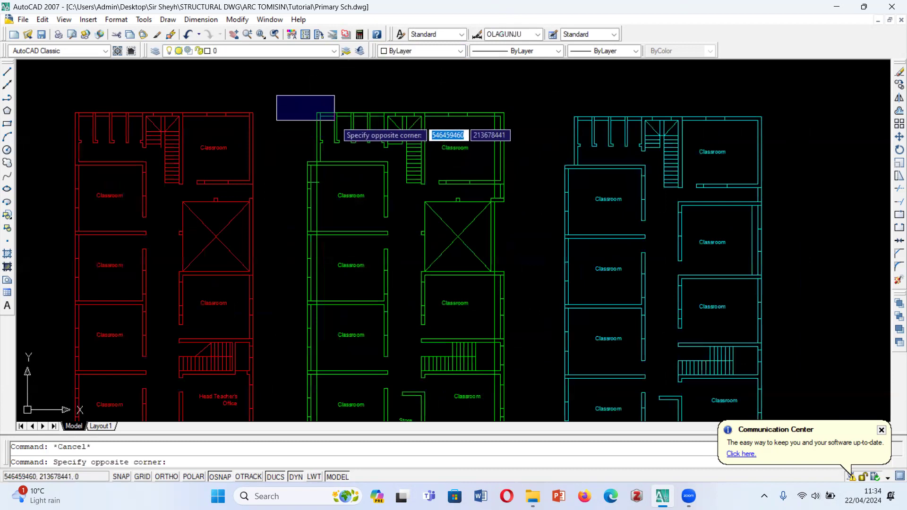
scroll(392, 116, "down", 3)
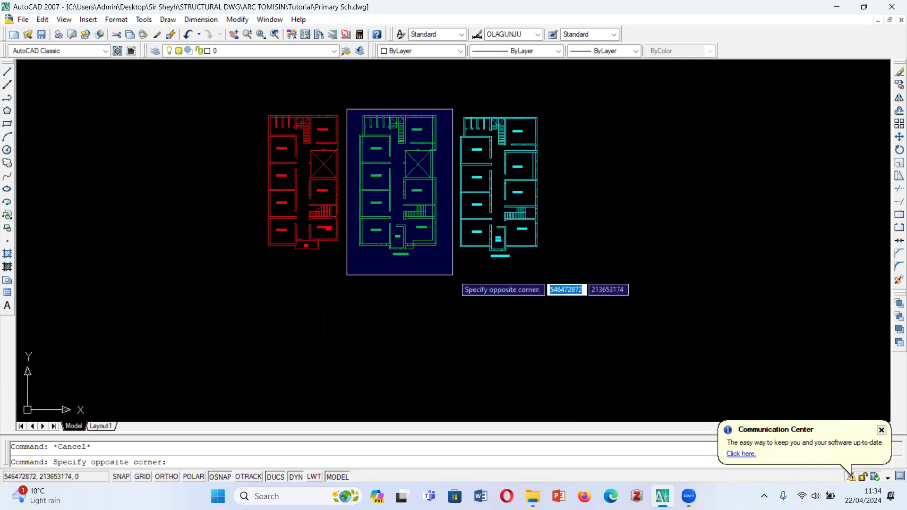
left_click(453, 275)
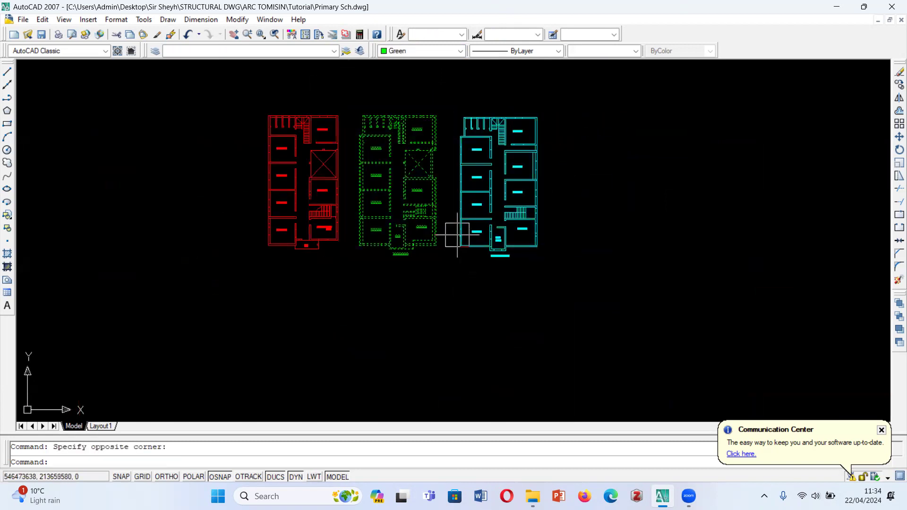
type("m")
key("Return")
scroll(364, 127, "up", 5)
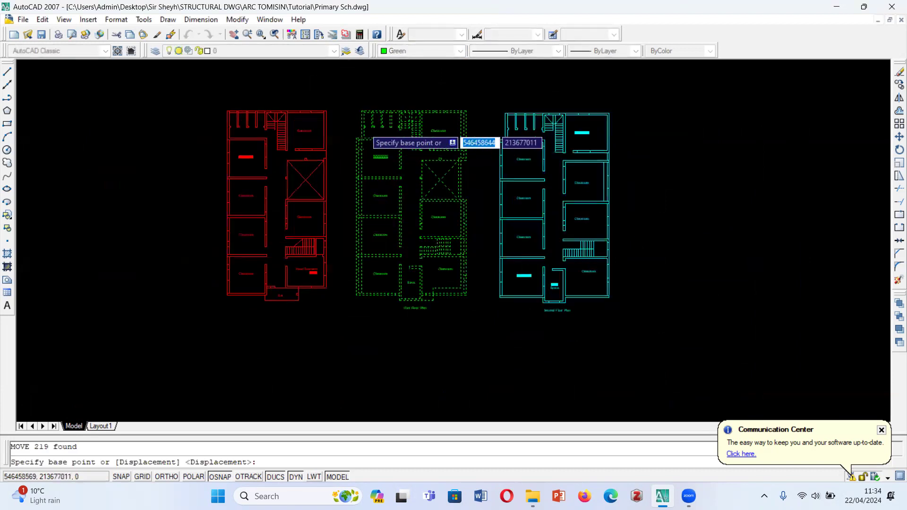
scroll(364, 127, "up", 3)
left_click(357, 150)
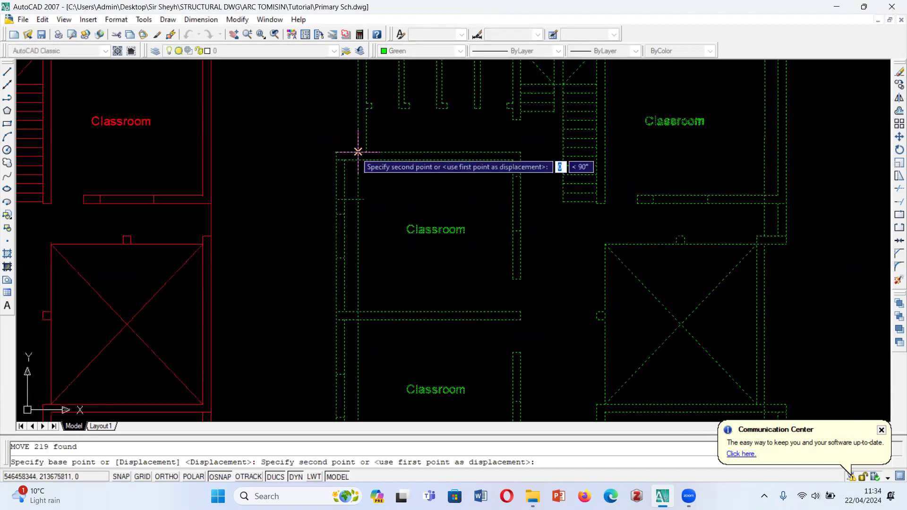
scroll(468, 149, "down", 2)
scroll(470, 152, "down", 3)
scroll(337, 165, "up", 6)
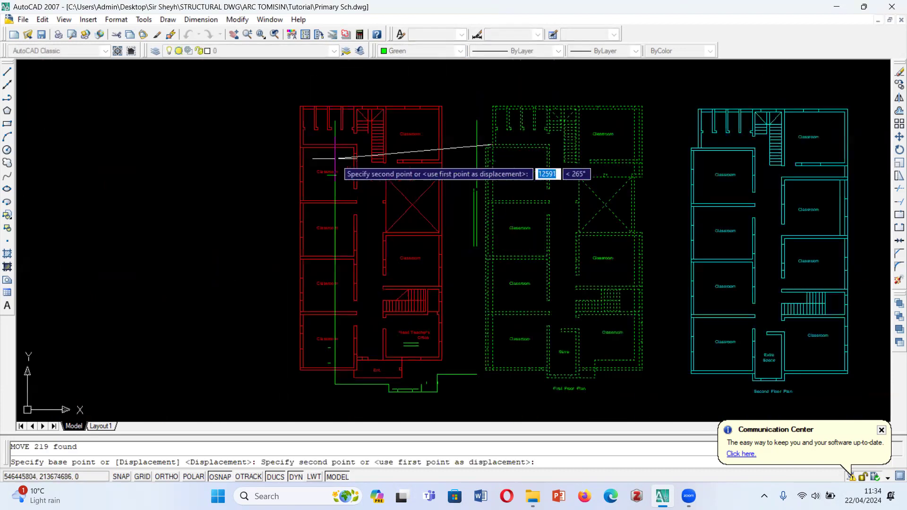
scroll(284, 128, "up", 2)
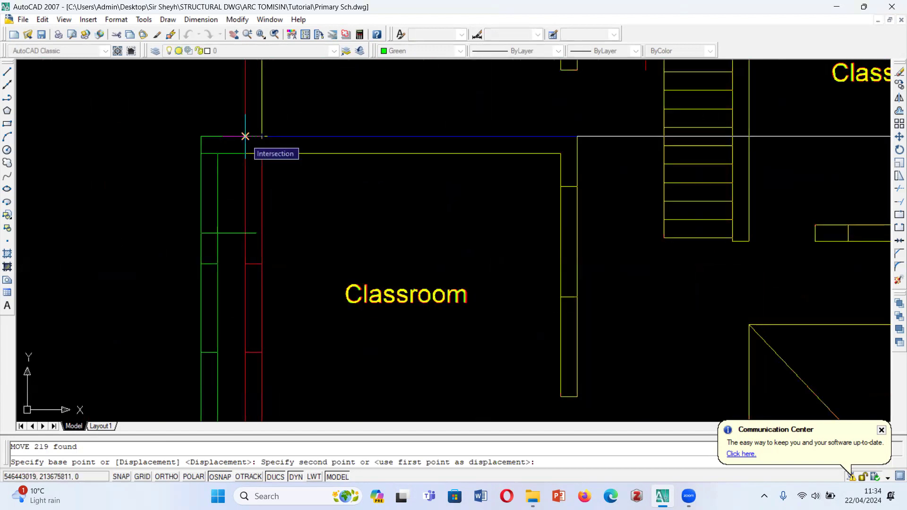
left_click(246, 137)
- Examine how the overlaid first floor walls, stairs and front rooms line up with those of the ground floor
scroll(245, 191, "down", 4)
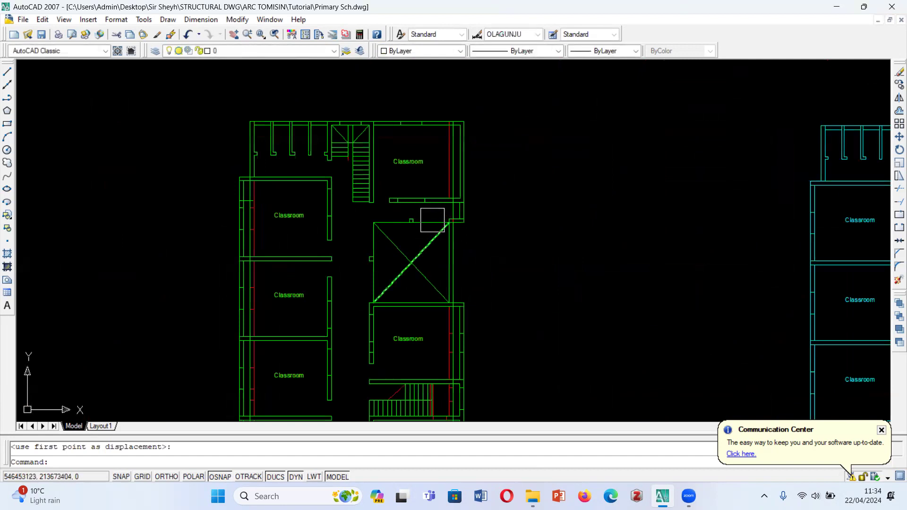
scroll(433, 220, "down", 3)
scroll(441, 192, "up", 4)
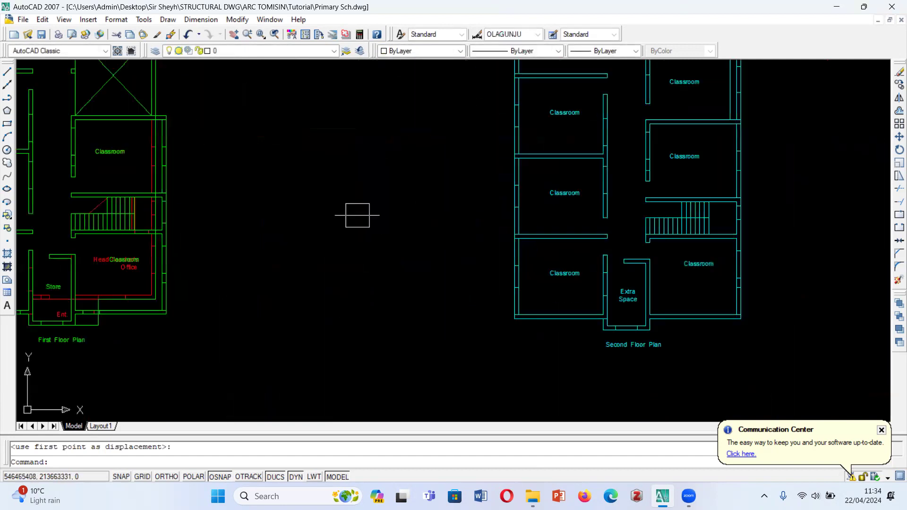
scroll(178, 202, "up", 4)
scroll(446, 229, "down", 3)
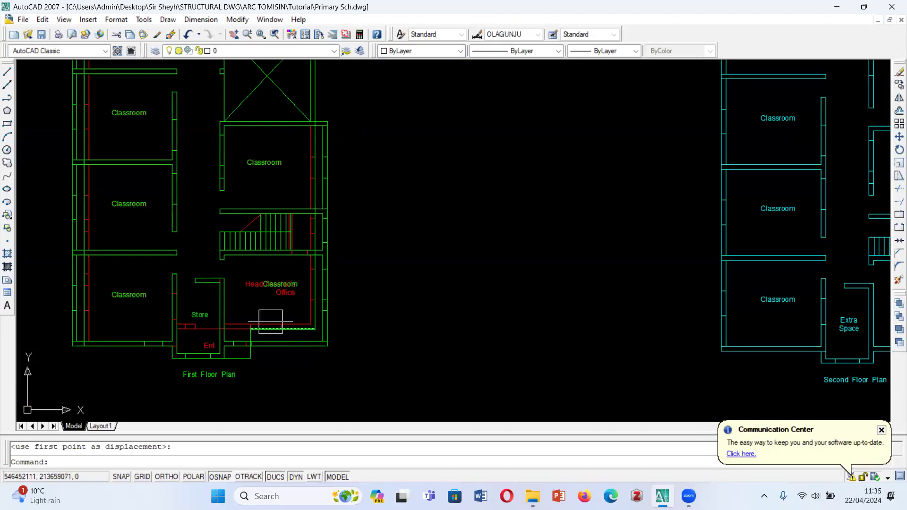
scroll(270, 344, "down", 2)
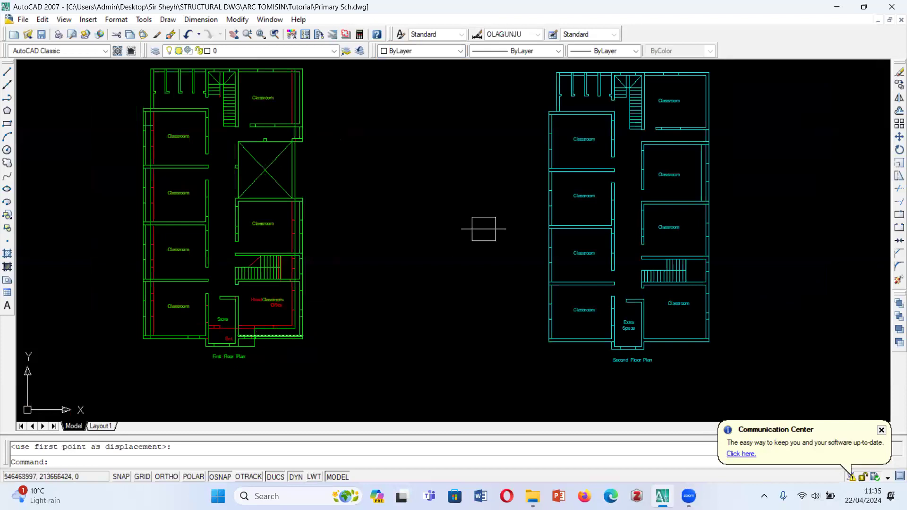
scroll(478, 243, "down", 3)
scroll(450, 239, "up", 2)
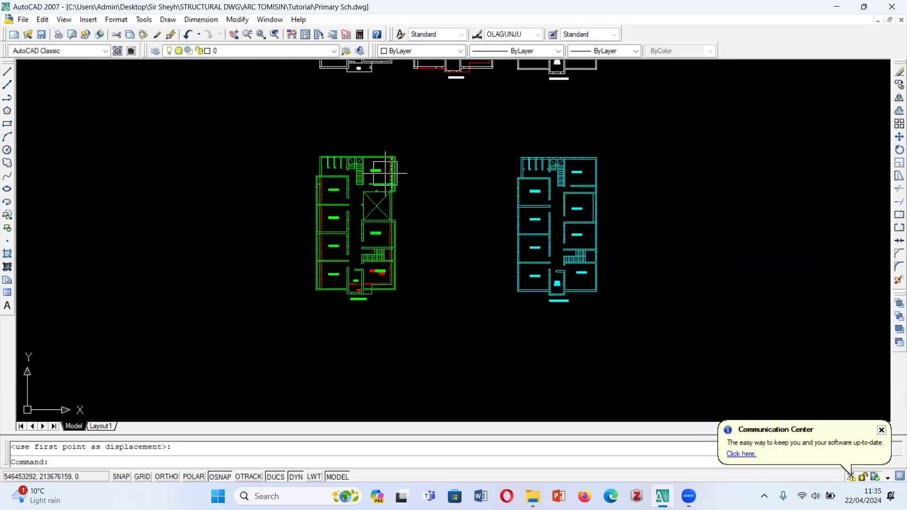
- Try to copy the overlaid ground and first floor plans to the empty area beyond the cyan second floor plan
left_click(420, 144)
left_click(287, 326)
type("co")
key("Return")
left_click(364, 232)
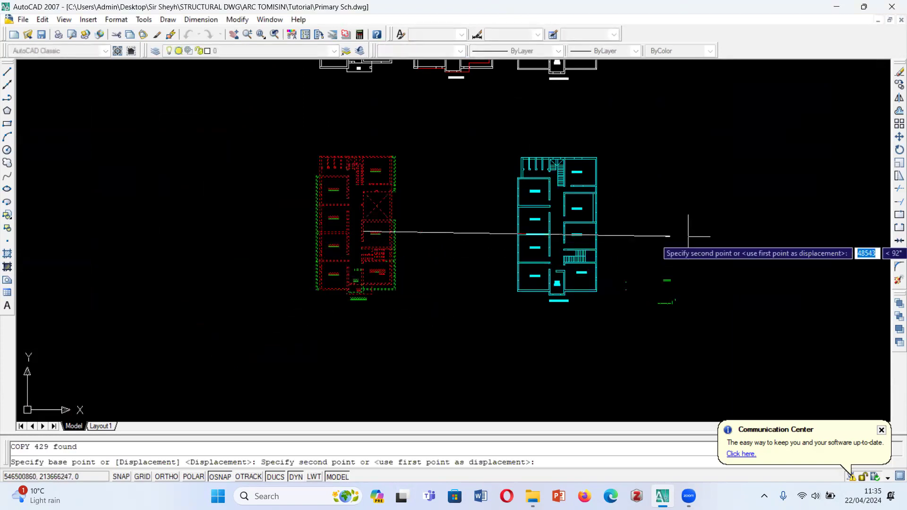
left_click(735, 217)
key("Escape")
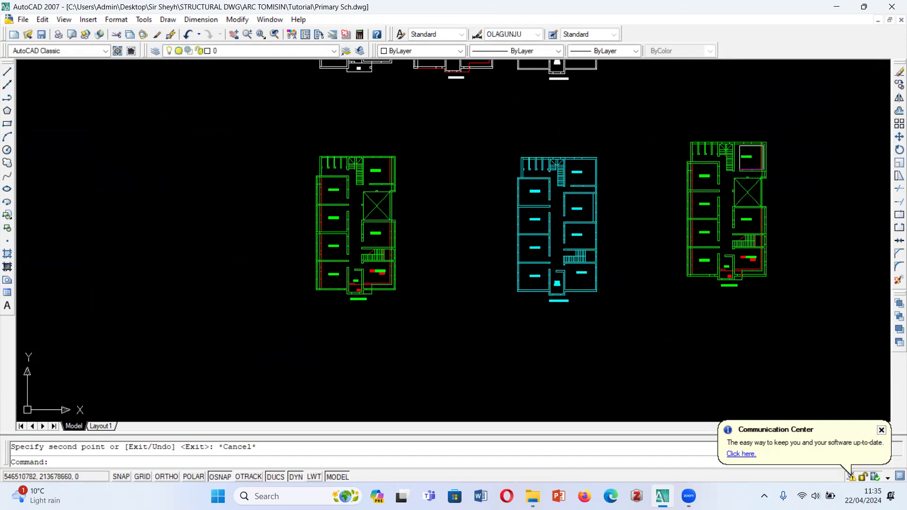
- Undo the copy of the overlaid plans and the move of the first floor plan onto the ground floor plan
key("ctrl+z")
scroll(737, 159, "up", 3)
key("ctrl+z")
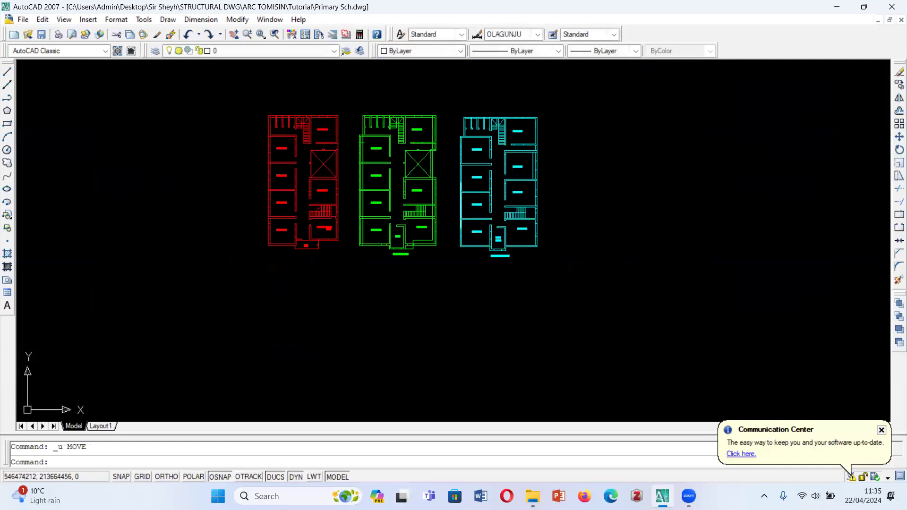
- Copy the green first floor plan, including its title, to the empty area well beyond the cyan second floor plan
left_click(442, 93)
left_click(346, 265)
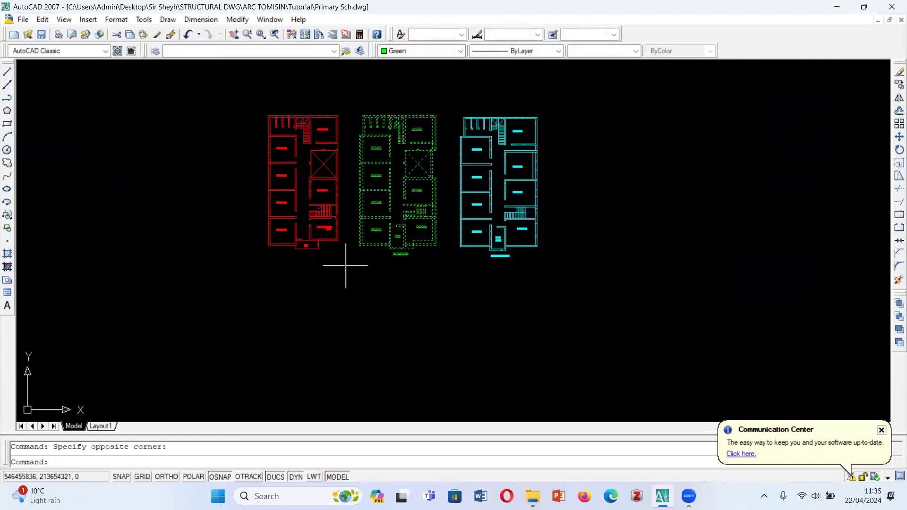
key("Escape")
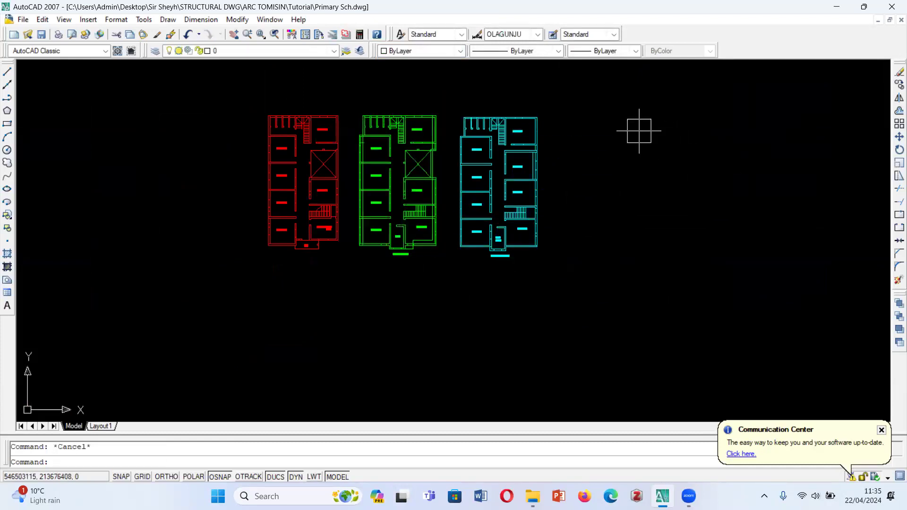
left_click(449, 96)
left_click(354, 267)
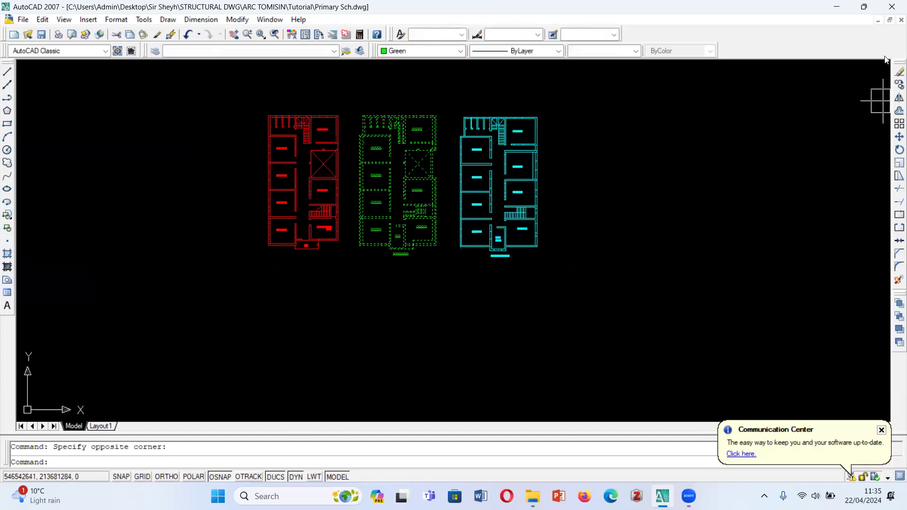
left_click(898, 85)
left_click(408, 147)
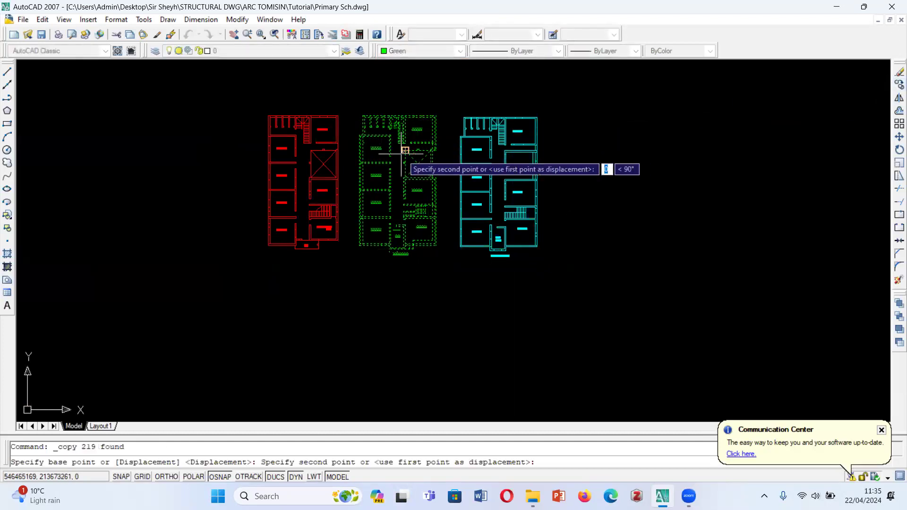
scroll(398, 199, "down", 5)
key("Escape")
scroll(404, 187, "up", 5)
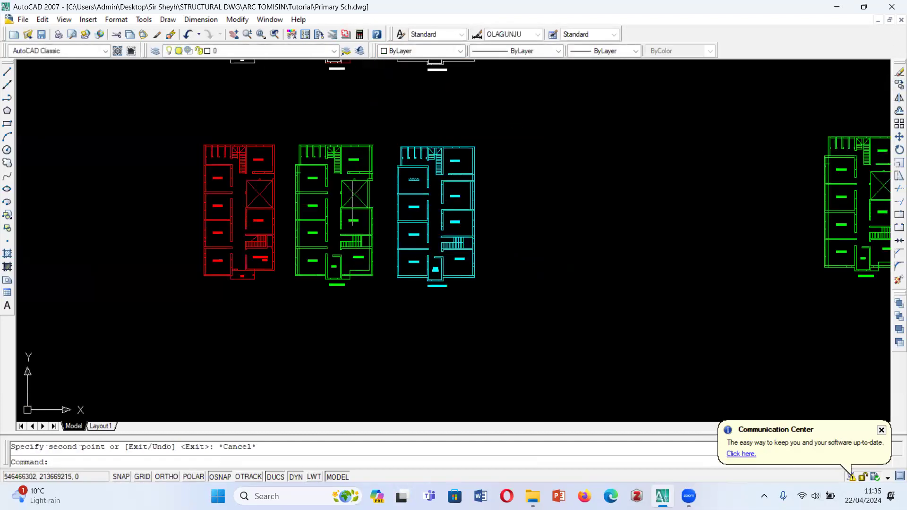
left_click(443, 108)
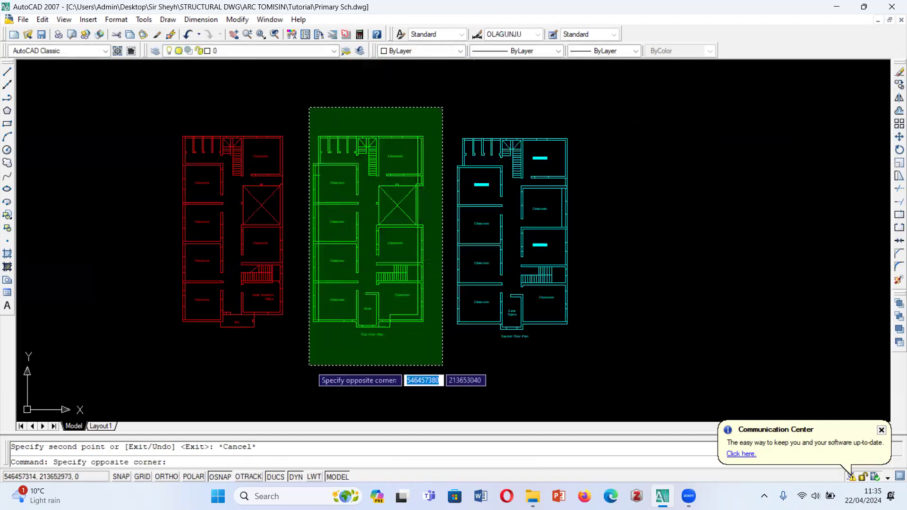
left_click(286, 387)
type("c")
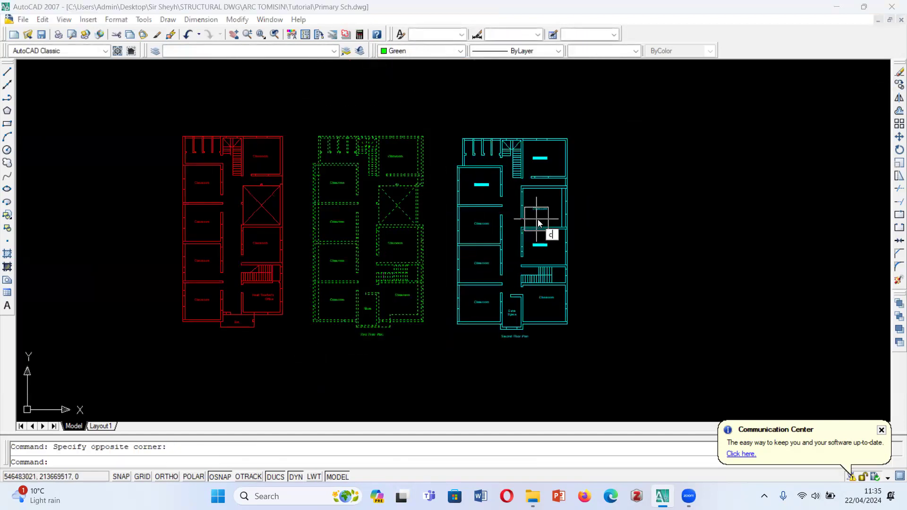
type("p")
key("Return")
scroll(332, 140, "up", 3)
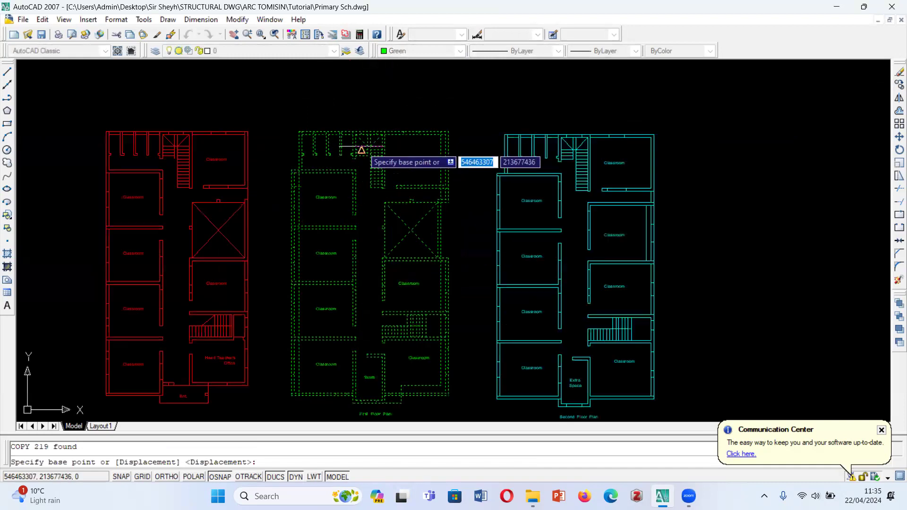
scroll(333, 139, "up", 5)
left_click(411, 157)
scroll(662, 191, "down", 5)
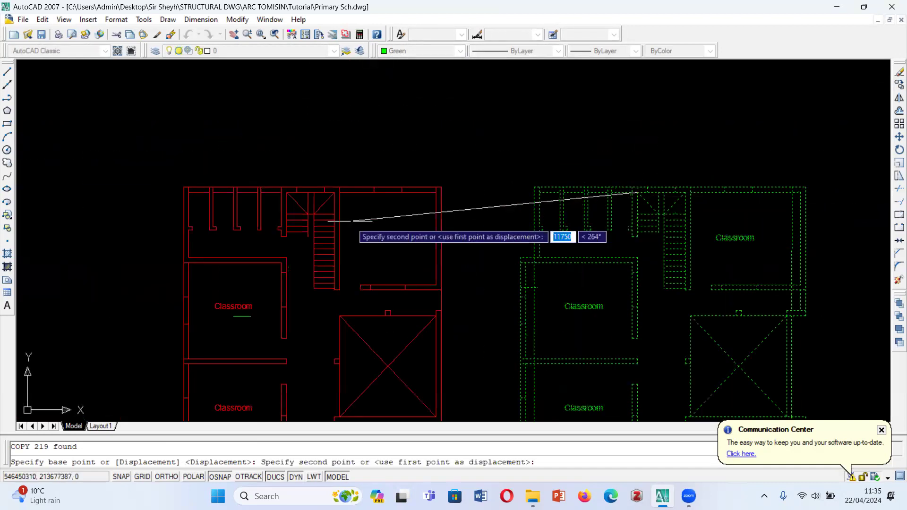
key("Escape")
- Move the original green first floor plan onto the red ground floor plan, aligning both at the upper-left inner corner of the top stairwell
scroll(379, 204, "down", 6)
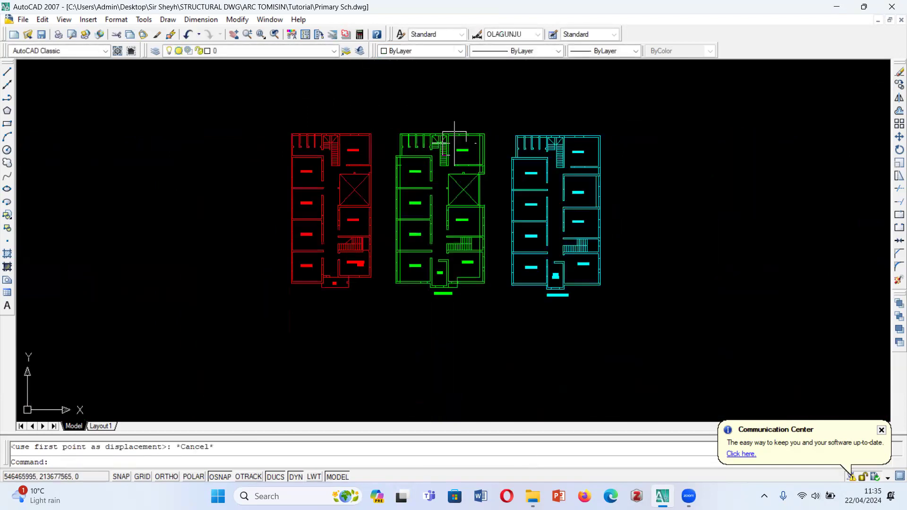
left_click(386, 110)
left_click(498, 328)
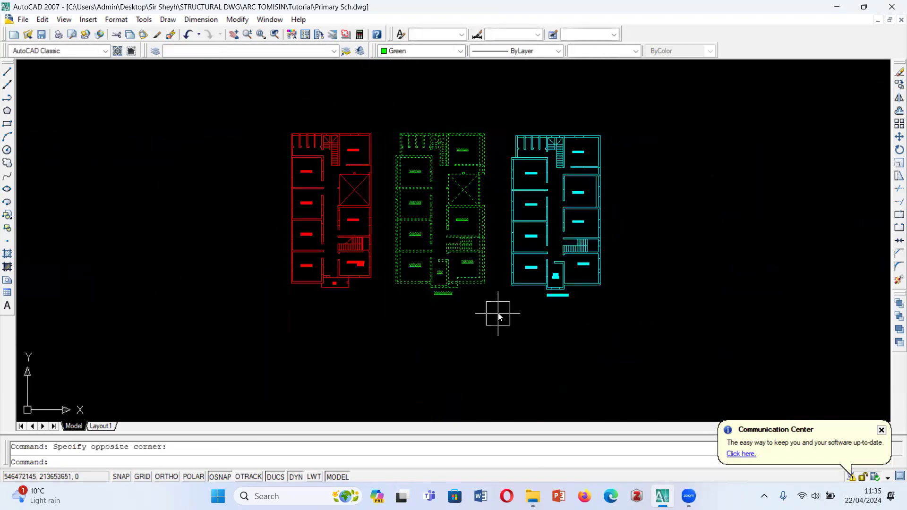
type("m")
key("Return")
scroll(454, 203, "up", 6)
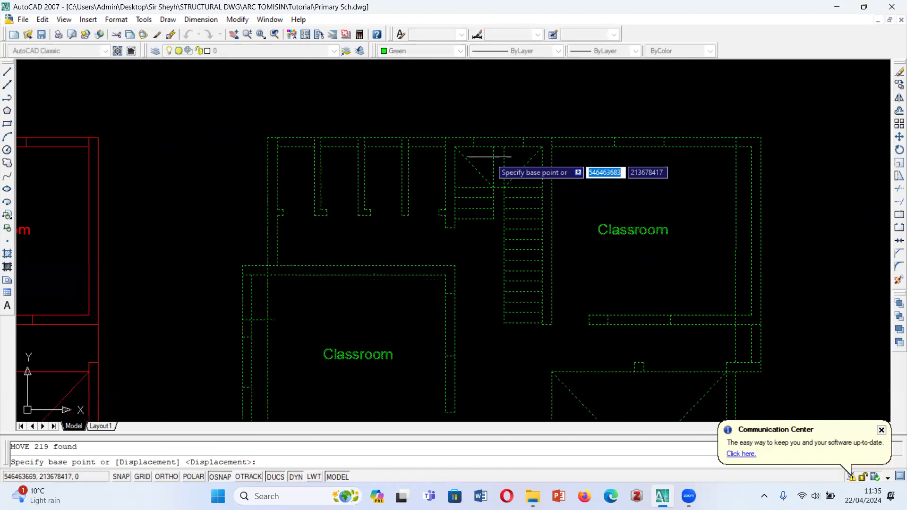
scroll(439, 141, "up", 3)
scroll(412, 158, "up", 3)
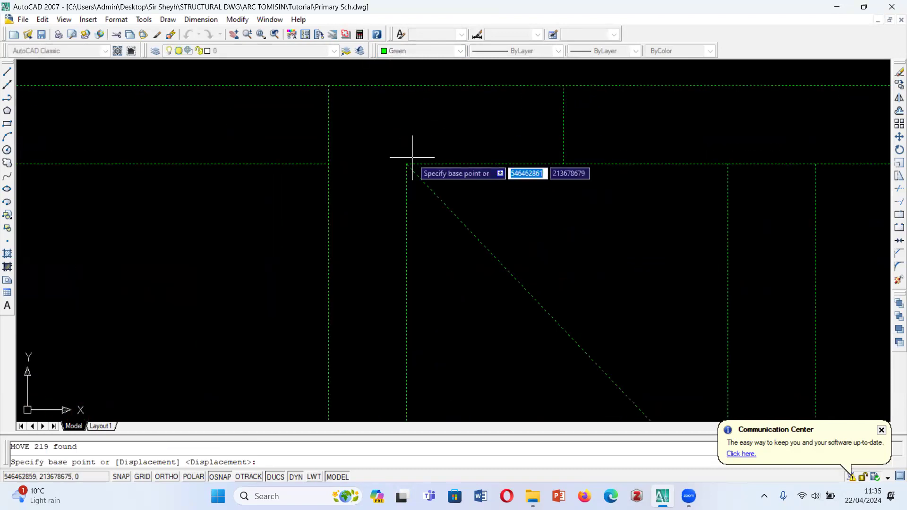
left_click(406, 163)
scroll(613, 176, "down", 5)
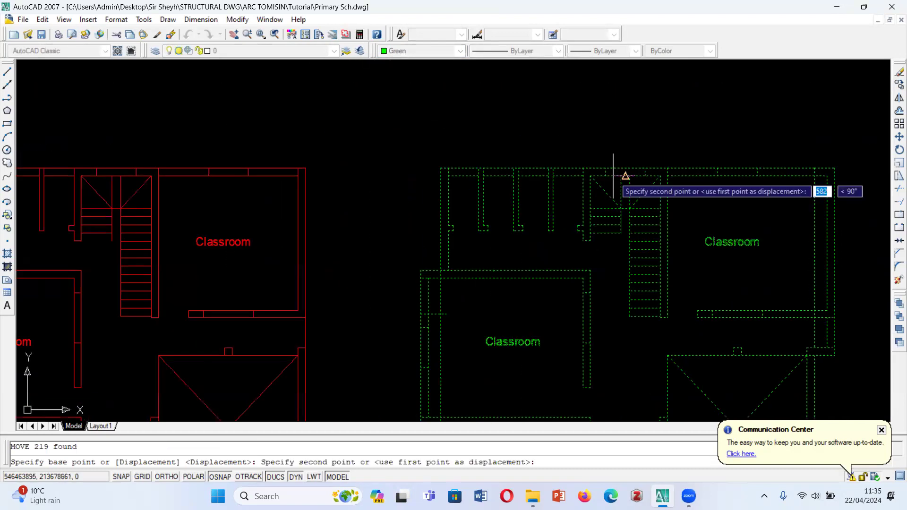
scroll(547, 172, "down", 3)
scroll(416, 159, "up", 8)
scroll(444, 155, "up", 2)
scroll(423, 142, "up", 2)
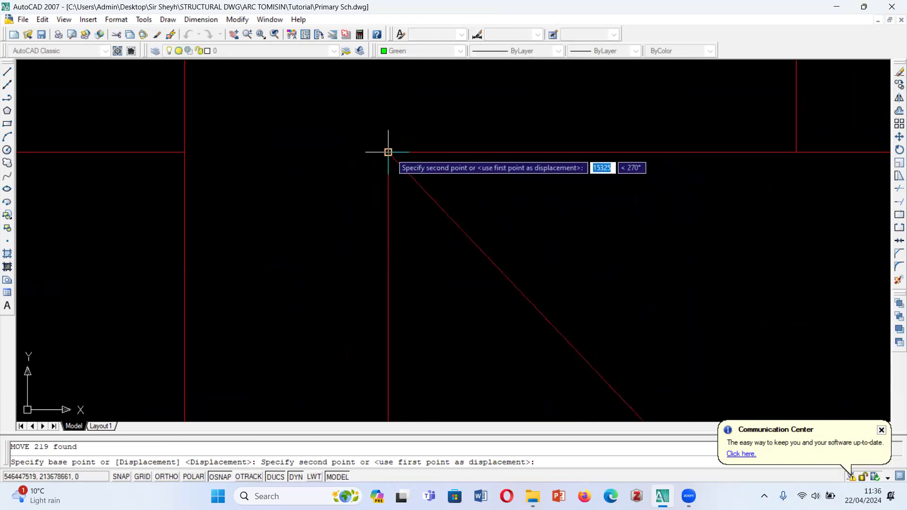
left_click(388, 152)
scroll(403, 156, "down", 5)
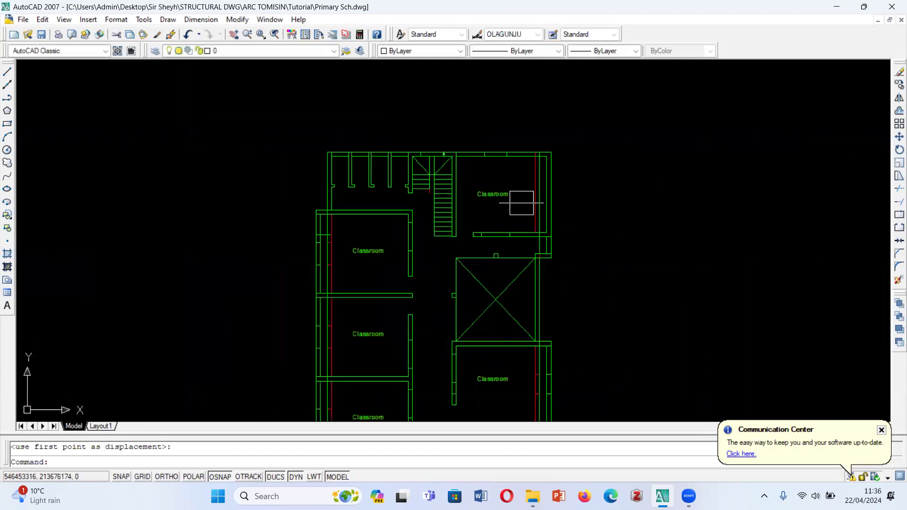
scroll(400, 150, "down", 5)
scroll(473, 197, "down", 2)
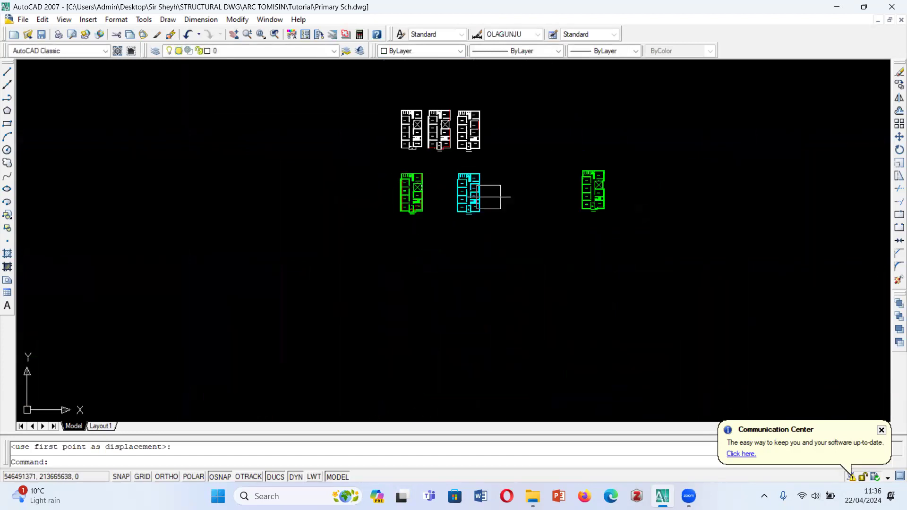
scroll(384, 187, "up", 4)
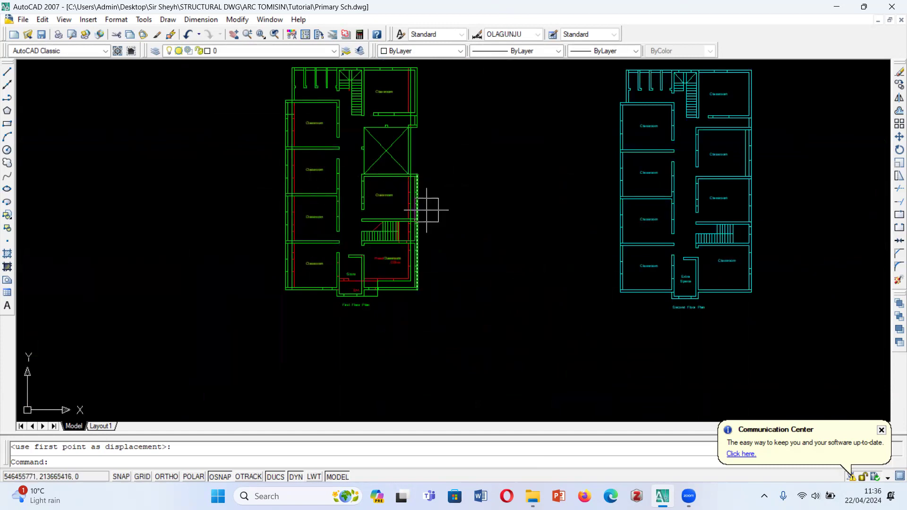
- Examine how the green first floor walls differ from the red ground floor walls, especially around the store, entrance and Head Teacher's Office
scroll(423, 205, "up", 5)
scroll(428, 215, "down", 5)
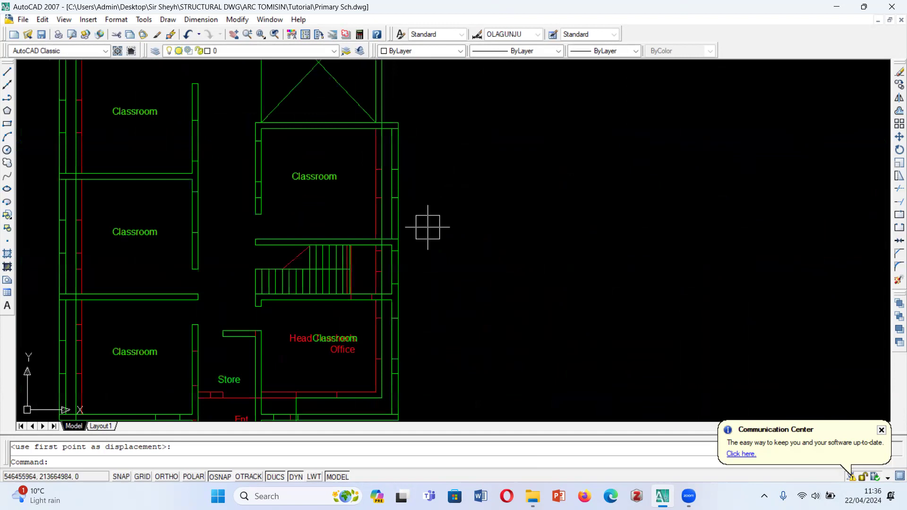
scroll(418, 188, "up", 2)
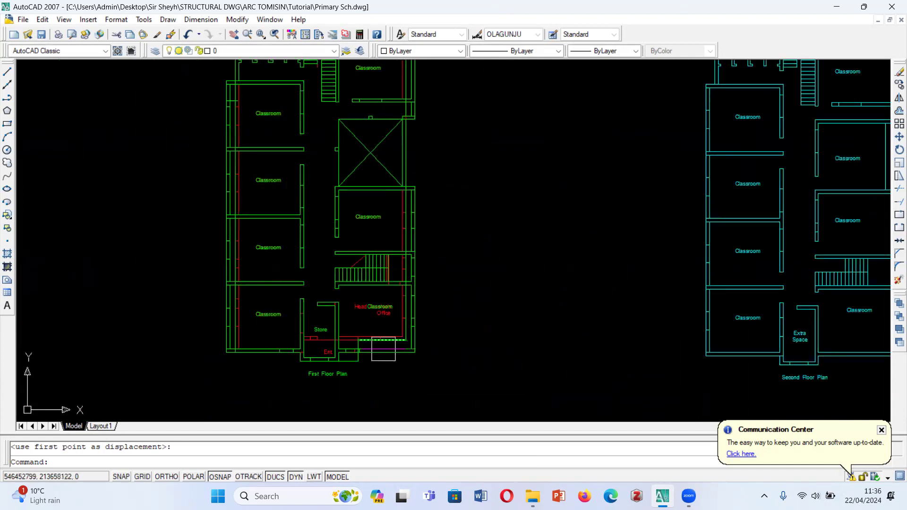
scroll(359, 359, "up", 5)
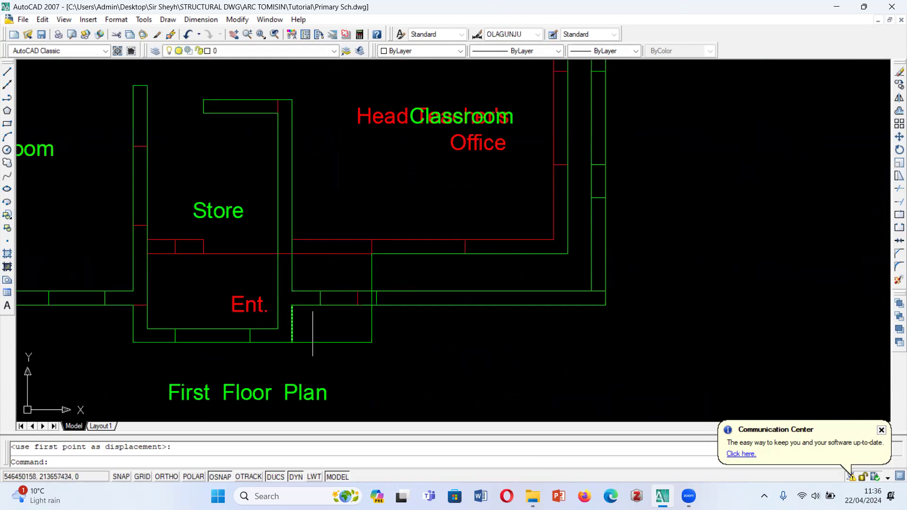
scroll(332, 337, "down", 6)
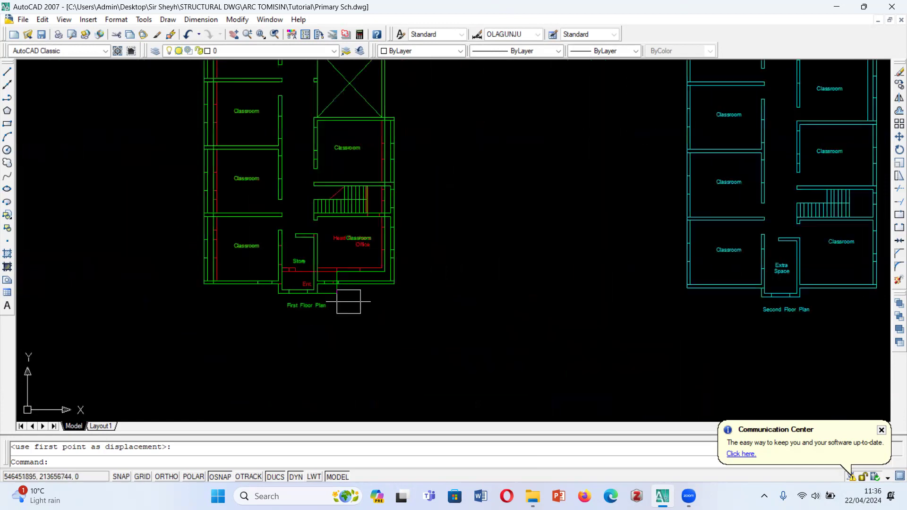
scroll(289, 283, "up", 3)
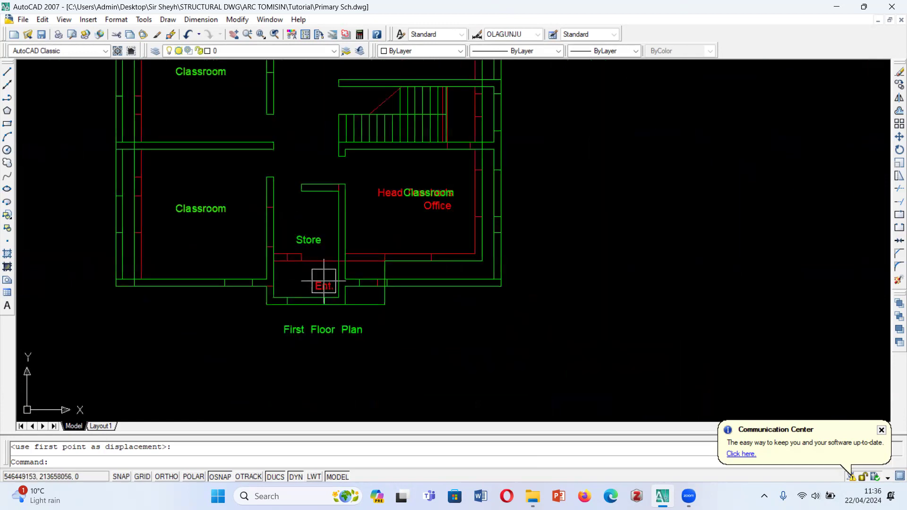
scroll(324, 282, "up", 4)
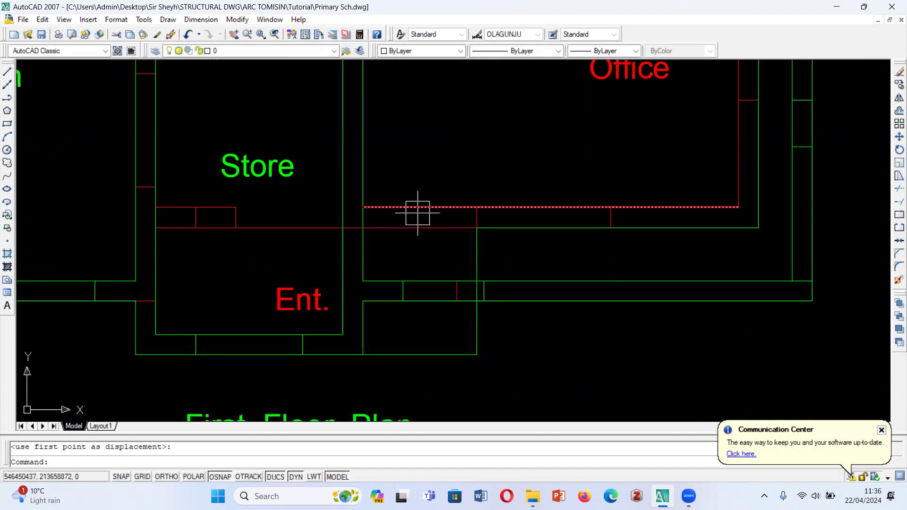
scroll(383, 214, "down", 2)
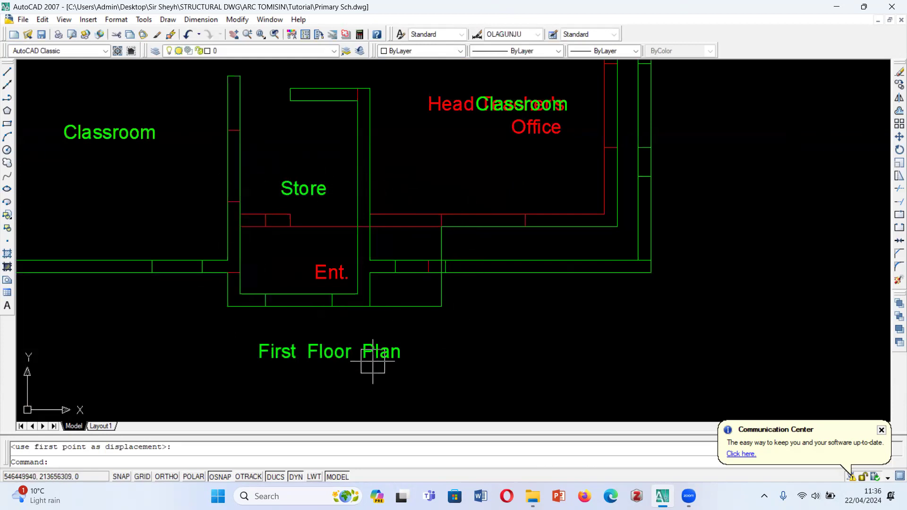
scroll(344, 315, "down", 5)
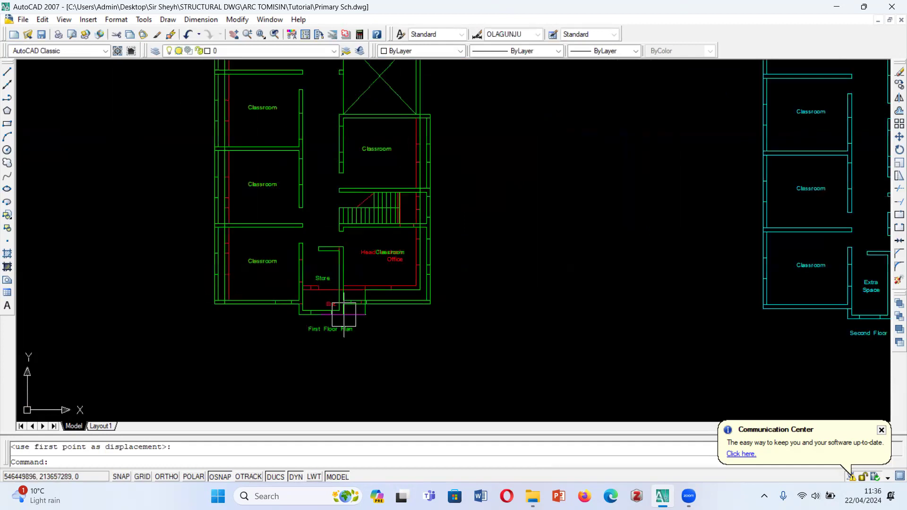
scroll(337, 340, "down", 4)
- Inspect the entrance and Head Teacher's Office on the white ground floor plan, comparing them with the white first floor plan
scroll(354, 75, "up", 6)
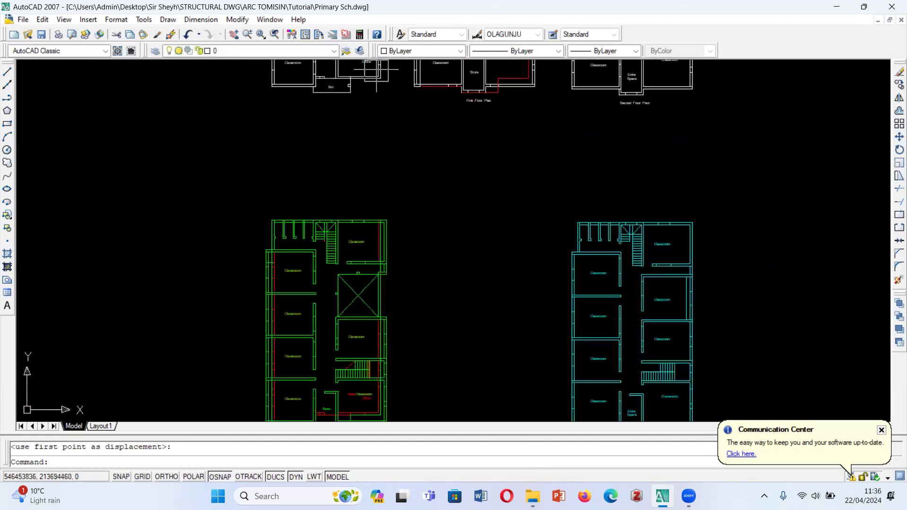
scroll(353, 74, "up", 3)
scroll(431, 171, "down", 4)
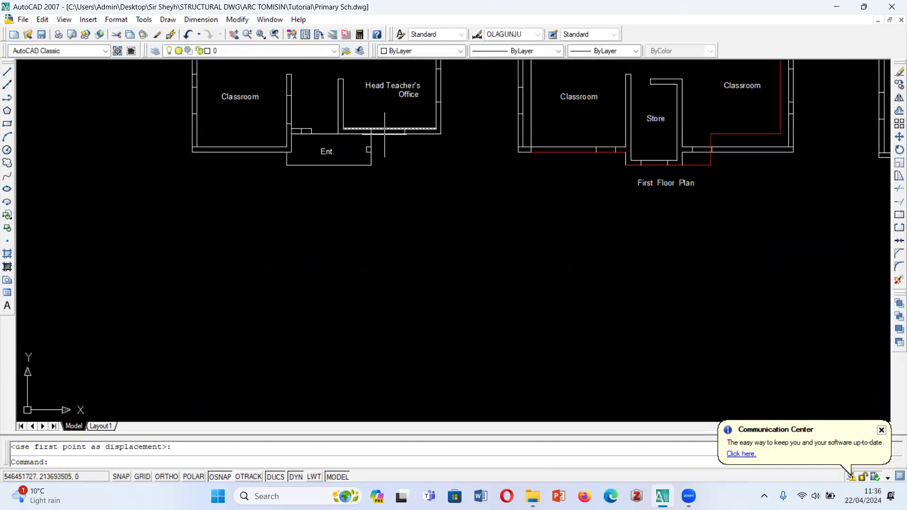
scroll(388, 248, "down", 5)
scroll(389, 243, "up", 4)
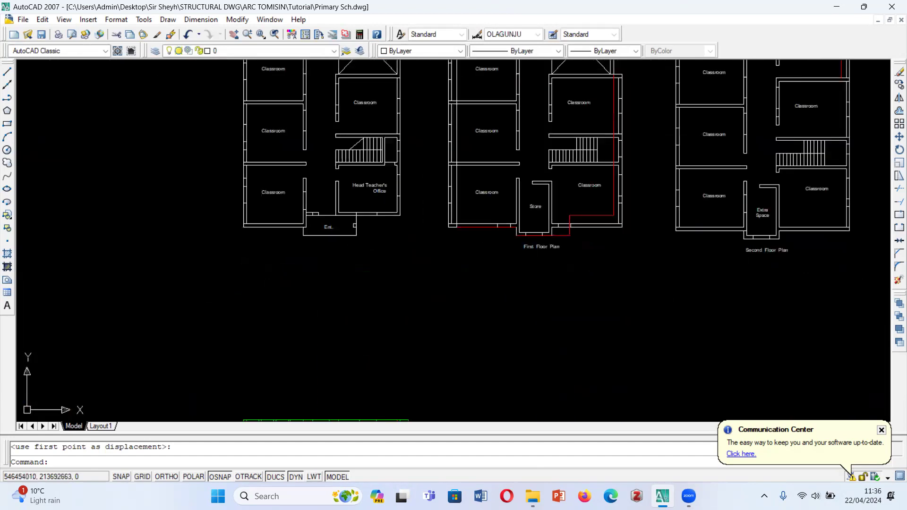
scroll(398, 231, "up", 3)
scroll(384, 249, "down", 4)
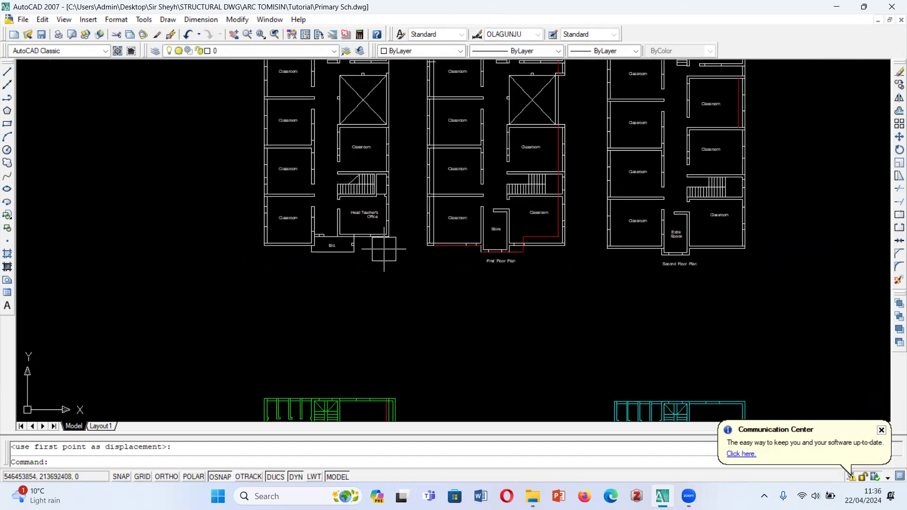
scroll(384, 249, "up", 2)
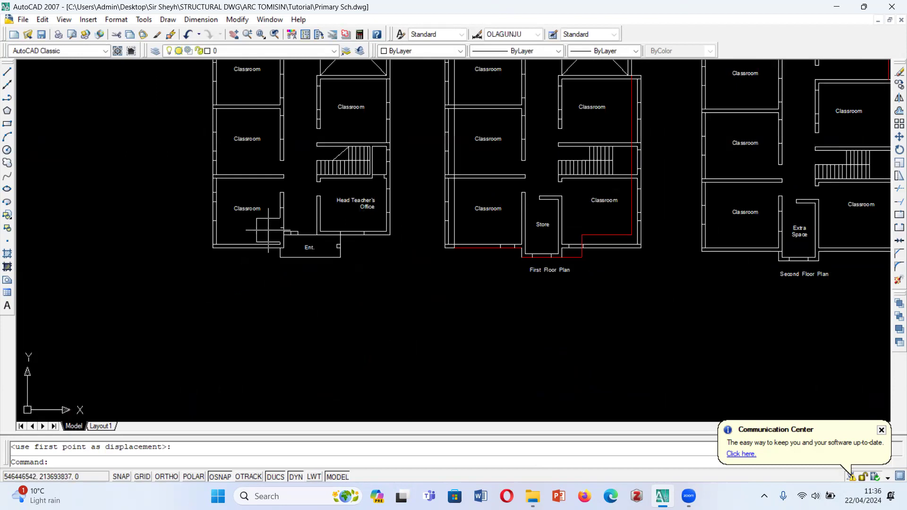
scroll(278, 245, "up", 3)
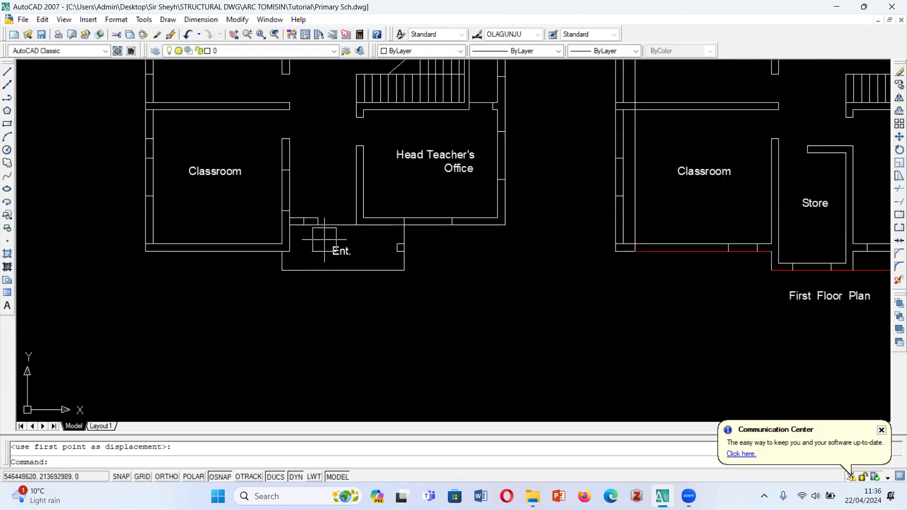
scroll(346, 248, "down", 4)
scroll(346, 248, "down", 4)
scroll(401, 286, "up", 4)
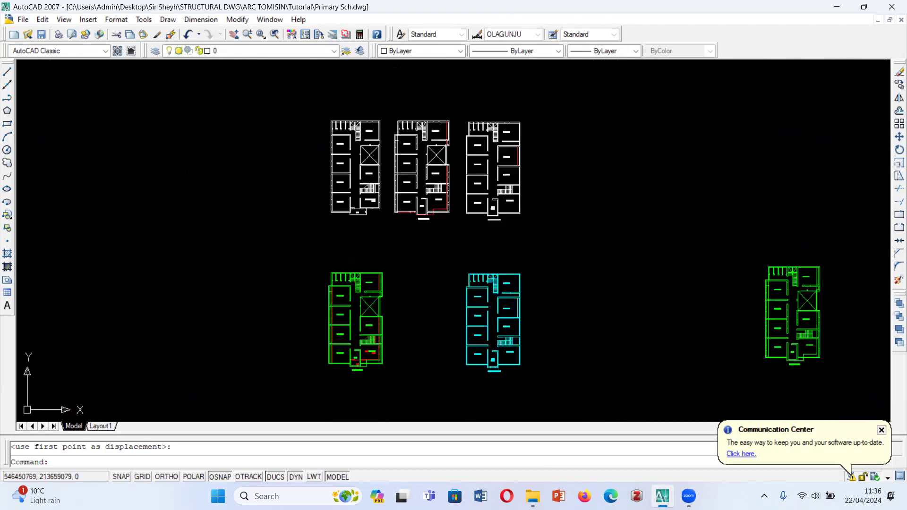
scroll(416, 348, "down", 2)
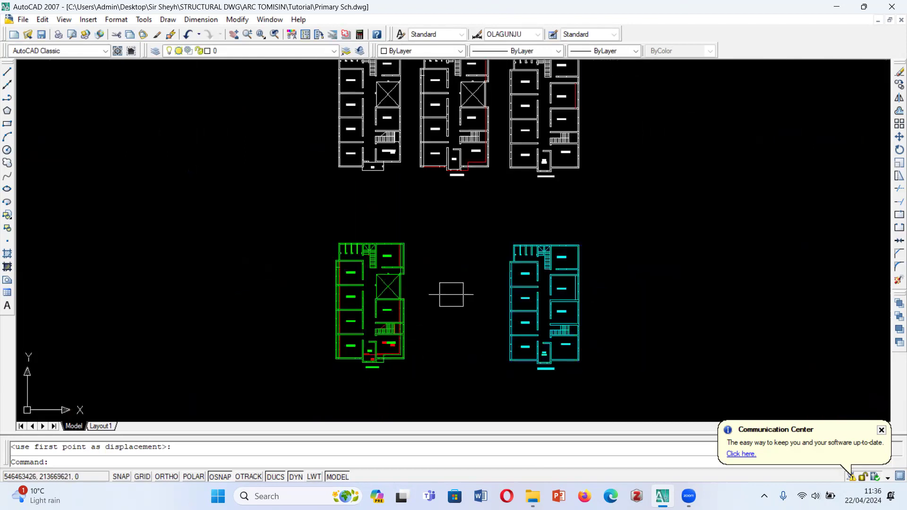
scroll(389, 169, "up", 3)
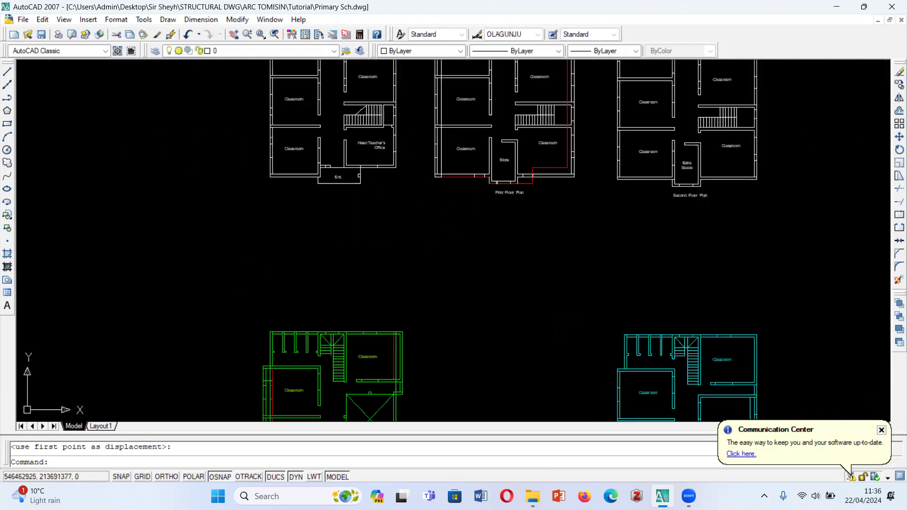
scroll(494, 191, "up", 4)
scroll(555, 185, "down", 2)
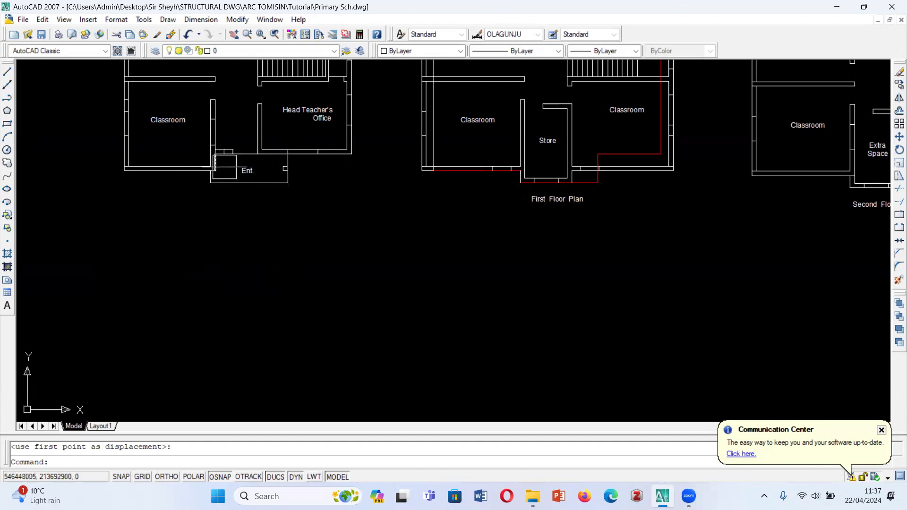
- Recheck the overlaid ground and first floor plans, from the entrance area up to the top stairwell and classrooms
scroll(366, 159, "down", 8)
scroll(368, 272, "up", 12)
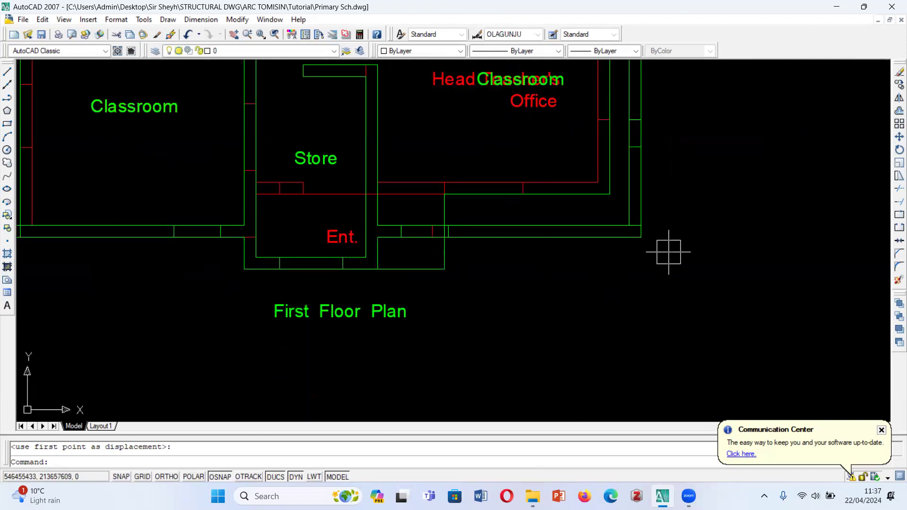
scroll(478, 352, "down", 6)
scroll(553, 180, "up", 5)
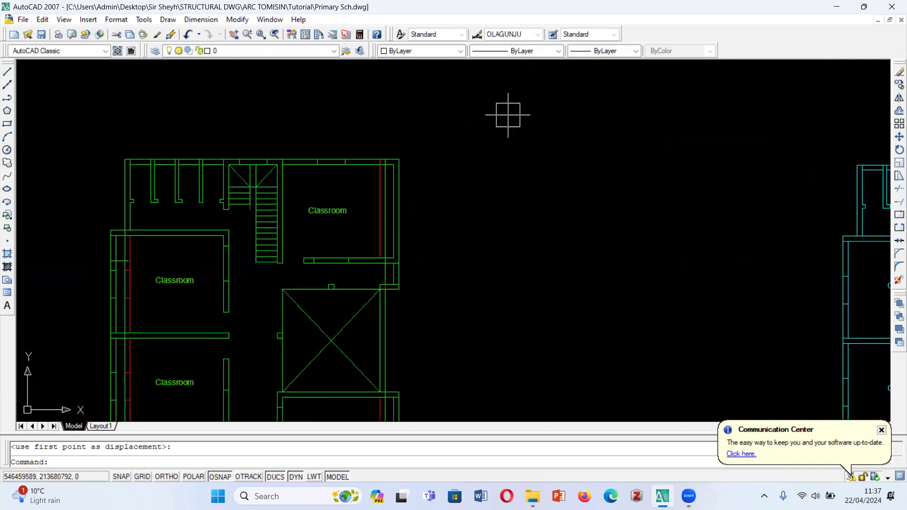
scroll(508, 212, "down", 6)
scroll(525, 313, "up", 2)
scroll(477, 294, "down", 2)
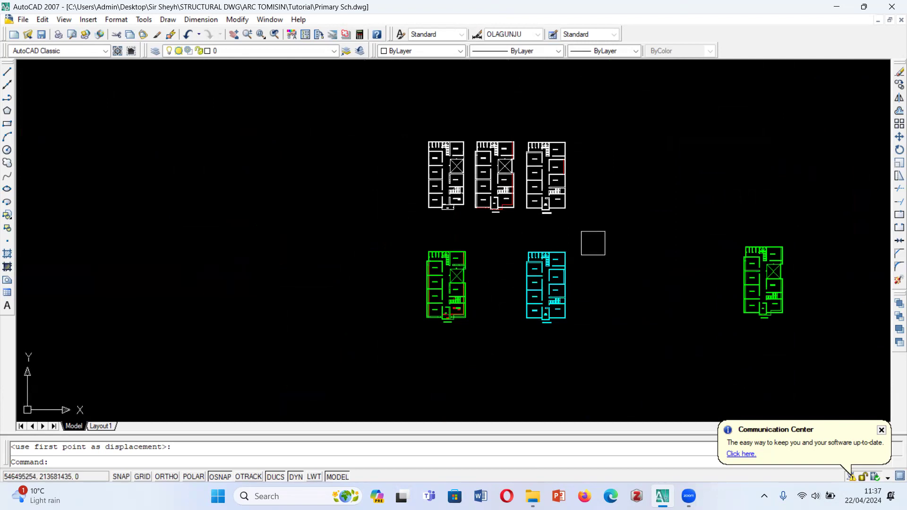
- Move the whole cyan second floor plan onto the spare green first floor copy, aligning both at the upper-left inner corner of the top stairwell
scroll(658, 349, "up", 2)
left_click(451, 191)
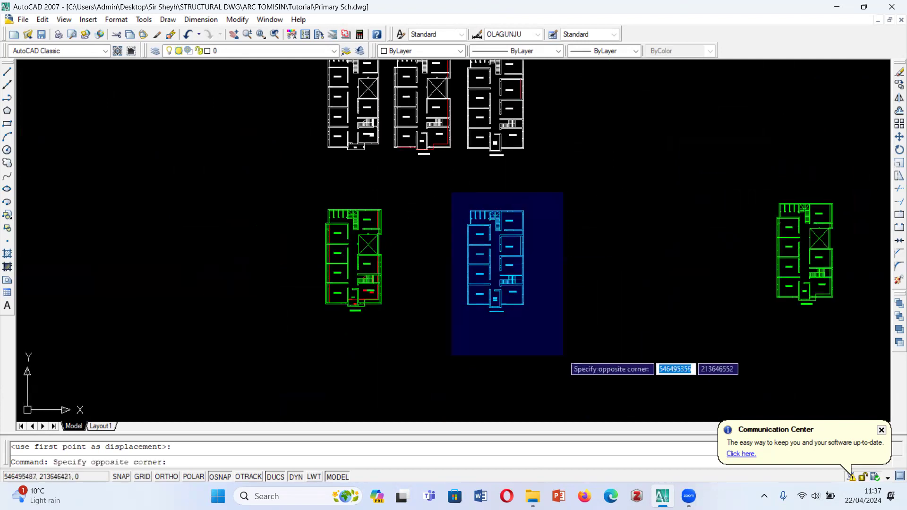
left_click(567, 341)
type("m")
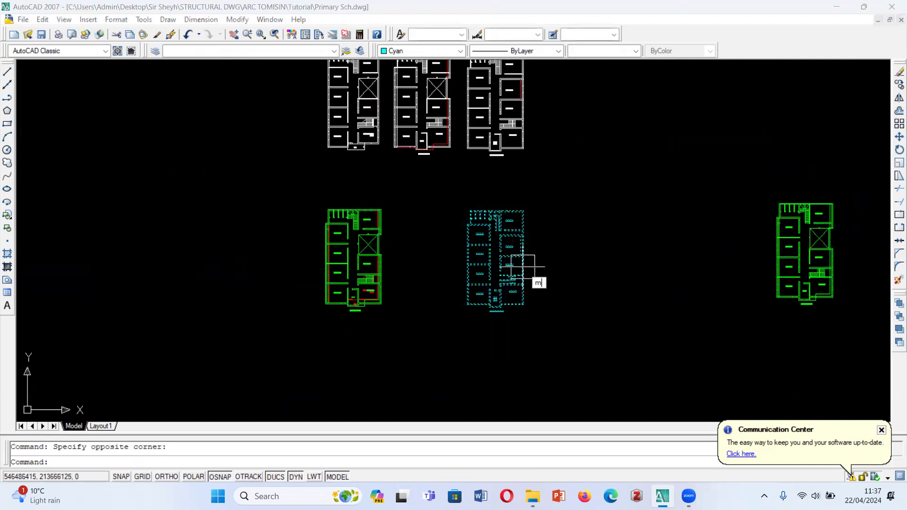
key("Return")
scroll(510, 255, "up", 8)
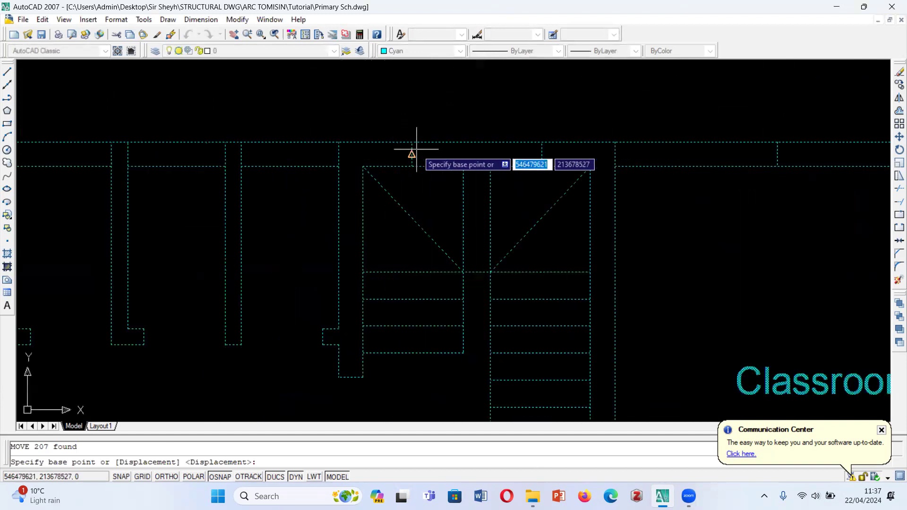
left_click(363, 166)
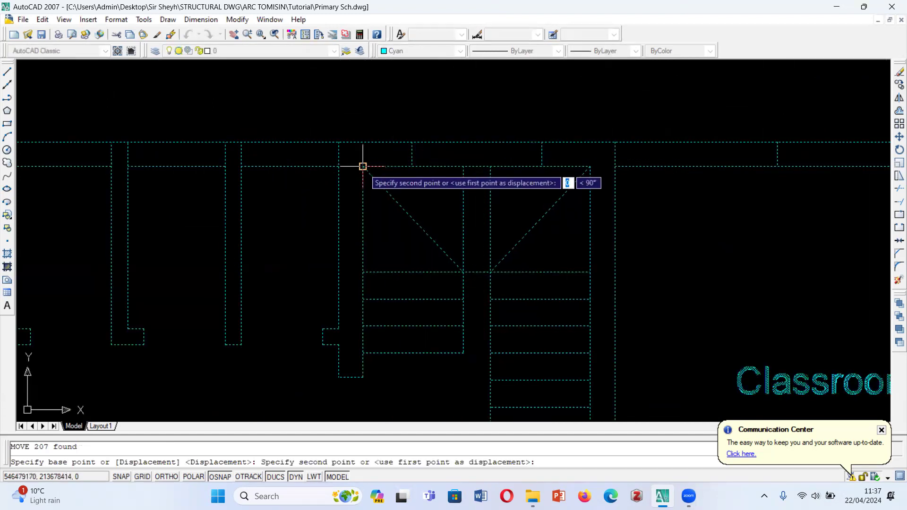
scroll(363, 166, "down", 10)
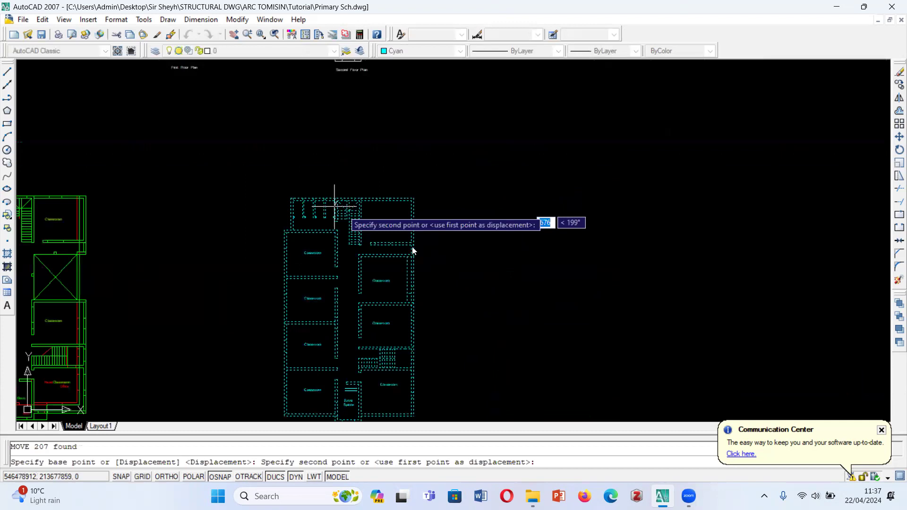
scroll(268, 265, "up", 6)
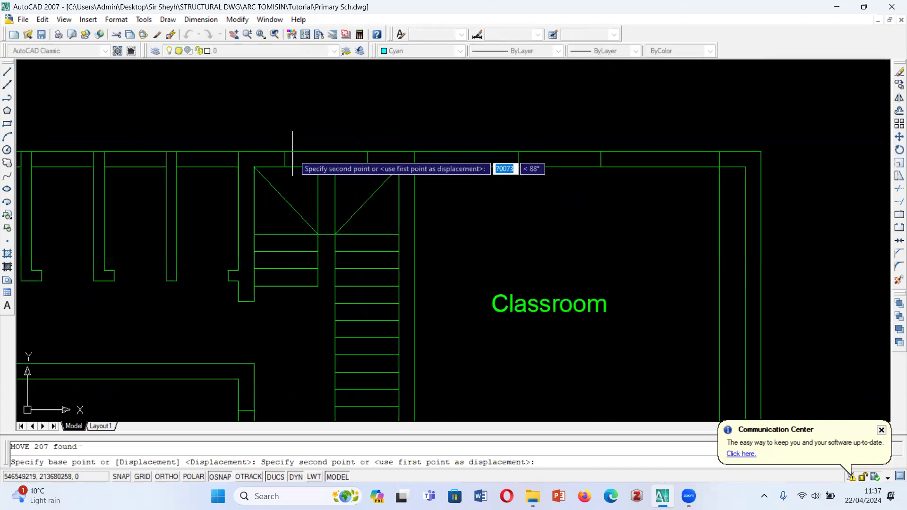
left_click(241, 169)
- Compare the first and second floor overlay with the ground and first floor overlay, and select the long green vertical line through the left-hand classrooms
scroll(487, 170, "down", 6)
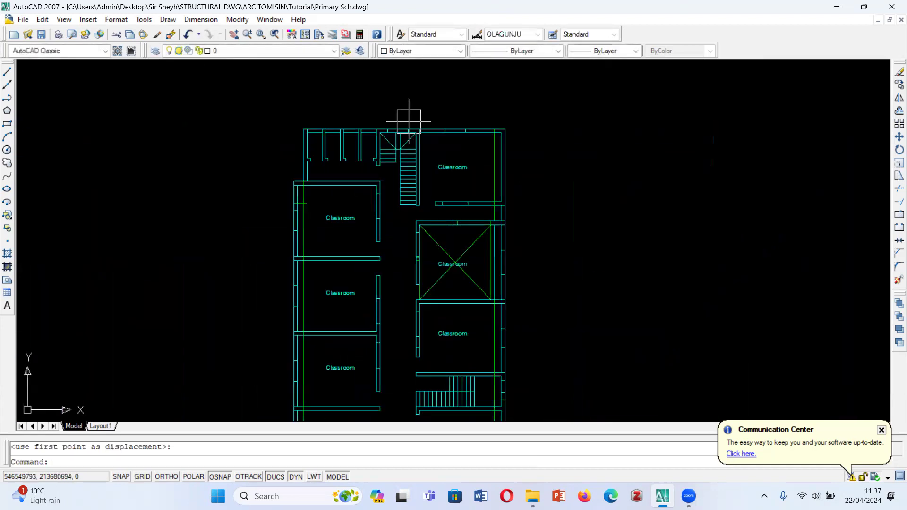
scroll(584, 230, "up", 5)
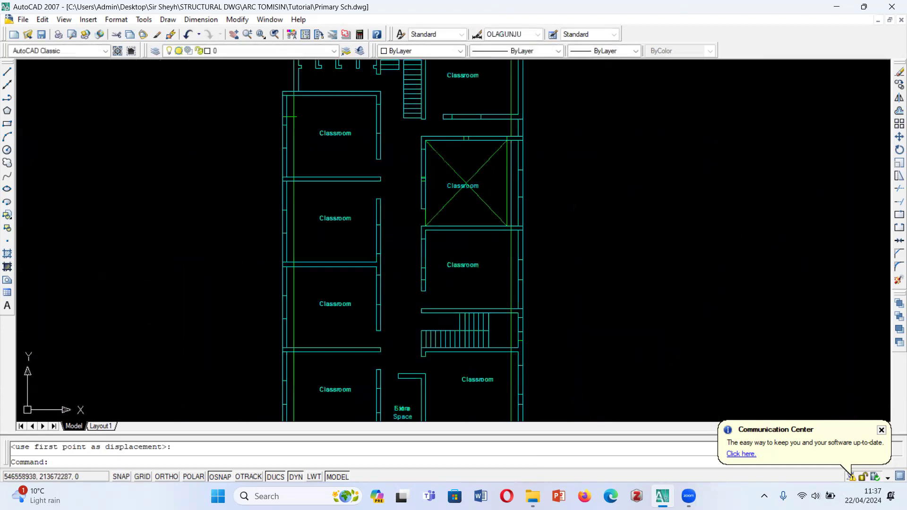
scroll(518, 163, "down", 2)
scroll(529, 347, "up", 4)
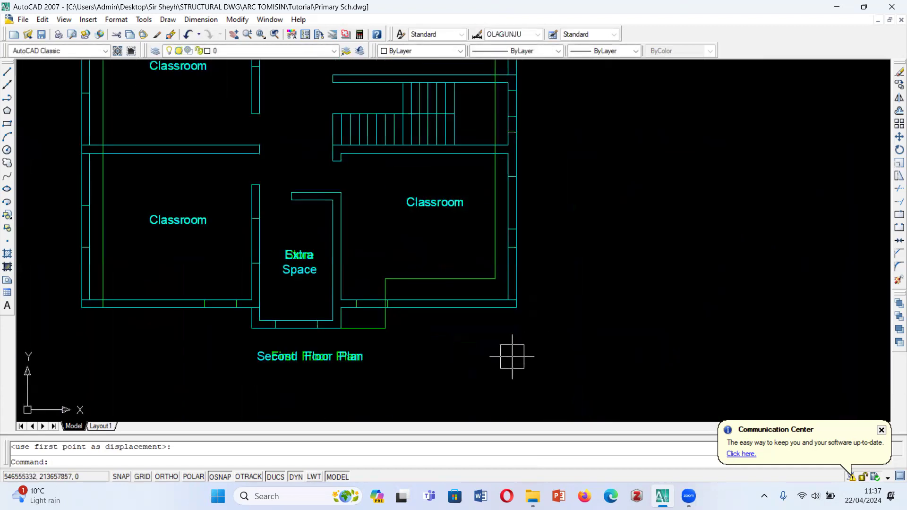
scroll(494, 352, "down", 3)
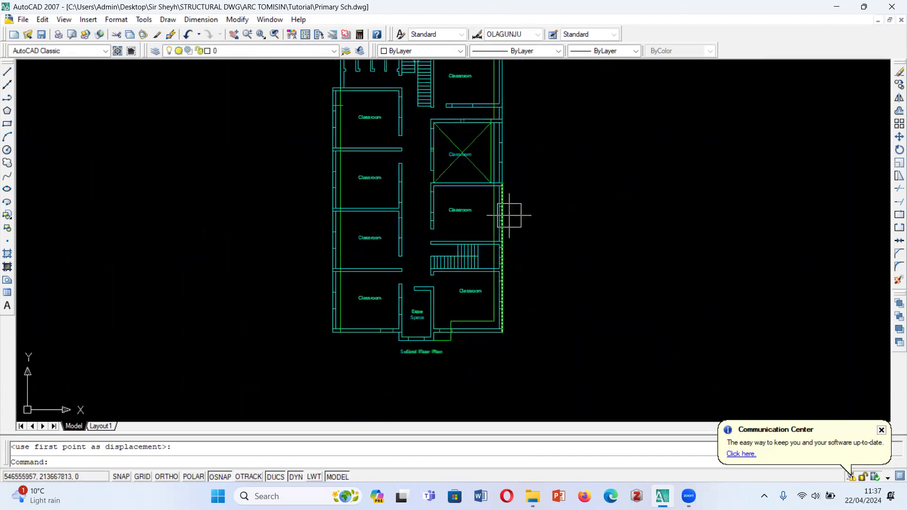
scroll(511, 213, "up", 4)
scroll(510, 254, "down", 6)
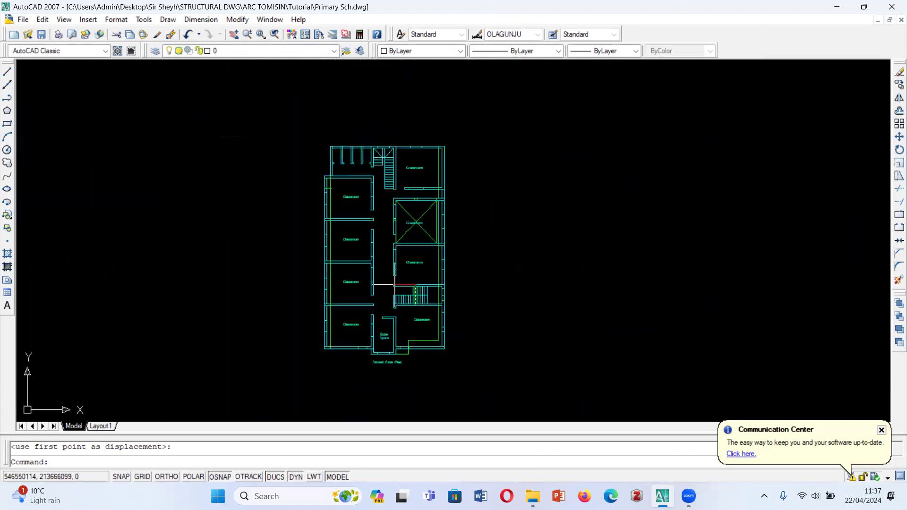
scroll(239, 253, "up", 8)
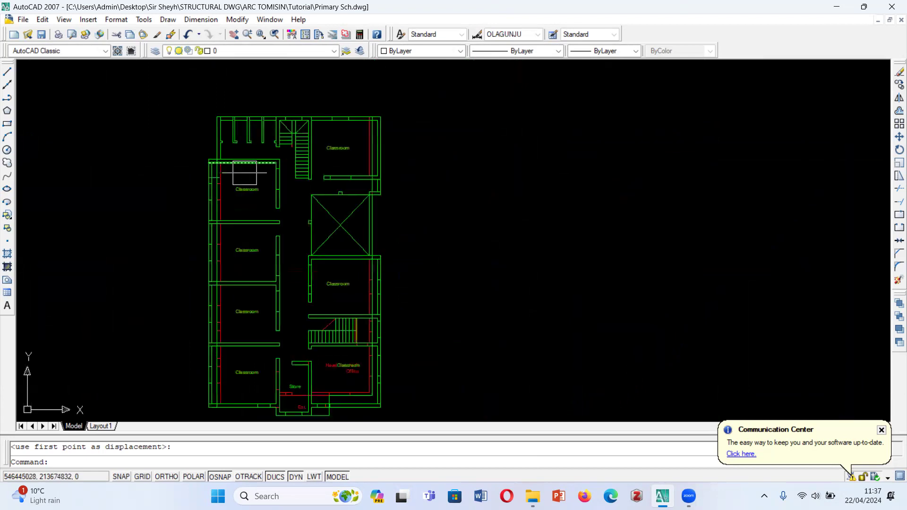
scroll(244, 178, "down", 6)
scroll(567, 180, "up", 7)
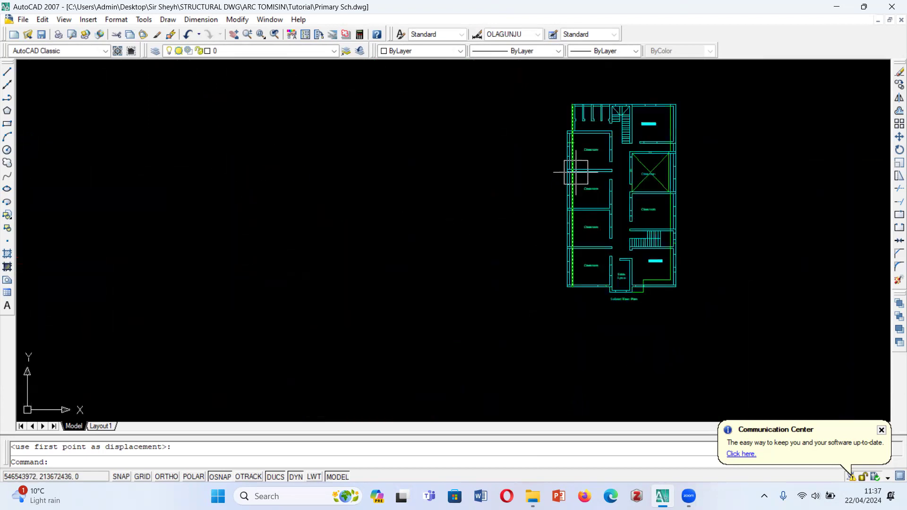
left_click(569, 196)
scroll(569, 196, "down", 5)
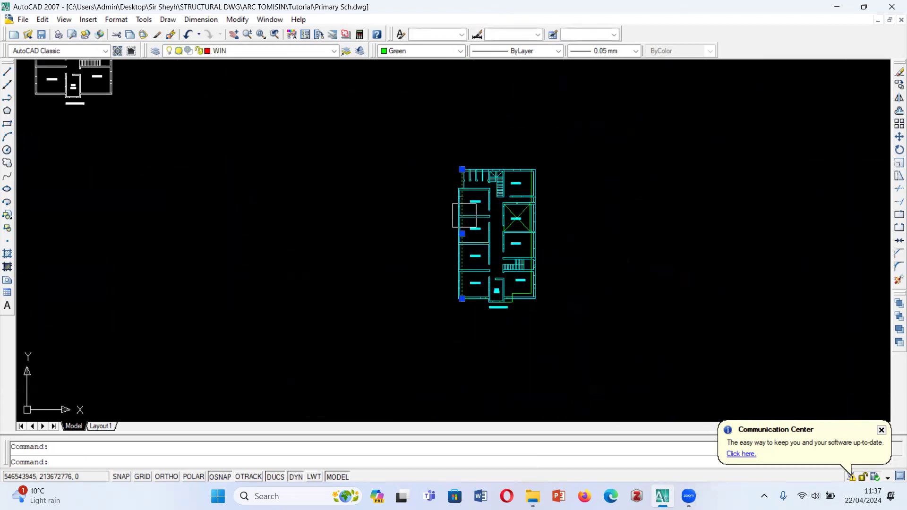
- Try to erase the long green vertical lines and the stepped green outline by the lower-right classroom from the first and second floor overlay
scroll(594, 234, "up", 3)
left_click(600, 176)
scroll(593, 176, "up", 3)
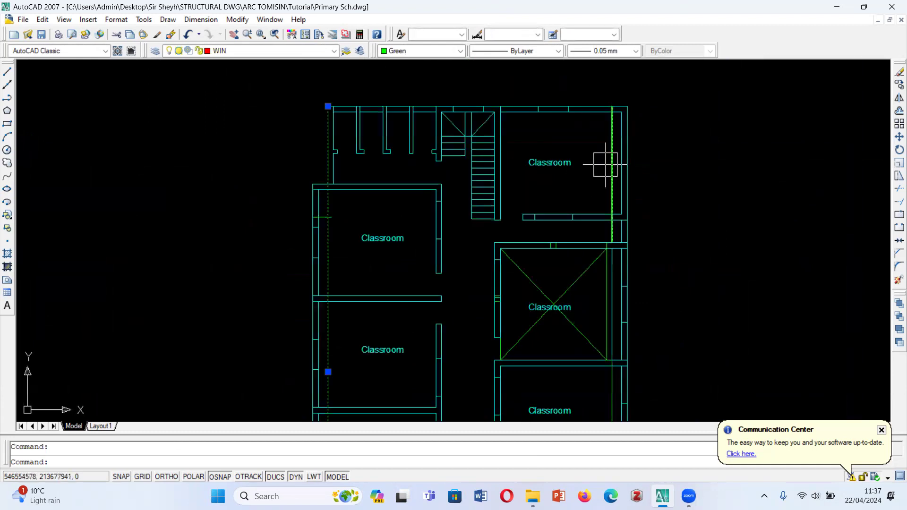
scroll(580, 191, "down", 4)
scroll(601, 304, "up", 5)
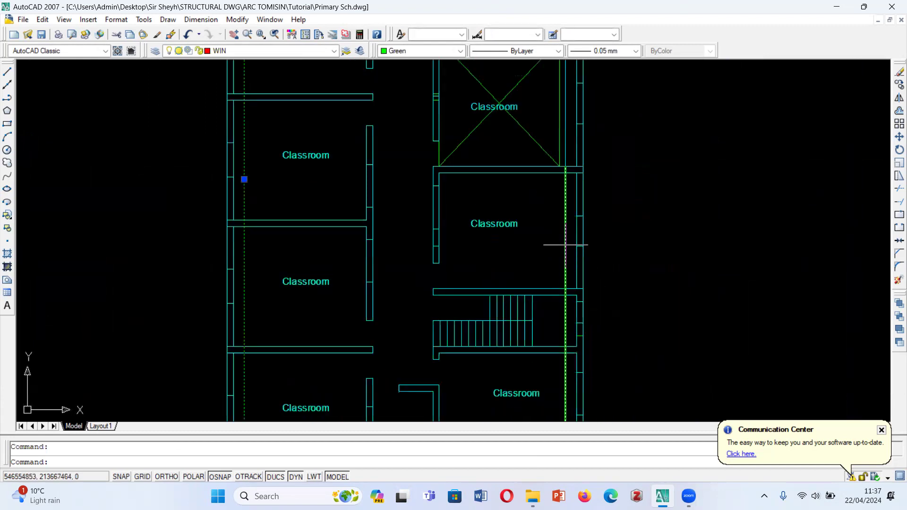
scroll(443, 224, "down", 7)
scroll(443, 223, "up", 7)
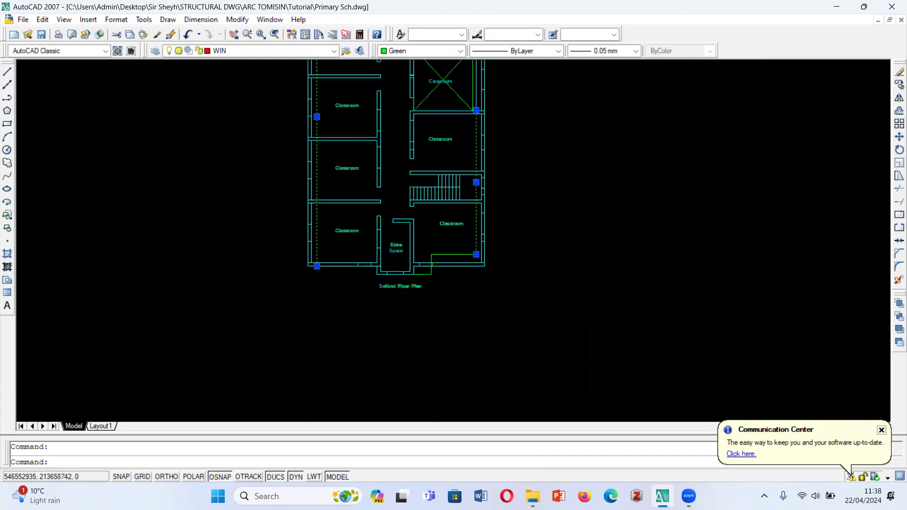
left_click(454, 249)
scroll(361, 261, "up", 5)
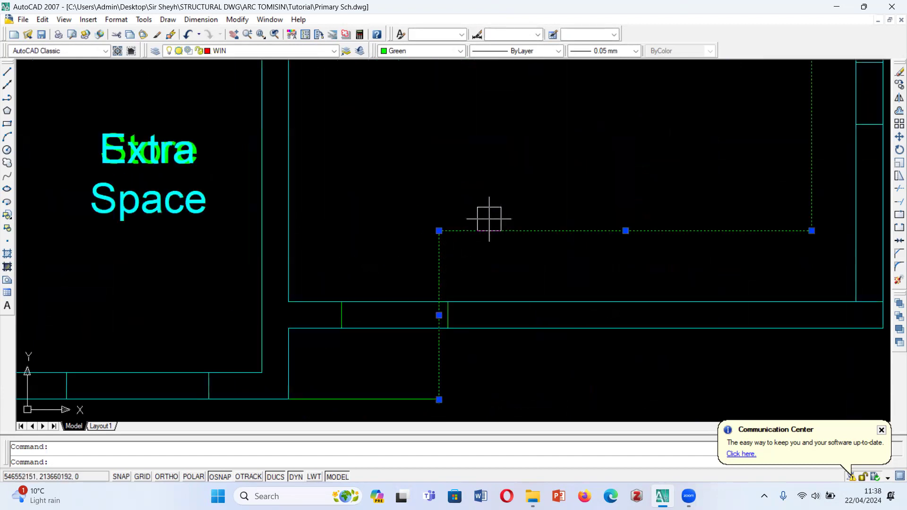
scroll(489, 219, "down", 4)
left_click(450, 299)
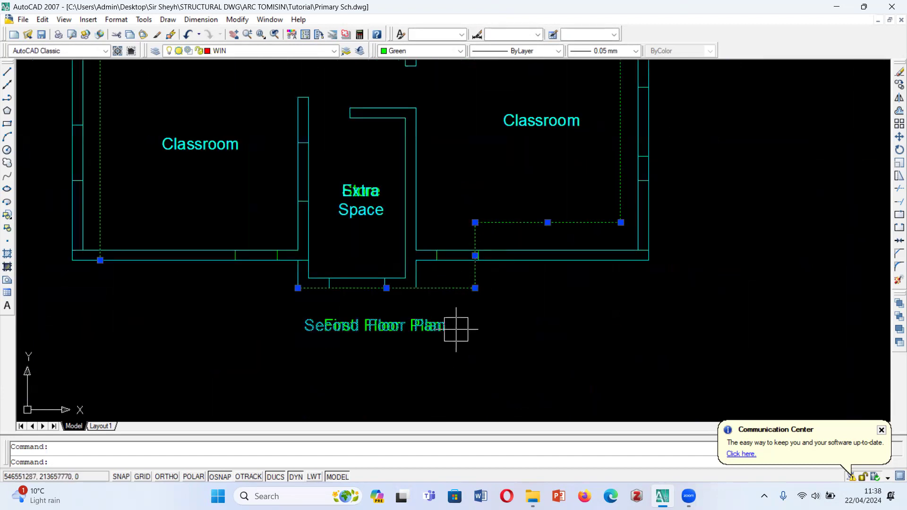
scroll(474, 342, "down", 2)
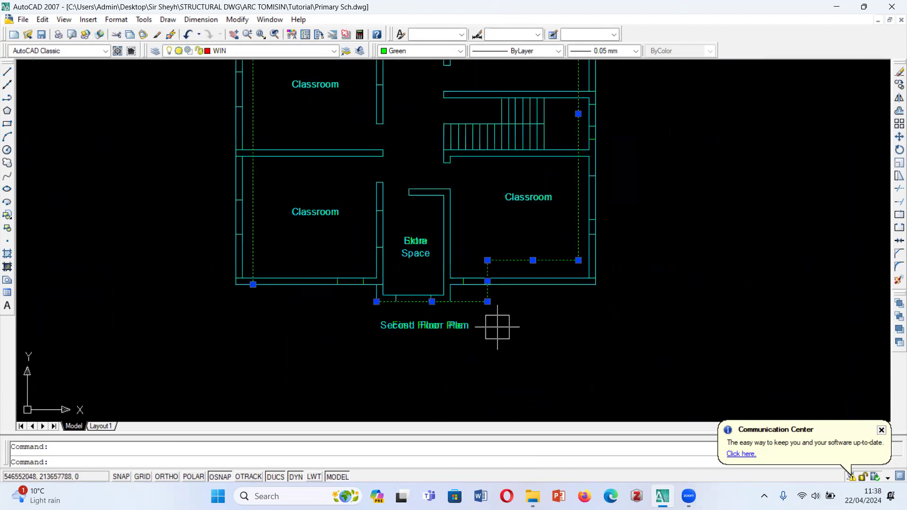
key("Delete")
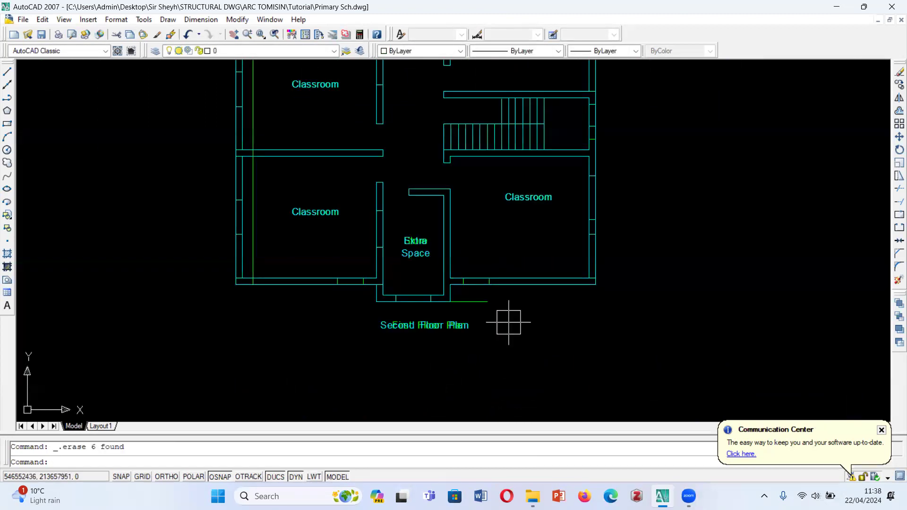
- Undo the erasure and the move that placed the cyan second floor plan over the spare green first floor copy
scroll(509, 323, "down", 8)
scroll(508, 290, "up", 2)
key("ctrl+z")
key("ctrl+z")
key("ctrl+z")
key("ctrl+z")
key("ctrl+z")
scroll(470, 225, "down", 10)
scroll(497, 229, "down", 6)
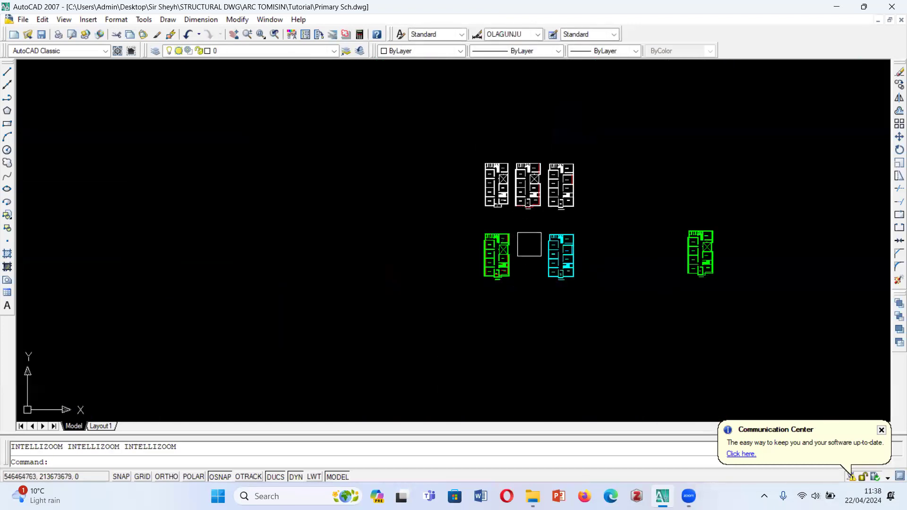
- Erase the stepped outline and its adjoining vertical line from the lower-right classroom of the spare green first floor copy
scroll(742, 260, "up", 6)
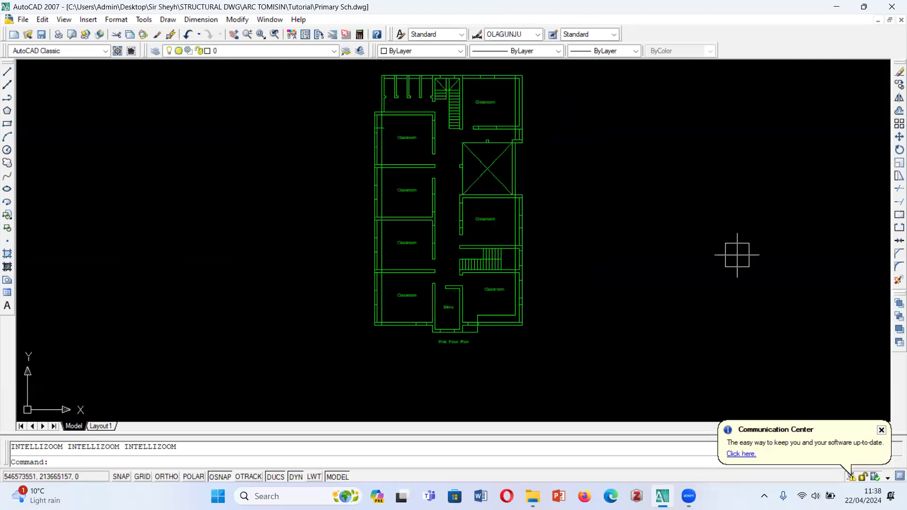
scroll(500, 314, "up", 3)
scroll(501, 315, "up", 2)
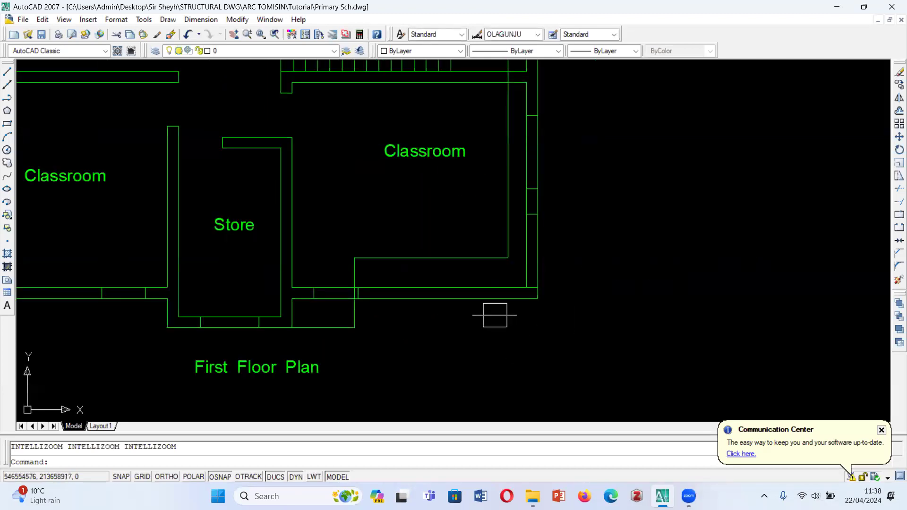
left_click(448, 255)
left_click(357, 328)
scroll(368, 328, "up", 3)
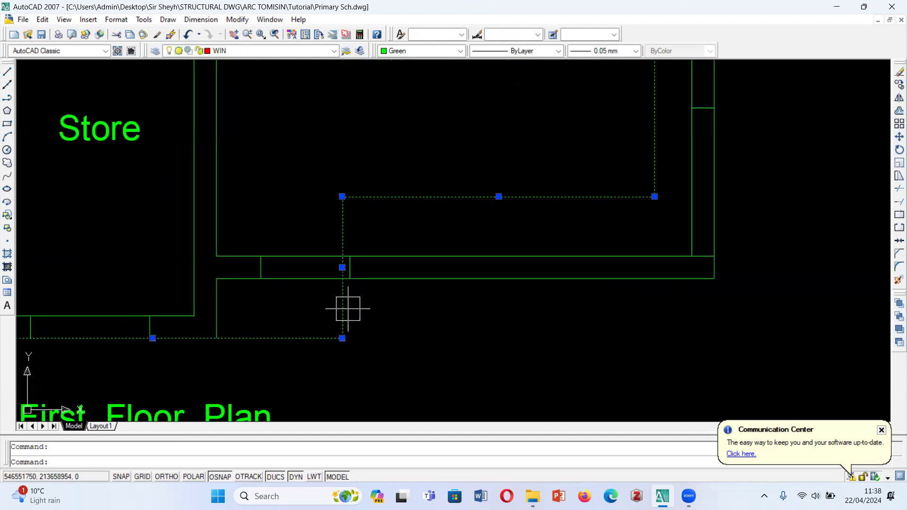
scroll(444, 352, "down", 3)
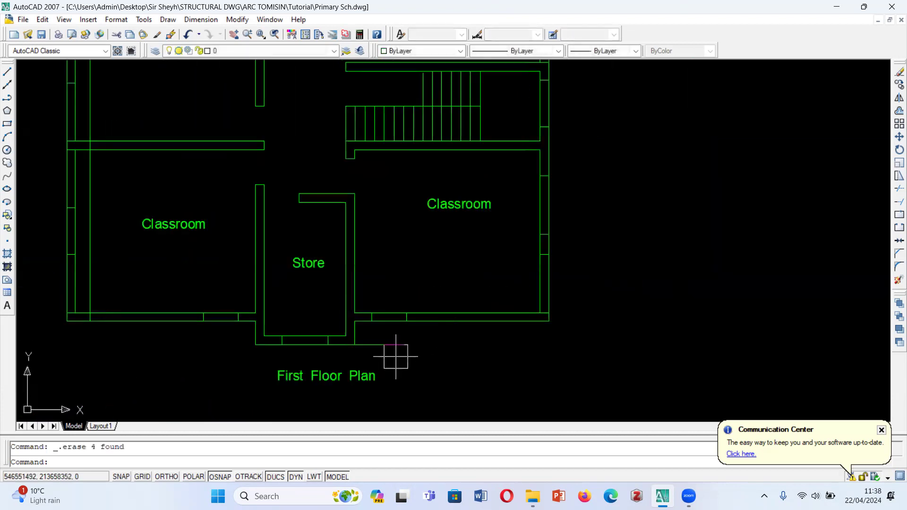
- Keep the outer line below the Store, undoing its erasure, and shorten its overhanging end to the Store wall's outer corner
key("Delete")
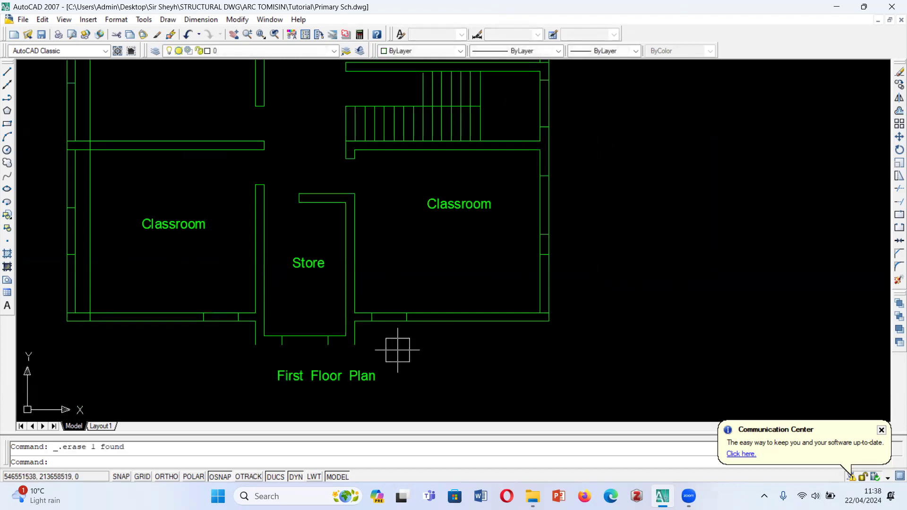
key("ctrl+z")
left_click(403, 345)
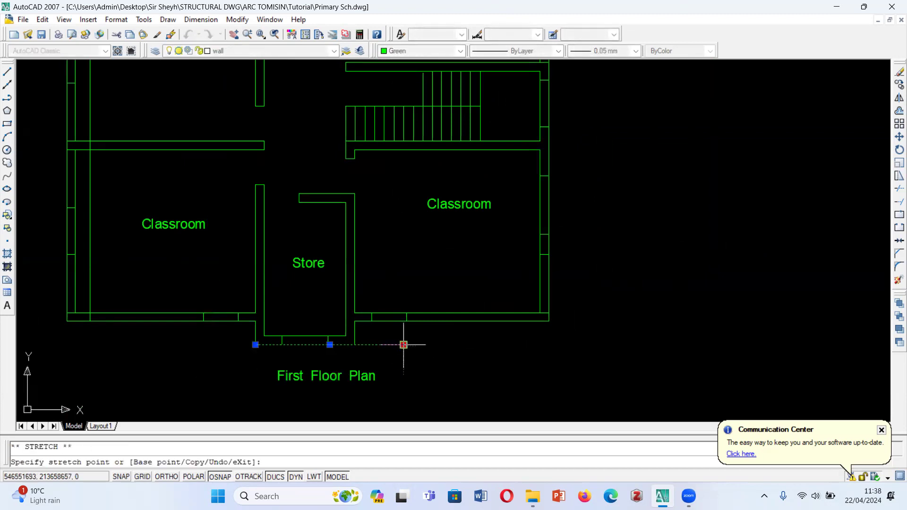
key("Escape")
scroll(381, 364, "down", 3)
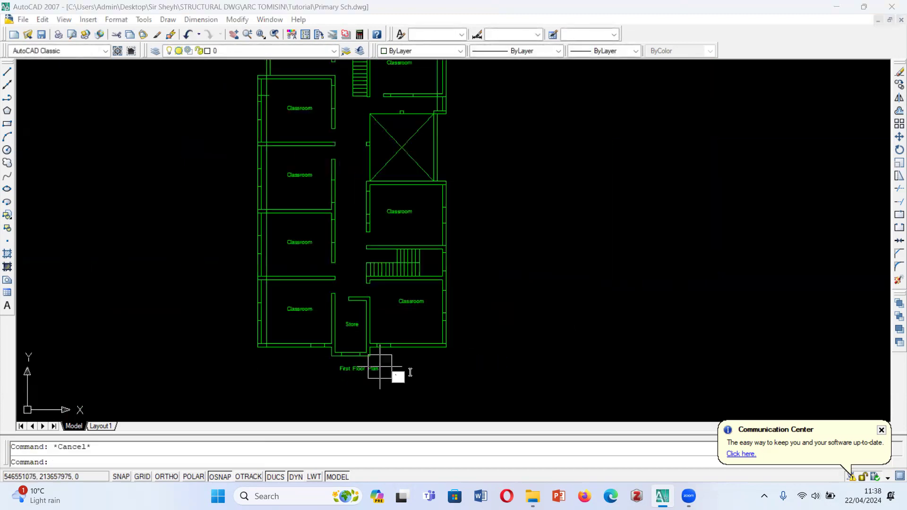
scroll(430, 232, "down", 2)
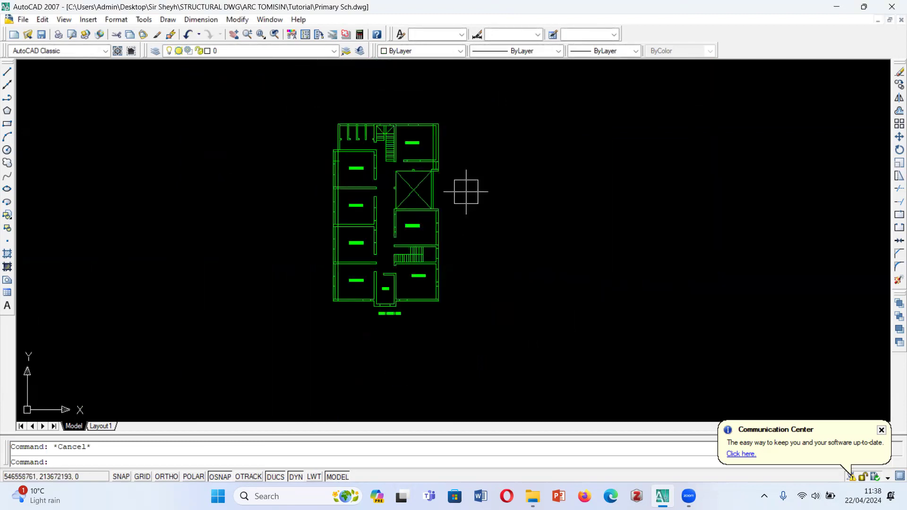
- Erase the extra vertical line through the upper-right classroom and the one through the left-hand classrooms on the spare green plan
scroll(428, 156, "up", 4)
left_click(449, 158)
key("Delete")
scroll(487, 190, "down", 2)
scroll(369, 236, "up", 3)
left_click(383, 183)
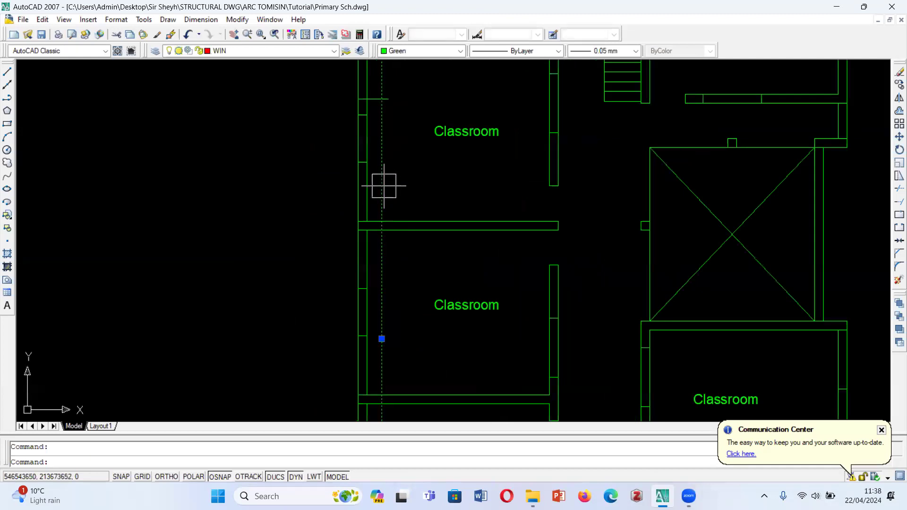
key("Delete")
- Try to erase the whole remaining vertical line that continues the toilets' outer wall through the left-hand classrooms, and undo the erasure
scroll(378, 211, "down", 4)
scroll(389, 223, "up", 8)
left_click(344, 211)
left_click(344, 223)
scroll(365, 310, "down", 8)
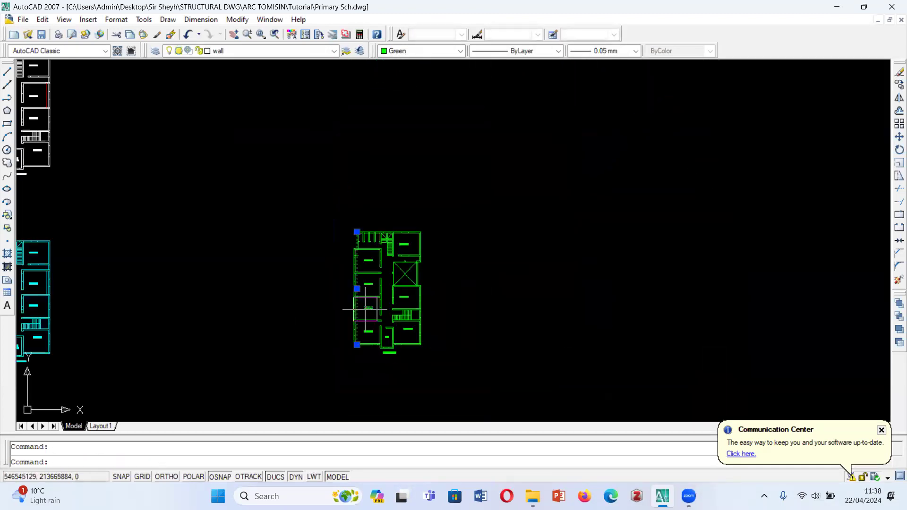
key("Delete")
scroll(360, 257, "up", 4)
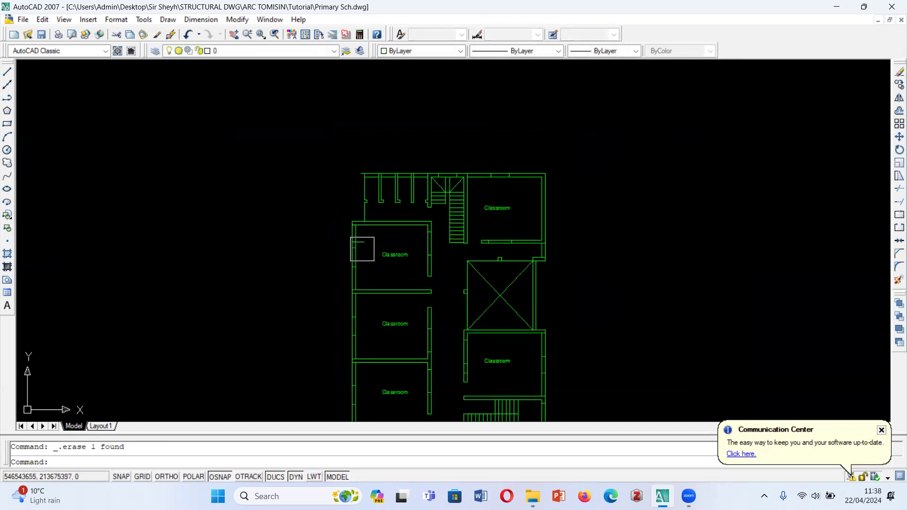
key("ctrl+z")
key("ctrl+z")
- Trim the toilets' outer wall line inside the upper-left classroom and erase its remainder through the classrooms below
scroll(358, 256, "up", 4)
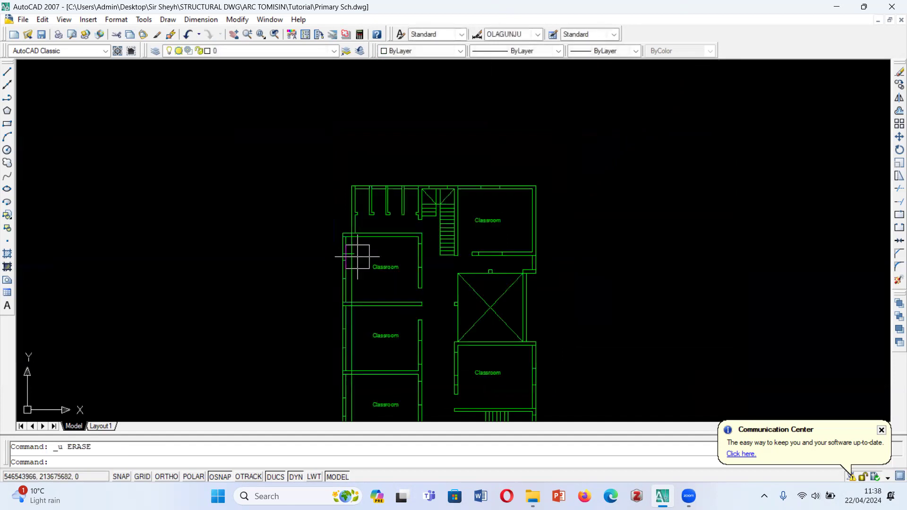
scroll(358, 260, "up", 3)
left_click(350, 277)
scroll(354, 284, "down", 2)
key("Escape")
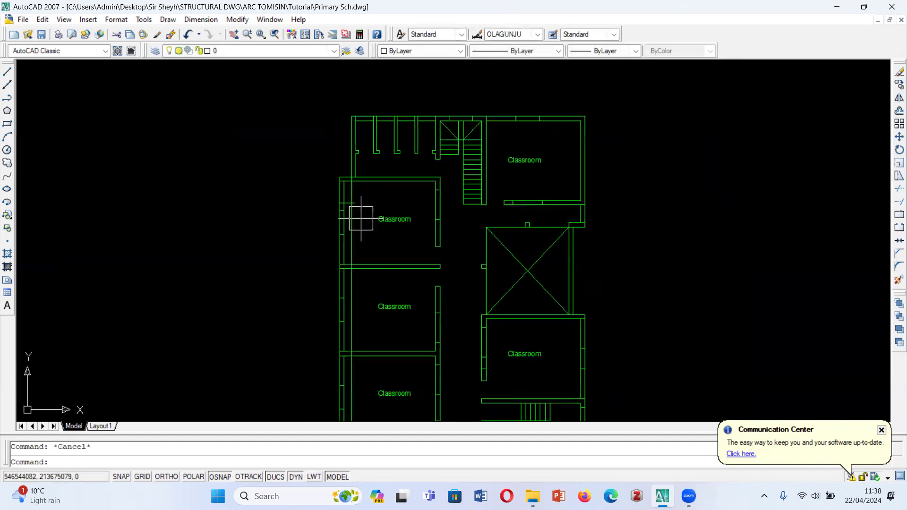
type("tr")
key("Return")
key("Return")
scroll(347, 195, "up", 3)
left_click(360, 192)
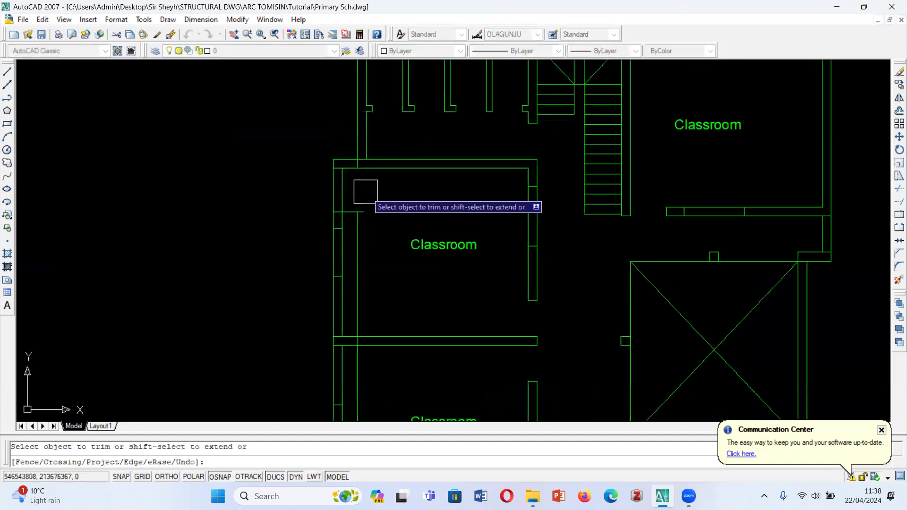
key("Escape")
left_click(357, 212)
scroll(356, 210, "down", 3)
key("Delete")
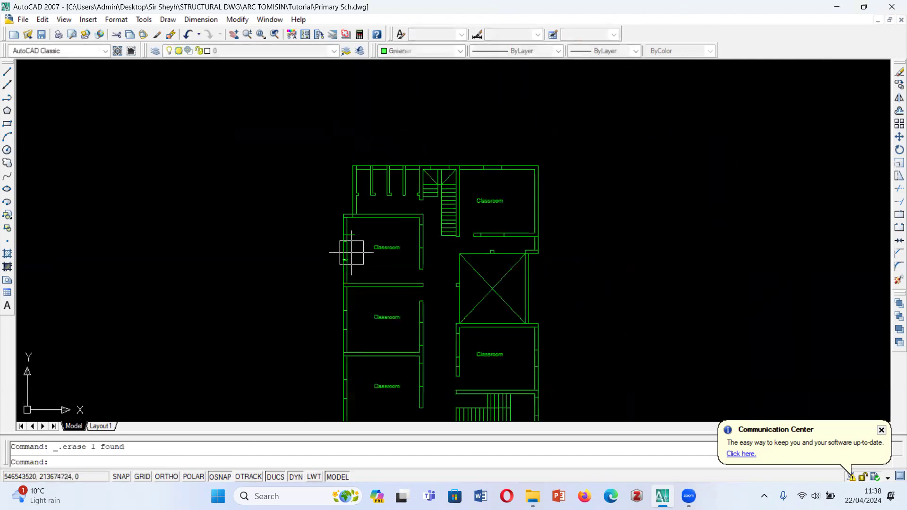
- Erase the short horizontal stub at the left wall of the upper-left classroom and review the cleaned green plan
scroll(482, 364, "up", 2)
scroll(421, 245, "up", 1)
left_click(283, 191)
key("Delete")
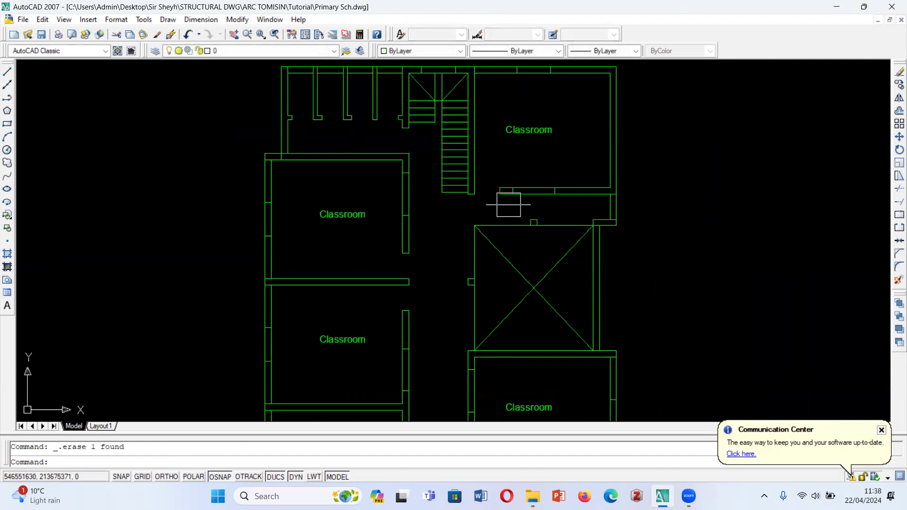
scroll(645, 189, "down", 2)
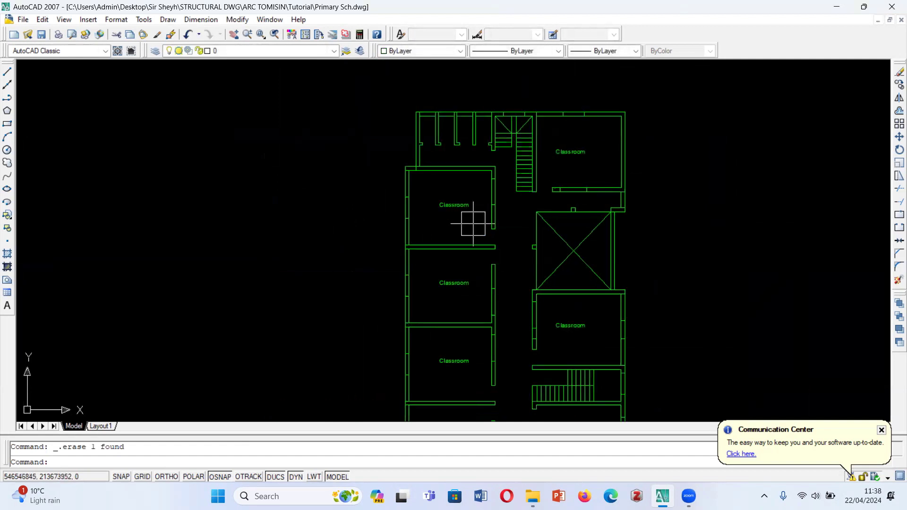
scroll(473, 223, "down", 5)
scroll(520, 124, "up", 4)
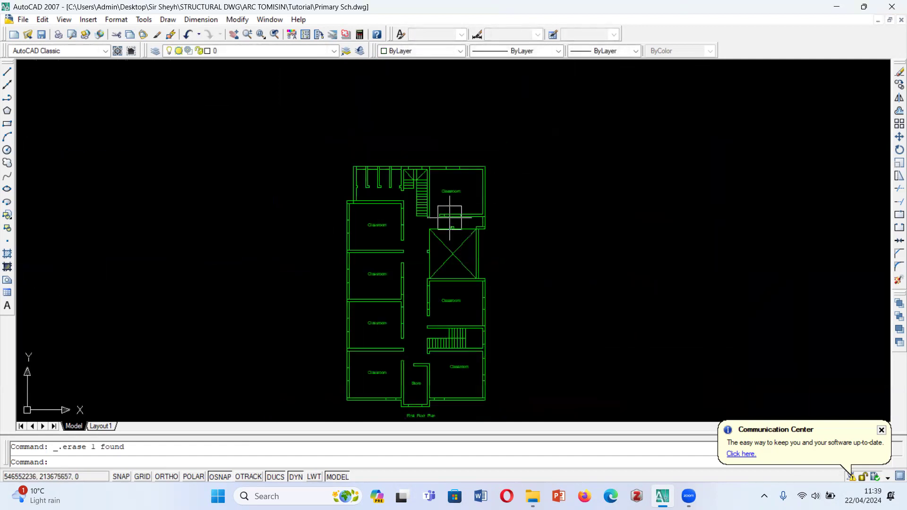
scroll(460, 184, "down", 5)
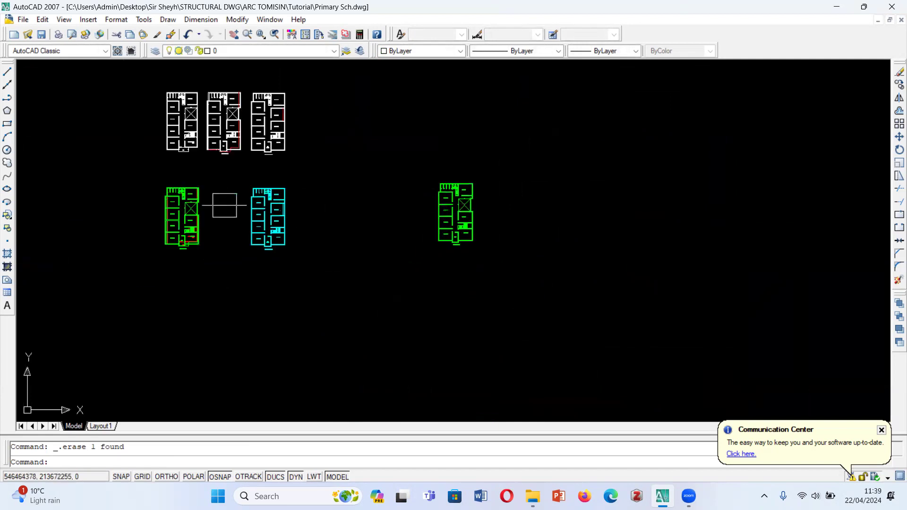
- Move the whole cyan second floor plan onto the cleaned green first floor copy, aligning both at the top stairwell's upper-left inner corner
scroll(225, 205, "up", 2)
left_click(251, 163)
left_click(339, 315)
type("m")
key("Return")
scroll(283, 189, "up", 4)
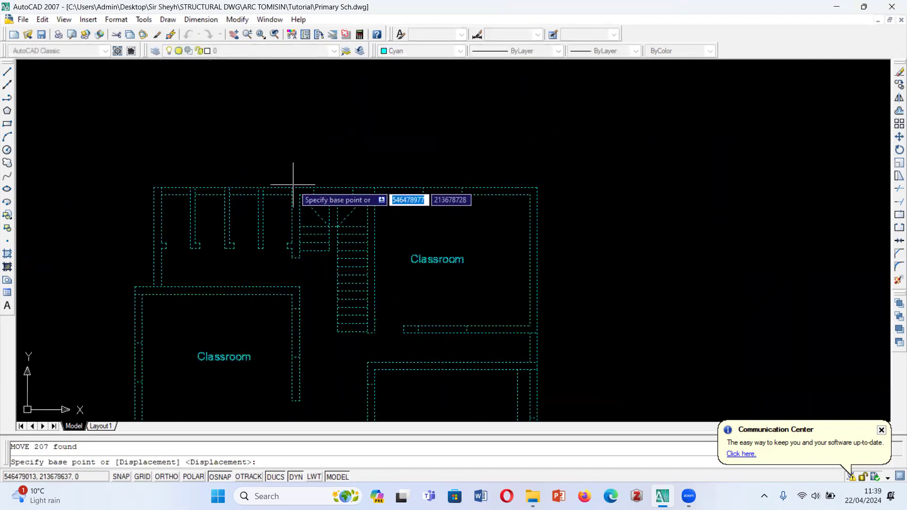
scroll(293, 185, "up", 3)
left_click(298, 202)
scroll(298, 203, "down", 6)
scroll(661, 186, "up", 6)
scroll(571, 223, "up", 3)
left_click(461, 239)
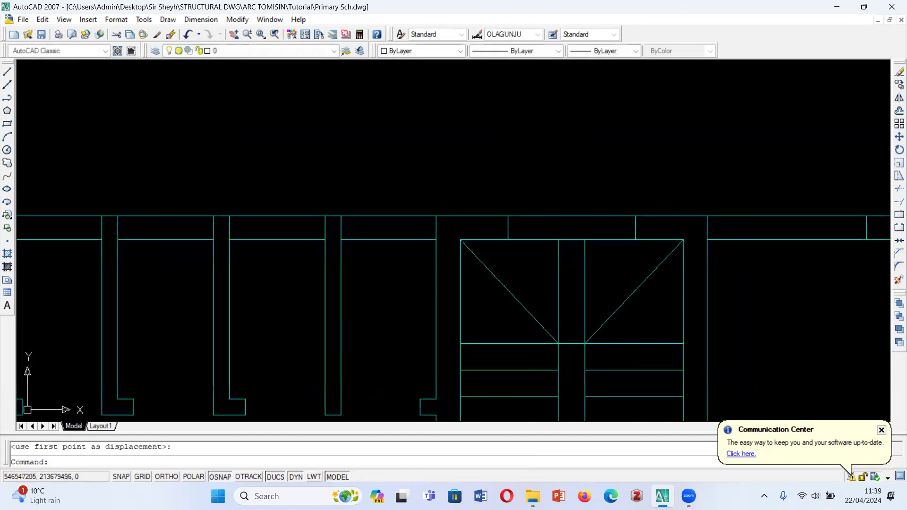
scroll(461, 238, "down", 5)
key("Escape")
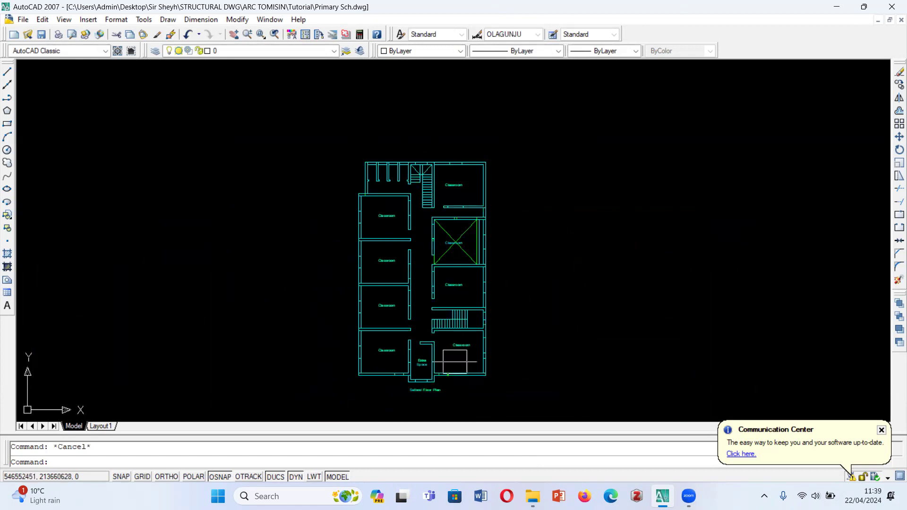
- Inspect the overlaid cyan classroom and green crossed void with their surrounding walls, and select one of the void's green diagonals
scroll(514, 274, "up", 5)
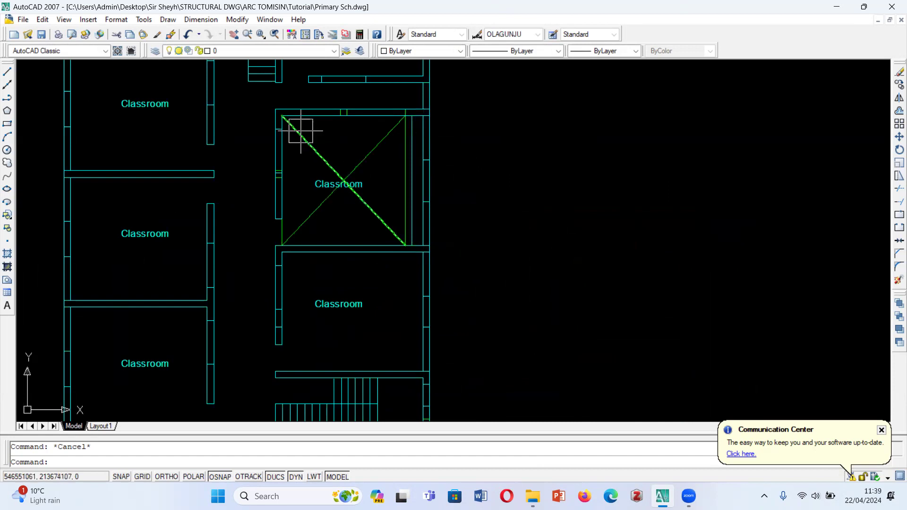
scroll(285, 116, "up", 3)
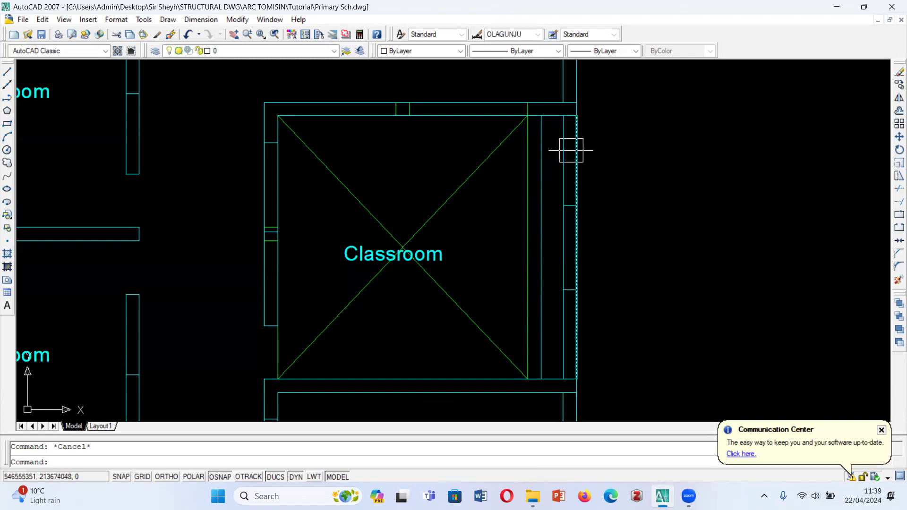
scroll(571, 150, "down", 5)
scroll(548, 201, "up", 2)
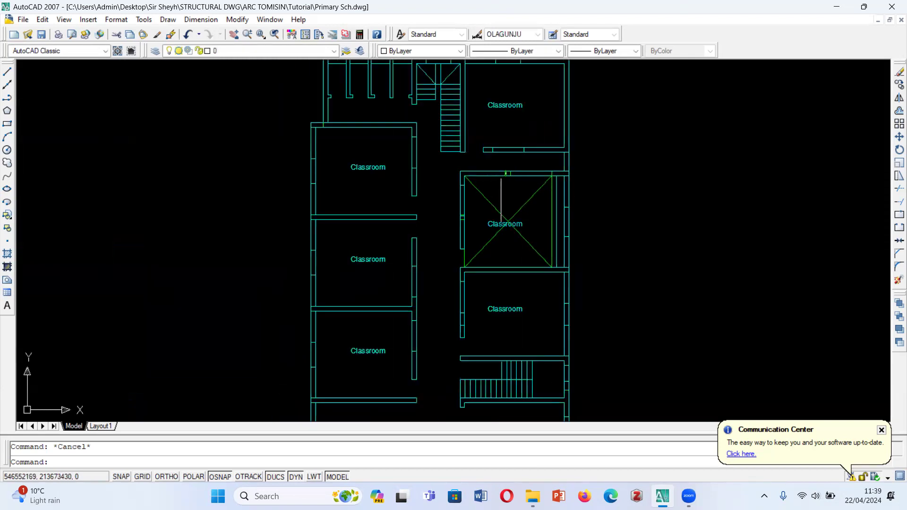
scroll(563, 203, "up", 3)
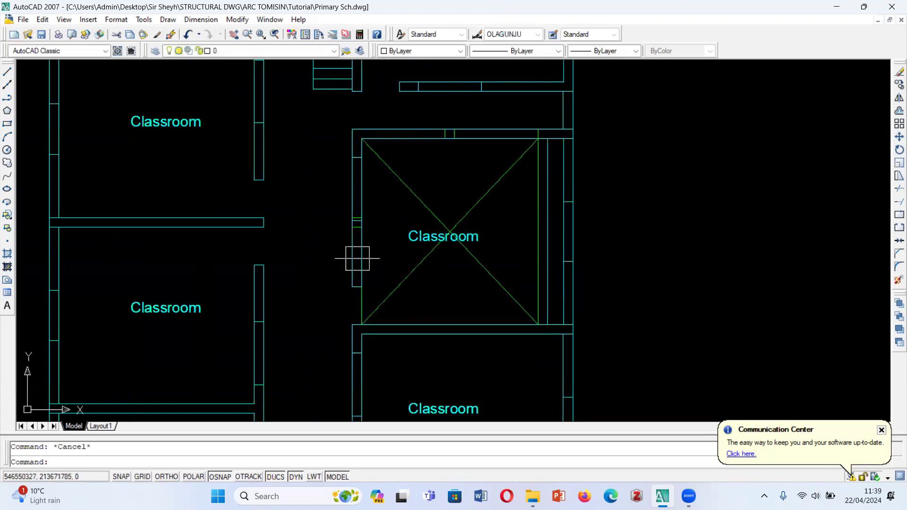
left_click(473, 207)
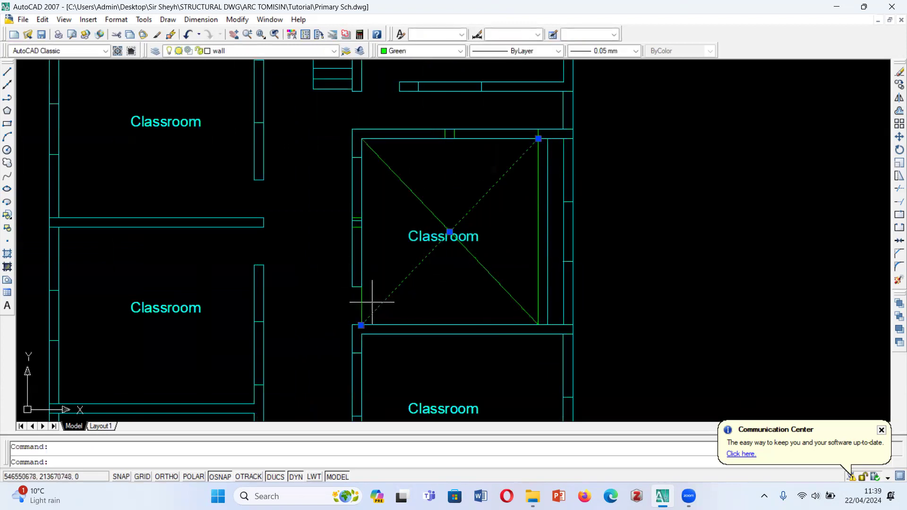
- Erase the void's two green diagonals and the two green vertical lines at its right side from the overlaid cyan classroom
left_click(411, 192)
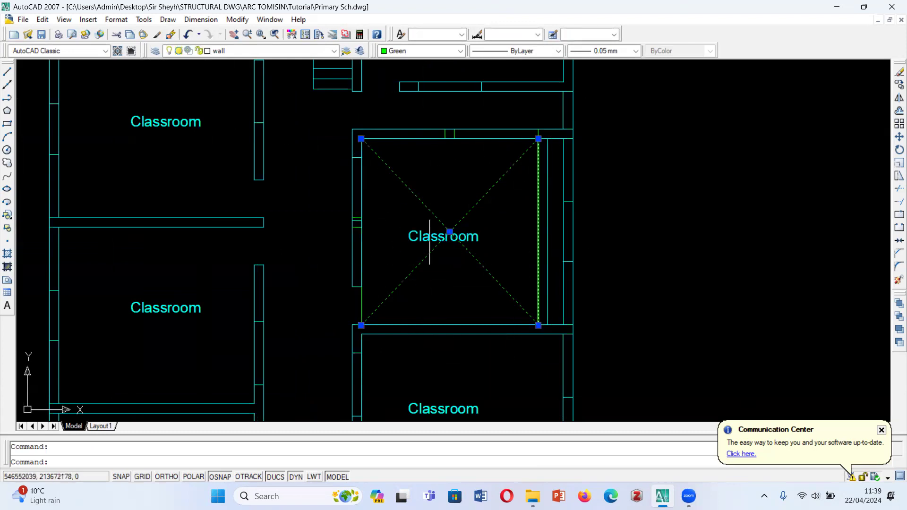
key("Delete")
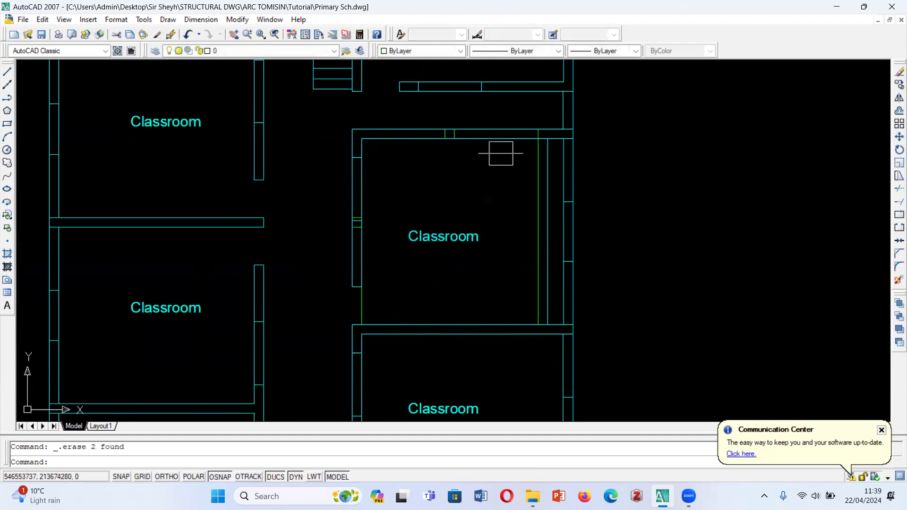
left_click(539, 163)
key("Delete")
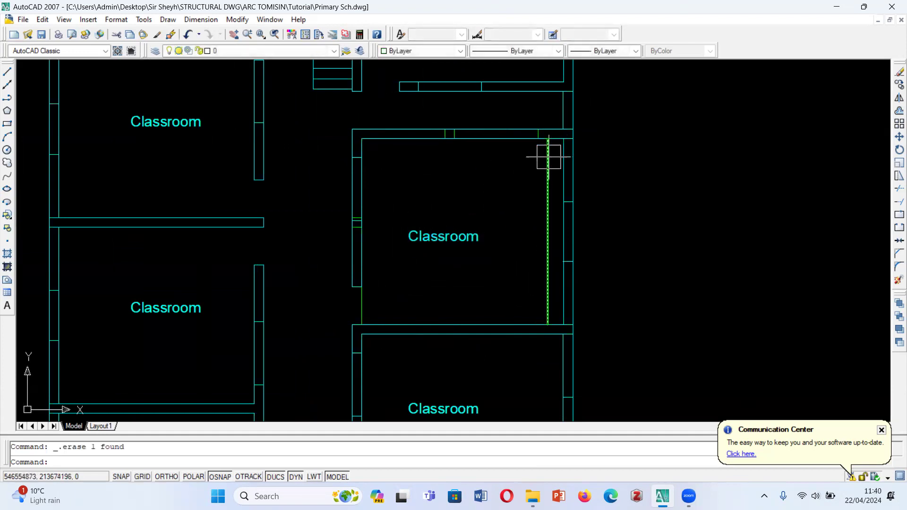
left_click(548, 160)
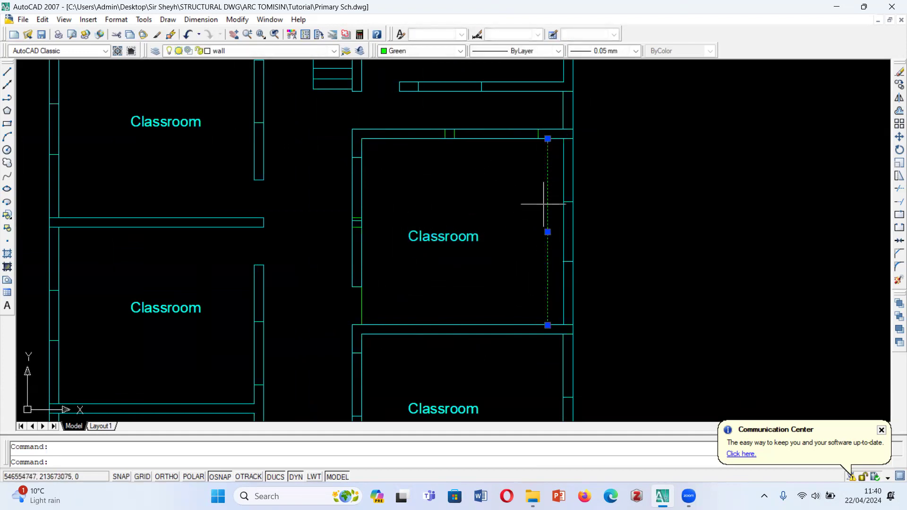
key("Delete")
- Examine the original second floor plan's classroom above the void, including its red wall line, beside the first floor plan
scroll(534, 215, "down", 6)
scroll(573, 192, "up", 3)
scroll(563, 250, "down", 4)
scroll(425, 198, "down", 3)
scroll(416, 189, "up", 2)
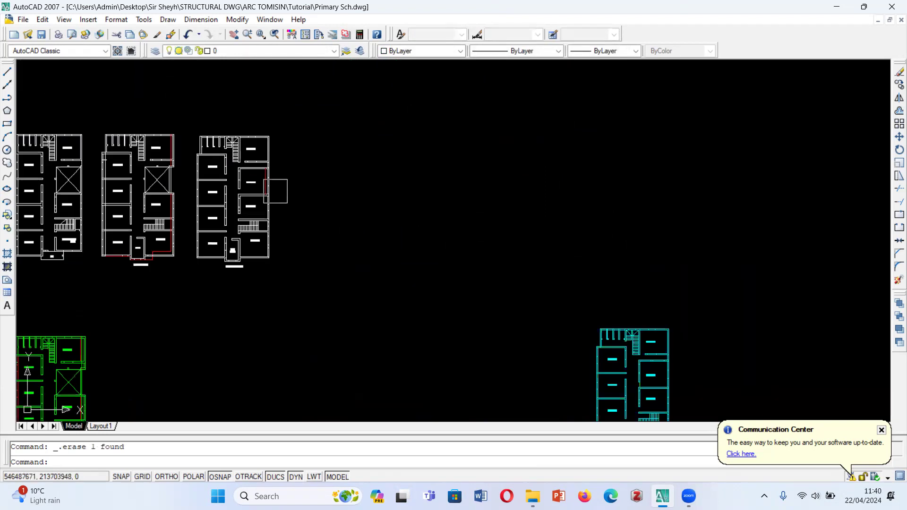
scroll(217, 196, "up", 6)
scroll(454, 111, "down", 5)
scroll(430, 147, "up", 4)
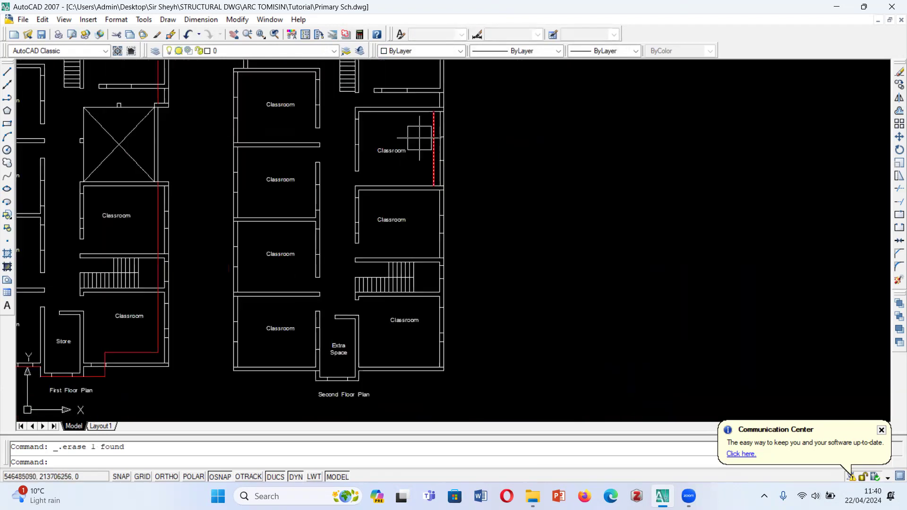
scroll(453, 176, "down", 2)
scroll(527, 208, "down", 4)
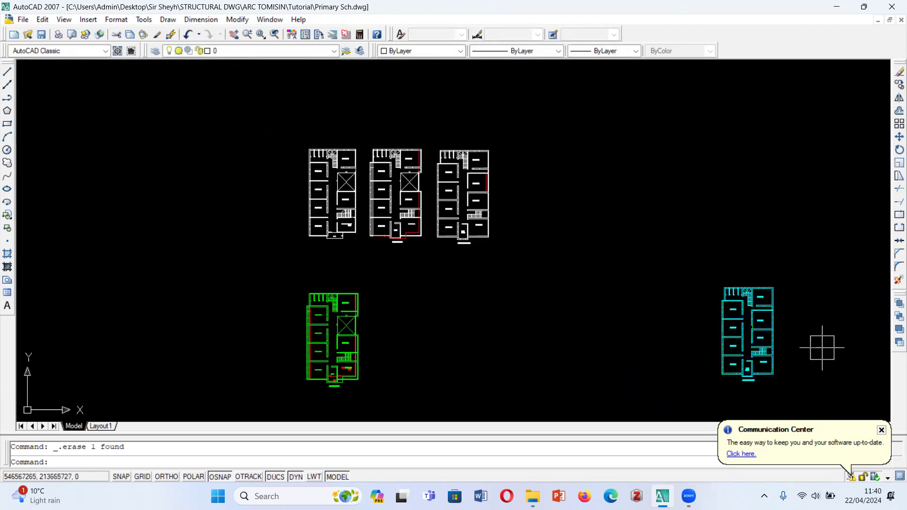
- Review the green and cyan overlays against the three original white floor plans, comparing classrooms, stairs, void and outer walls
scroll(803, 338, "up", 4)
scroll(654, 175, "down", 5)
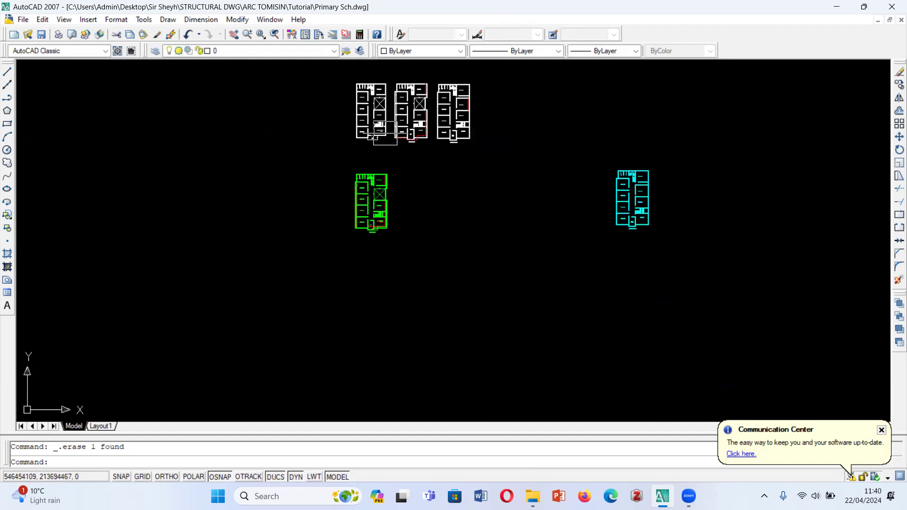
scroll(383, 90, "up", 2)
scroll(367, 231, "up", 2)
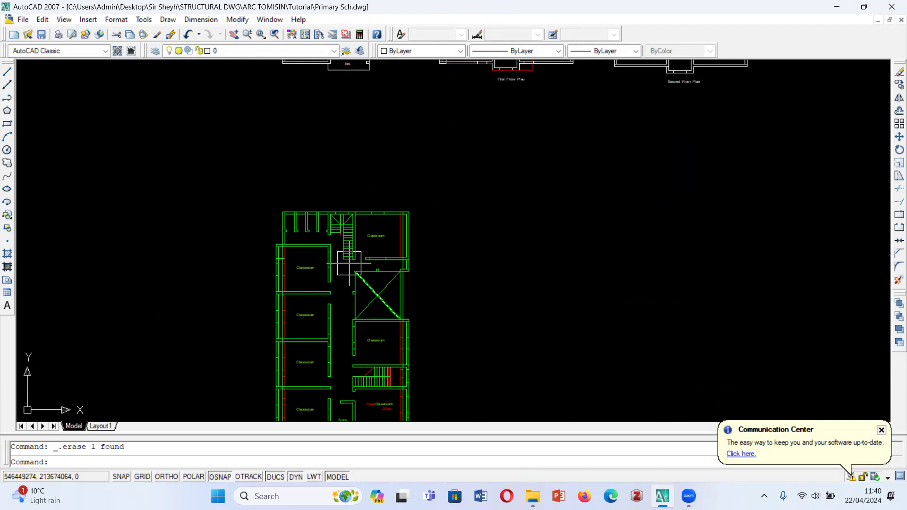
scroll(495, 188, "down", 4)
scroll(449, 194, "up", 5)
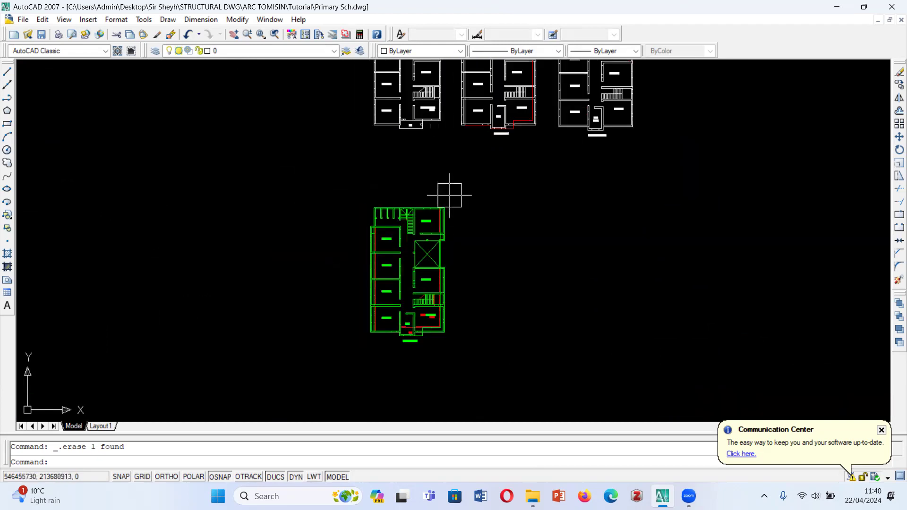
scroll(391, 239, "down", 8)
scroll(376, 266, "up", 5)
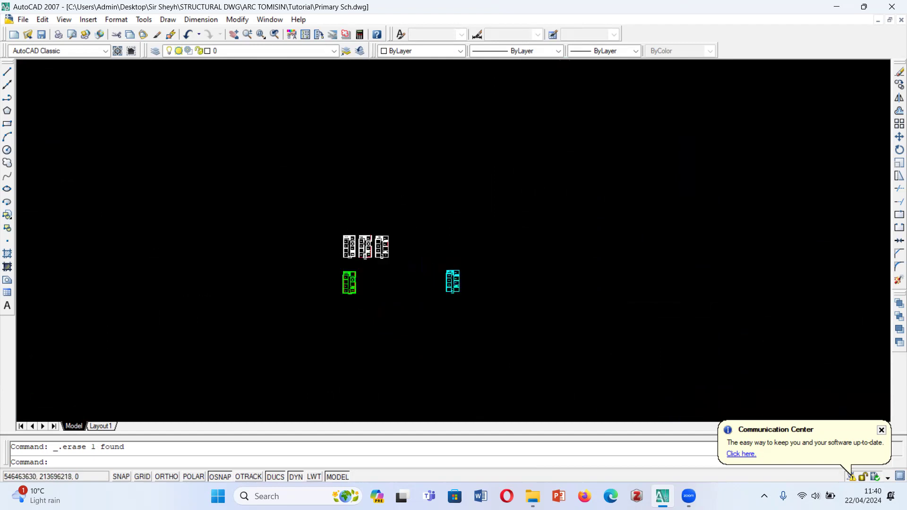
scroll(258, 190, "up", 6)
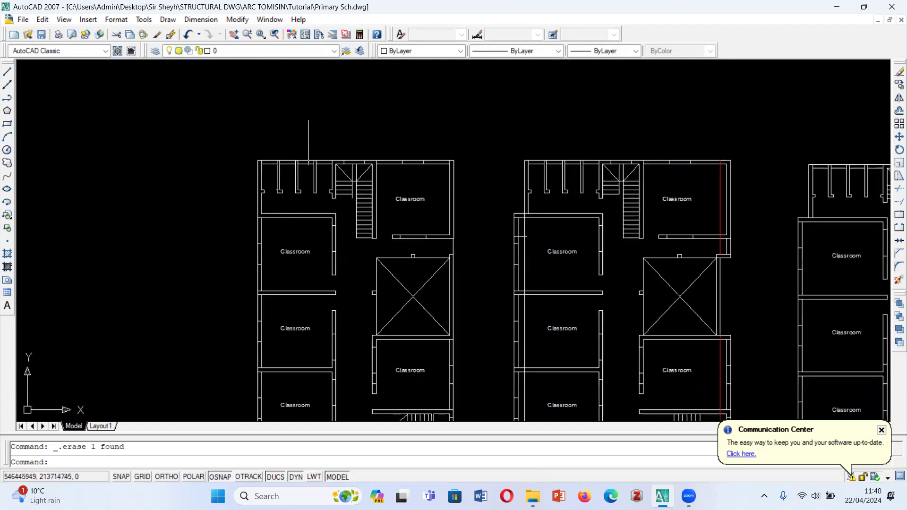
scroll(308, 142, "down", 5)
scroll(330, 283, "down", 4)
scroll(331, 298, "up", 6)
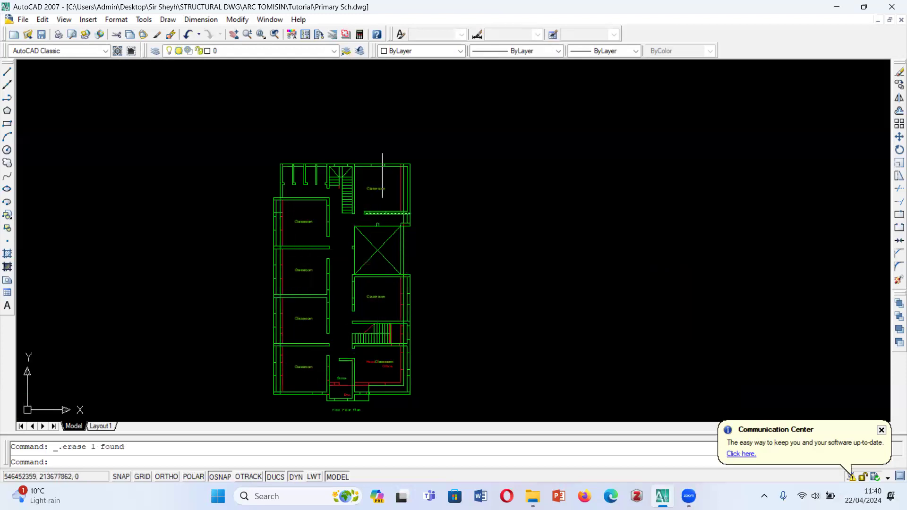
scroll(337, 320, "down", 4)
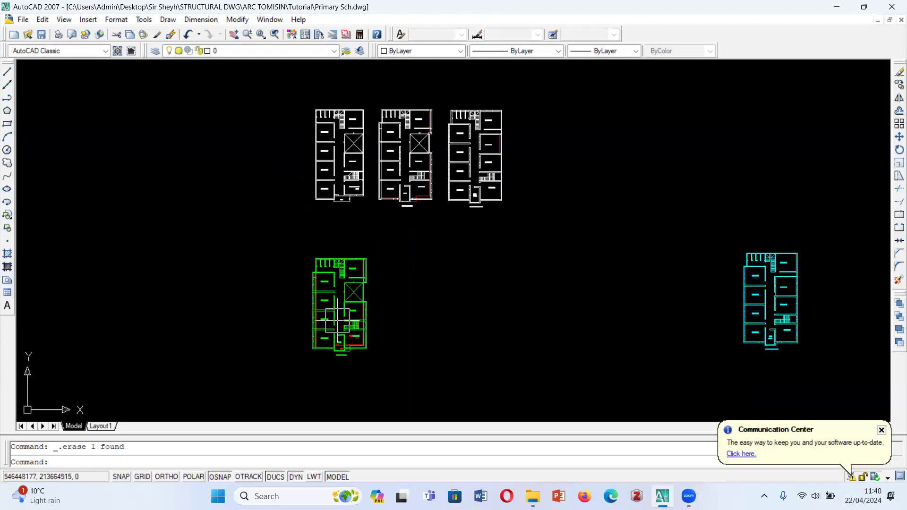
scroll(349, 102, "up", 4)
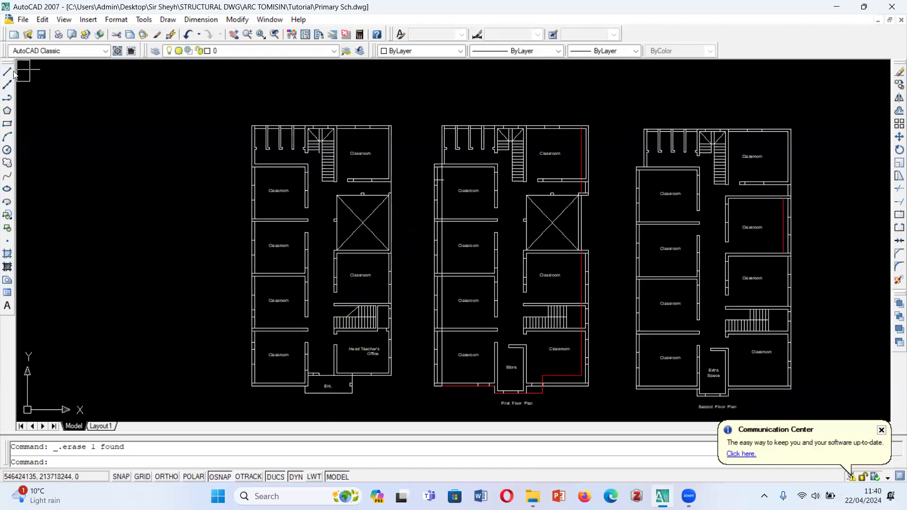
left_click(288, 51)
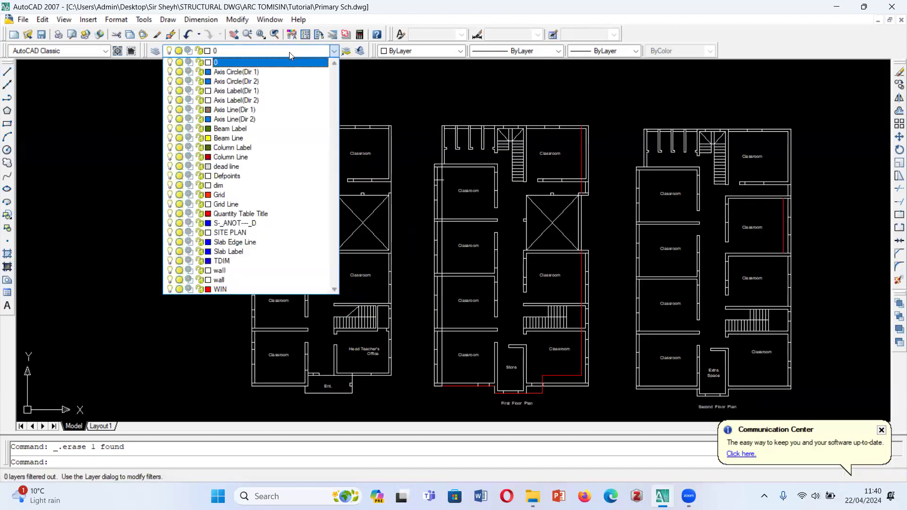
left_click(289, 52)
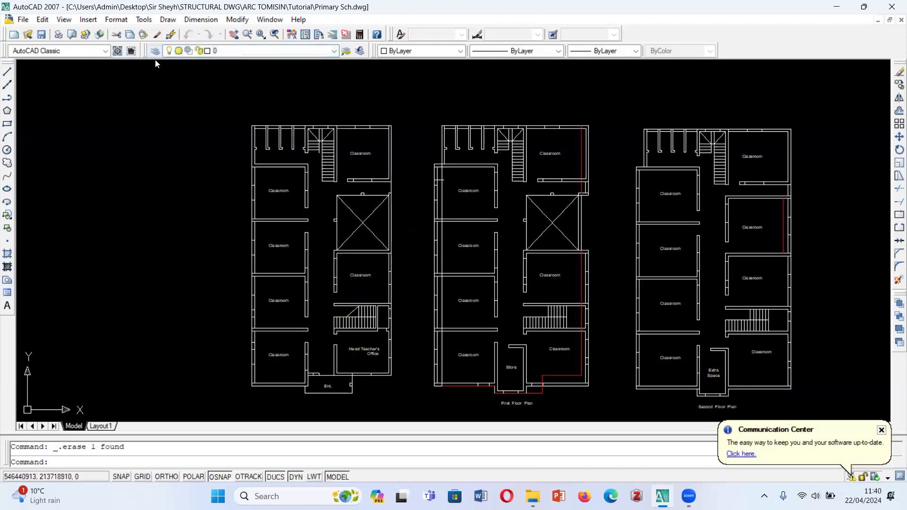
right_click(401, 206)
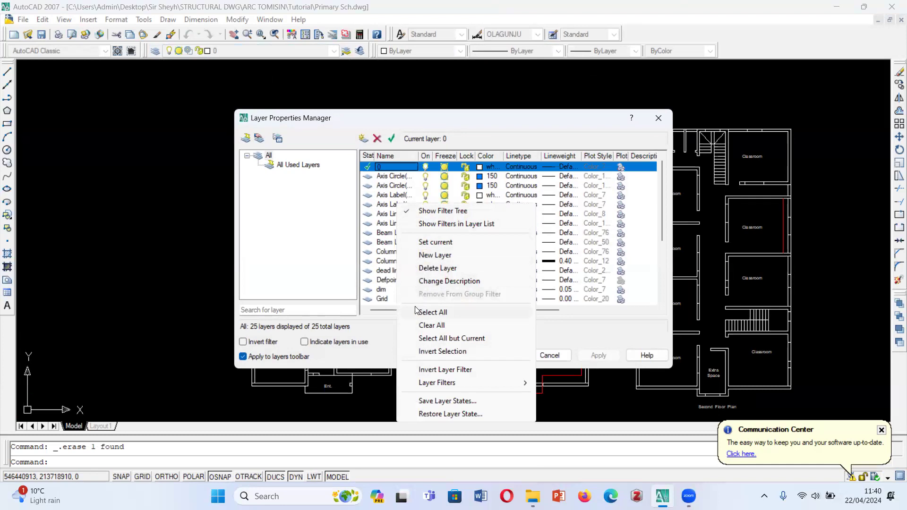
key("Escape")
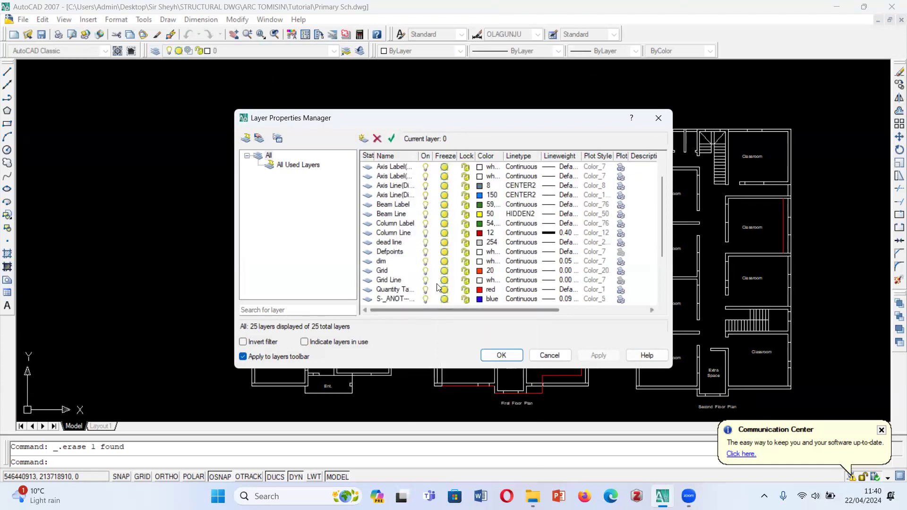
left_click(390, 271)
right_click(393, 218)
key("Escape")
key("Escape")
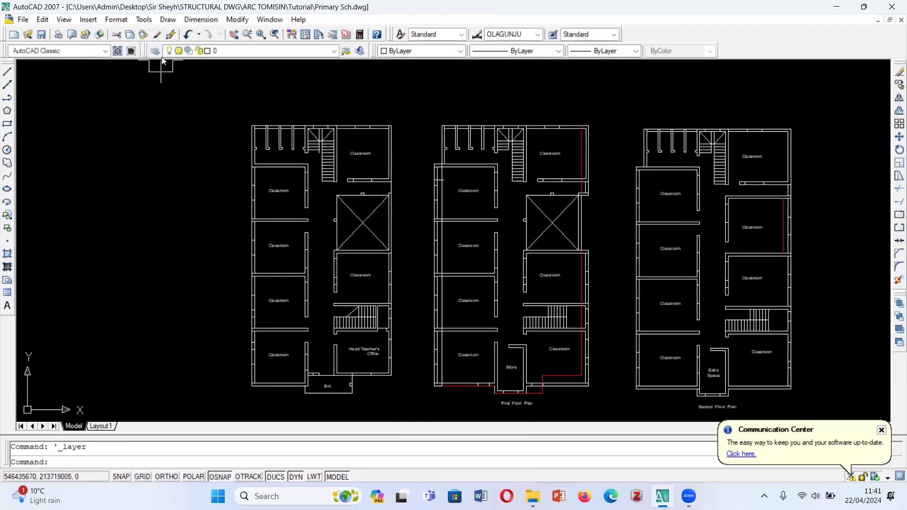
- Create a new layer, make it current and try to name it "Grid line"
left_click(155, 50)
right_click(399, 198)
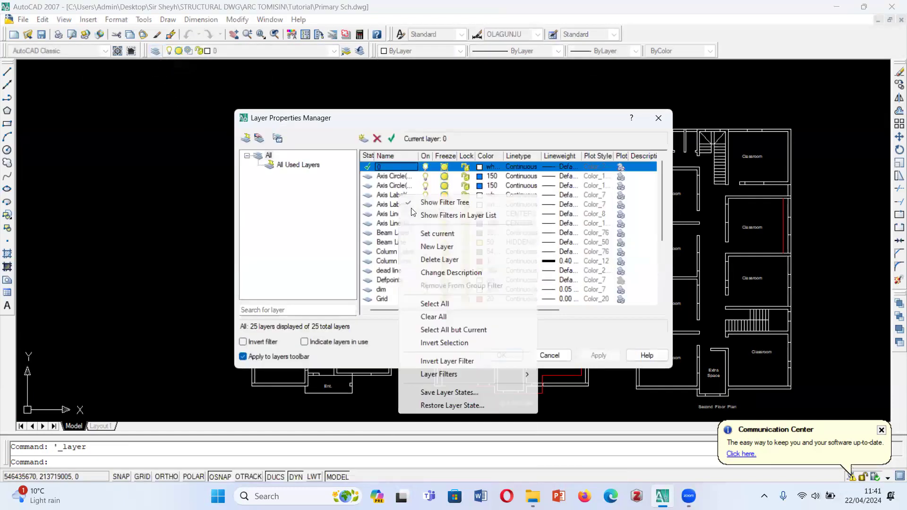
left_click(437, 247)
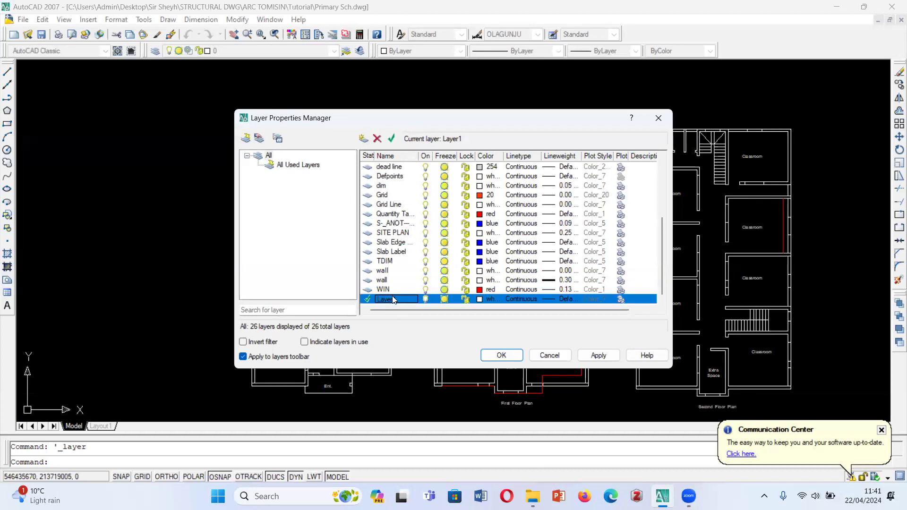
right_click(387, 300)
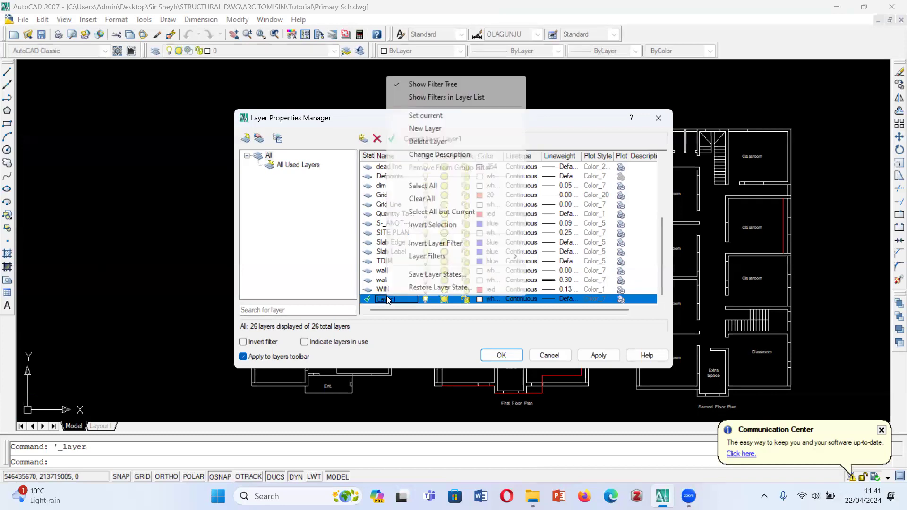
left_click(396, 299)
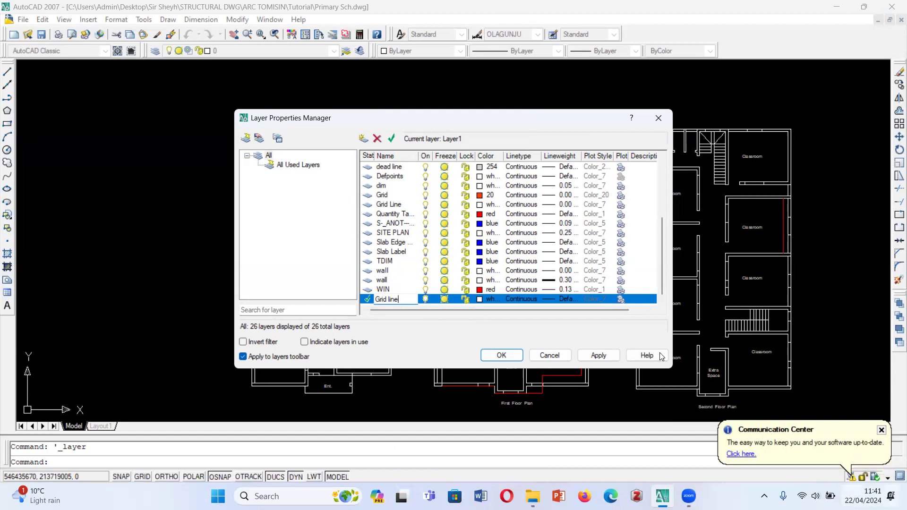
left_click(500, 353)
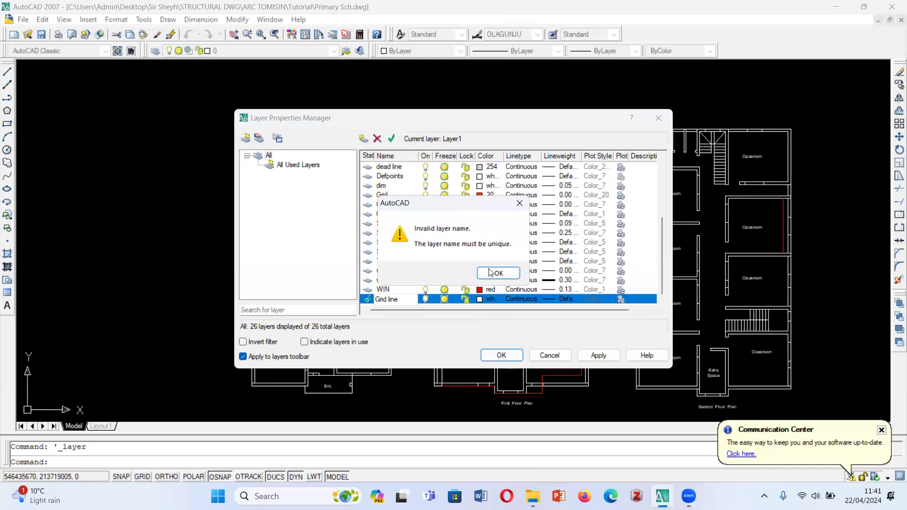
left_click(492, 274)
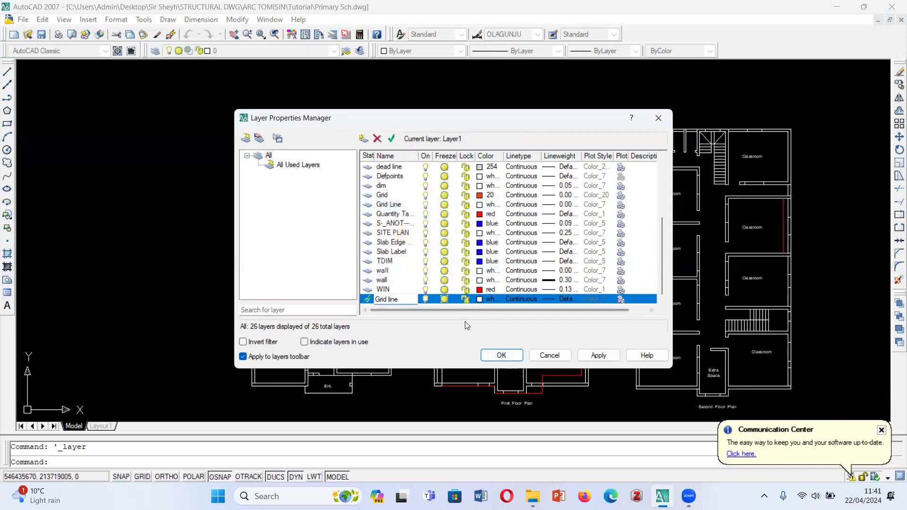
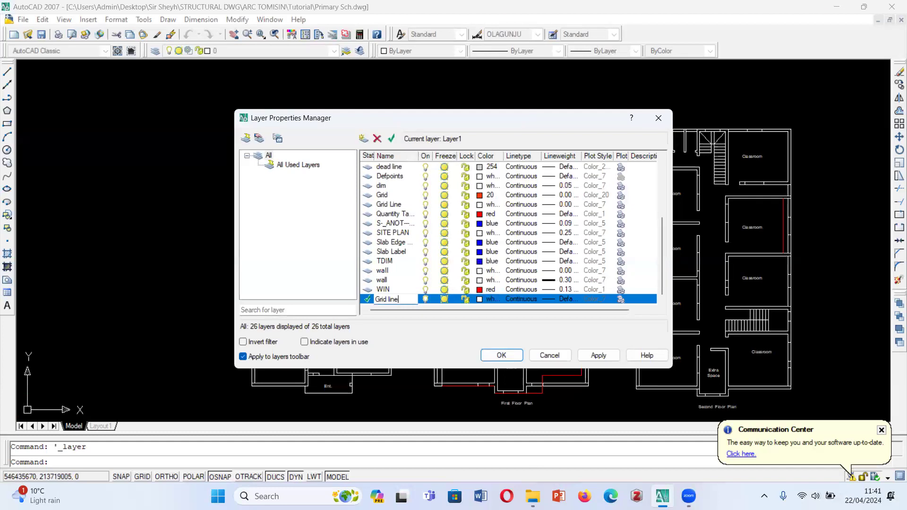
- Confirm the new current layer named "Grid line2" and set its colour to index 12
left_click(500, 356)
left_click(259, 52)
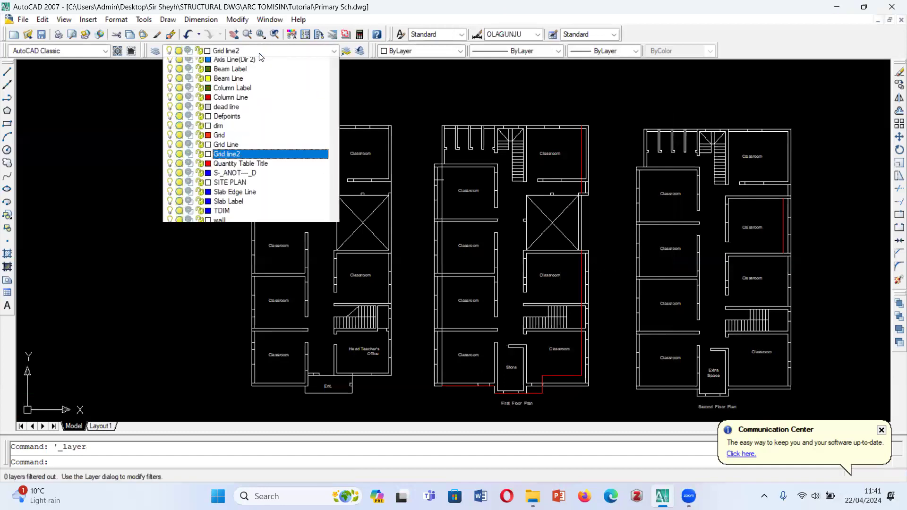
scroll(283, 126, "up", 2)
left_click(156, 52)
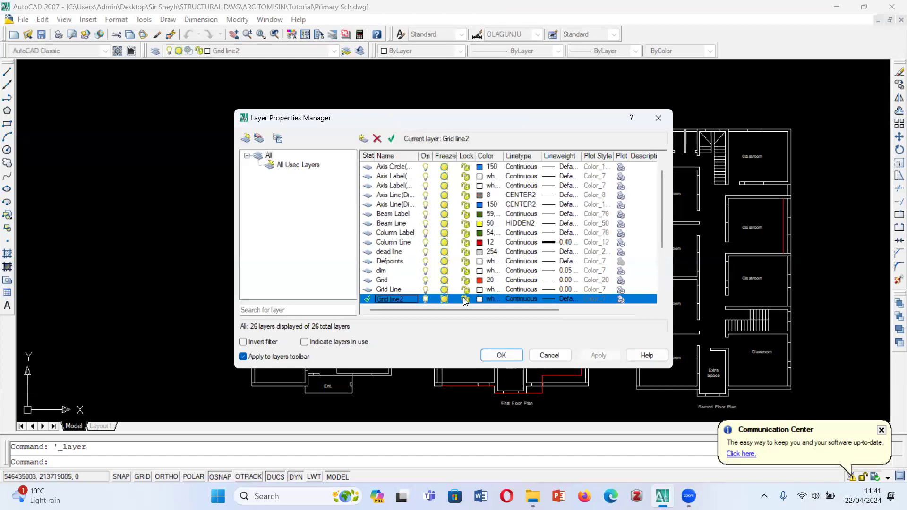
left_click(482, 299)
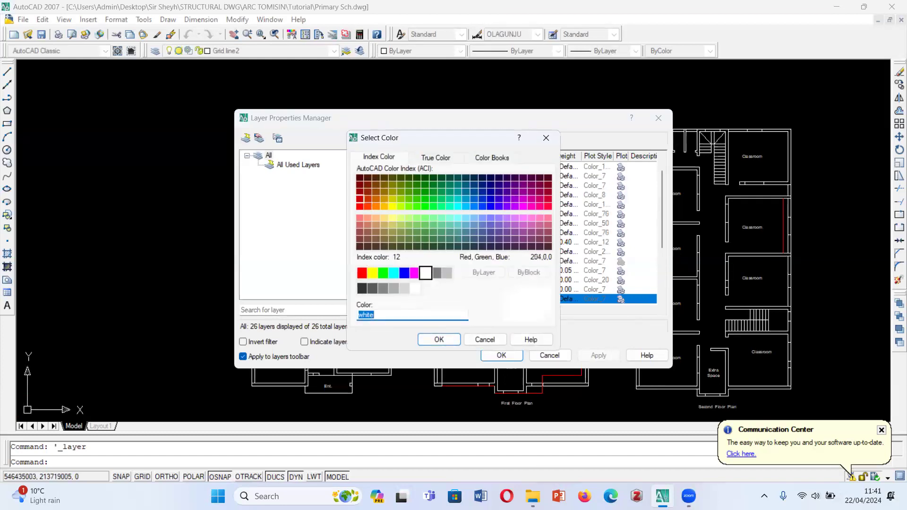
left_click(360, 199)
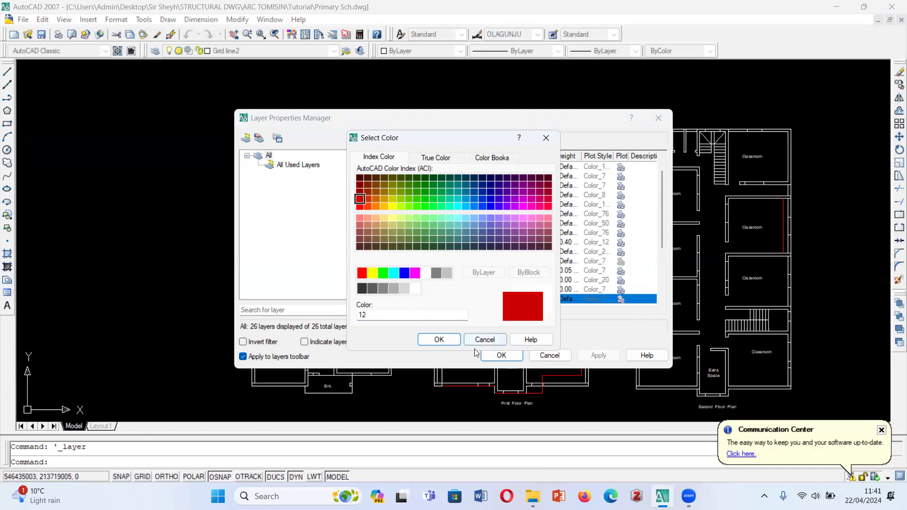
left_click(449, 340)
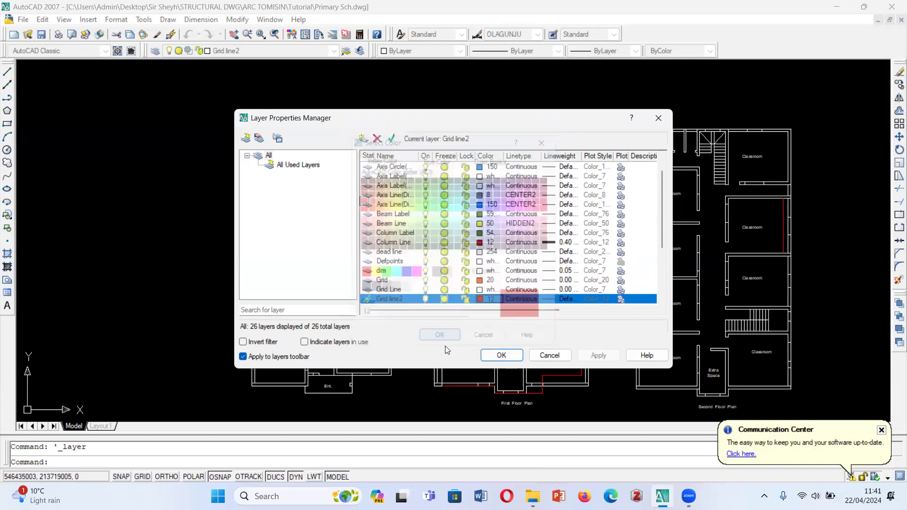
left_click(596, 357)
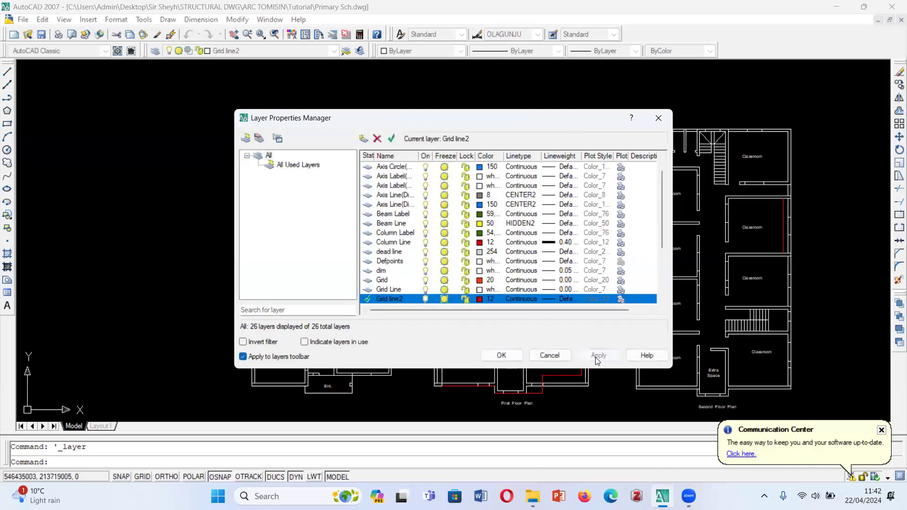
left_click(514, 356)
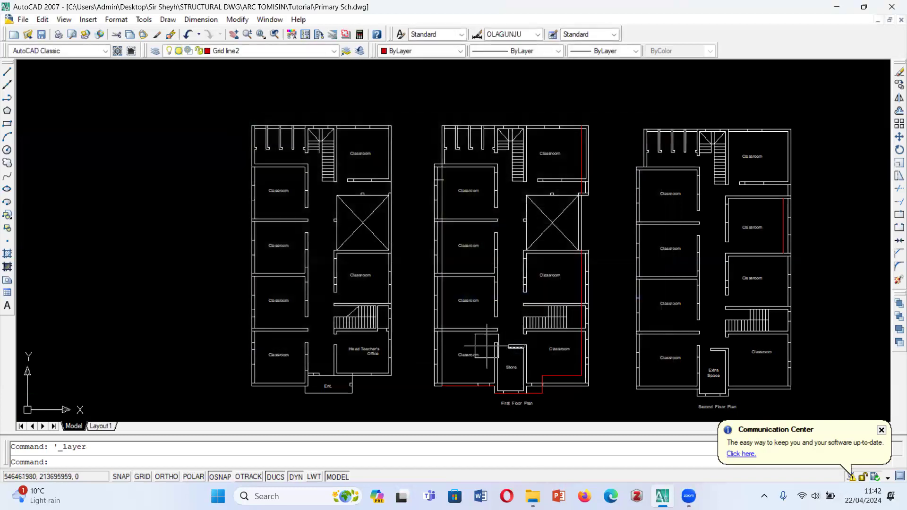
left_click(6, 72)
key("Escape")
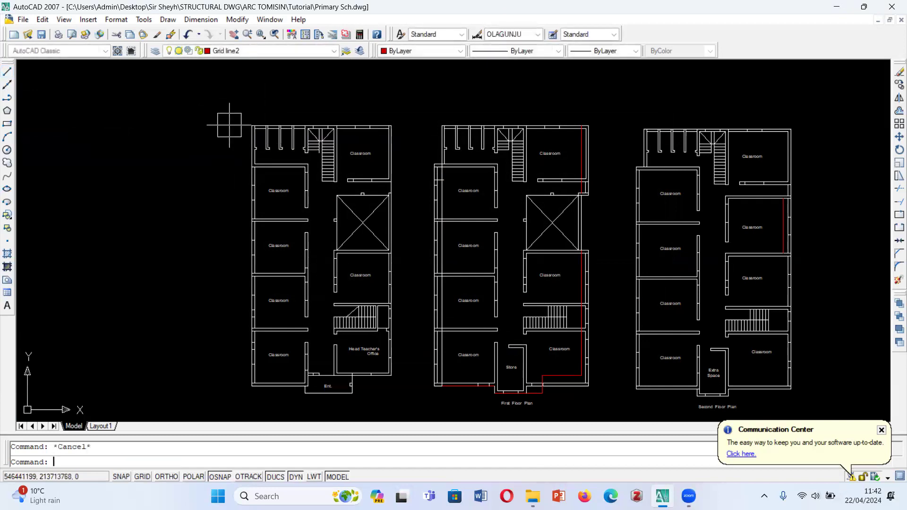
scroll(230, 125, "up", 6)
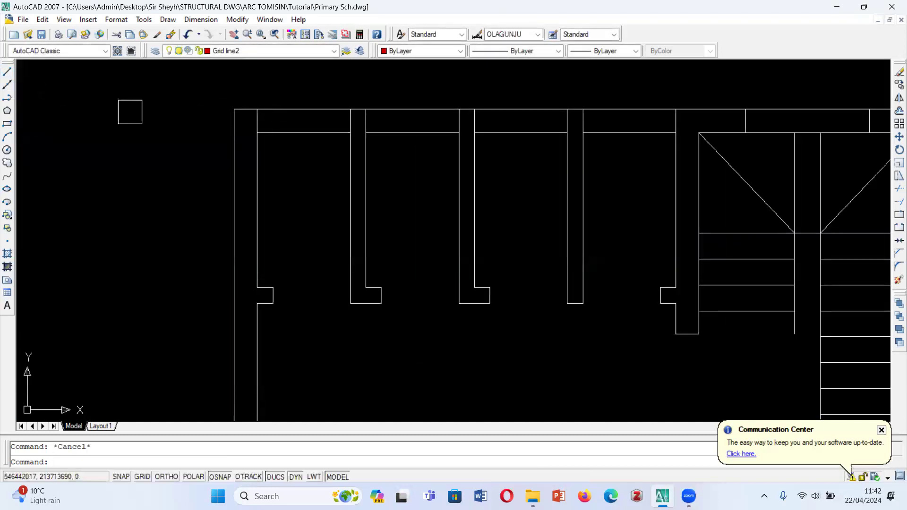
scroll(239, 124, "down", 4)
scroll(245, 126, "up", 3)
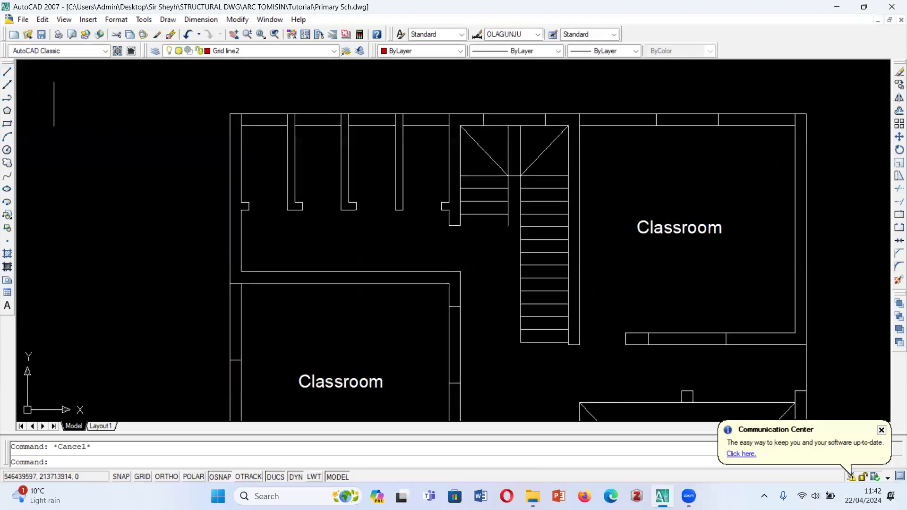
scroll(243, 102, "up", 6)
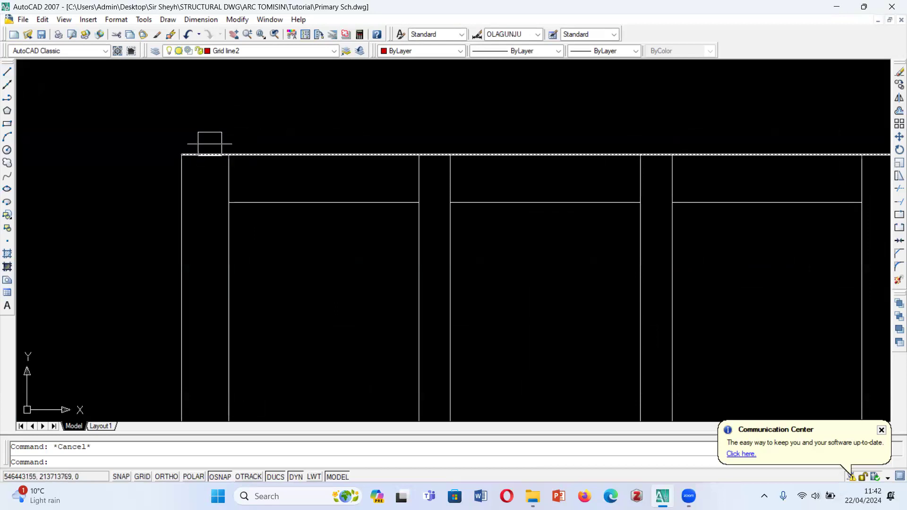
left_click(7, 72)
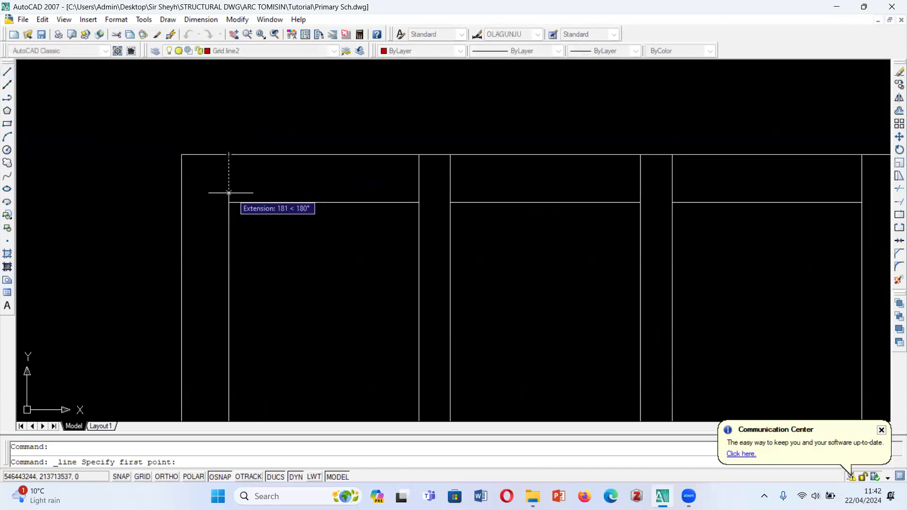
key("Escape")
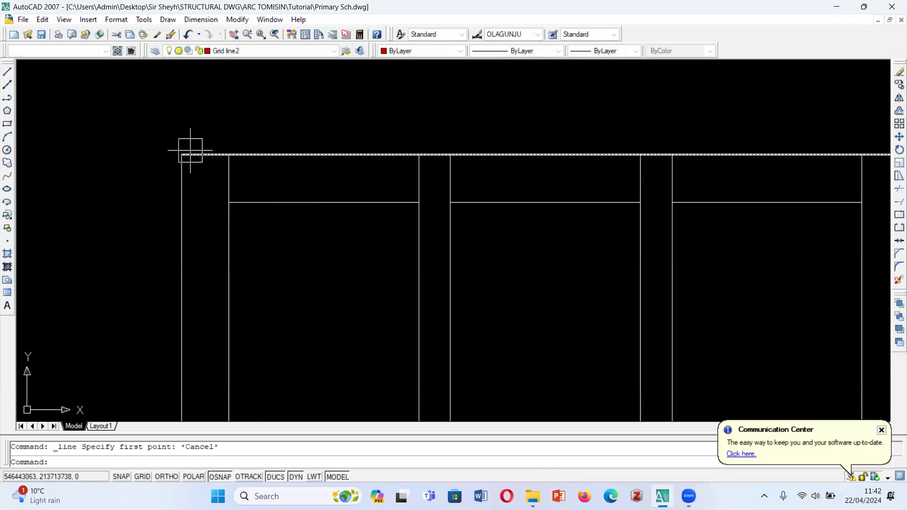
scroll(234, 154, "down", 4)
left_click(8, 72)
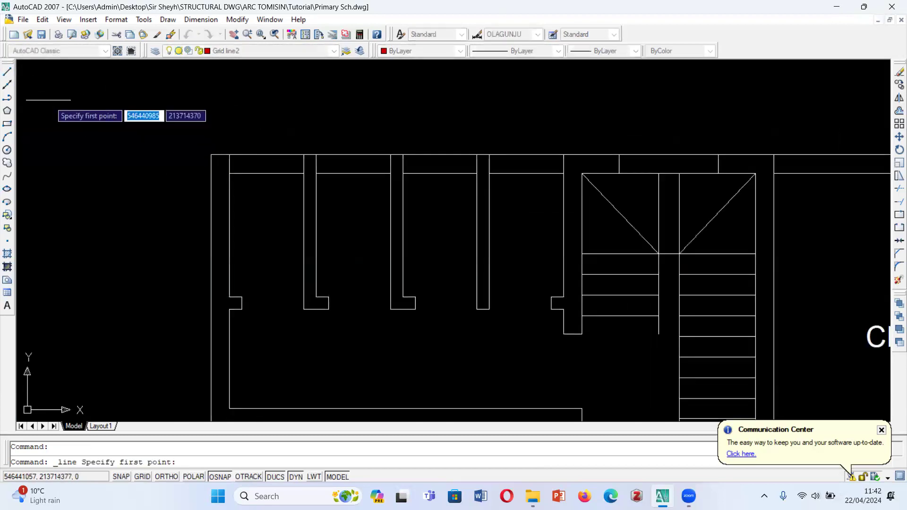
key("Escape")
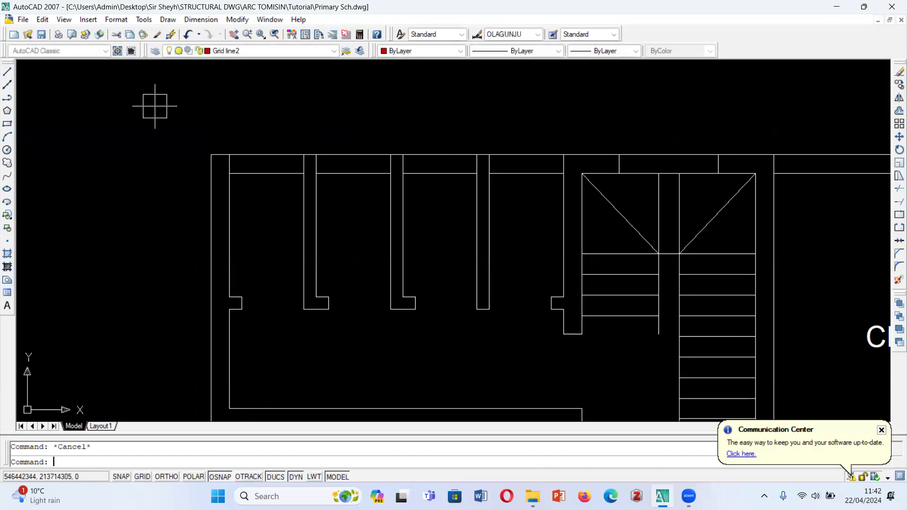
scroll(301, 130, "down", 3)
scroll(199, 100, "up", 3)
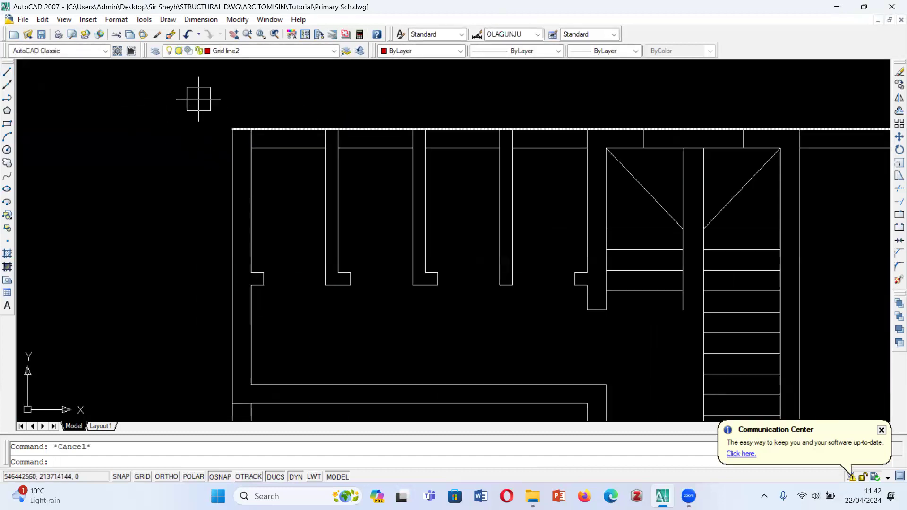
- Measure the left outer wall's thickness at the ground floor plan's upper-left corner with a linear dimension, without placing it
left_click(201, 19)
left_click(206, 49)
scroll(221, 131, "up", 5)
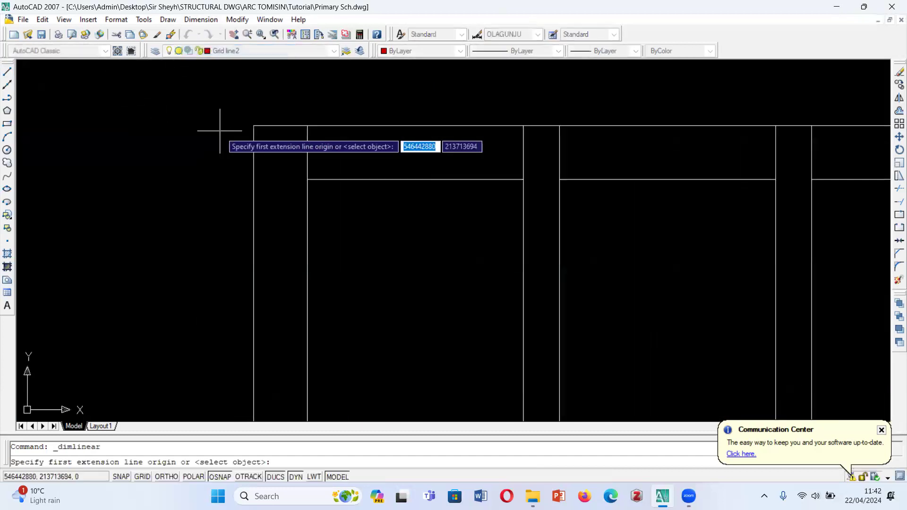
left_click(254, 126)
left_click(306, 124)
key("Escape")
scroll(251, 180, "down", 5)
scroll(251, 237, "up", 5)
key("Escape")
scroll(278, 203, "down", 3)
- Offset the ground floor plan's left outer wall line inward by 112.2 to make a wall centreline
type("o")
key("Return")
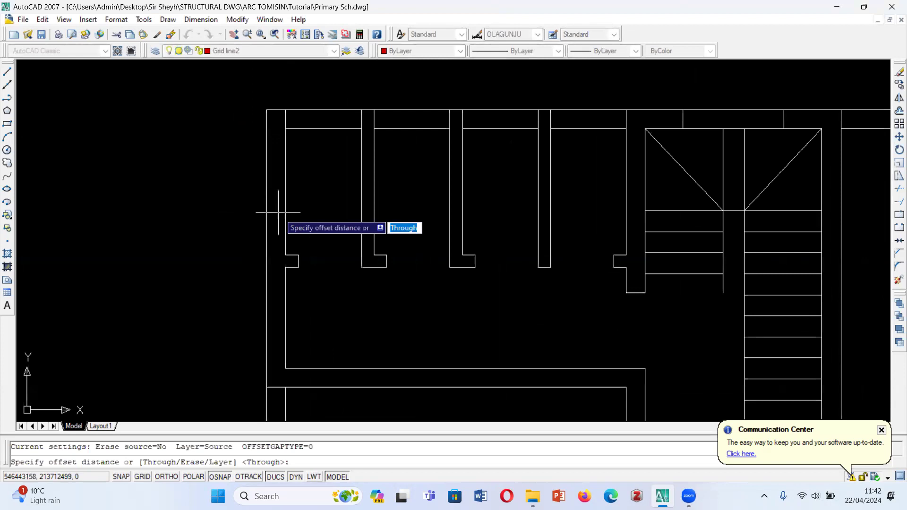
type("112")
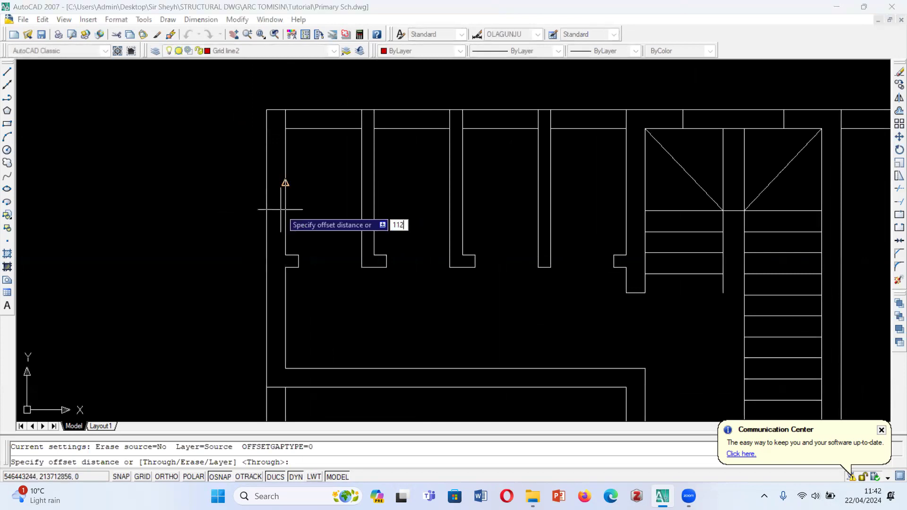
type(".5")
key("Return")
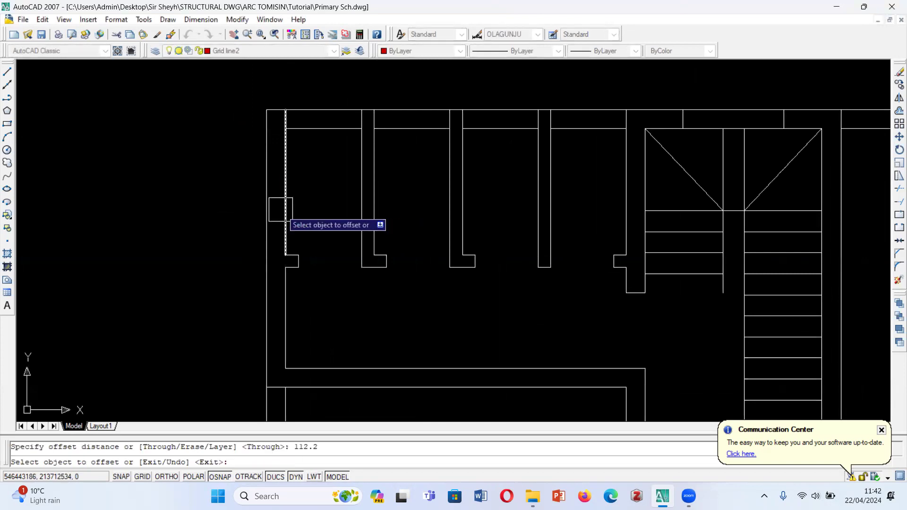
left_click(259, 190)
left_click(295, 193)
key("Escape")
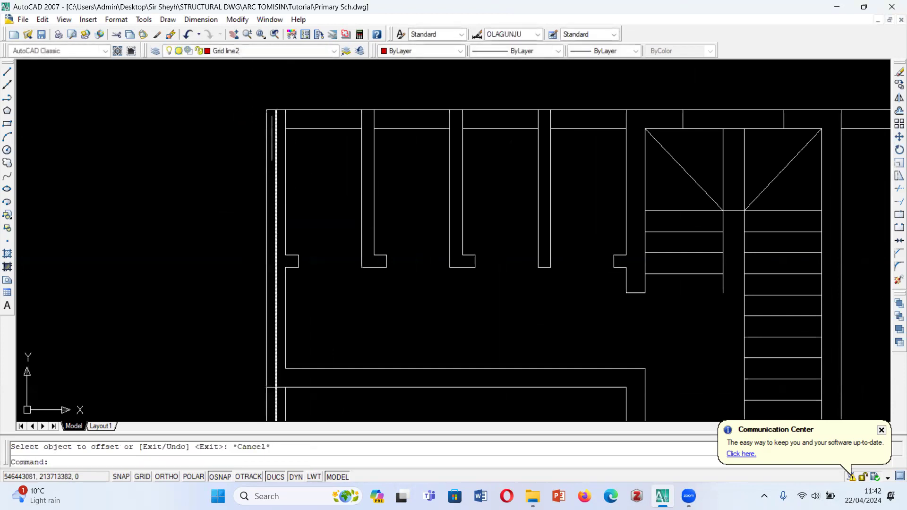
- Stretch the upper end of the left wall's centreline up past the building's top wall
scroll(272, 136, "up", 2)
left_click(277, 128)
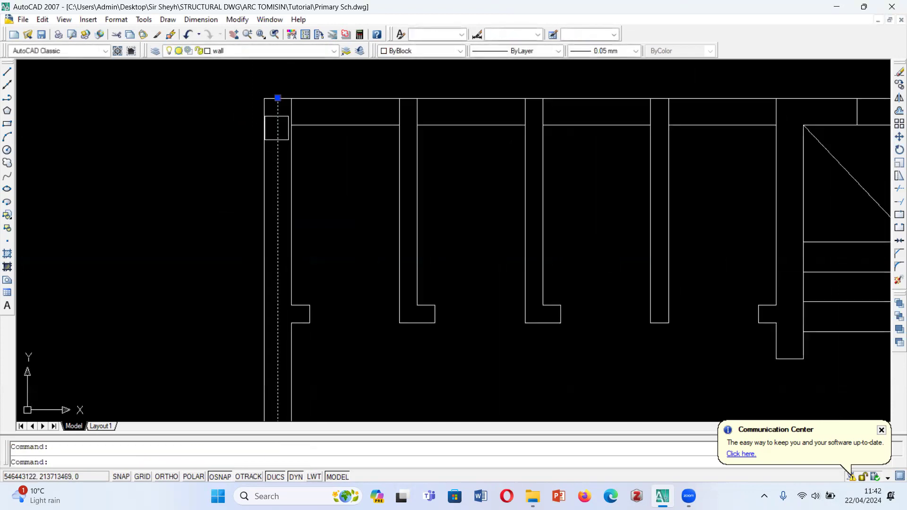
left_click(278, 98)
scroll(285, 151, "down", 5)
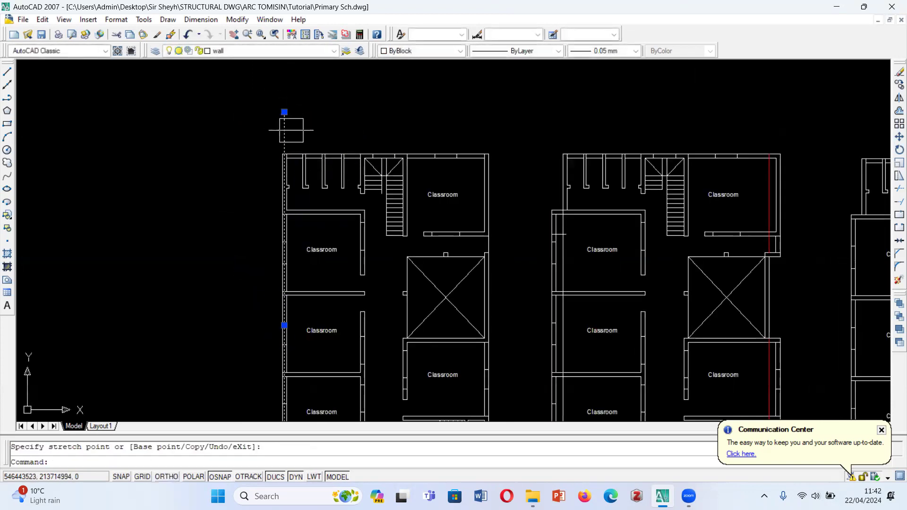
key("Escape")
- Offset the top outer wall line inward by the previous offset distance and erase the resulting copy
scroll(288, 141, "up", 8)
type("o")
key("Return")
key("Return")
left_click(284, 136)
left_click(279, 209)
key("Escape")
left_click(283, 150)
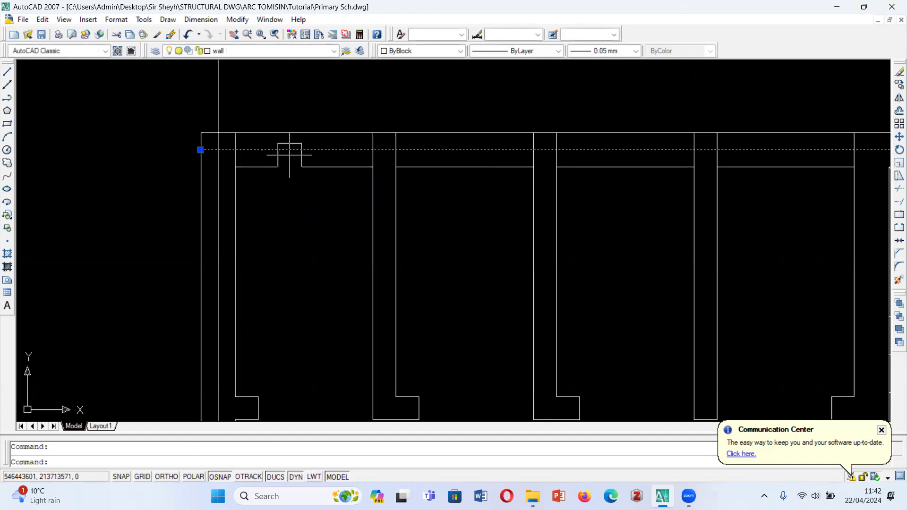
key("Delete")
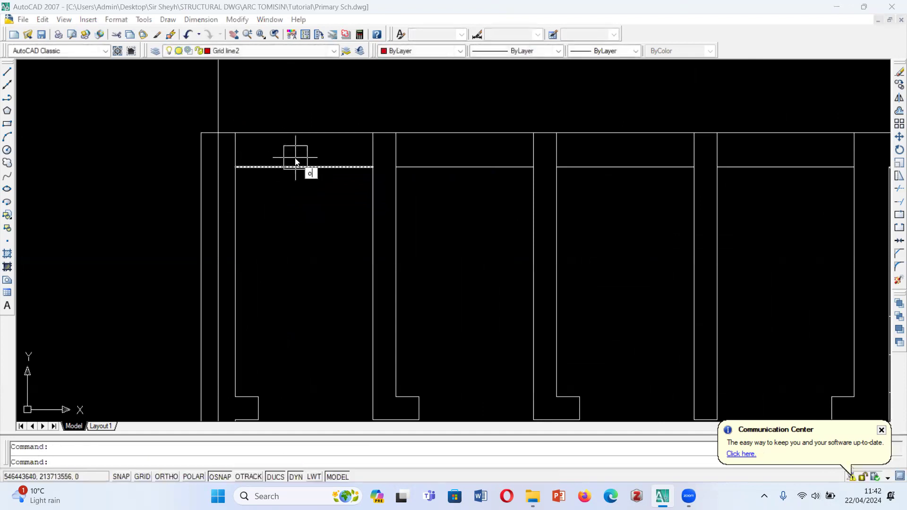
- Offset the ground floor plan's top outer wall line inward by 112.5 to make a horizontal centreline
type("o")
key("Return")
type("112")
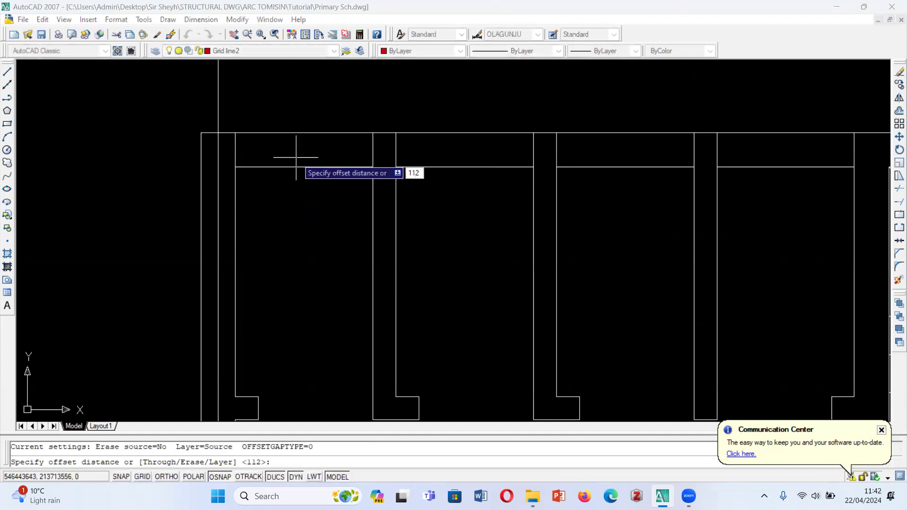
type(".5")
key("Return")
left_click(290, 133)
left_click(283, 198)
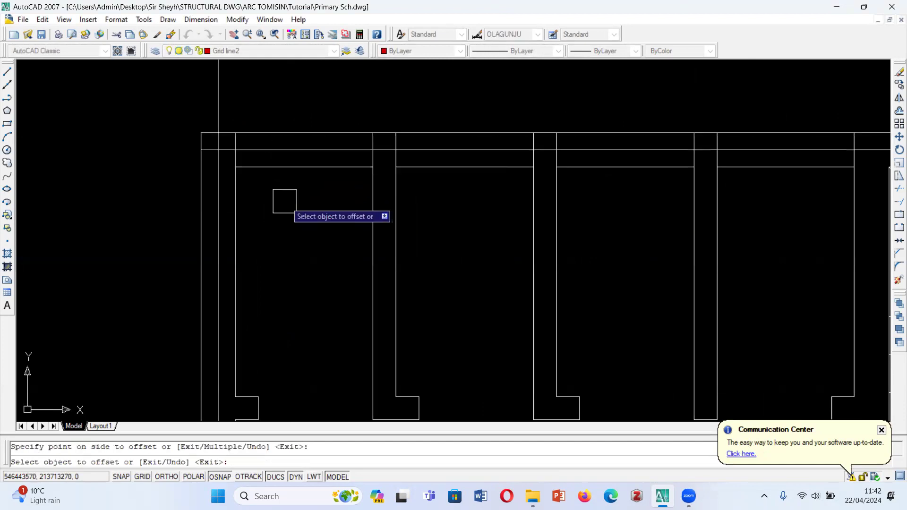
key("Escape")
- Stretch the left end of the top wall's centreline outward past the building's left wall
left_click(220, 150)
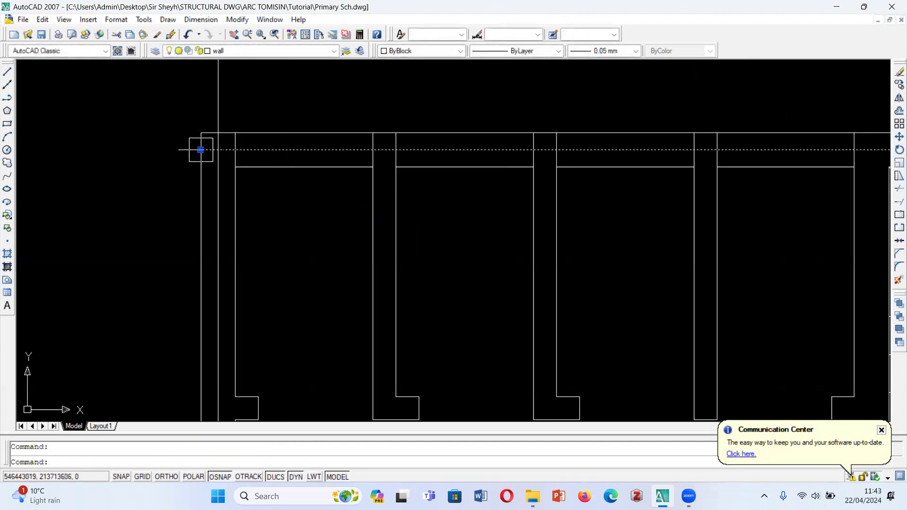
left_click(200, 150)
left_click(113, 150)
scroll(173, 212, "down", 2)
key("Escape")
scroll(179, 211, "down", 3)
scroll(181, 224, "up", 4)
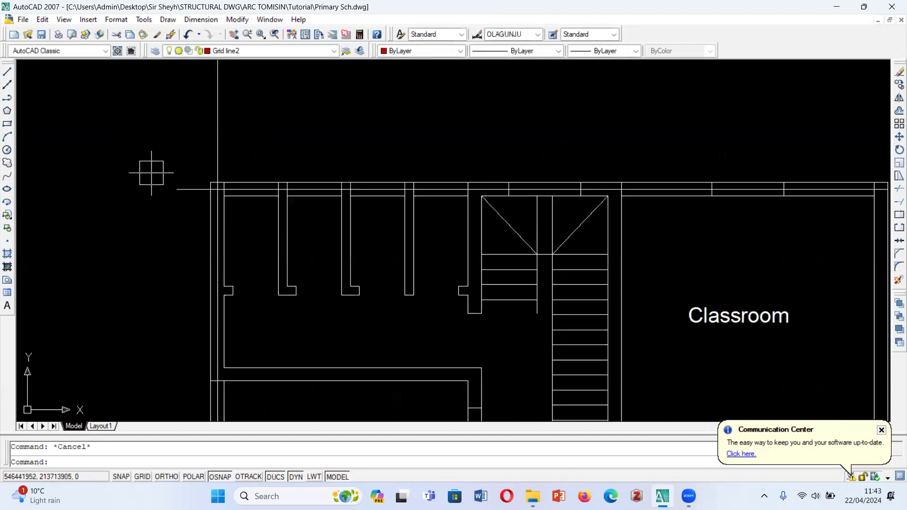
- Draw a short horizontal sample line on the Grid line2 layer in the empty space above the ground floor plan
left_click(7, 71)
left_click(366, 119)
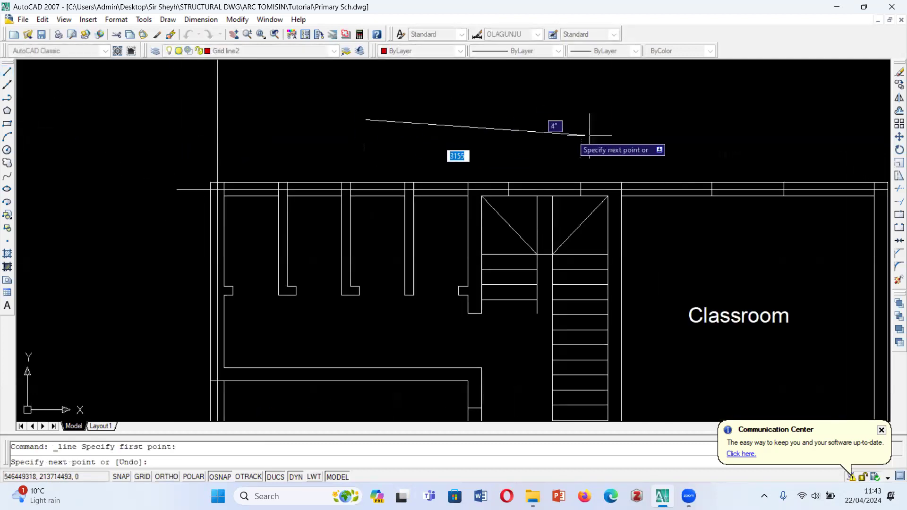
left_click(622, 100)
key("Escape")
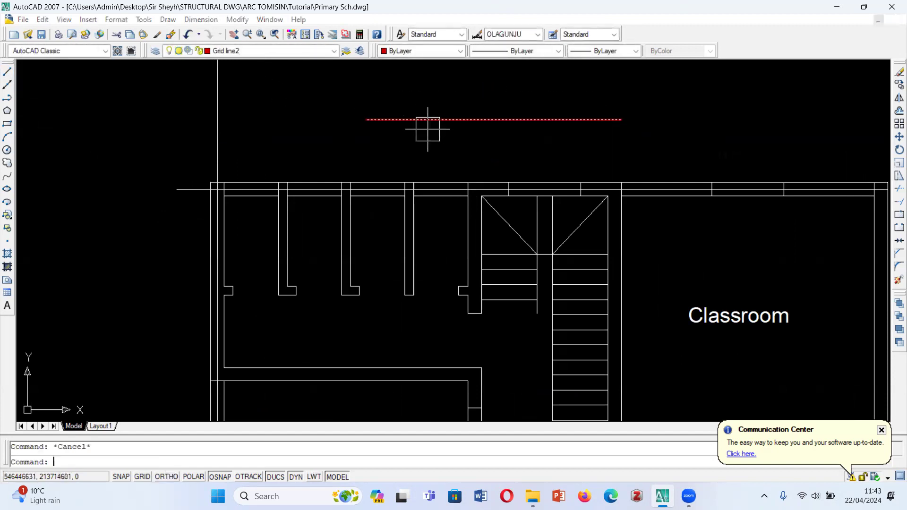
type("000")
key("Escape")
- Match the sample line's properties onto the left wall's vertical centreline and the top wall's horizontal centreline
type("ma")
key("Return")
left_click(397, 119)
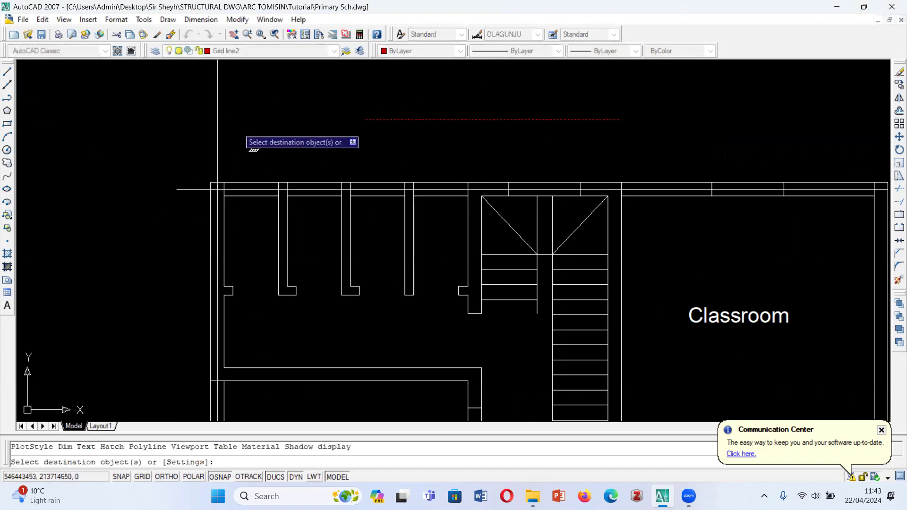
left_click(218, 123)
left_click(184, 189)
scroll(279, 124, "down", 2)
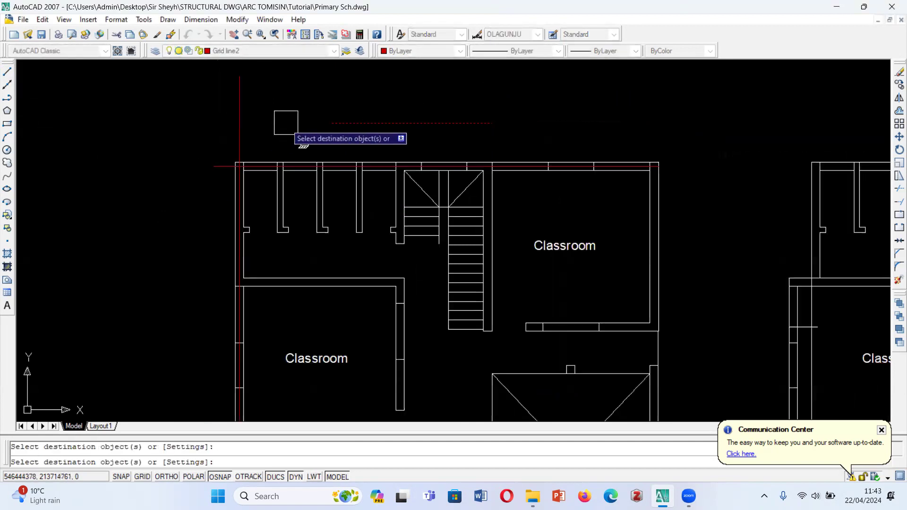
key("Escape")
- Erase the sample line above the ground floor plan
left_click(379, 138)
left_click(354, 128)
left_click(354, 132)
key("Delete")
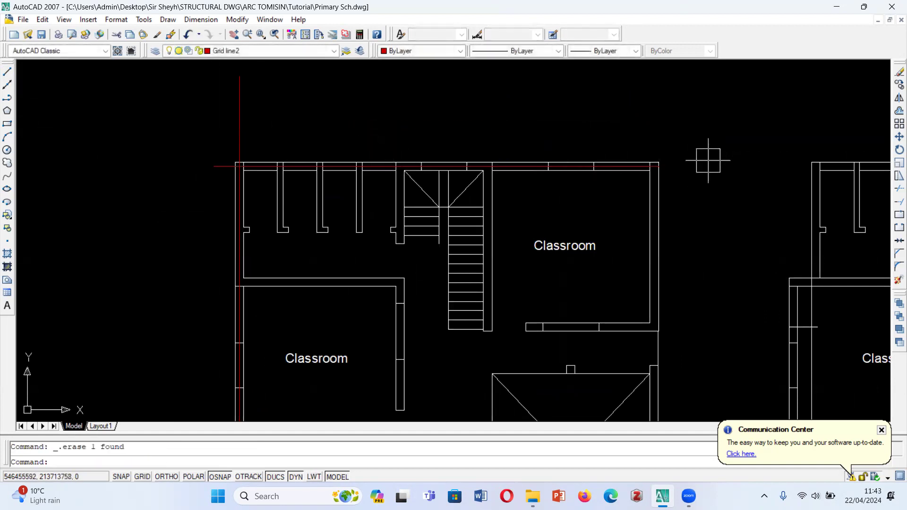
- Stretch the right end of the top wall's grid line outward past the building's right wall
scroll(708, 160, "up", 5)
left_click(519, 178)
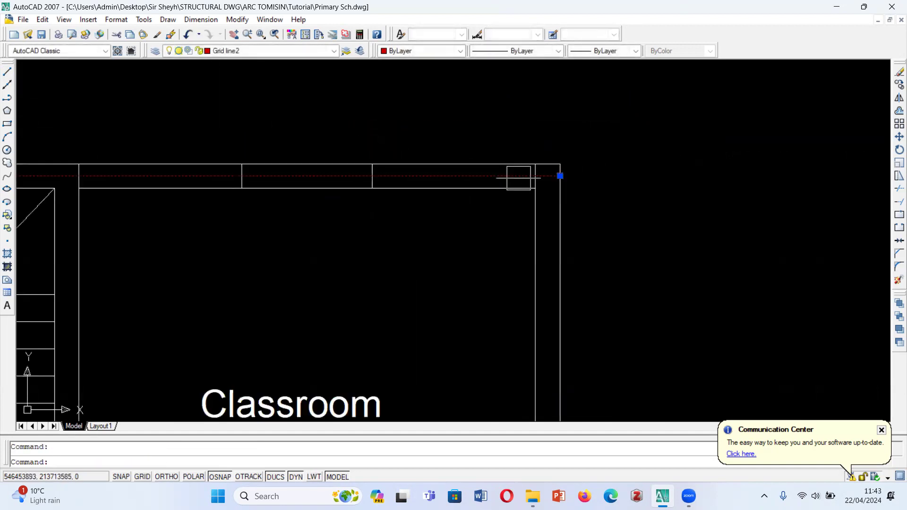
left_click(560, 175)
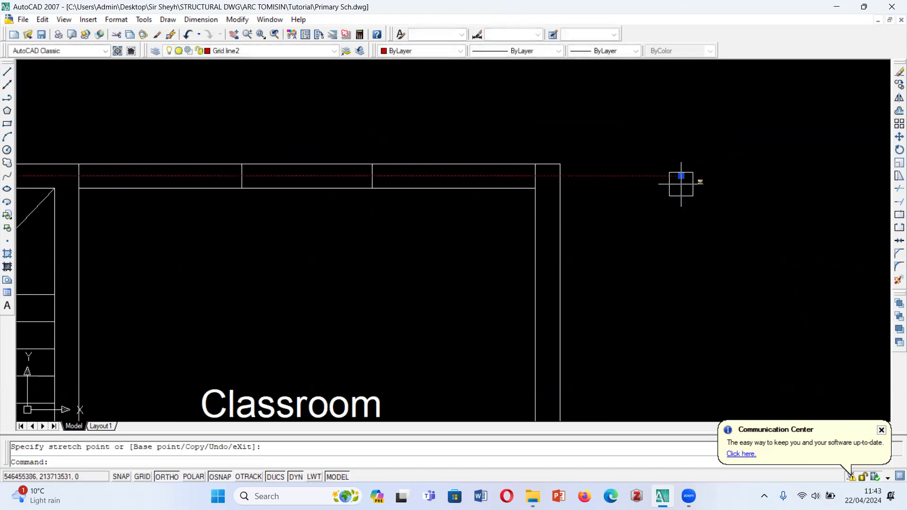
key("Escape")
- Stretch the left end of the top wall's grid line about 1040 units farther out from the building
scroll(575, 162, "down", 6)
scroll(271, 154, "up", 4)
left_click(232, 192)
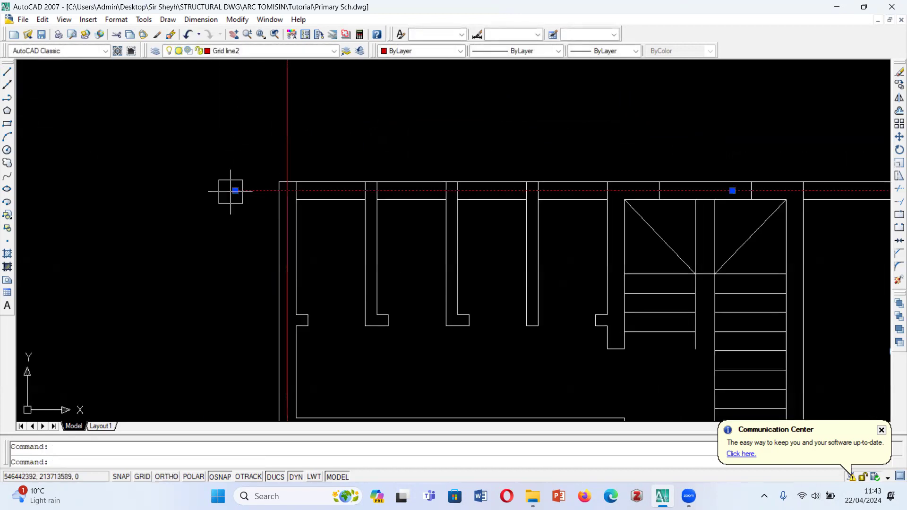
left_click(235, 191)
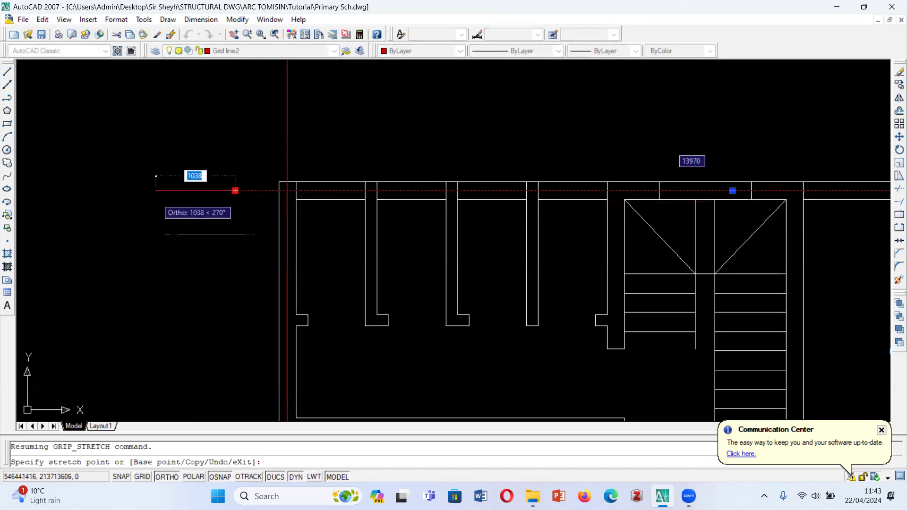
key("Escape")
key("Escape")
scroll(196, 150, "down", 5)
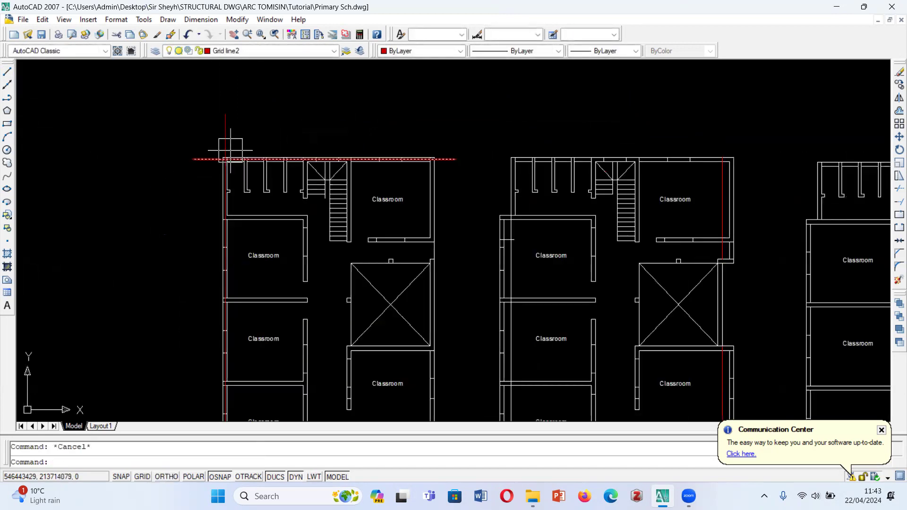
- Copy the top grid line from the wall corner onto the upper wall and the first cross wall of the left classroom column
scroll(227, 145, "up", 2)
left_click(201, 163)
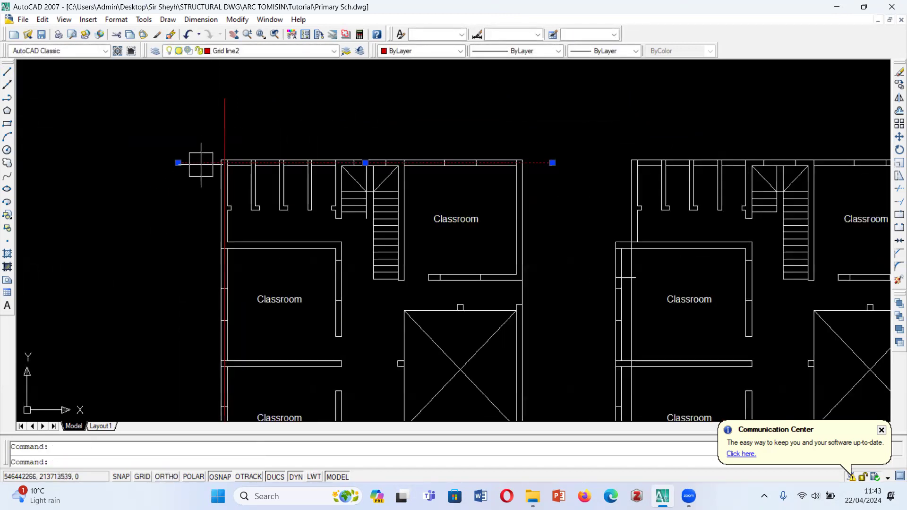
scroll(224, 173, "up", 4)
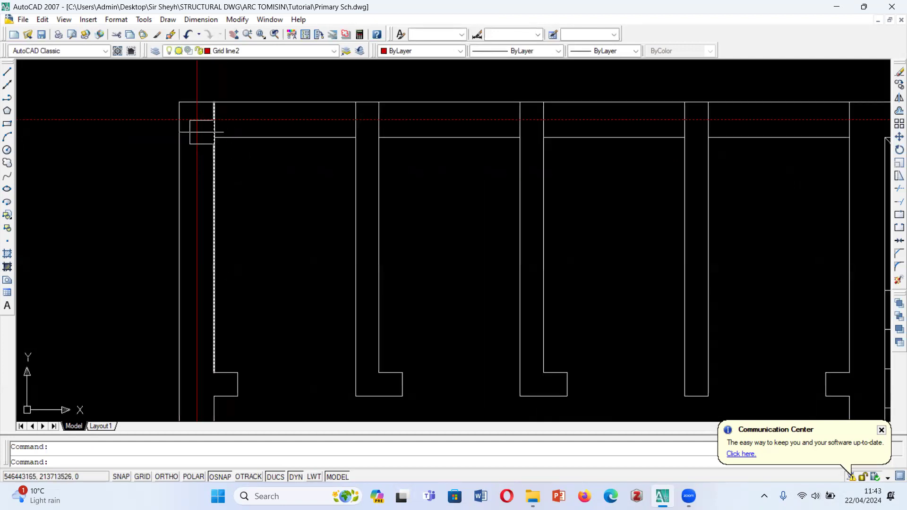
type("co")
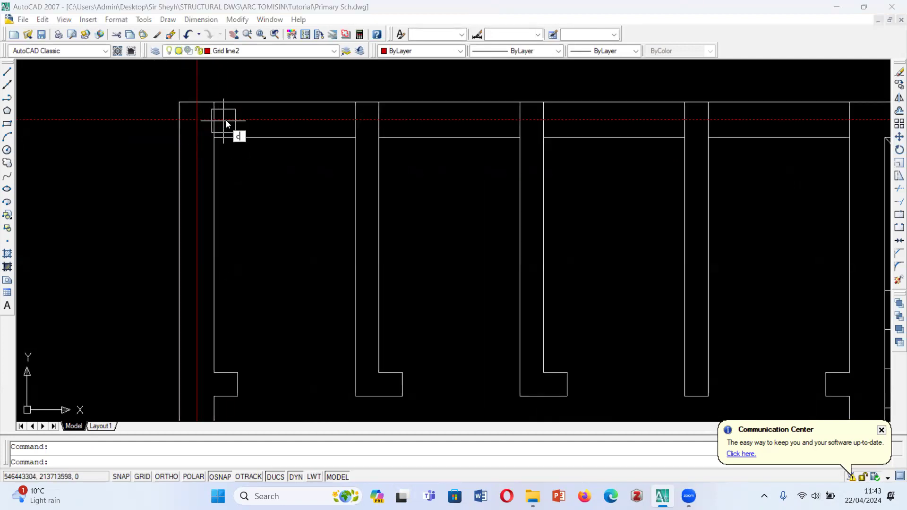
key("Return")
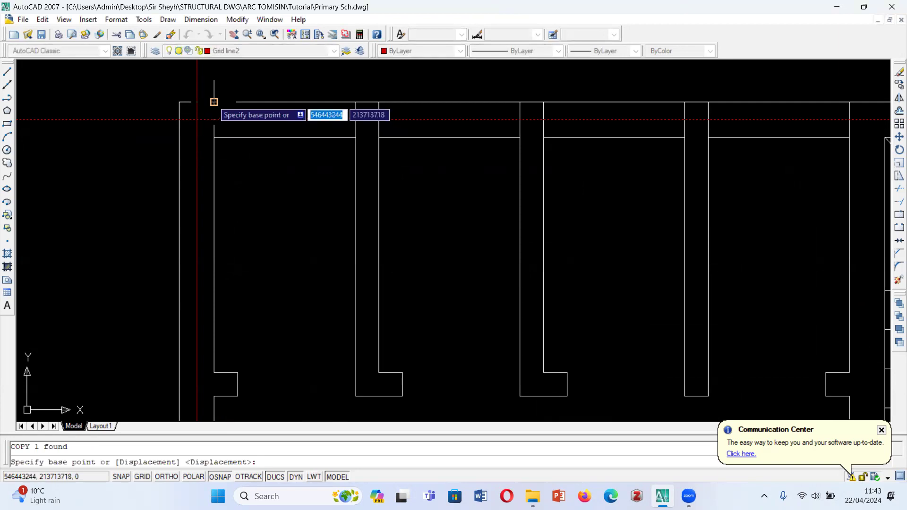
left_click(214, 102)
scroll(246, 109, "down", 5)
scroll(254, 138, "up", 8)
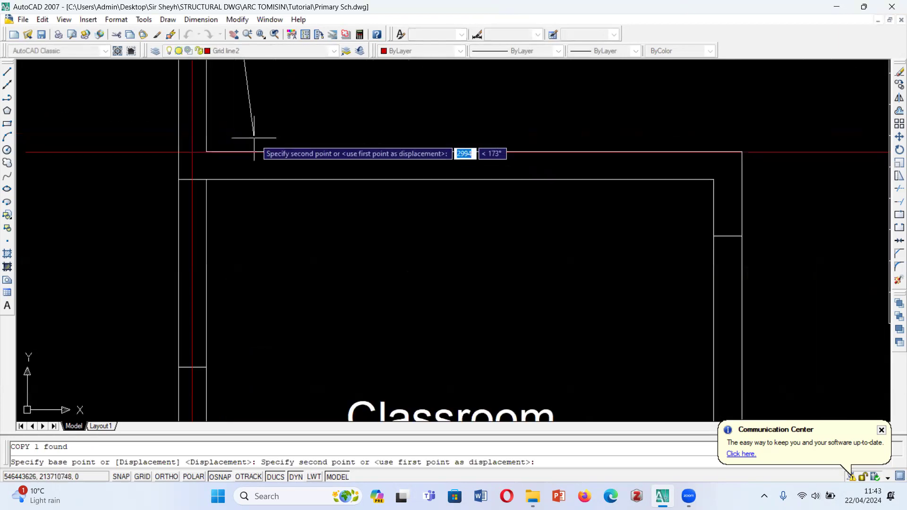
left_click(177, 179)
scroll(231, 153, "down", 7)
scroll(237, 240, "up", 12)
left_click(214, 211)
- Copy the top grid line onto the next two cross walls and the bottom wall of the left classroom column
scroll(256, 177, "down", 9)
scroll(257, 186, "up", 10)
left_click(265, 209)
scroll(262, 199, "down", 9)
scroll(265, 231, "up", 9)
left_click(266, 255)
scroll(271, 173, "down", 9)
scroll(265, 226, "down", 1)
scroll(260, 218, "up", 5)
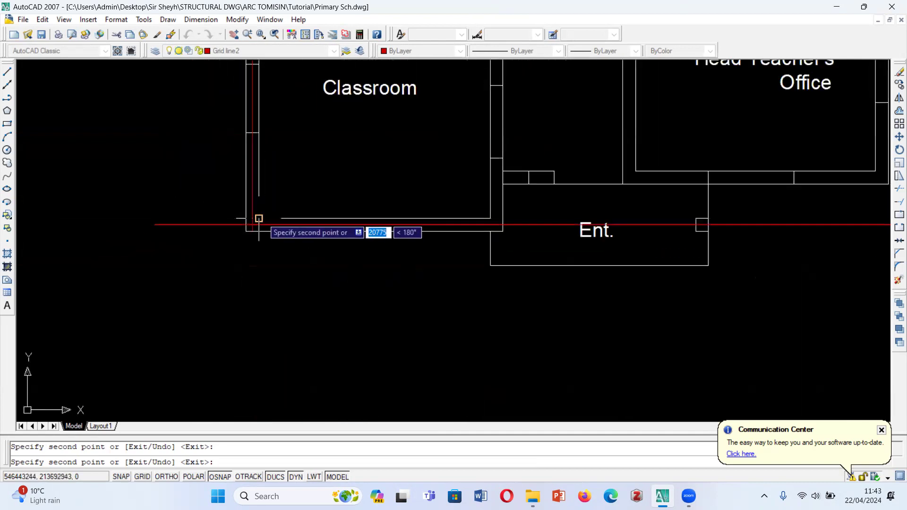
- Place further copies of the top grid line on the X-marked court's lower wall and the upper right classroom's bottom wall
scroll(259, 218, "down", 8)
scroll(283, 170, "up", 2)
scroll(313, 121, "up", 2)
scroll(315, 126, "down", 4)
scroll(258, 198, "up", 1)
scroll(277, 233, "up", 8)
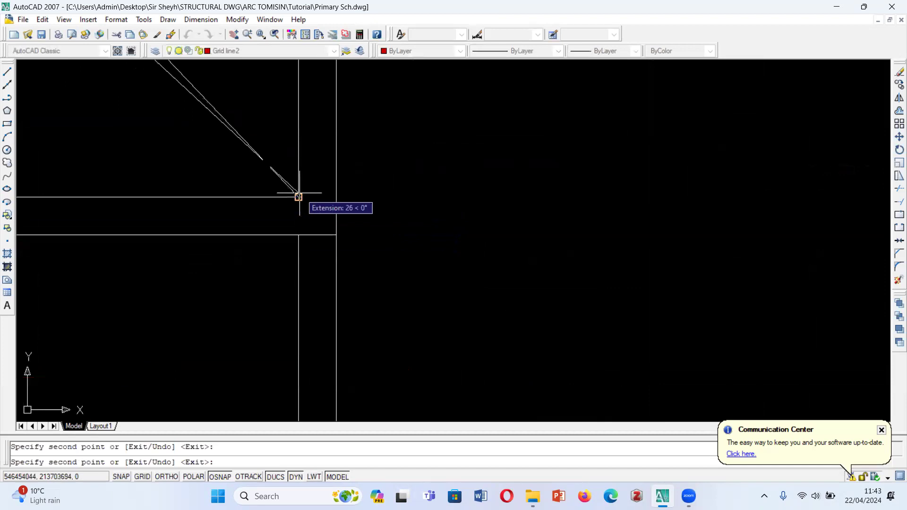
scroll(312, 201, "down", 5)
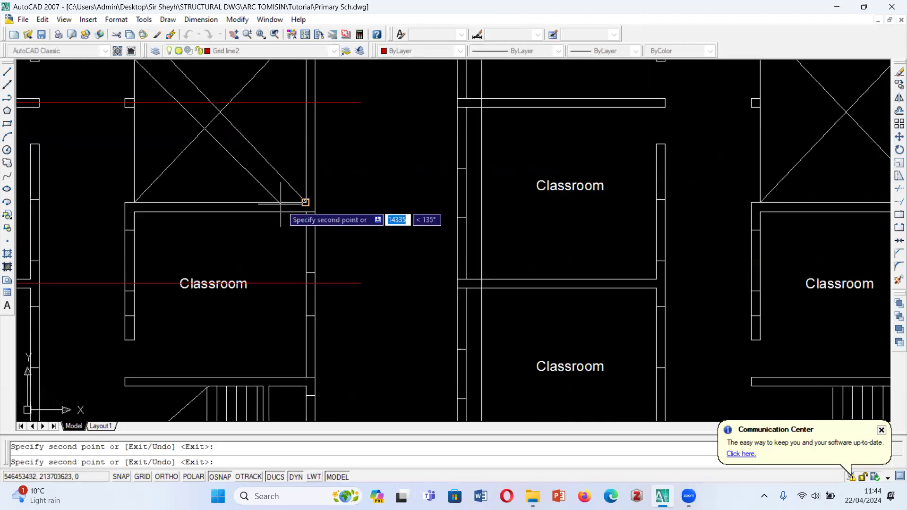
scroll(184, 211, "up", 5)
scroll(180, 236, "down", 6)
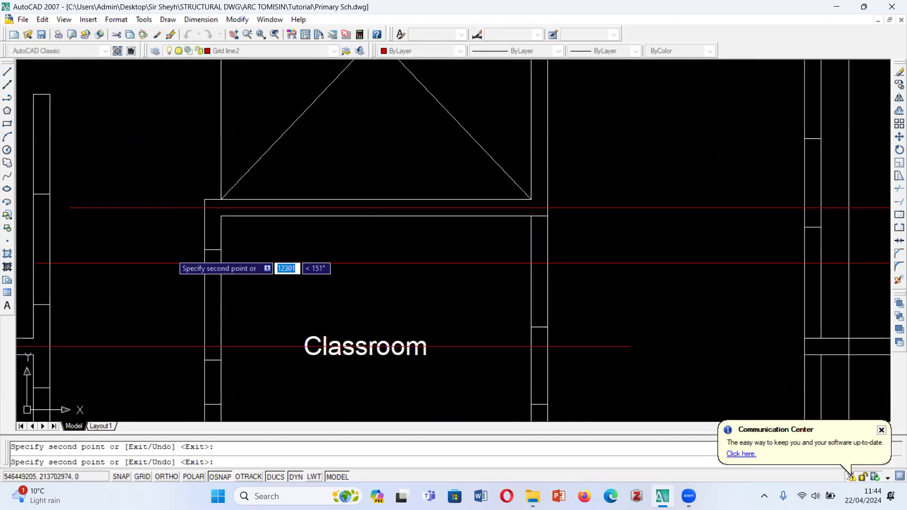
scroll(268, 133, "up", 8)
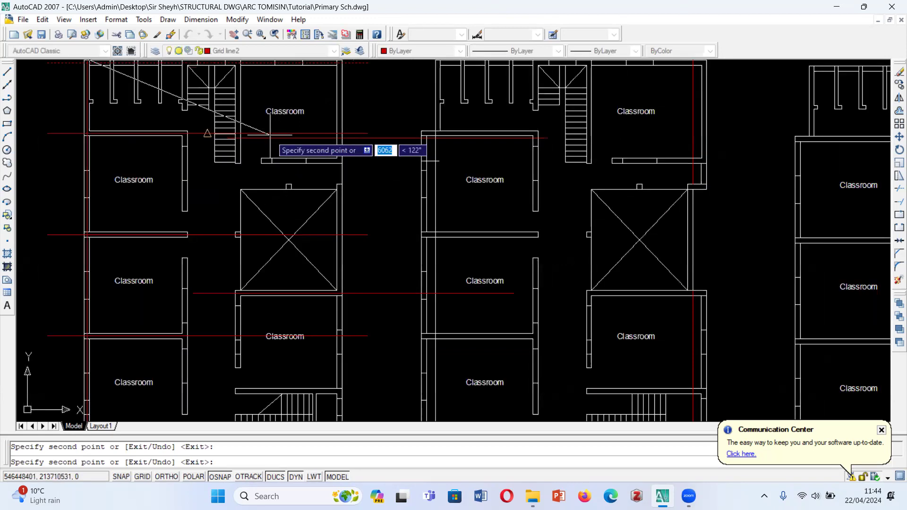
scroll(259, 180, "down", 6)
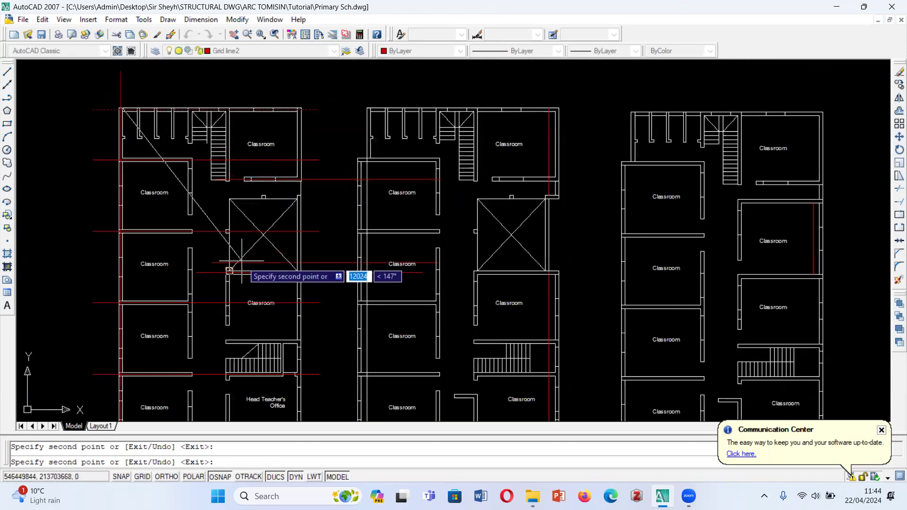
- Place a copy of the grid line on the Head Teacher's Office bottom wall and finish copying
scroll(283, 147, "down", 4)
scroll(282, 245, "up", 7)
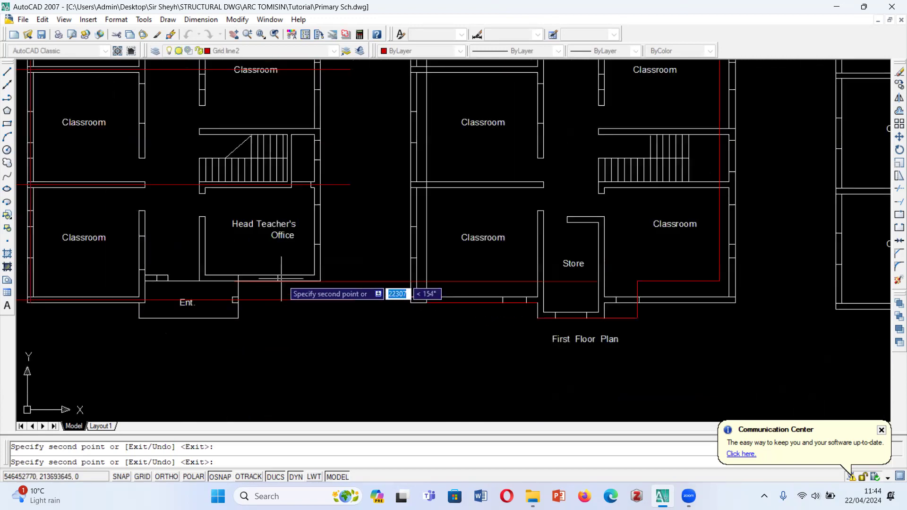
scroll(281, 279, "up", 6)
scroll(309, 267, "down", 2)
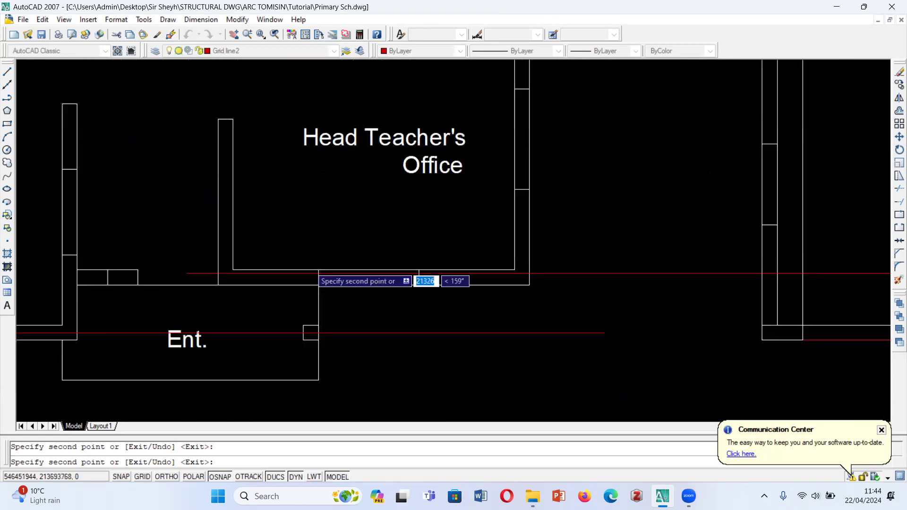
scroll(251, 276, "down", 1)
scroll(142, 271, "up", 3)
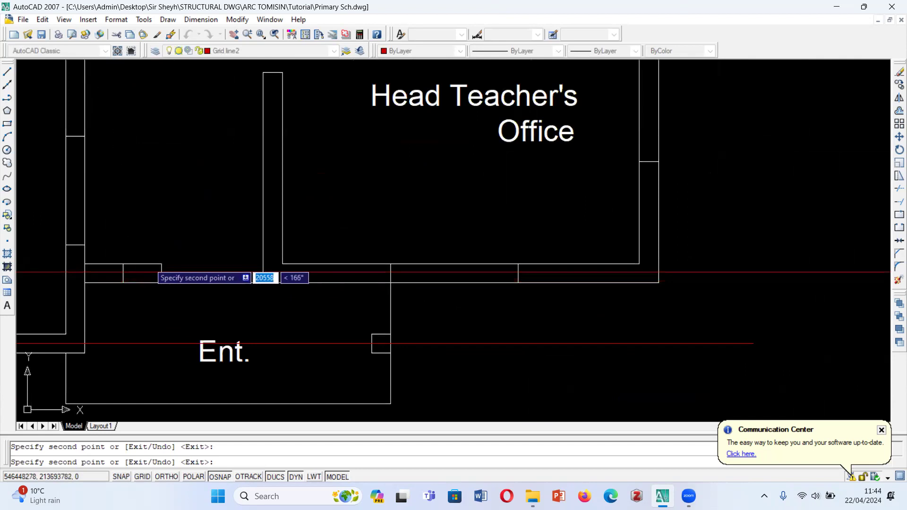
scroll(161, 264, "down", 6)
key("Escape")
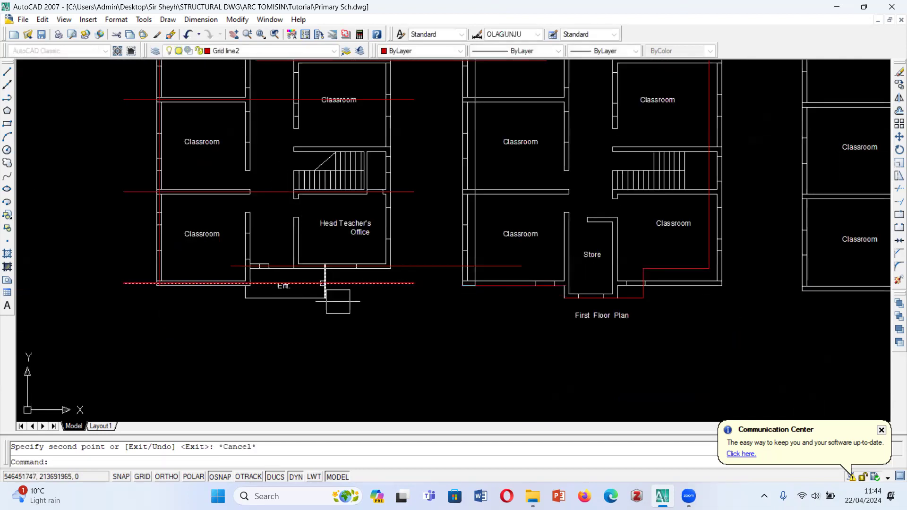
- Stretch the left end of the Head Teacher's Office bottom wall grid line past the building's left wall
scroll(211, 272, "up", 2)
left_click(221, 267)
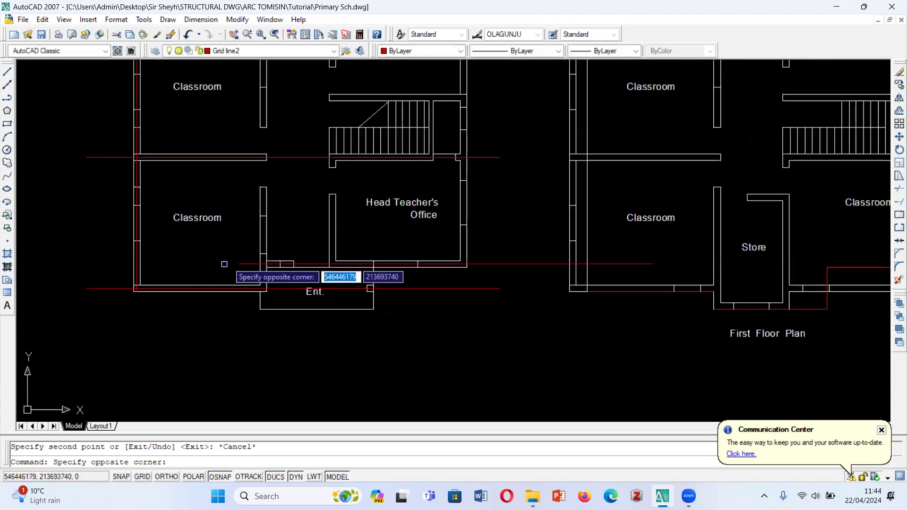
left_click(229, 261)
left_click(230, 262)
left_click(240, 263)
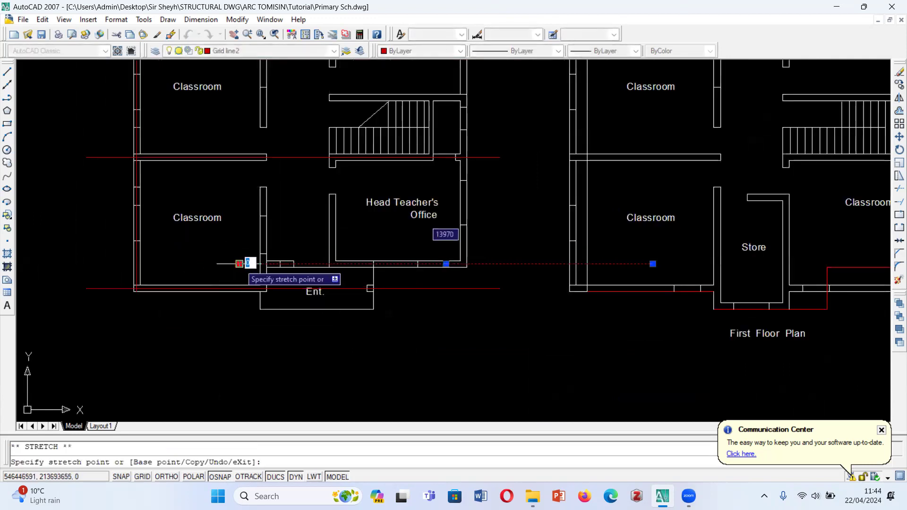
left_click(59, 264)
key("Escape")
scroll(260, 321, "down", 2)
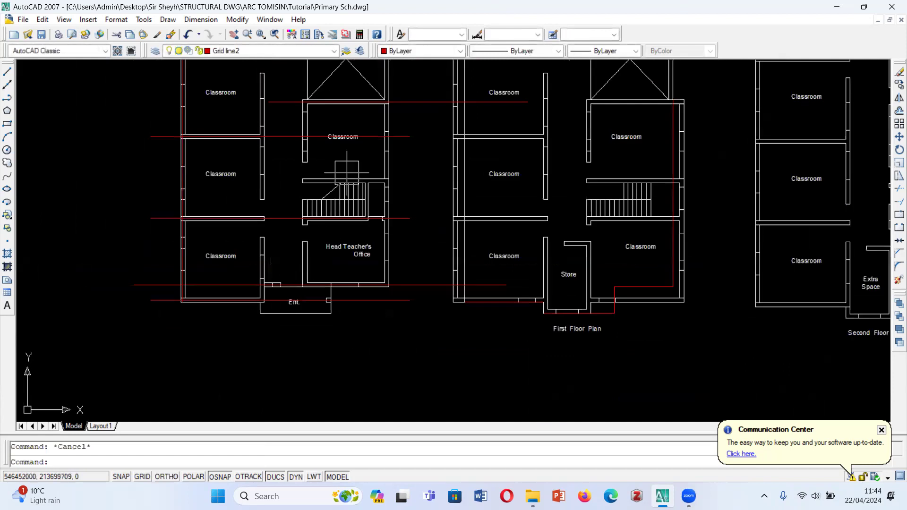
- Stretch the left end of the grid line on the X-marked court's lower wall past the building's left wall
scroll(267, 97, "up", 1)
left_click(269, 103)
scroll(246, 269, "down", 3)
scroll(246, 268, "up", 4)
key("Escape")
- Draw a vertical helper line from the top grid line's right end down to the bottom grid line's right end
type("l")
key("Return")
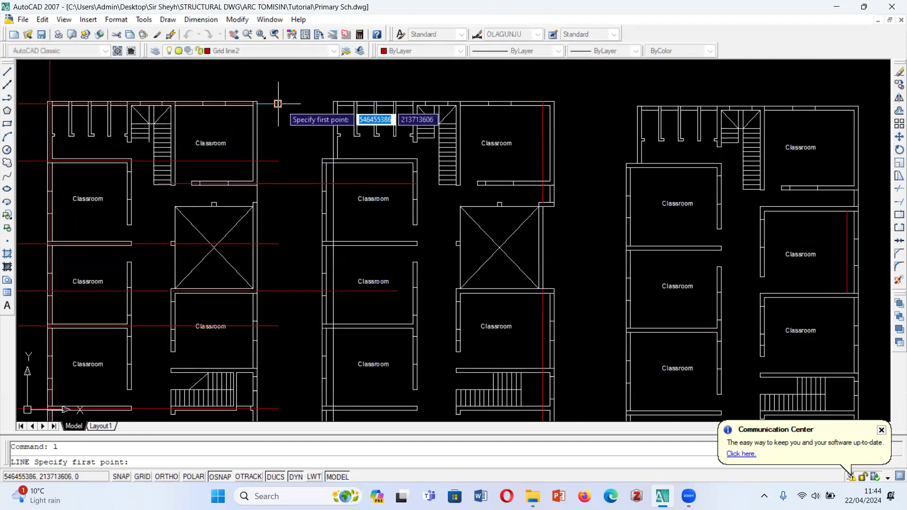
scroll(278, 255, "down", 3)
scroll(278, 258, "up", 2)
left_click(278, 258)
key("Escape")
- Trim the Head Teacher's Office grid line back to the vertical helper line and erase its leftover fragment on the First Floor Plan
type("tr")
key("Return")
key("Return")
scroll(278, 251, "up", 5)
left_click(177, 261)
key("Escape")
left_click(221, 241)
left_click(288, 280)
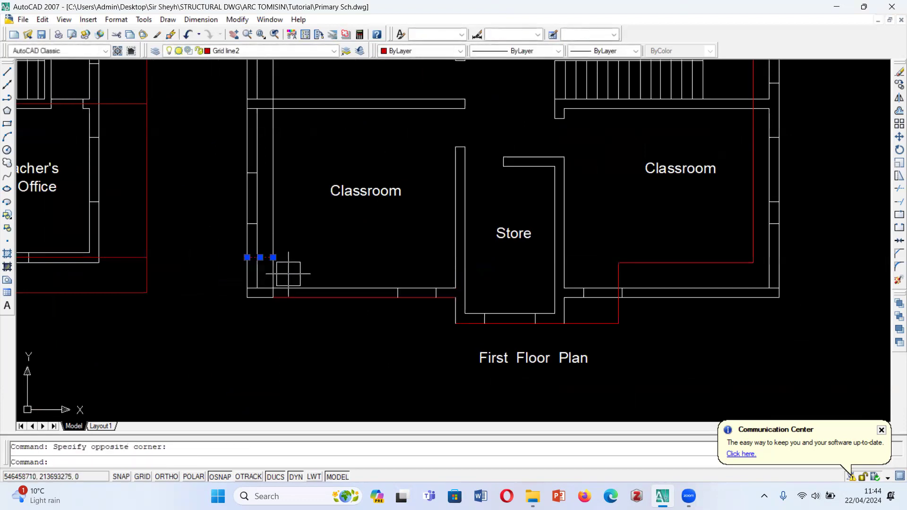
key("Escape")
- Trim the overlong grid lines of the upper right classroom and the X-marked court where they run into the First Floor Plan
scroll(304, 294, "down", 4)
scroll(173, 123, "up", 5)
type("tr")
key("Return")
scroll(236, 156, "up", 5)
left_click(246, 168)
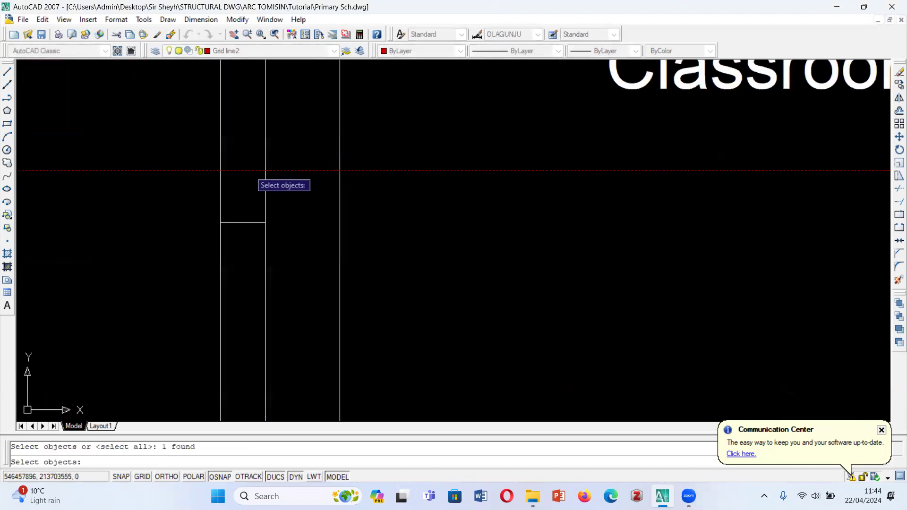
key("Return")
left_click(239, 170)
scroll(276, 167, "down", 5)
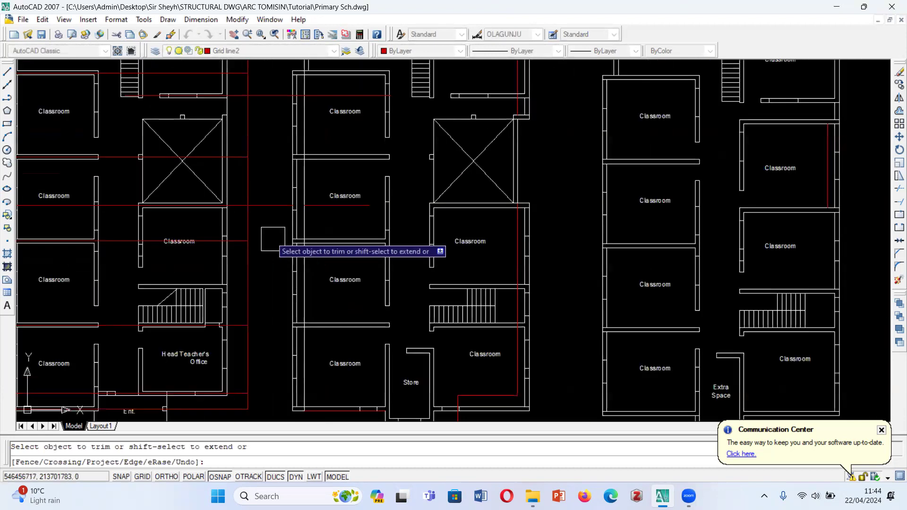
scroll(285, 151, "up", 8)
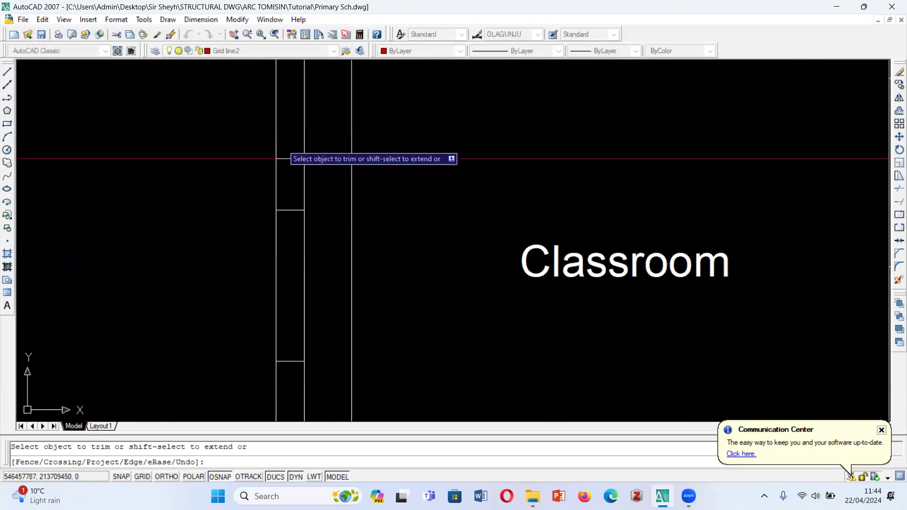
left_click(240, 156)
scroll(241, 156, "down", 5)
- Erase the two leftover grid line fragments crossing the First Floor Plan's left classrooms
key("Escape")
left_click(309, 154)
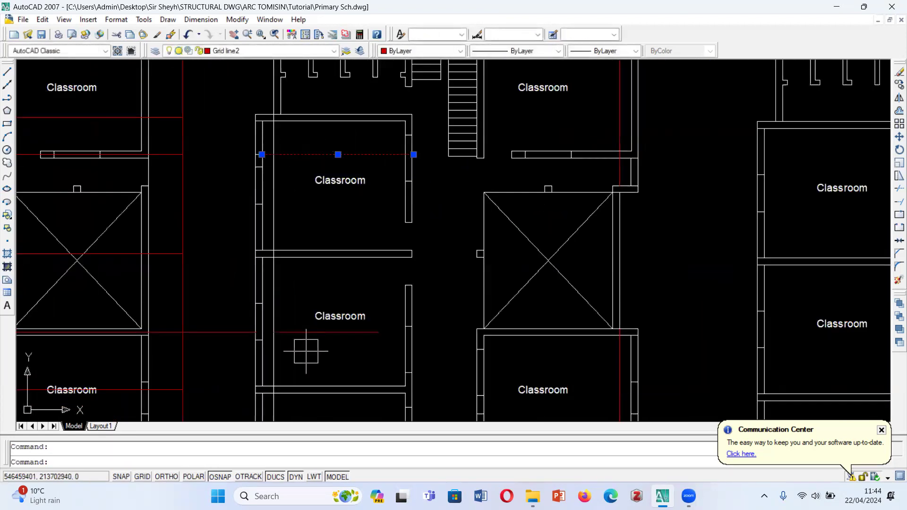
key("Delete")
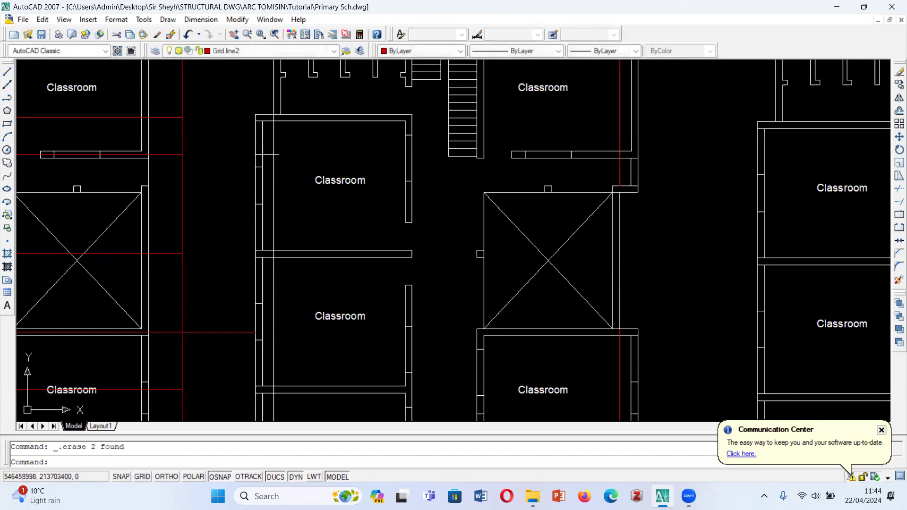
- Trim the X-marked court's grid line back to the vertical helper line and erase the helper line
scroll(299, 330, "down", 4)
scroll(246, 335, "up", 7)
type("tr")
key("Return")
key("Return")
scroll(313, 271, "down", 6)
left_click(301, 267)
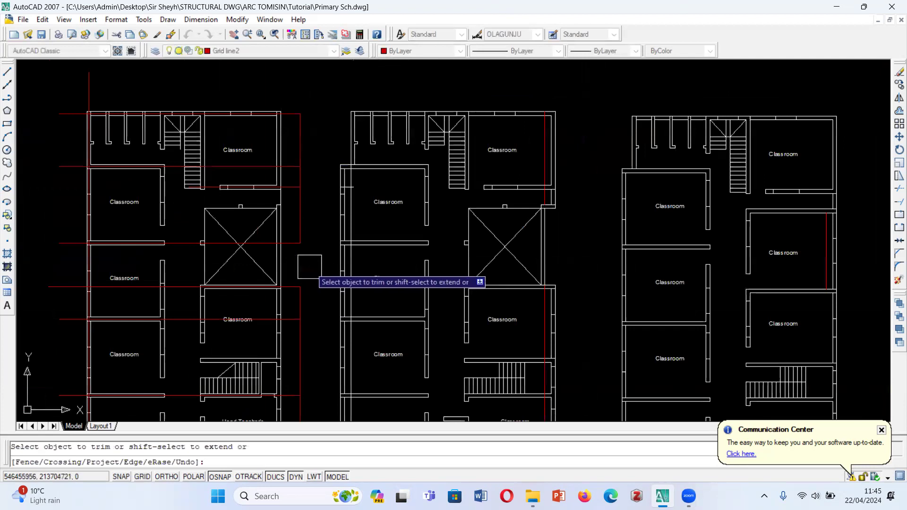
key("Escape")
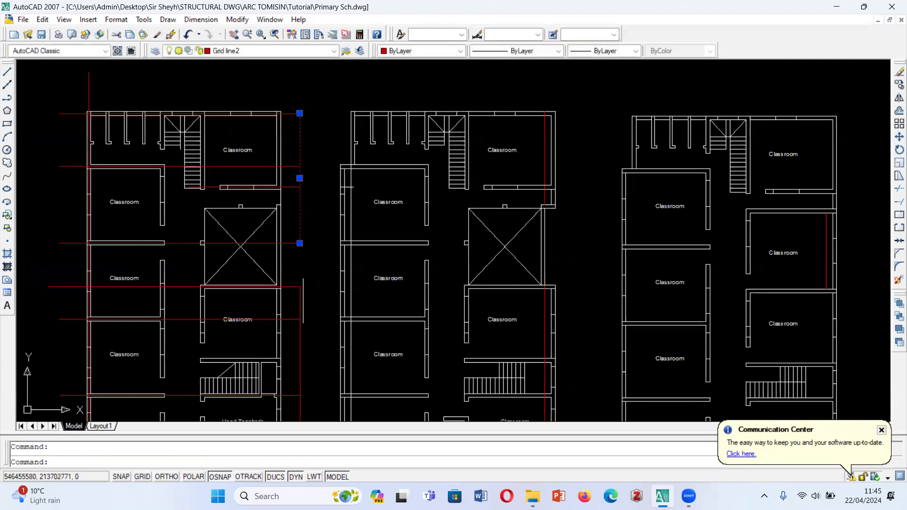
key("Delete")
- Draw a vertical helper line beside the ground floor's left wall, from the top grid line's left end to the lowest grid line
scroll(408, 283, "down", 3)
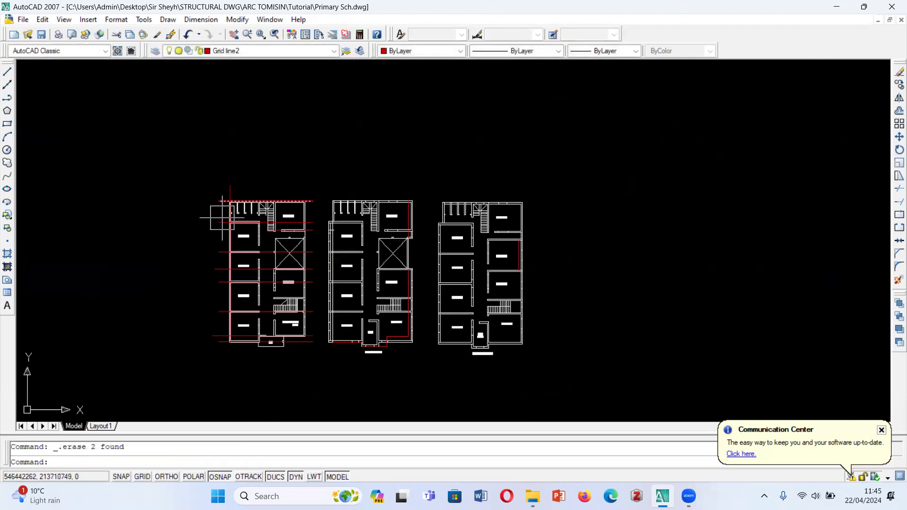
left_click(7, 72)
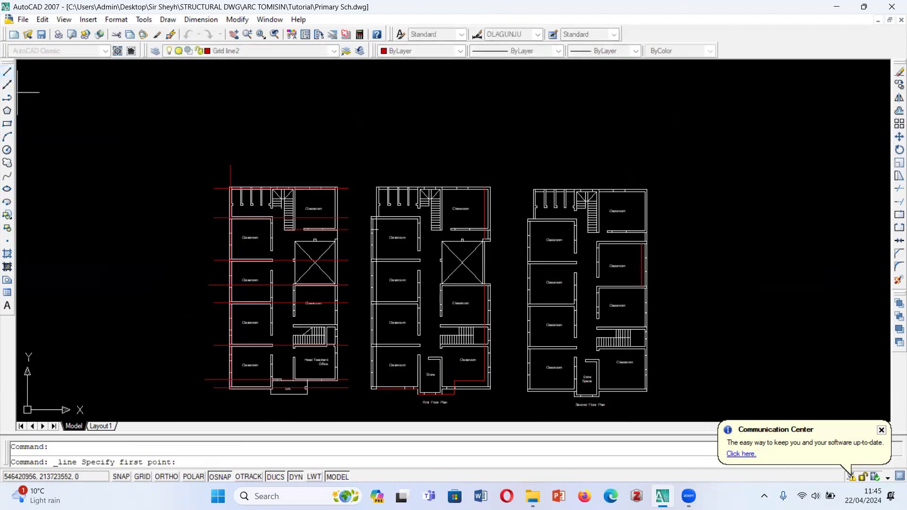
left_click(213, 188)
key("shift")
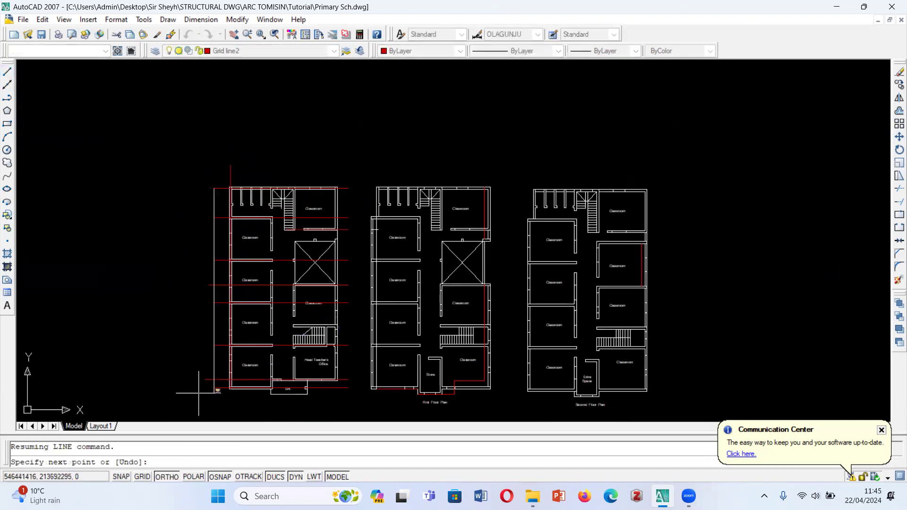
left_click(214, 388)
key("Escape")
- Trim the horizontal grid lines' overlong left ends back to the vertical helper line and erase the helper line
type("tr")
key("Return")
key("Return")
scroll(201, 394, "up", 8)
scroll(216, 381, "down", 8)
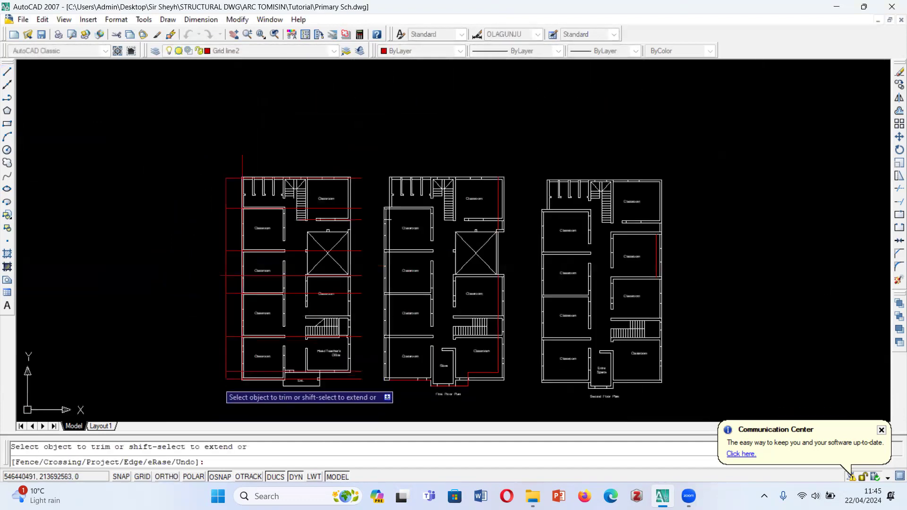
scroll(222, 279, "up", 2)
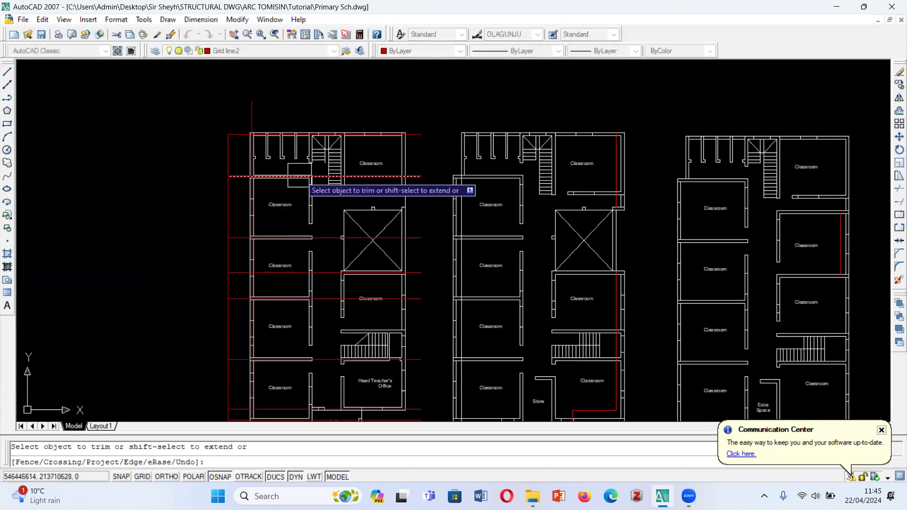
scroll(238, 227, "down", 4)
scroll(270, 208, "up", 4)
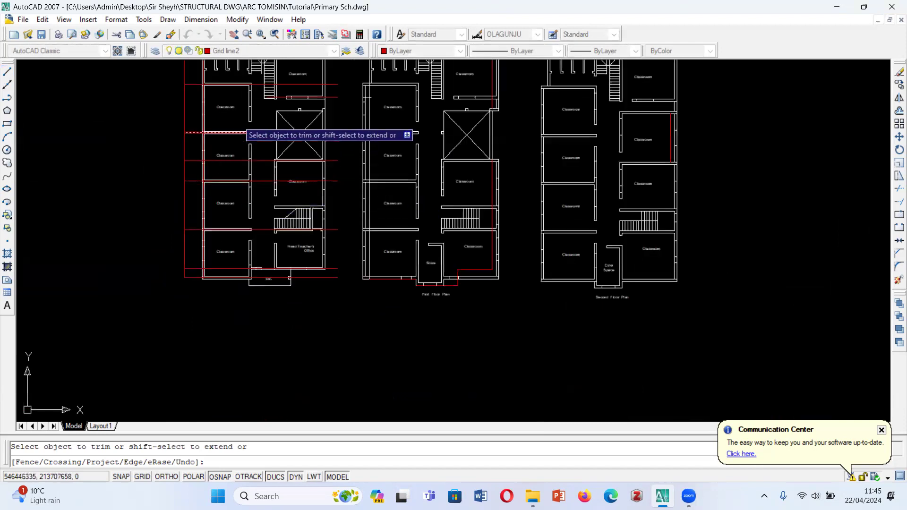
scroll(209, 318, "up", 3)
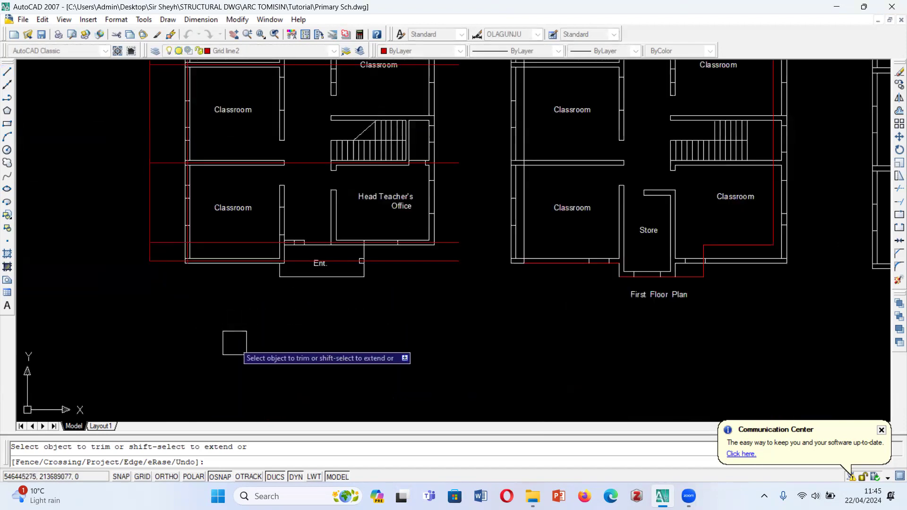
scroll(234, 343, "down", 3)
key("Escape")
scroll(231, 105, "up", 3)
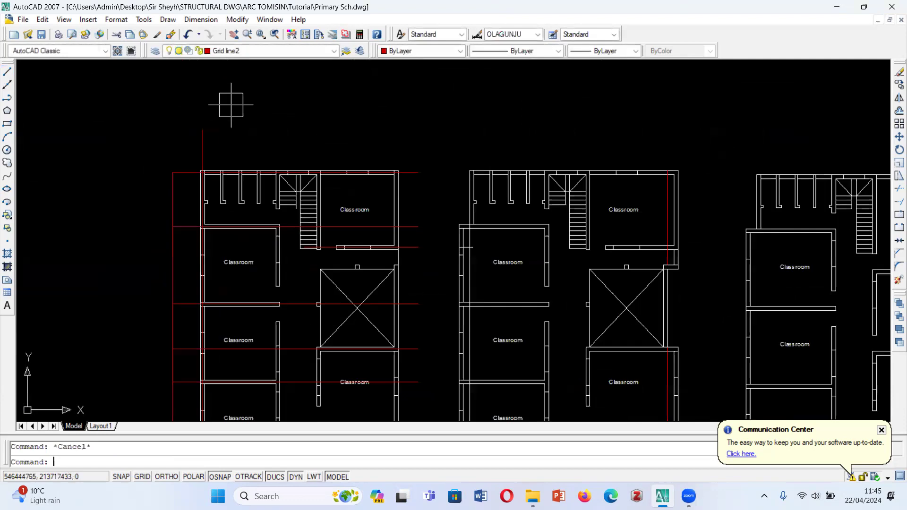
key("Delete")
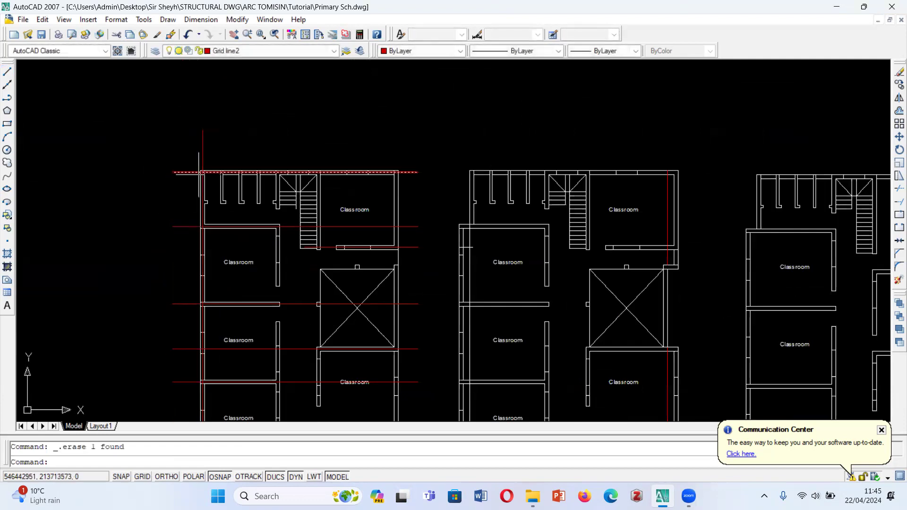
- Copy the left outer wall's vertical grid line from the building's top-left corner to the left classrooms' corridor wall
scroll(208, 145, "up", 2)
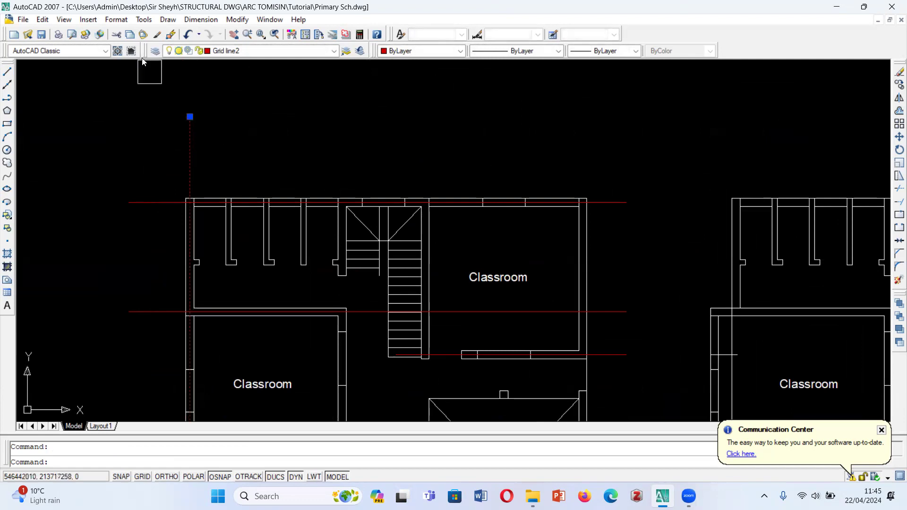
type("co")
key("Return")
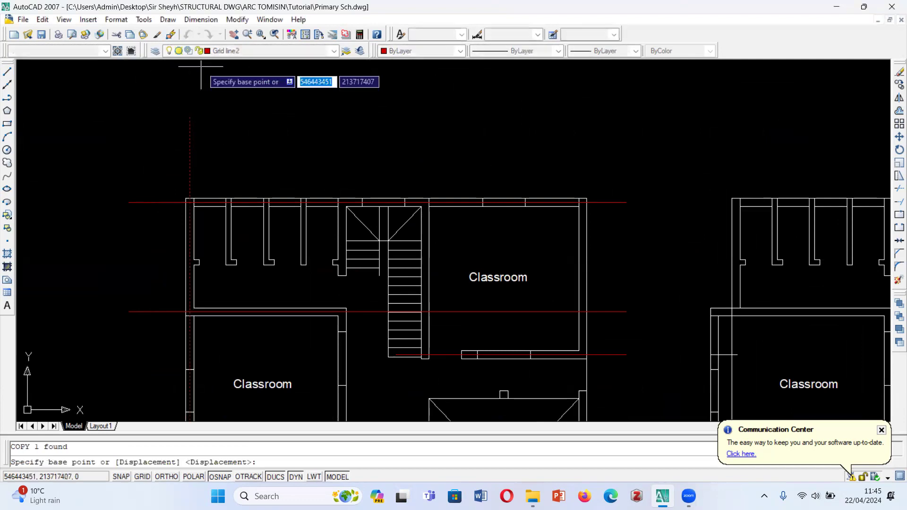
scroll(184, 187, "up", 4)
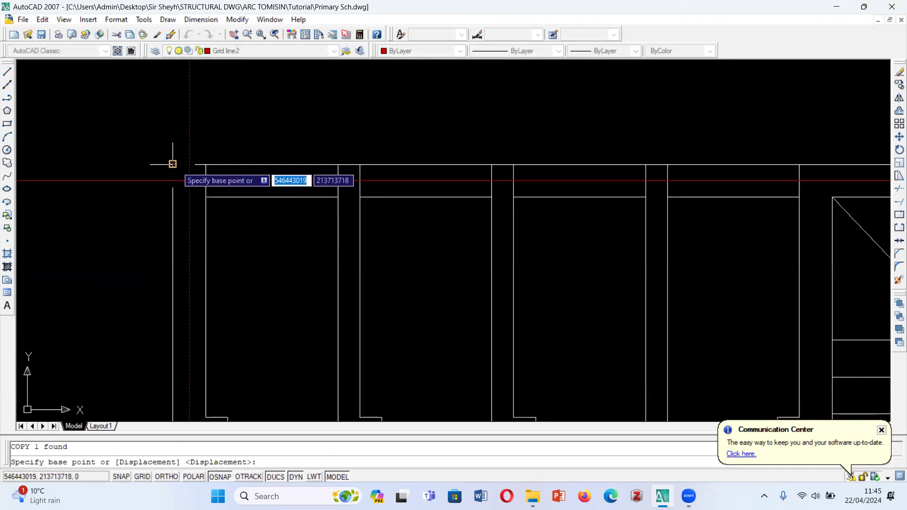
left_click(172, 164)
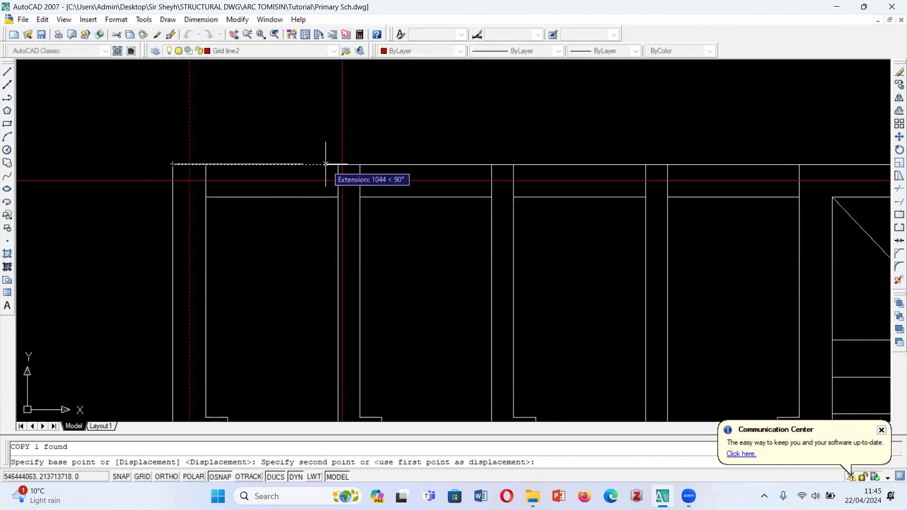
scroll(331, 164, "down", 5)
scroll(305, 222, "up", 6)
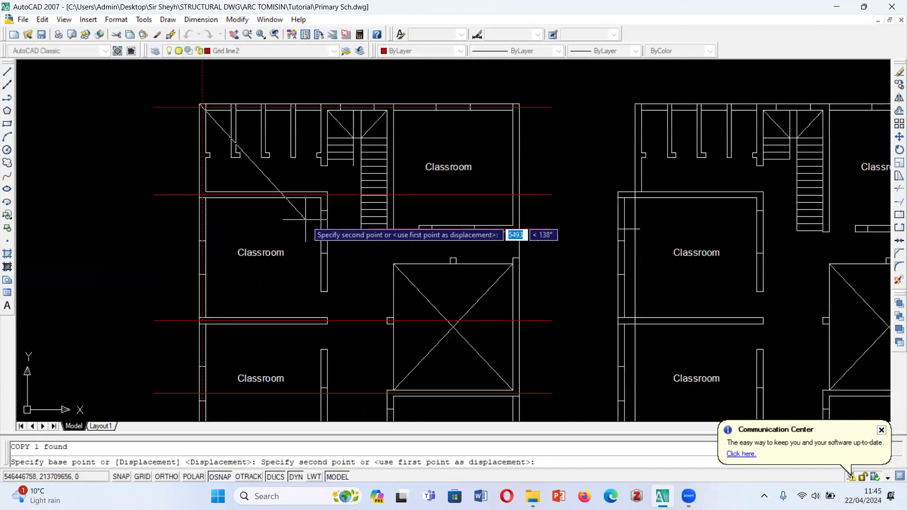
scroll(259, 172, "down", 6)
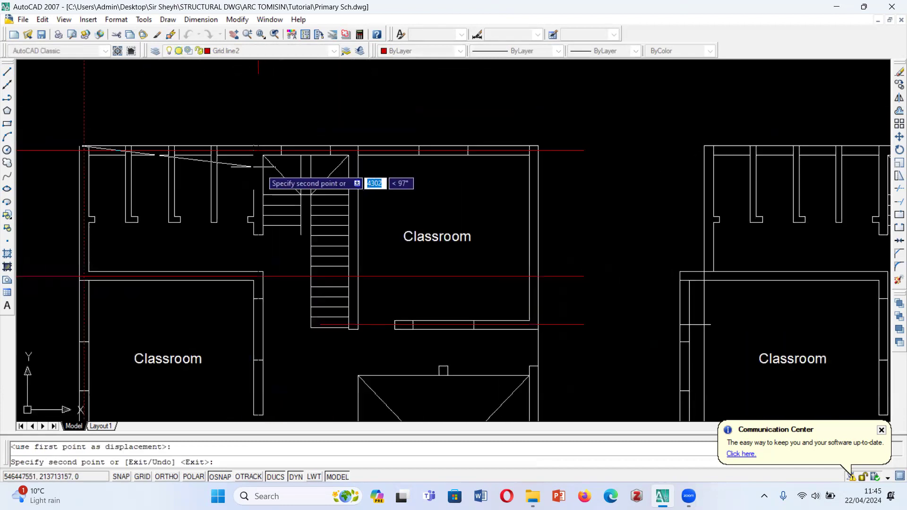
- Place further copies of the vertical grid line on the wall between staircase and upper right classroom and on the right outer wall
scroll(353, 165, "up", 8)
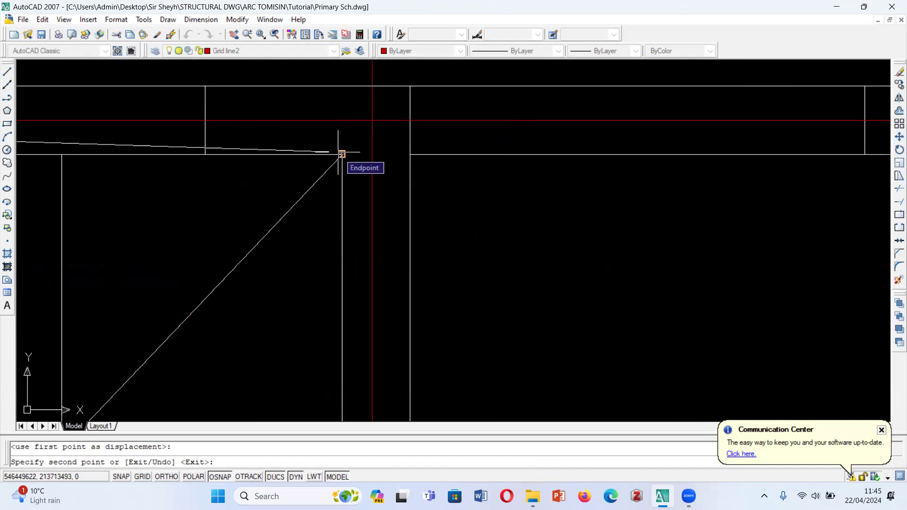
scroll(342, 154, "down", 5)
scroll(392, 180, "up", 7)
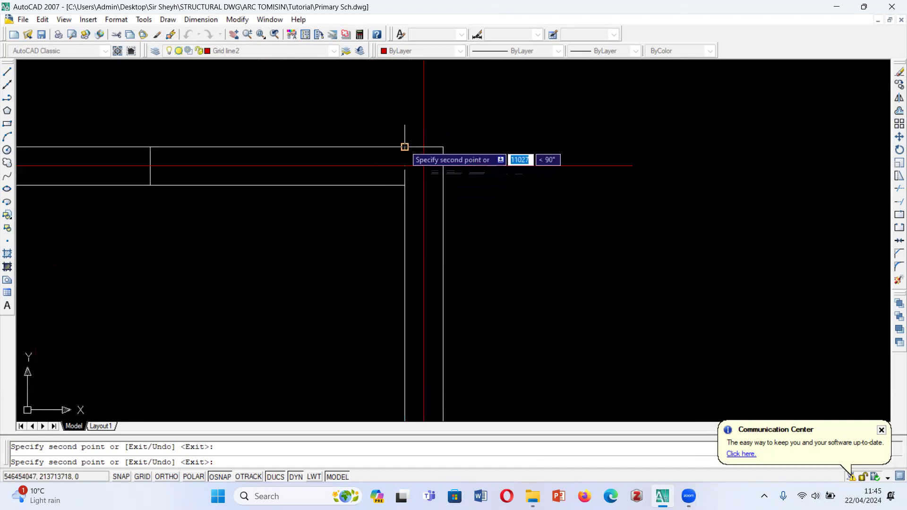
scroll(419, 113, "down", 5)
scroll(399, 187, "down", 3)
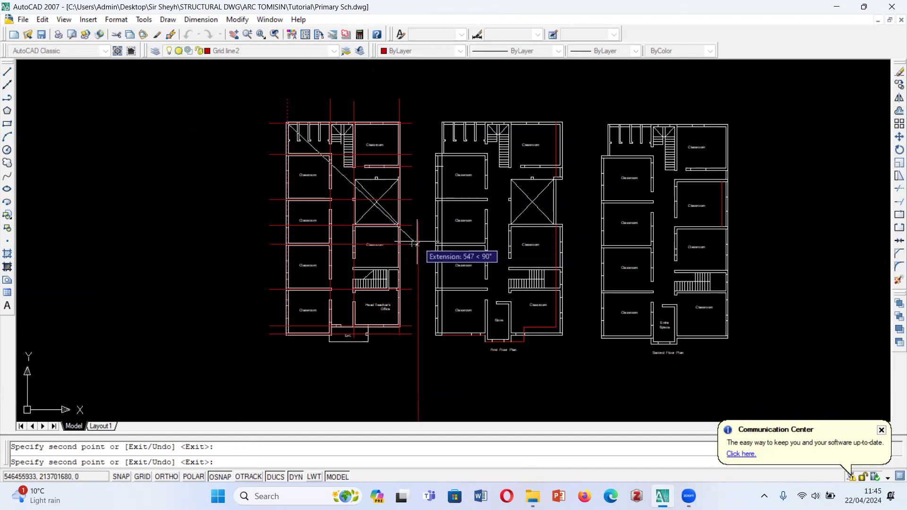
key("Escape")
- Stretch the lower ends of the two corridor wall grid lines straight down past the entrance
scroll(415, 244, "up", 2)
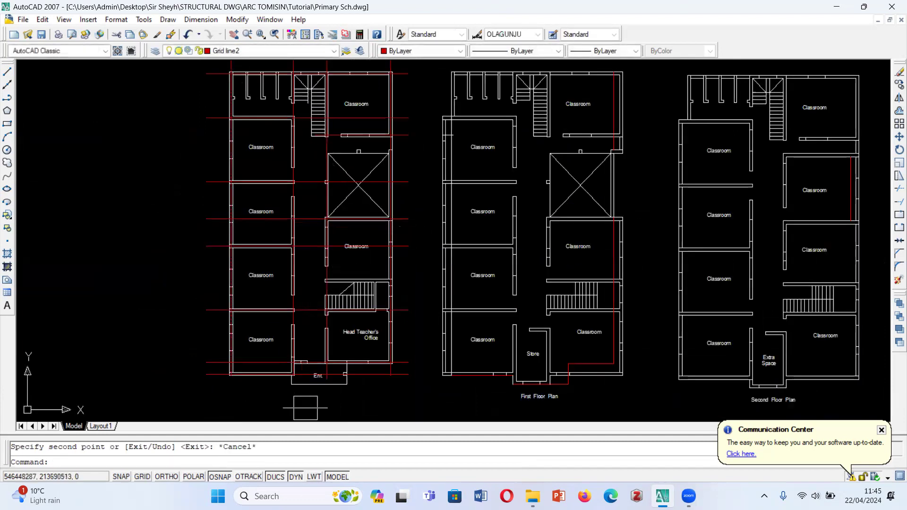
scroll(306, 407, "up", 7)
scroll(378, 221, "down", 2)
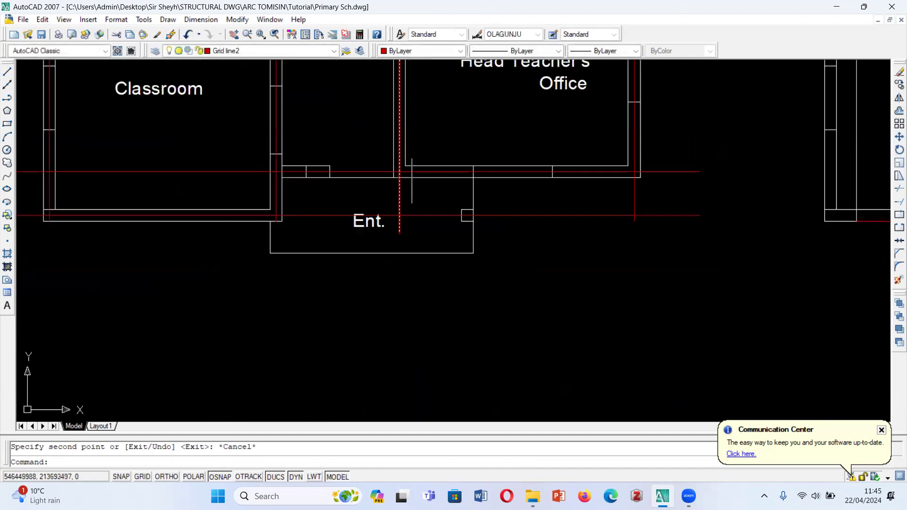
left_click(399, 233)
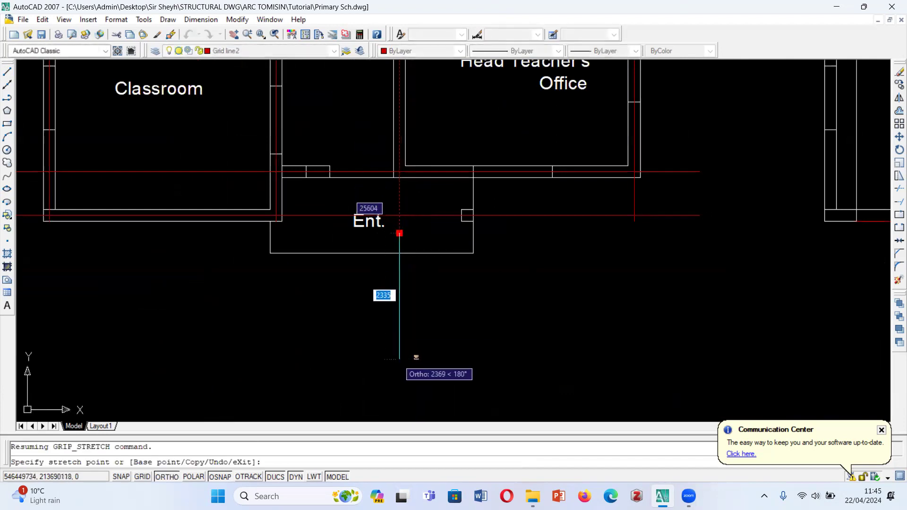
scroll(290, 224, "up", 3)
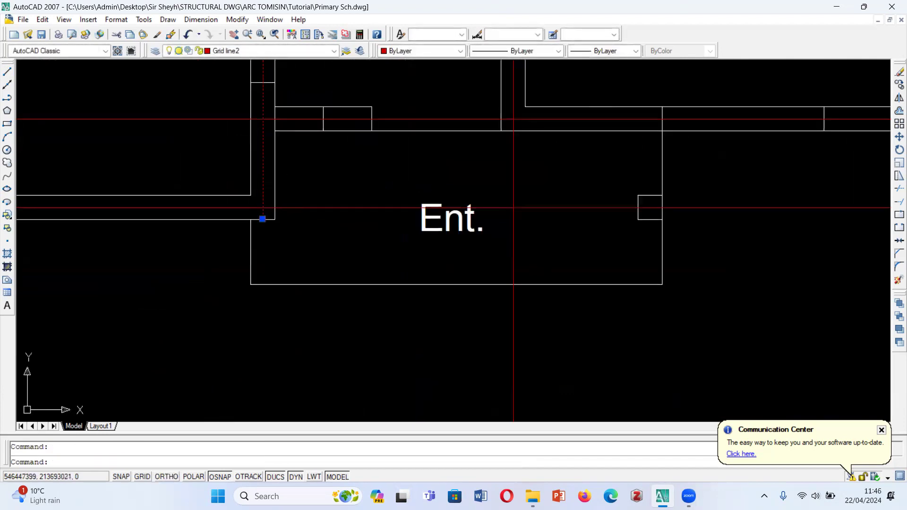
left_click(263, 219)
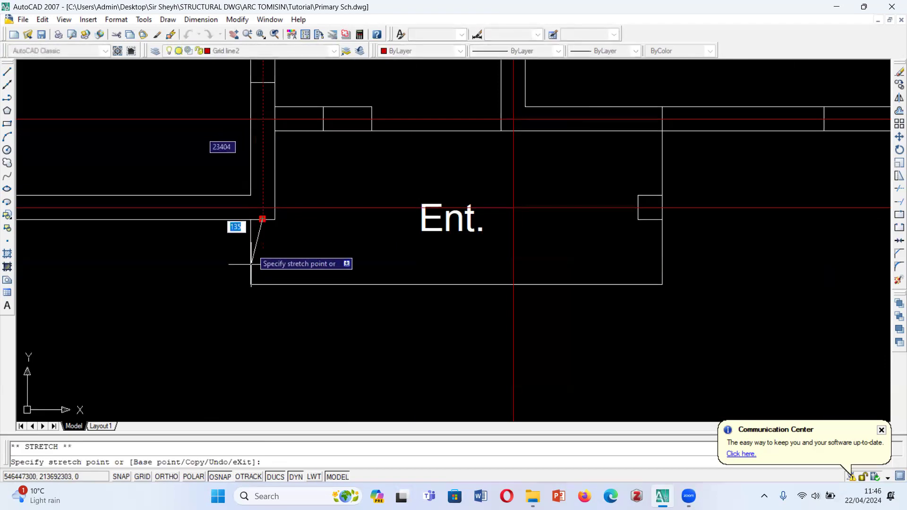
scroll(303, 255, "down", 4)
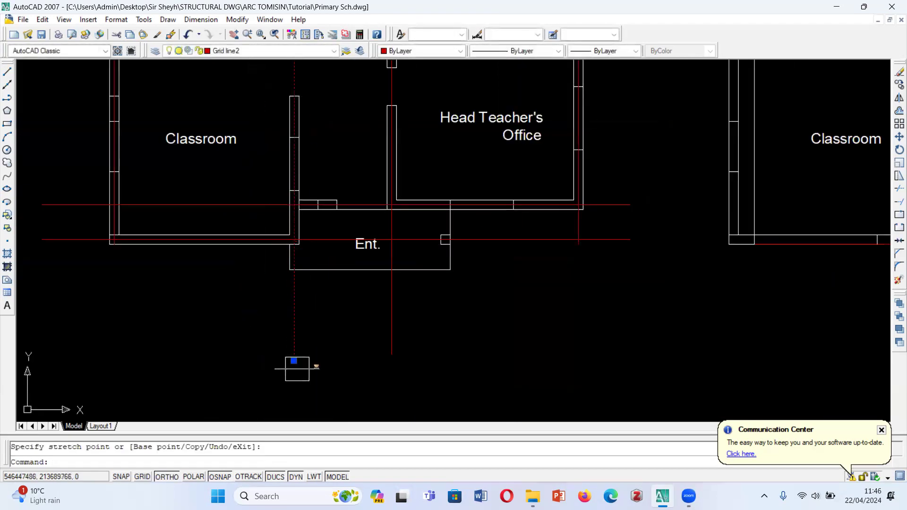
key("Escape")
- Draw a horizontal helper line just above the ground floor plan, across the upper ends of the vertical grid lines
scroll(295, 364, "down", 5)
scroll(258, 228, "up", 2)
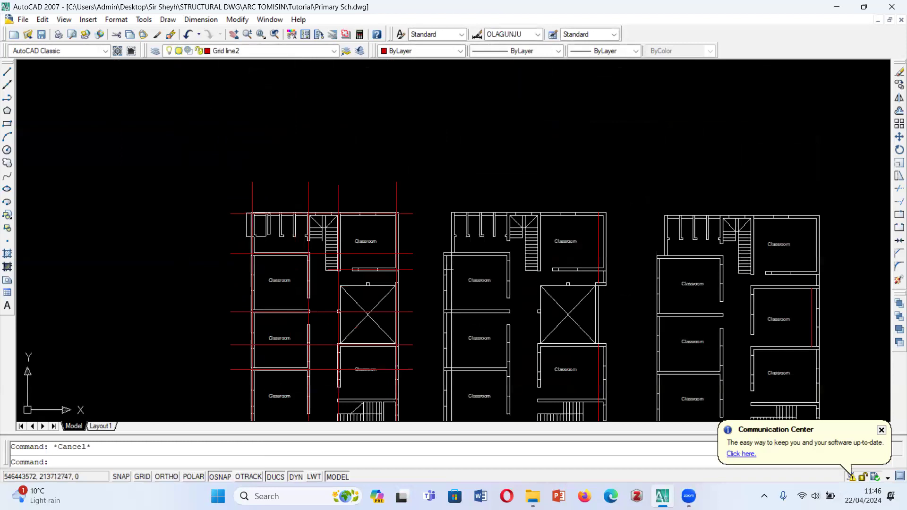
left_click(7, 72)
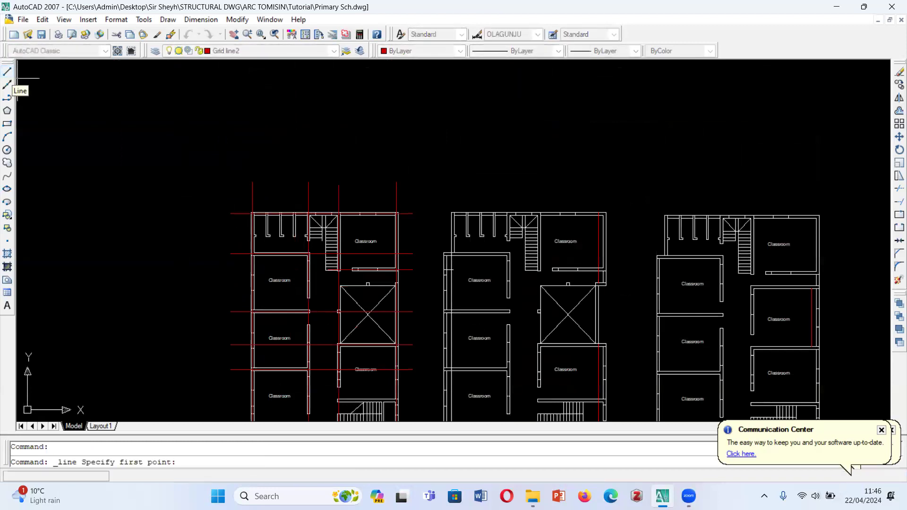
left_click(234, 197)
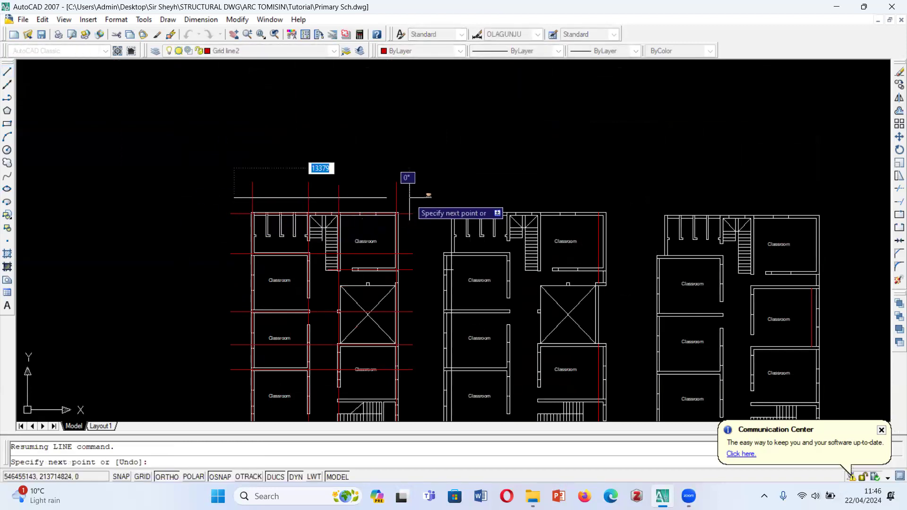
key("Escape")
- Draw a horizontal helper line just below the ground floor's entrance, spanning all the vertical grid lines
scroll(371, 179, "down", 4)
scroll(364, 308, "up", 3)
scroll(363, 308, "up", 3)
key("Return")
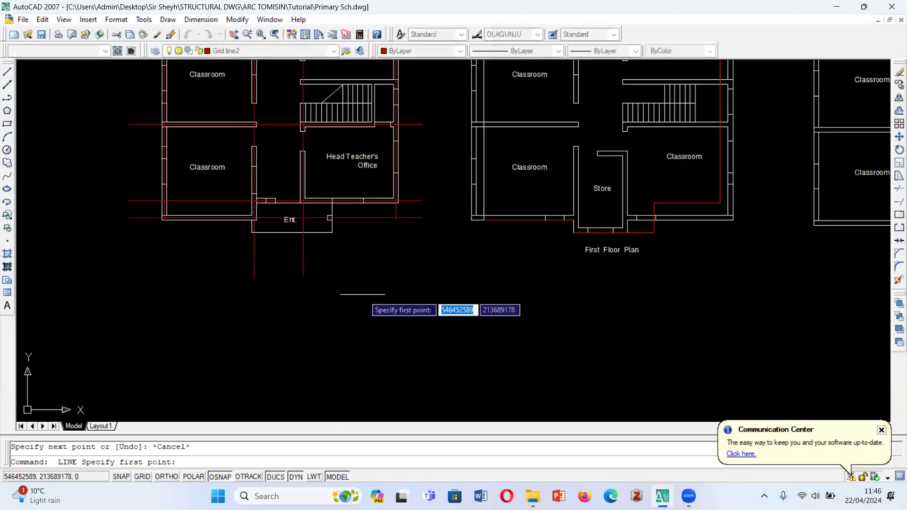
left_click(411, 247)
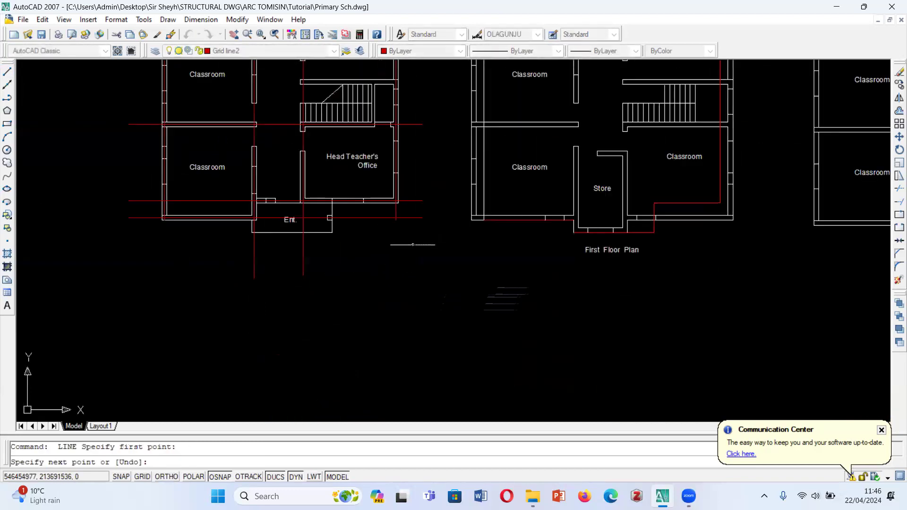
- Extend the left and right outer walls' vertical grid lines down to the horizontal helper line below the entrance
type("ex")
key("Return")
key("Return")
scroll(158, 215, "up", 5)
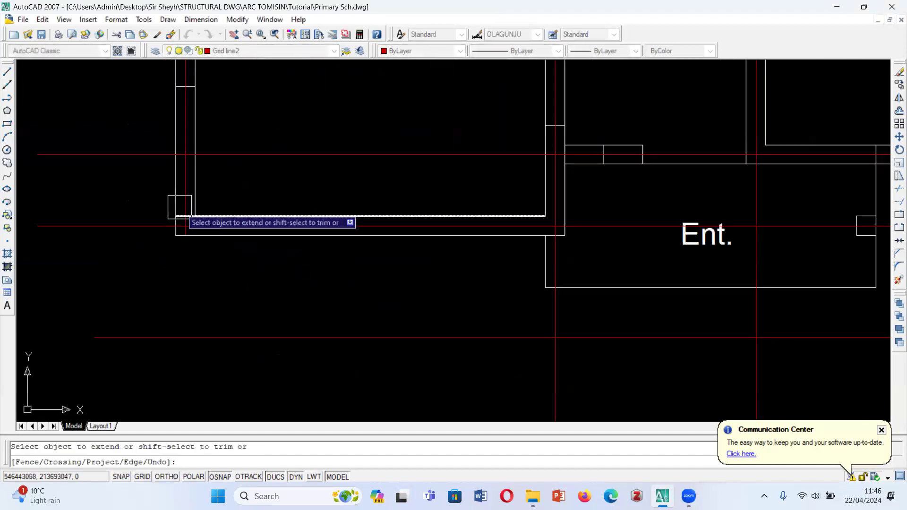
scroll(181, 203, "up", 3)
scroll(179, 205, "down", 2)
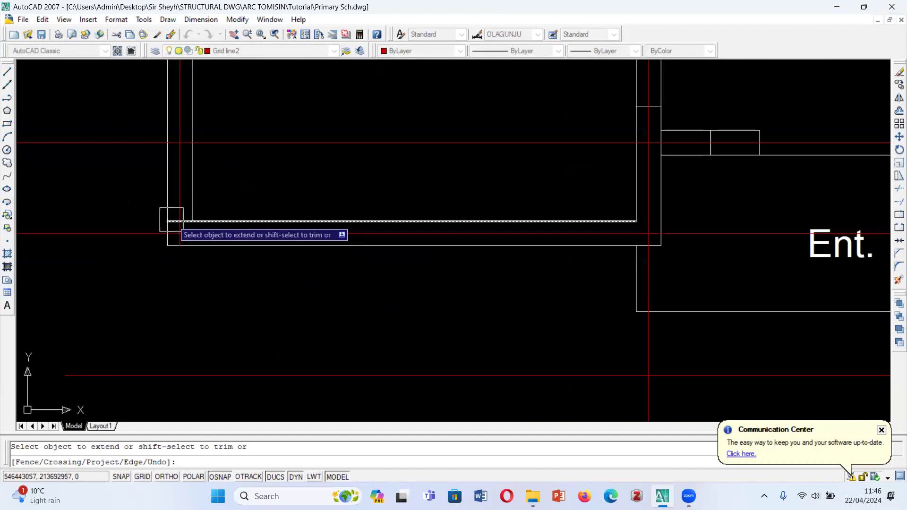
scroll(174, 222, "down", 5)
scroll(160, 245, "up", 2)
scroll(185, 189, "up", 5)
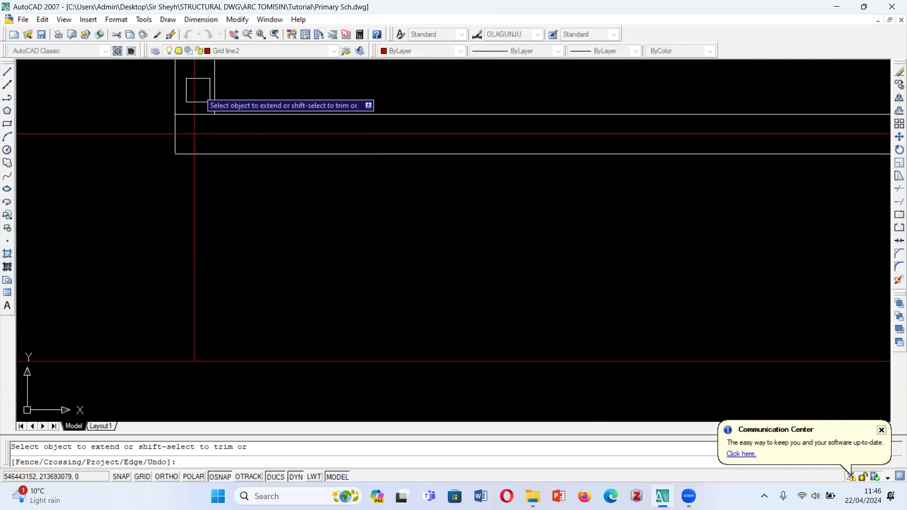
scroll(177, 273, "down", 5)
scroll(500, 332, "up", 5)
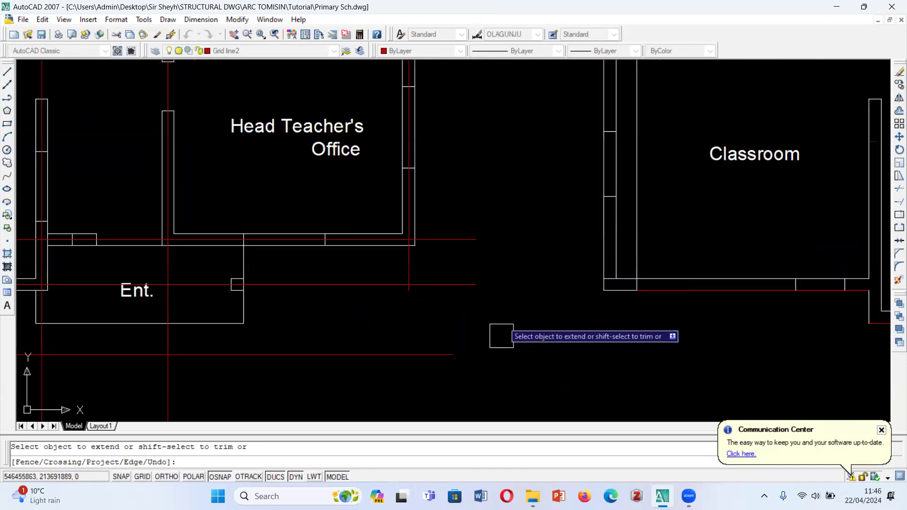
scroll(338, 301, "down", 6)
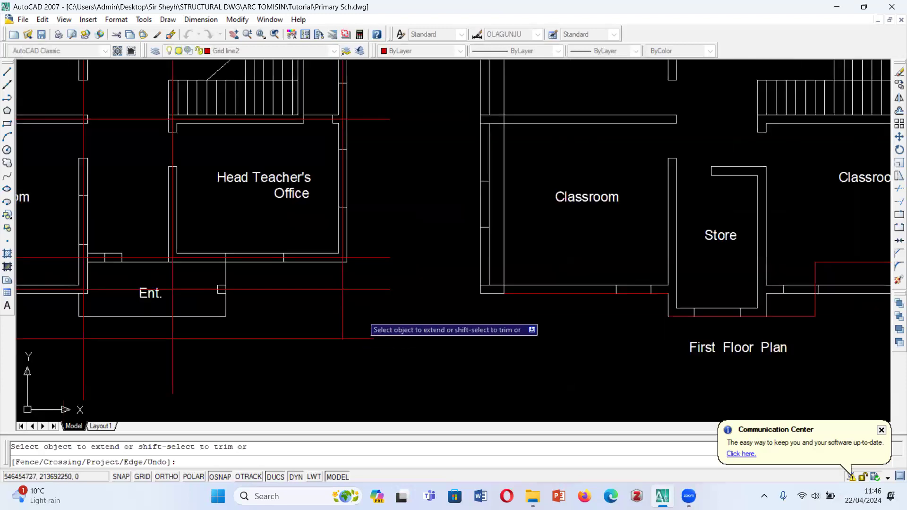
scroll(412, 304, "up", 4)
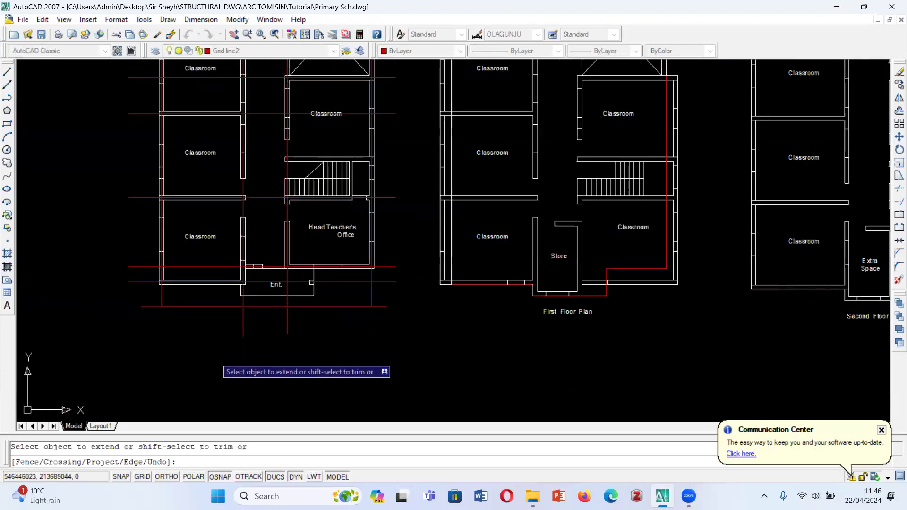
- Adjust the vertical grid lines' ends to the two horizontal helper lines, trimming the corridor lines' overhang below the entrance
scroll(274, 303, "down", 5)
scroll(310, 115, "up", 4)
left_click(364, 115)
left_click(141, 135)
scroll(265, 128, "down", 4)
scroll(288, 294, "up", 5)
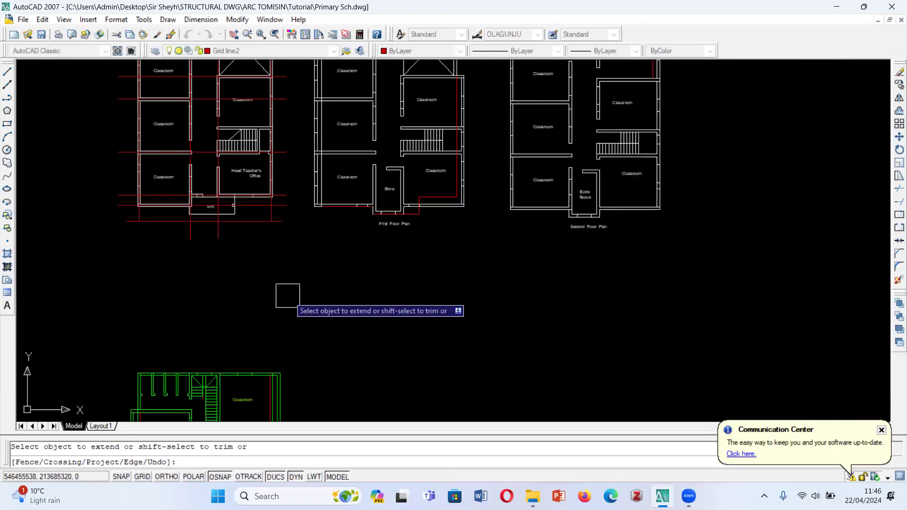
left_click(445, 235)
left_click(194, 279, "shift")
key("Escape")
- Erase the two horizontal helper lines below and above the ground floor plan
left_click(409, 195)
scroll(366, 307, "down", 2)
key("Delete")
scroll(304, 298, "down", 4)
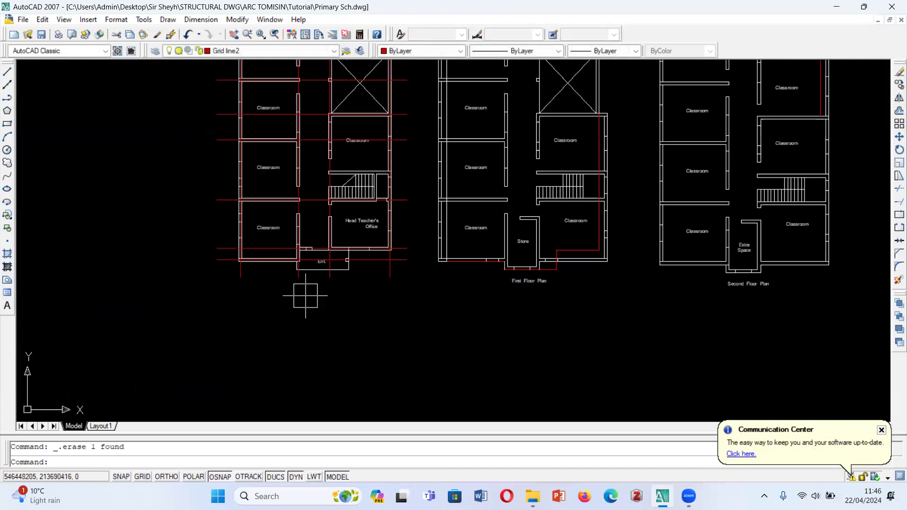
scroll(320, 172, "up", 2)
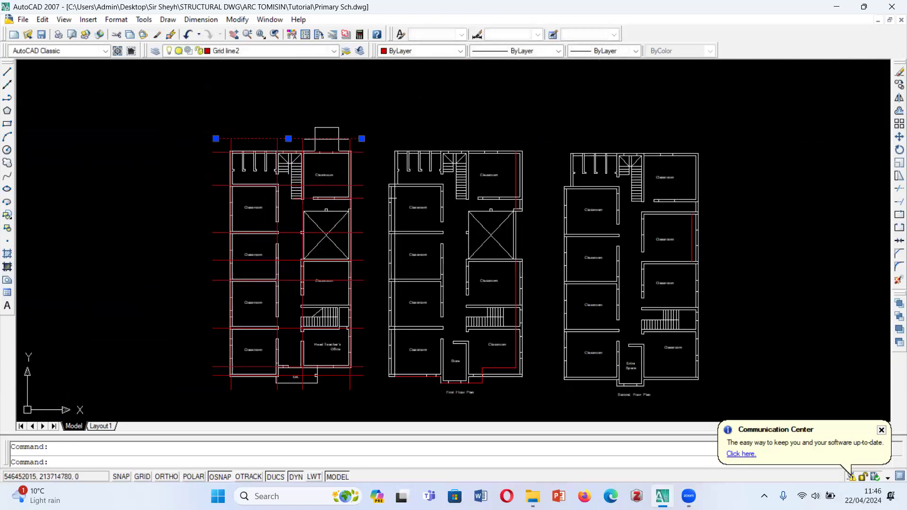
key("Delete")
scroll(282, 108, "up", 2)
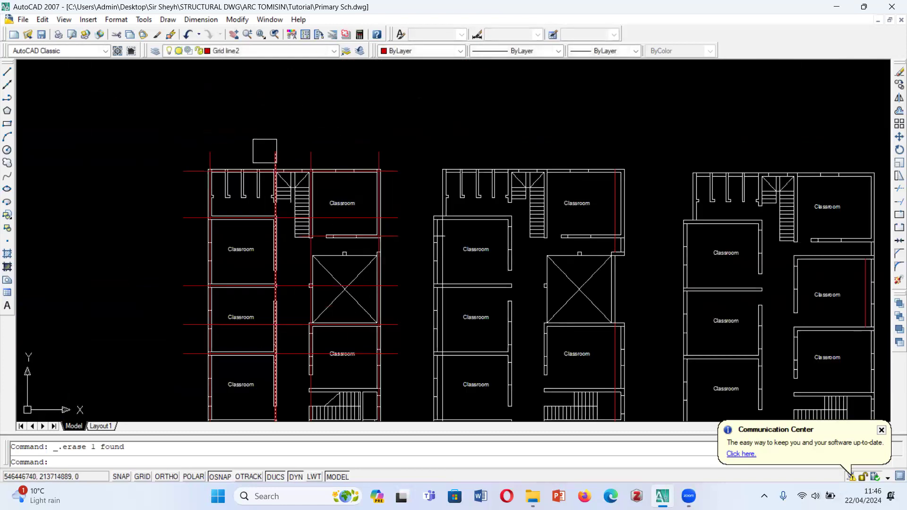
- Draw a horizontal and a vertical construction line crossing each other in the empty space above and left of the ground floor plan
scroll(251, 151, "down", 3)
scroll(251, 151, "up", 2)
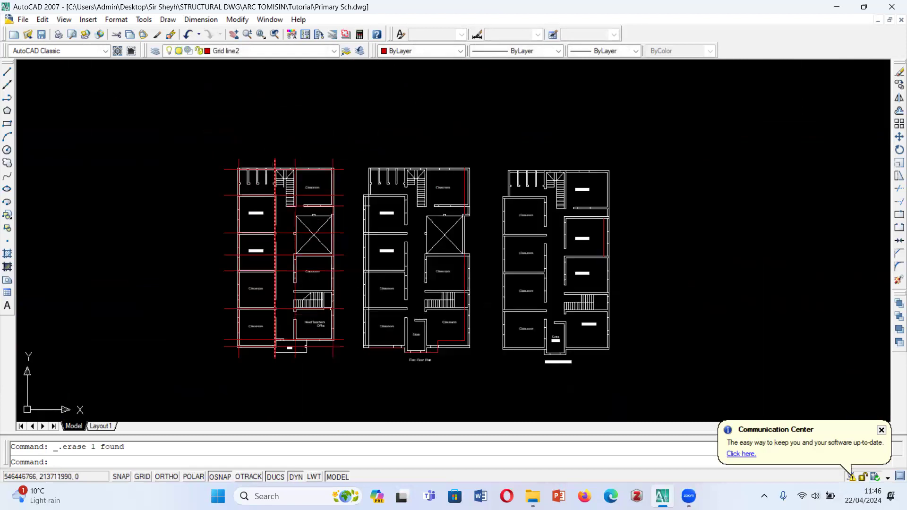
left_click(7, 72)
key("F8")
key("Escape")
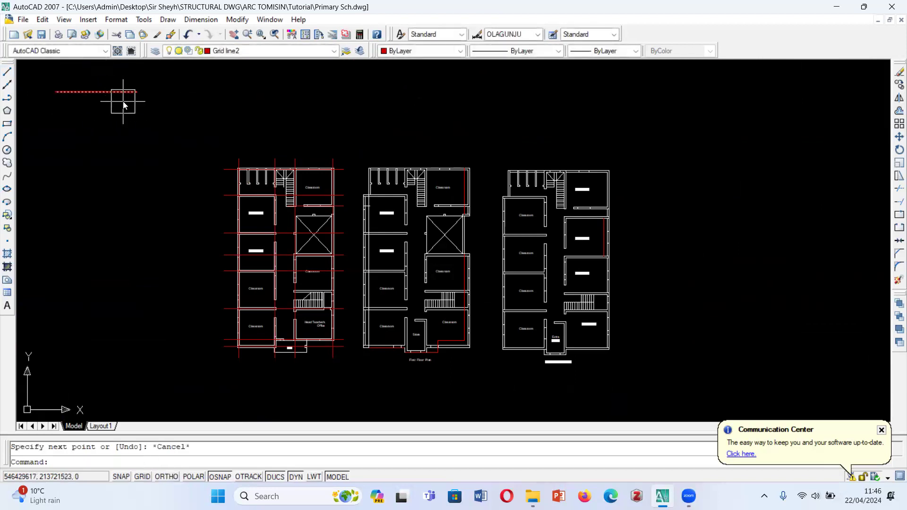
key("Return")
left_click(83, 79)
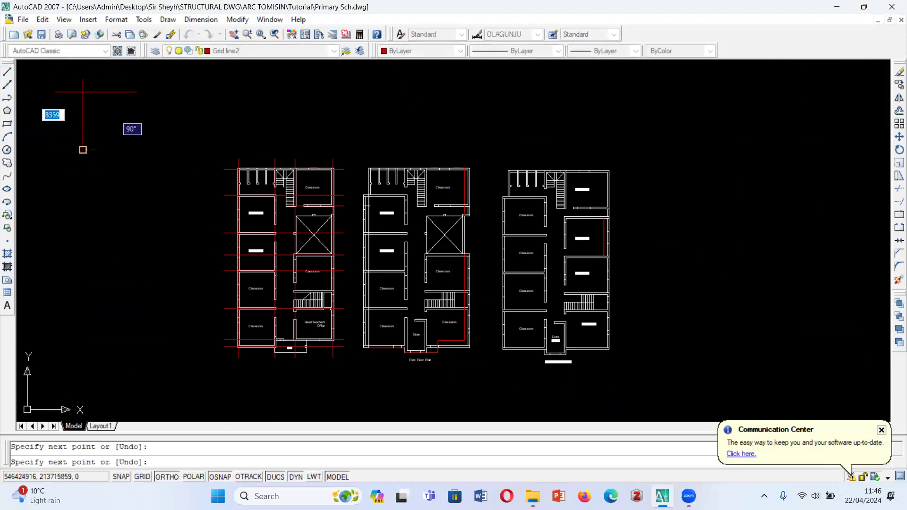
key("Escape")
- Offset the horizontal construction line 225 downward and the vertical construction line 225 to its right
scroll(71, 72, "up", 5)
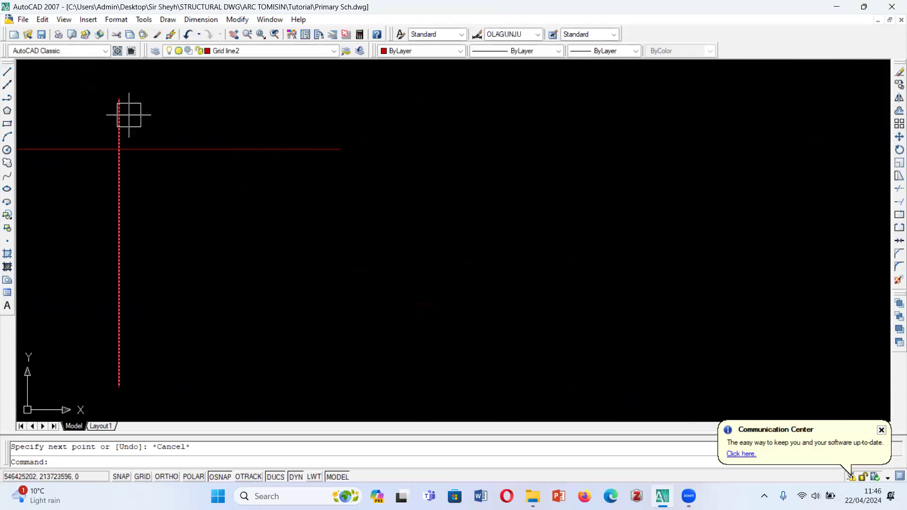
type("o")
key("Return")
type("22")
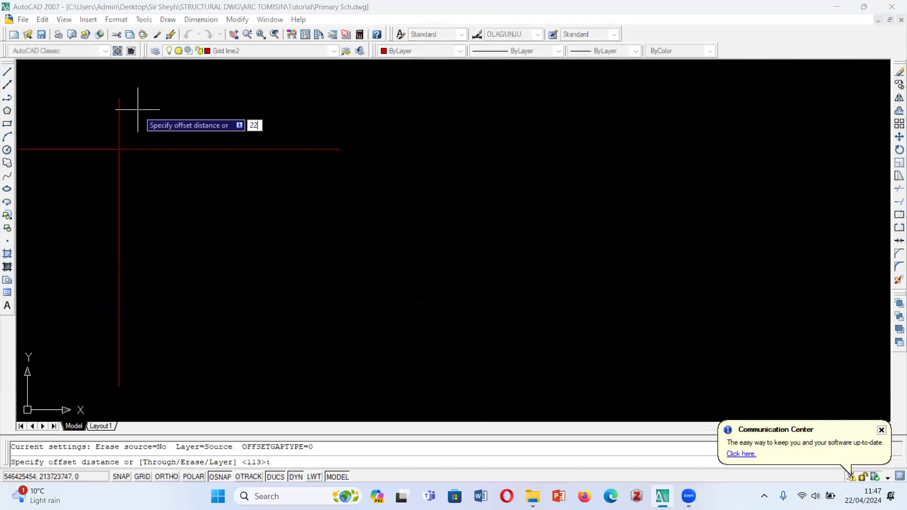
key("Return")
left_click(140, 148)
left_click(140, 203)
left_click(118, 185)
left_click(158, 193)
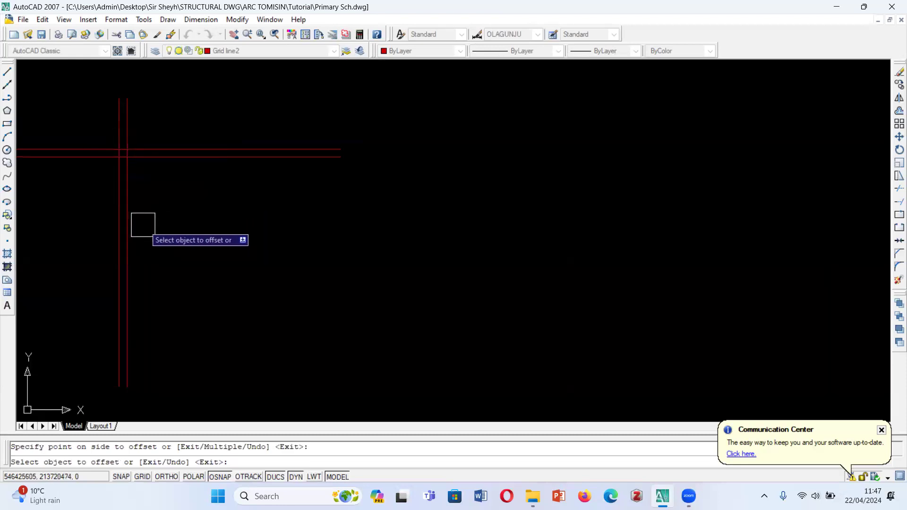
key("Escape")
key("Return")
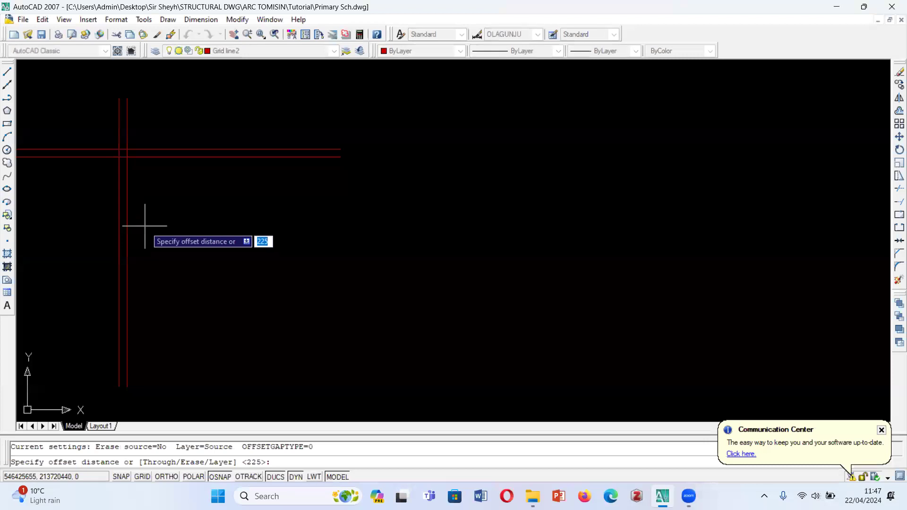
key("Return")
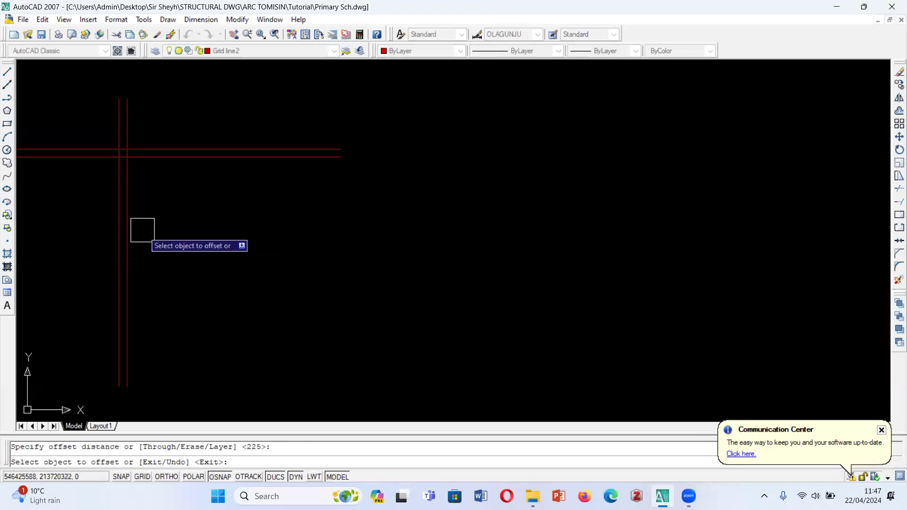
key("Escape")
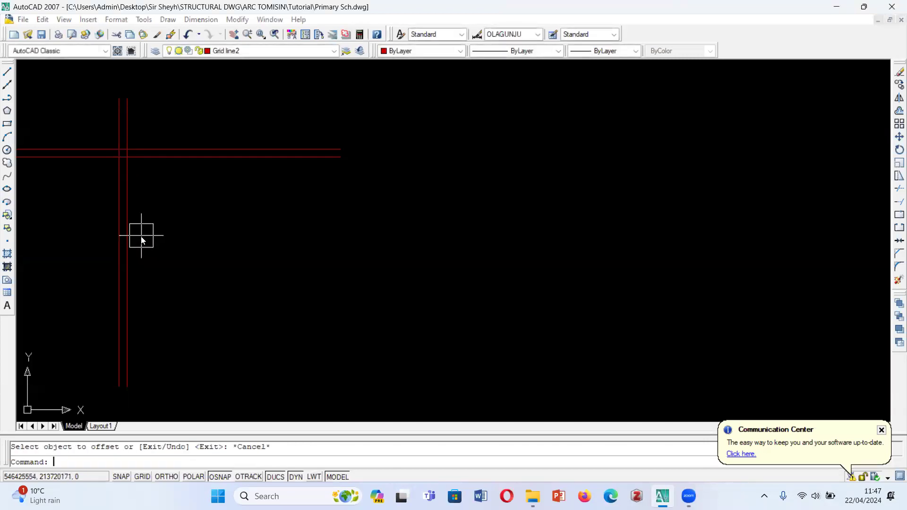
- Offset the second vertical construction line 450 to its right
key("Return")
type("45")
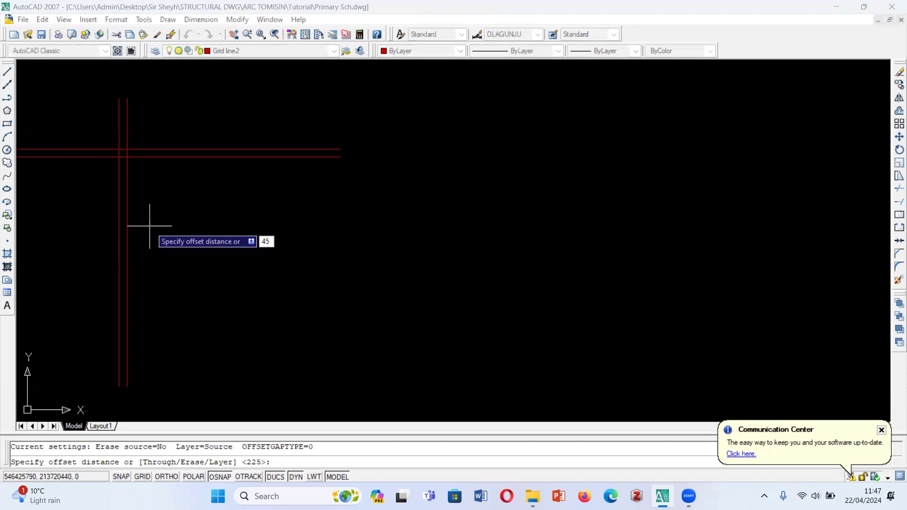
type("0")
key("Return")
left_click(135, 205)
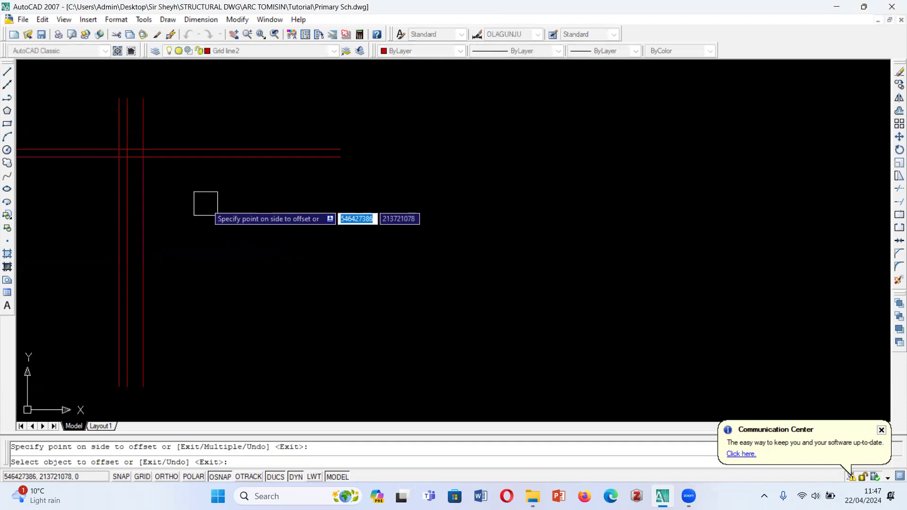
key("Escape")
- Draw a 225 x 225 square and an adjoining 450 x 225 rectangle on the intersections of the construction lines
scroll(116, 143, "up", 5)
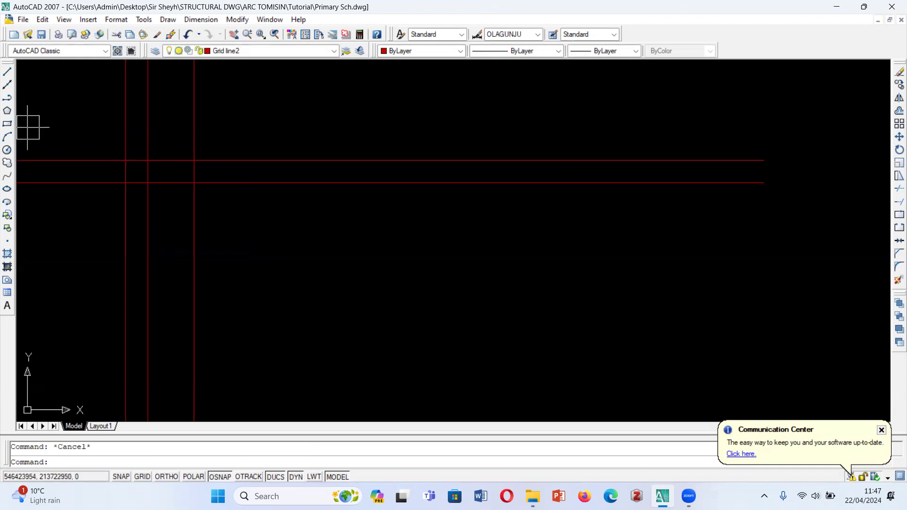
left_click(7, 124)
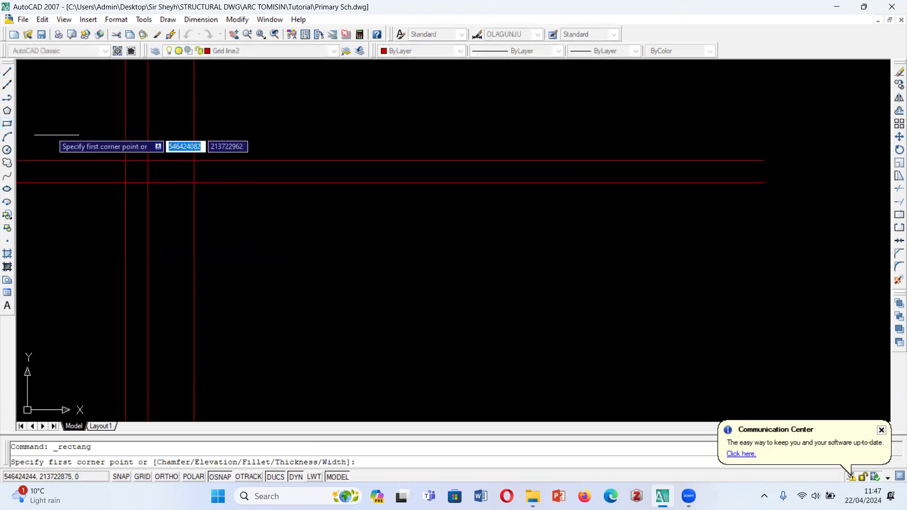
left_click(125, 161)
left_click(148, 183)
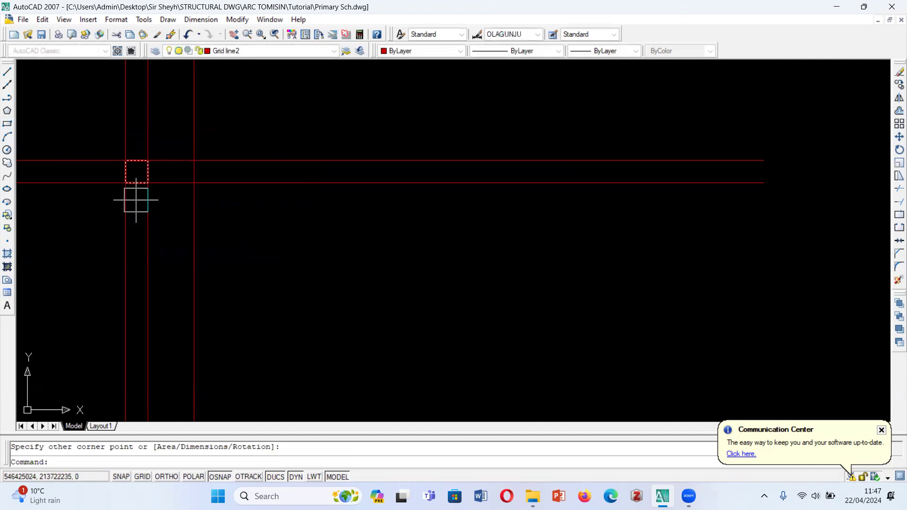
left_click(7, 124)
left_click(148, 161)
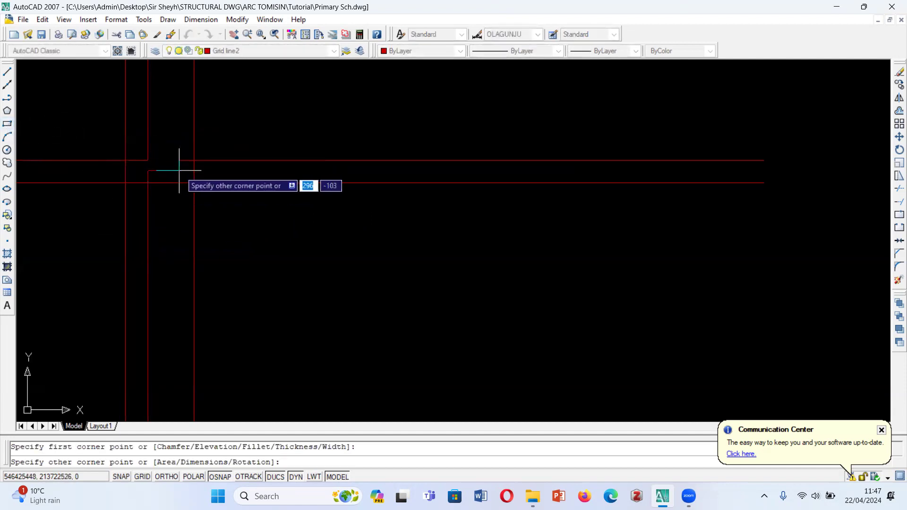
left_click(191, 183)
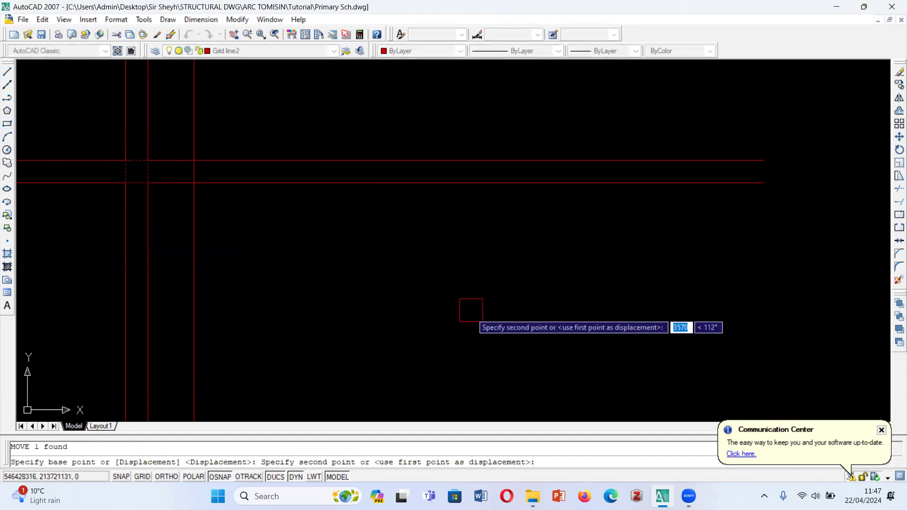
- Move the square and the 450 x 225 rectangle off the construction lines into the empty area below and right of them
left_click(471, 311)
left_click(195, 173)
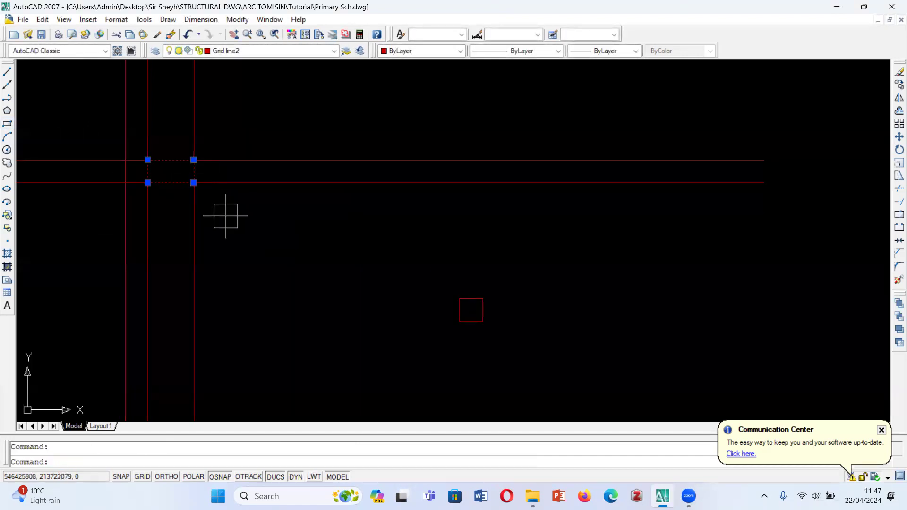
key("space")
left_click(176, 171)
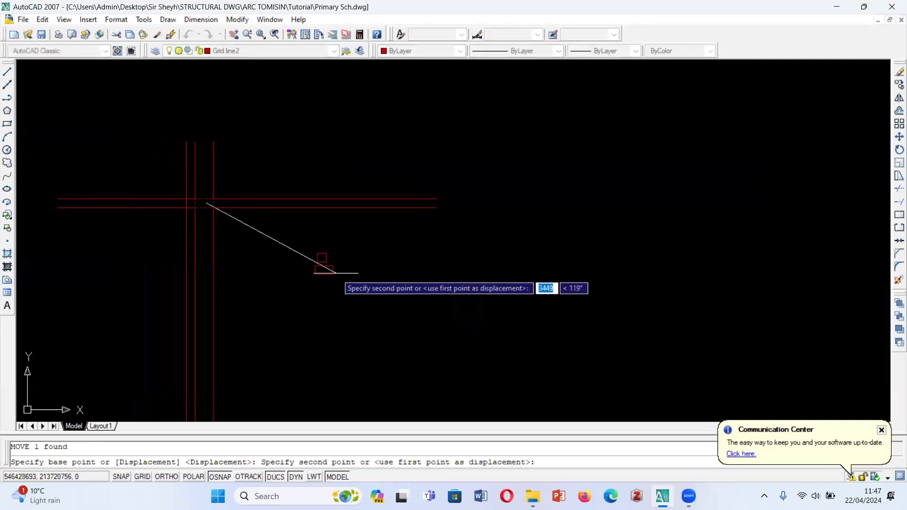
key("Escape")
- Erase all the horizontal and vertical construction lines used to lay out the two rectangles
scroll(310, 260, "down", 3)
left_click(274, 163)
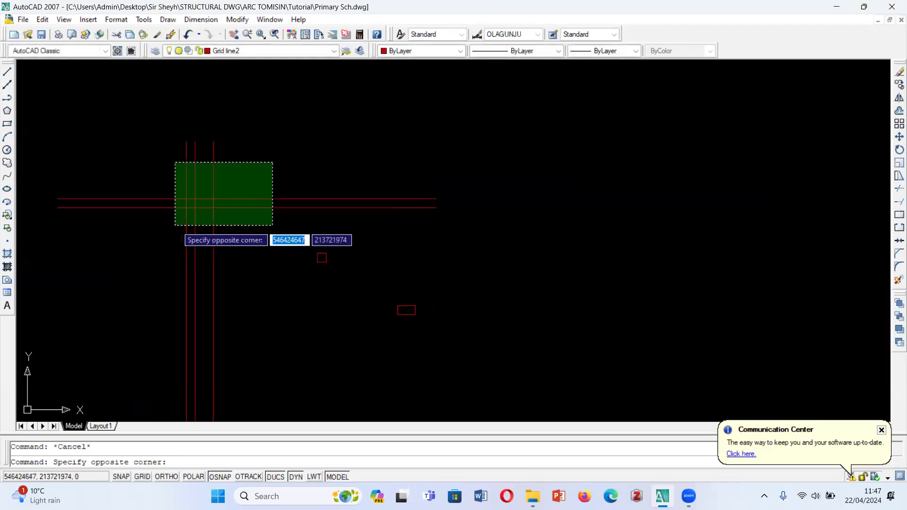
left_click(175, 225)
key("Delete")
scroll(205, 223, "down", 3)
scroll(235, 236, "up", 5)
left_click(198, 220)
left_click(239, 260)
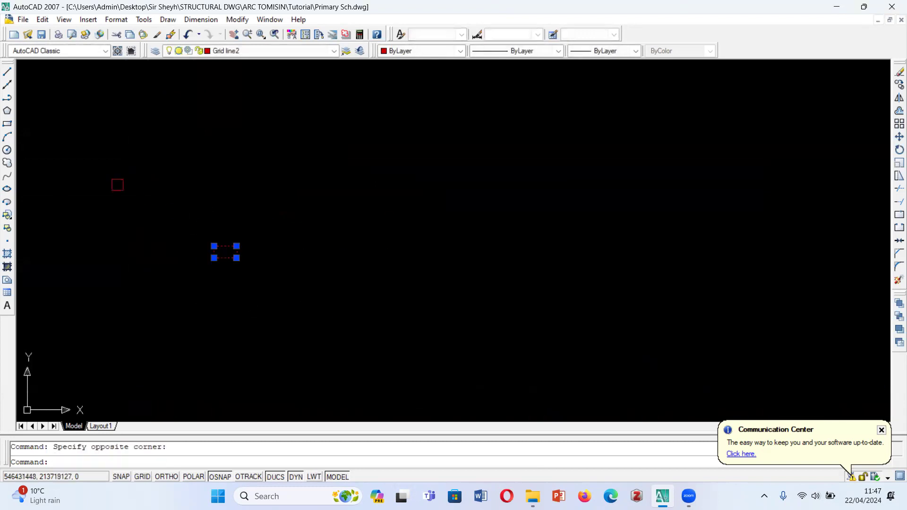
left_click(78, 144)
key("Escape")
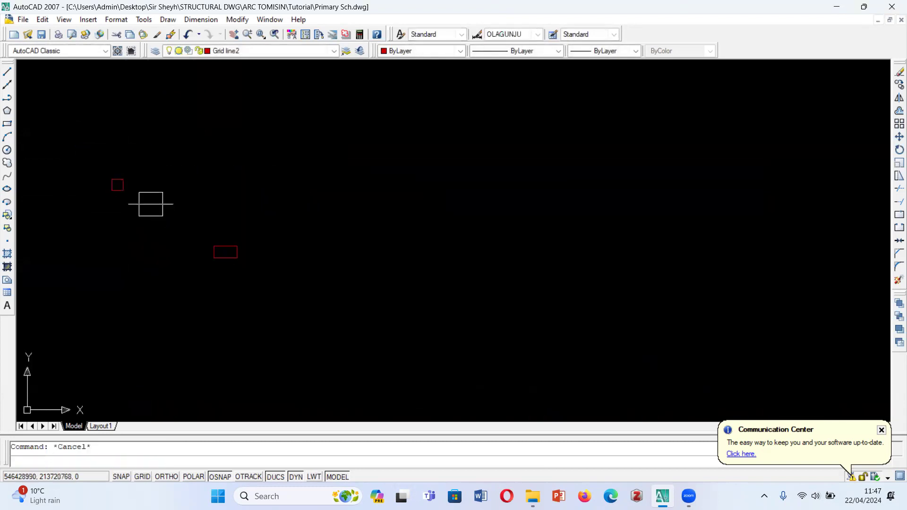
- Move the 225 x 225 square down beside the 450 x 225 rectangle
left_click(128, 198)
type("m")
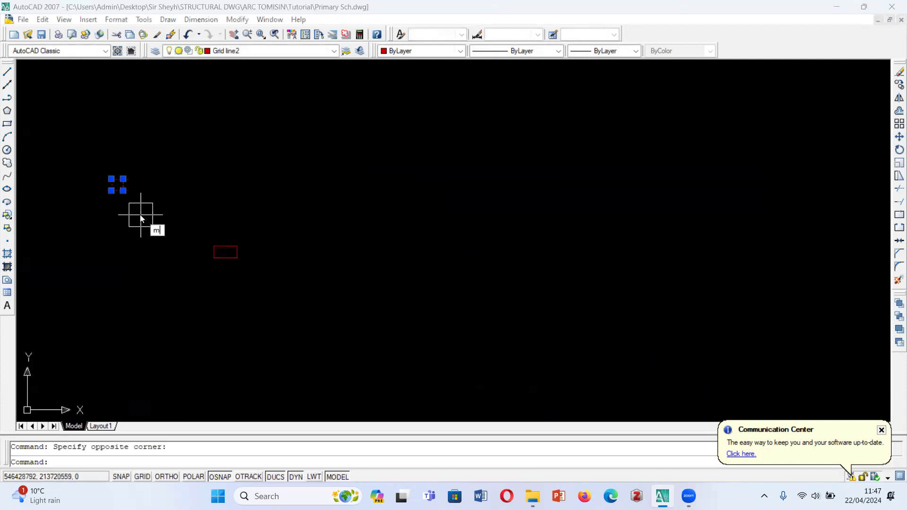
key("Return")
left_click(122, 214)
left_click(176, 276)
- Move the square and the rectangle together to the empty space just left of the ground floor plan's upper classrooms
left_click(156, 232)
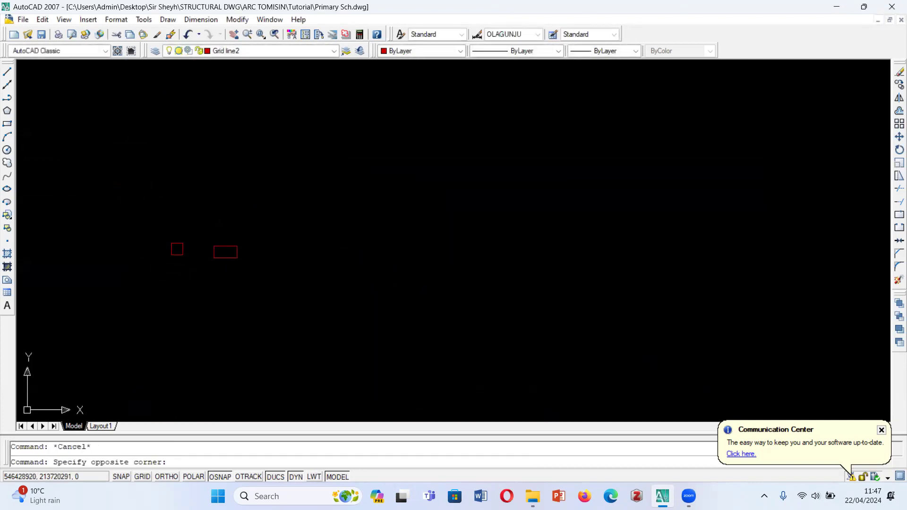
left_click(258, 284)
type("m")
key("Return")
left_click(207, 263)
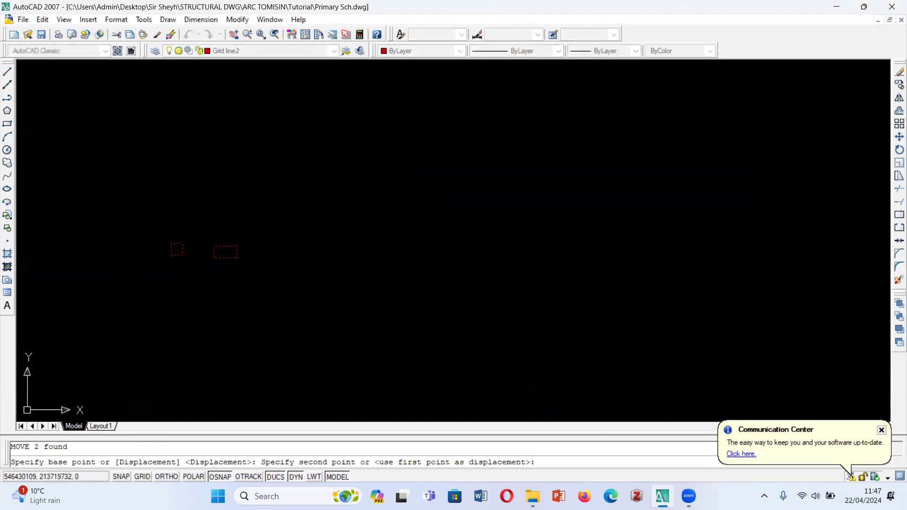
scroll(213, 241, "down", 4)
left_click(278, 330)
- Assign a 0.53 mm lineweight to the square and the rectangle, and turn on lineweight display
scroll(281, 359, "up", 4)
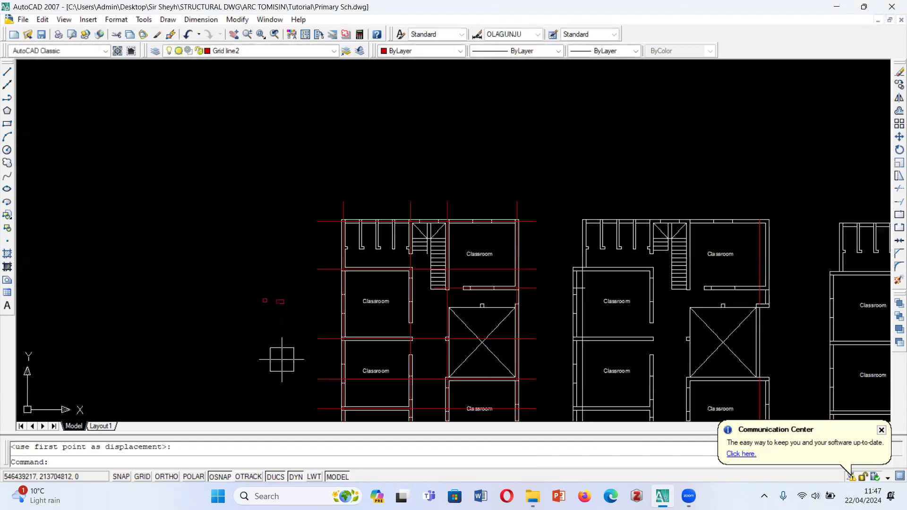
scroll(407, 277, "up", 3)
left_click(87, 229)
left_click(196, 315)
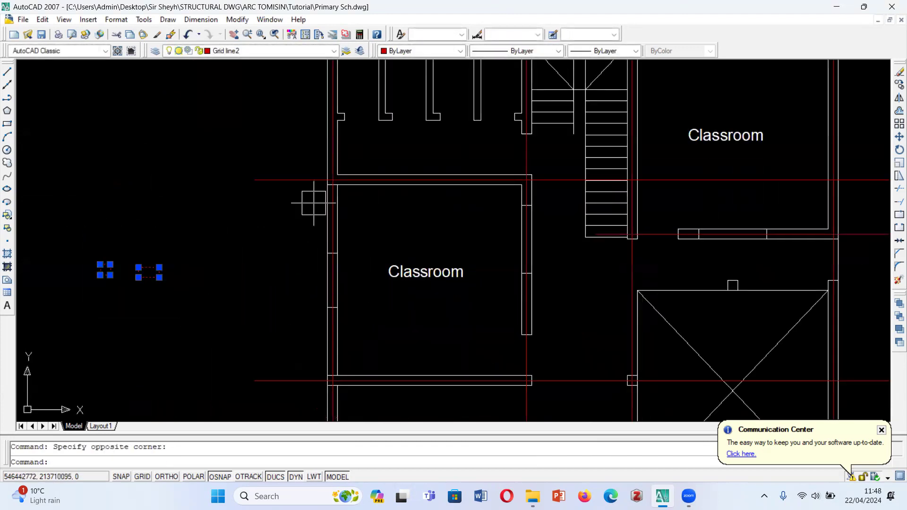
left_click(615, 50)
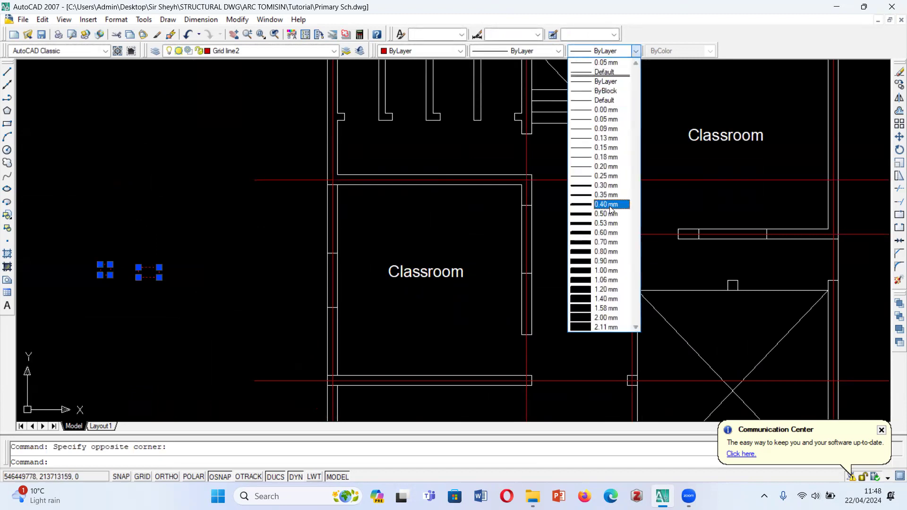
left_click(606, 223)
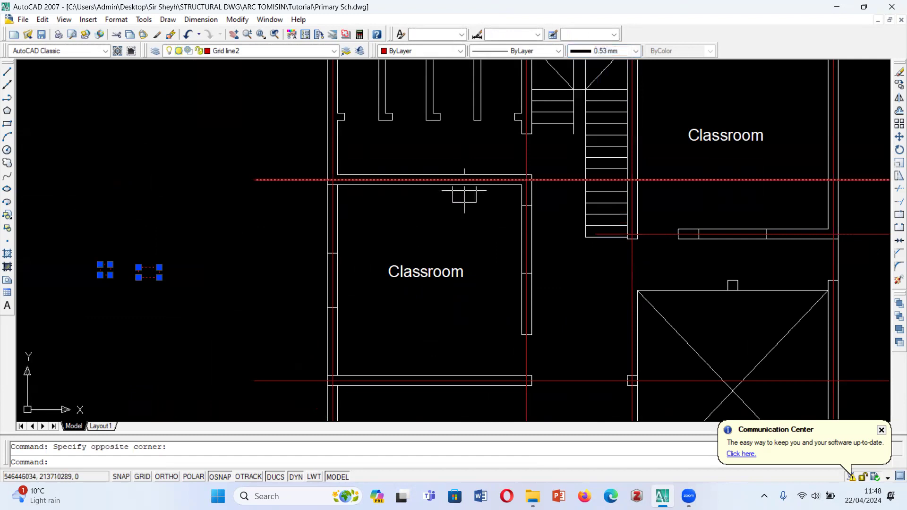
key("Escape")
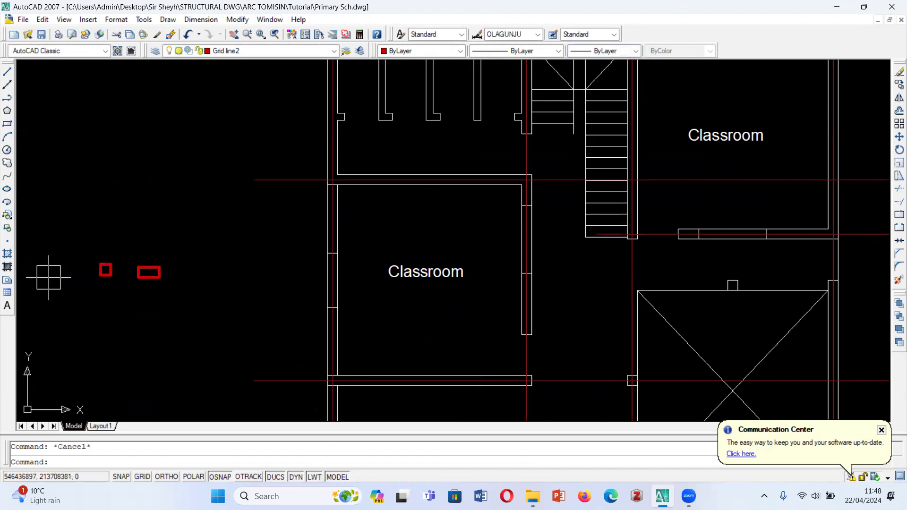
scroll(116, 312, "up", 2)
scroll(208, 234, "down", 3)
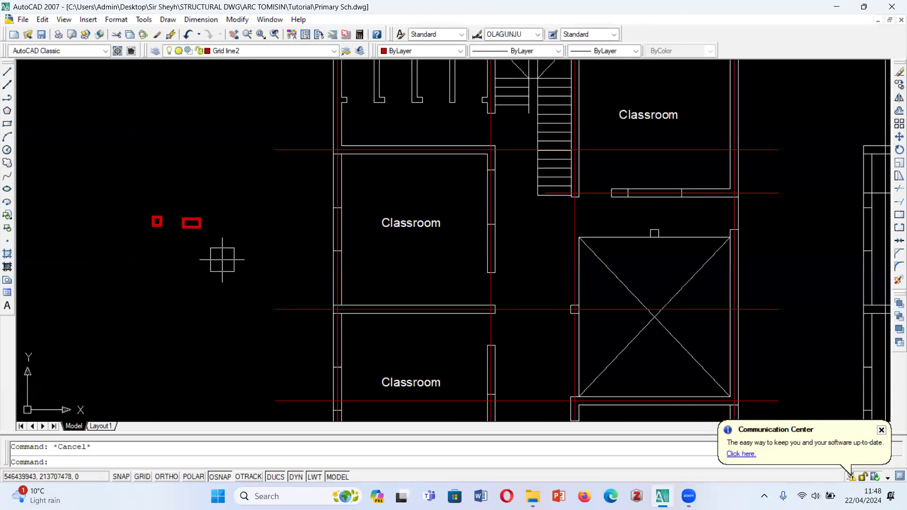
scroll(219, 258, "down", 2)
scroll(184, 251, "up", 6)
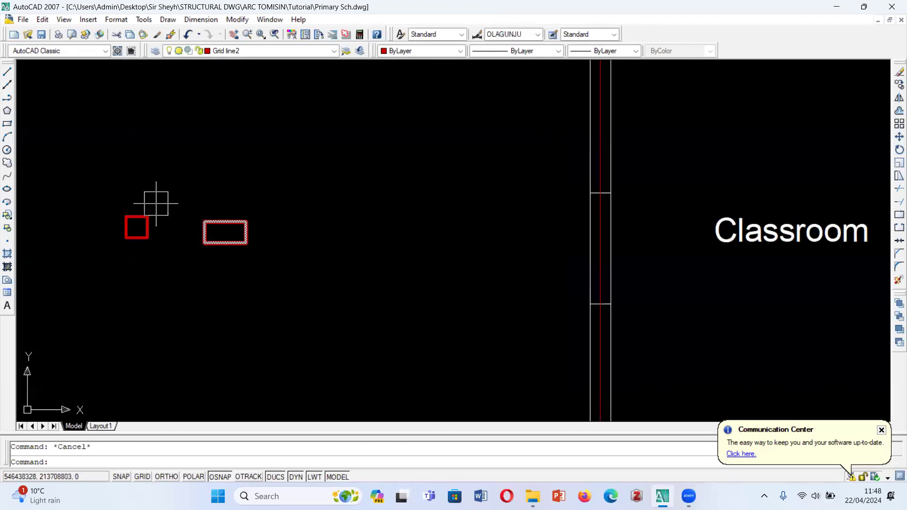
scroll(200, 234, "down", 6)
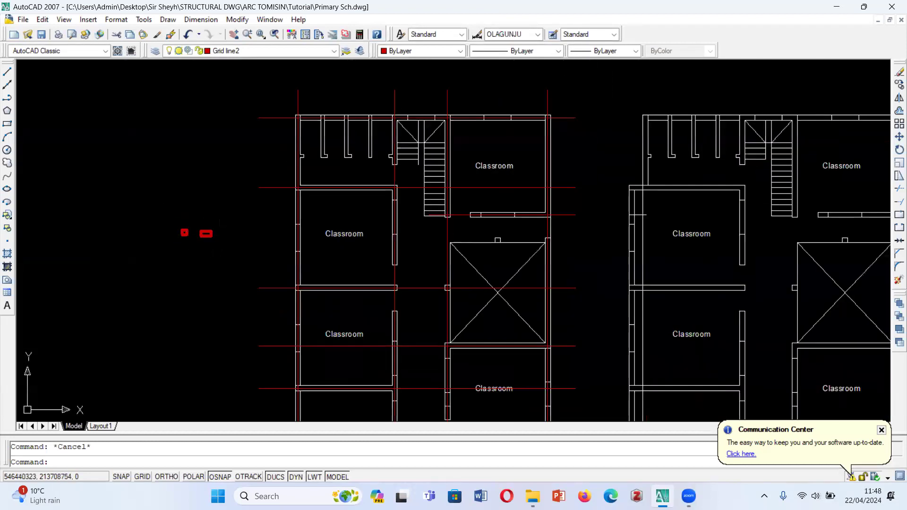
scroll(192, 222, "up", 3)
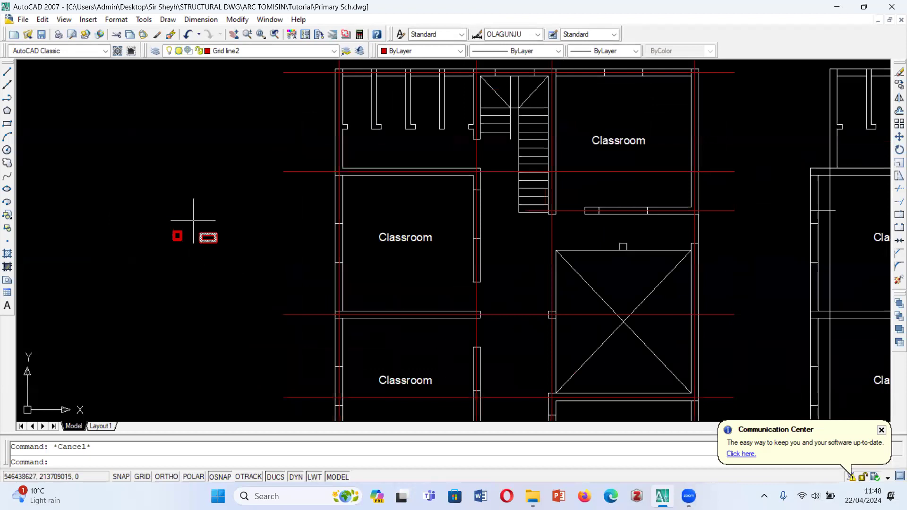
left_click(145, 206)
left_click(208, 293)
key("Escape")
scroll(215, 284, "down", 3)
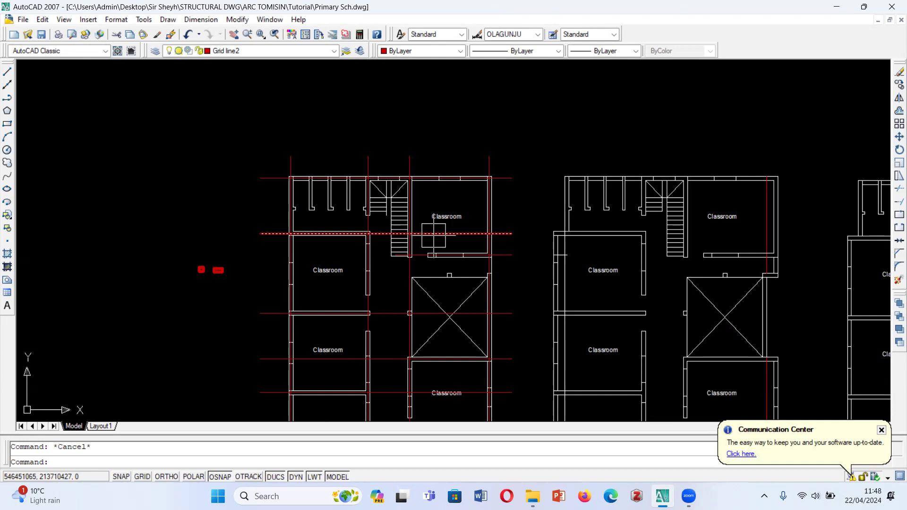
type("m")
key("Return")
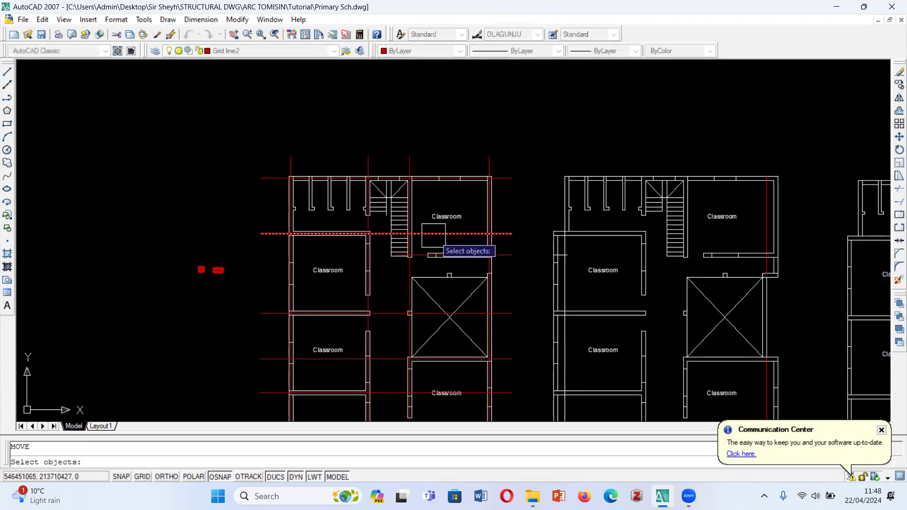
key("Escape")
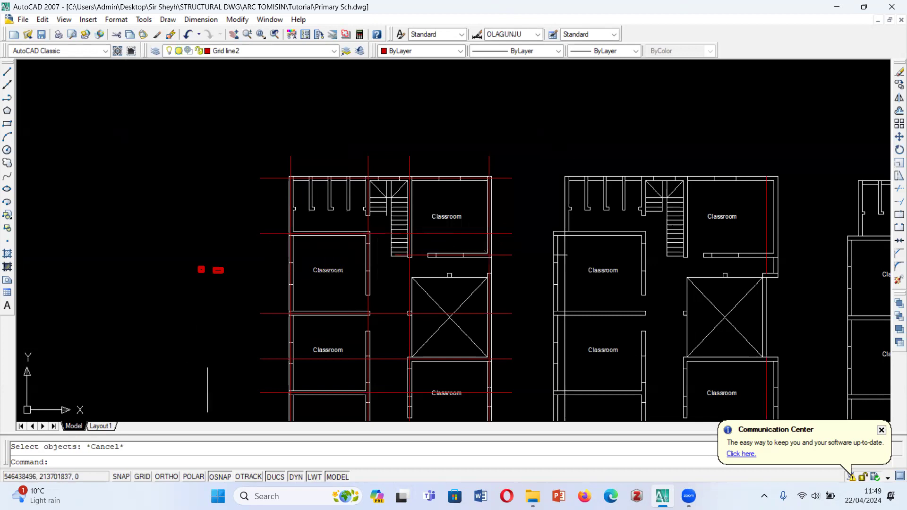
scroll(253, 307, "up", 3)
scroll(260, 318, "down", 4)
scroll(262, 285, "up", 2)
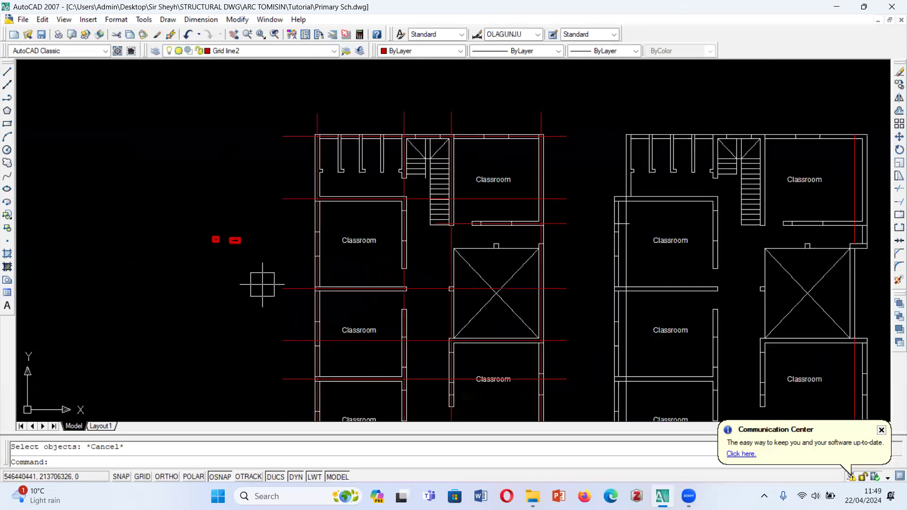
scroll(255, 242, "up", 2)
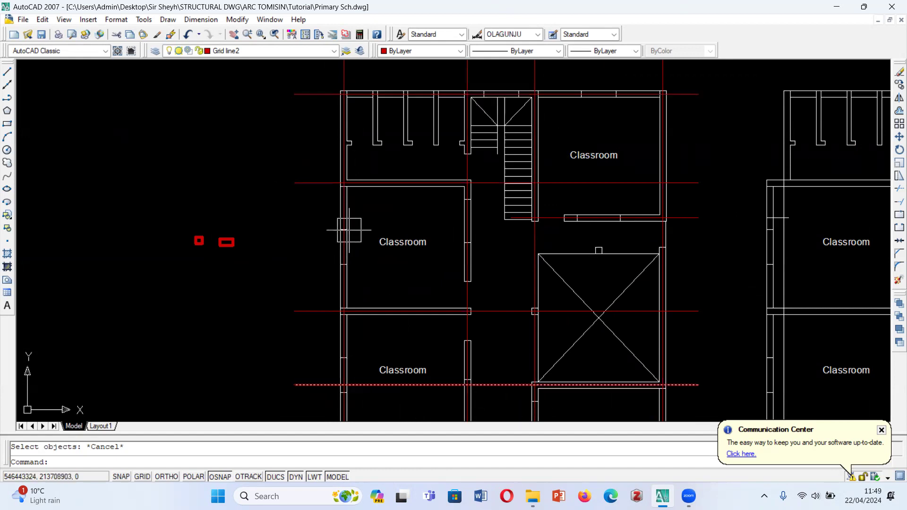
scroll(352, 224, "down", 2)
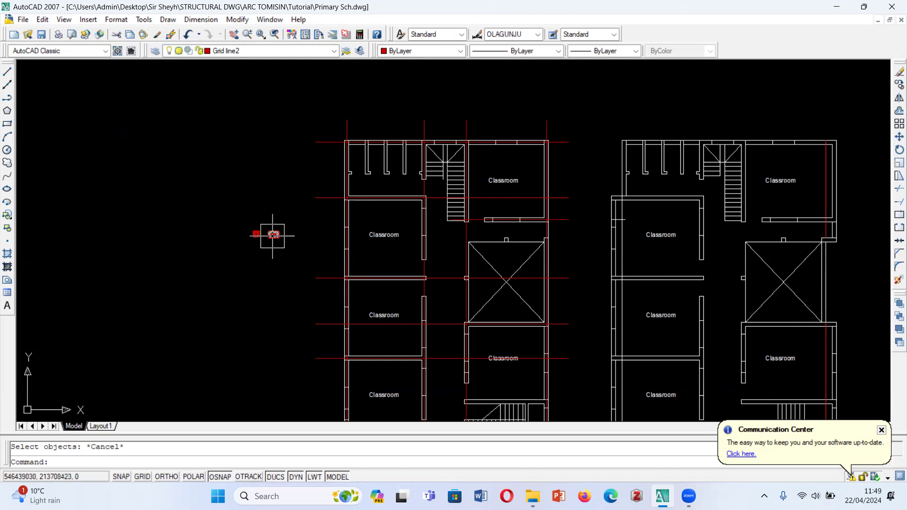
- Copy the 225 x 225 square from its upper-left corner onto the wall corner at the ground floor plan's upper-left grid intersection
scroll(264, 233, "up", 5)
left_click(207, 204)
left_click(226, 242)
left_click(204, 204)
left_click(245, 273)
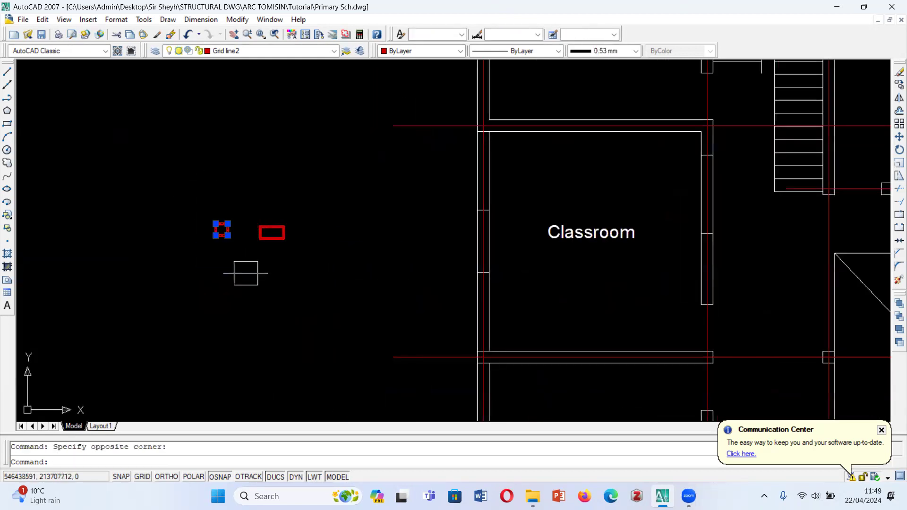
left_click(898, 86)
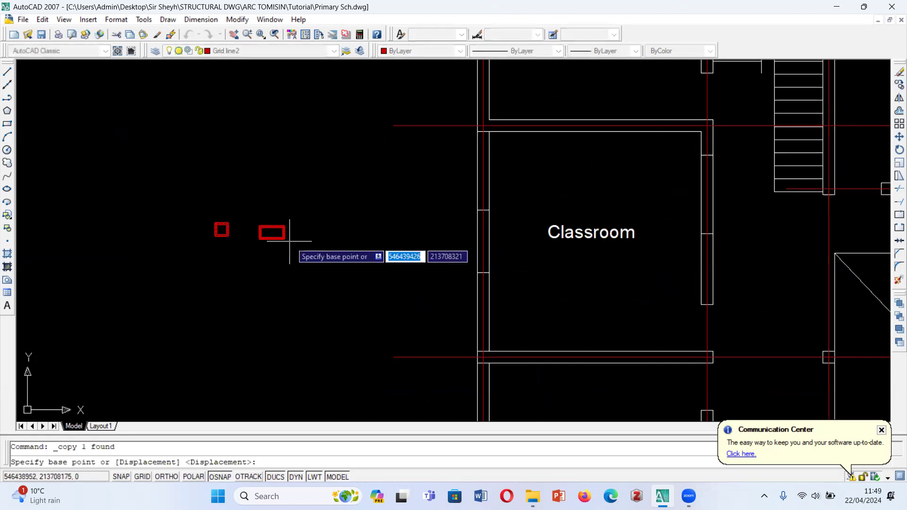
left_click(216, 223)
scroll(265, 256, "down", 3)
scroll(283, 238, "up", 5)
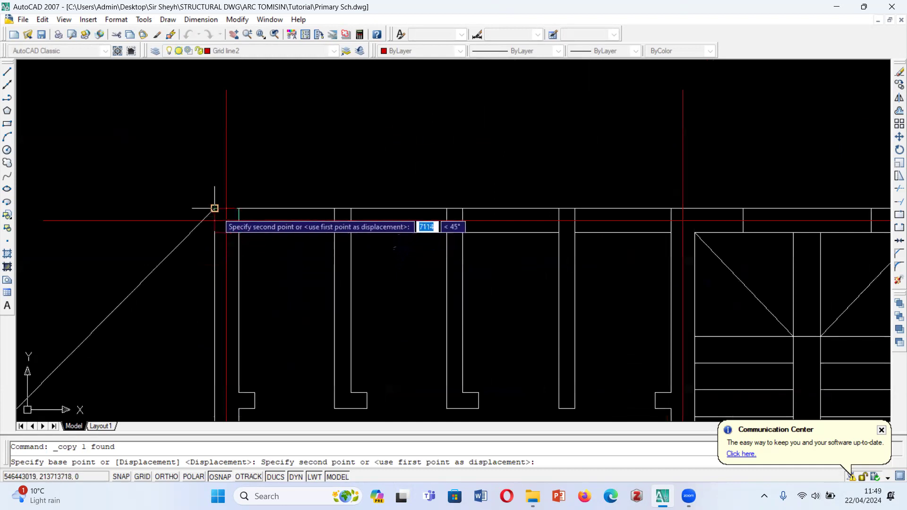
left_click(226, 221)
- Place copies of the square at the three remaining grid intersections along the ground floor's topmost wall
scroll(289, 191, "down", 2)
scroll(293, 192, "down", 3)
scroll(338, 189, "up", 5)
scroll(331, 185, "up", 2)
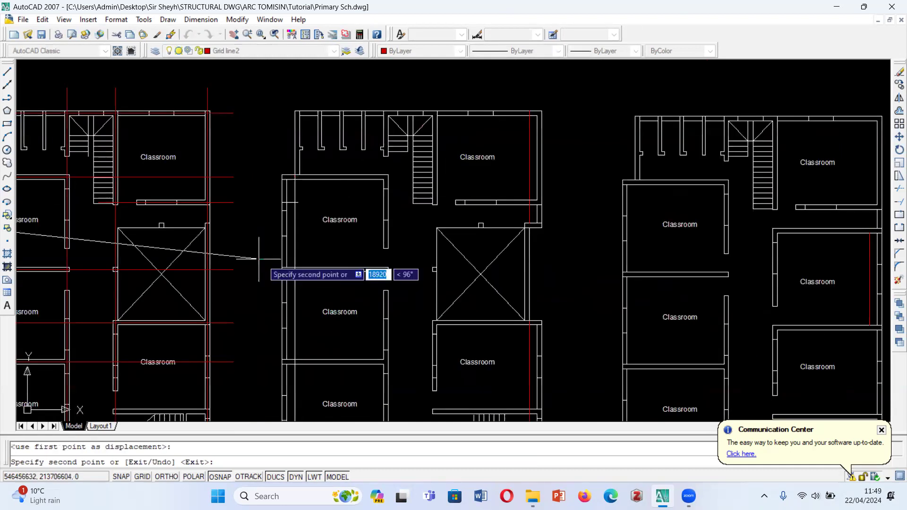
scroll(412, 201, "down", 4)
scroll(267, 147, "up", 8)
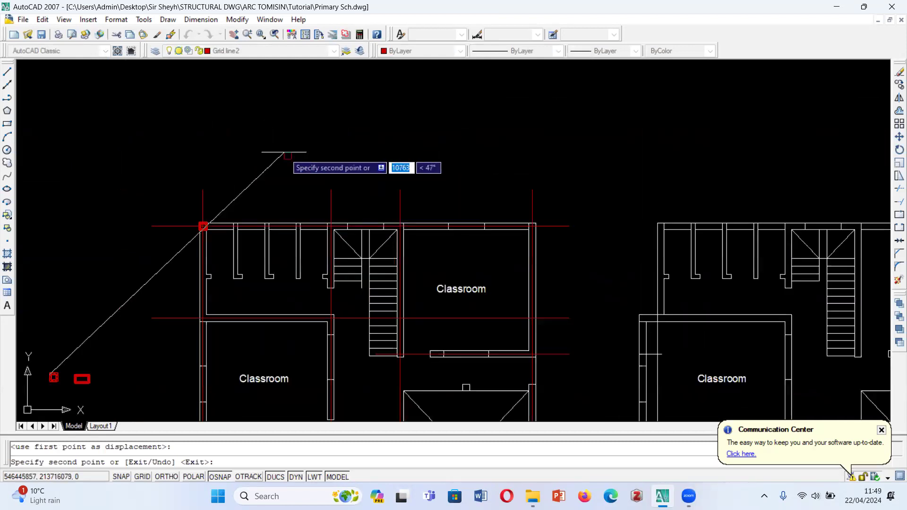
left_click(364, 204)
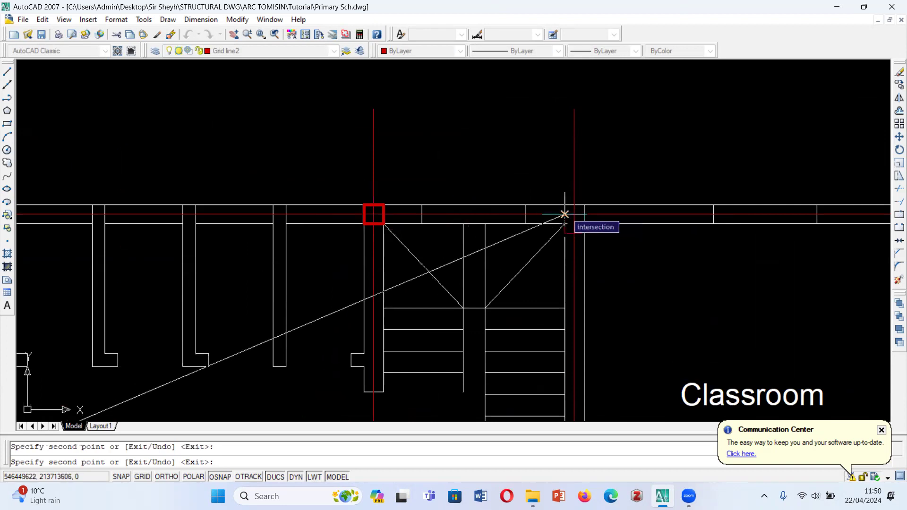
left_click(569, 210)
scroll(476, 225, "down", 5)
scroll(618, 226, "up", 6)
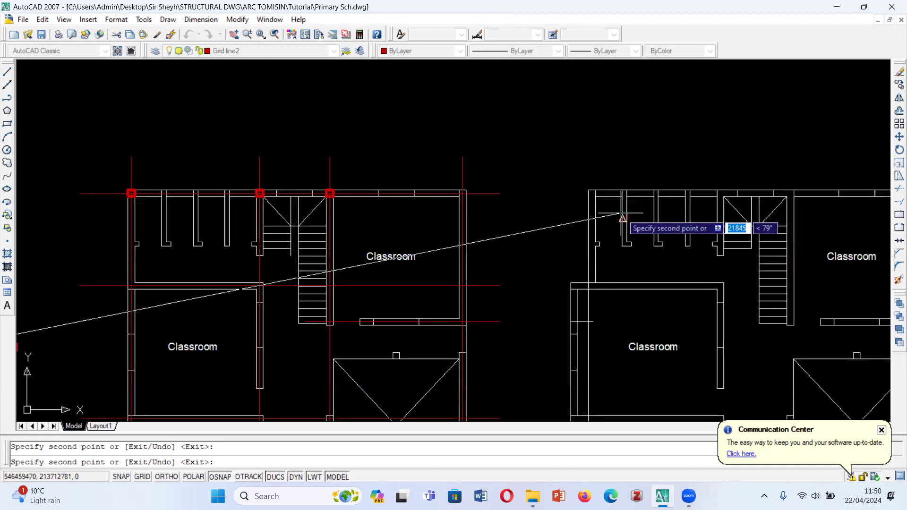
scroll(294, 172, "up", 5)
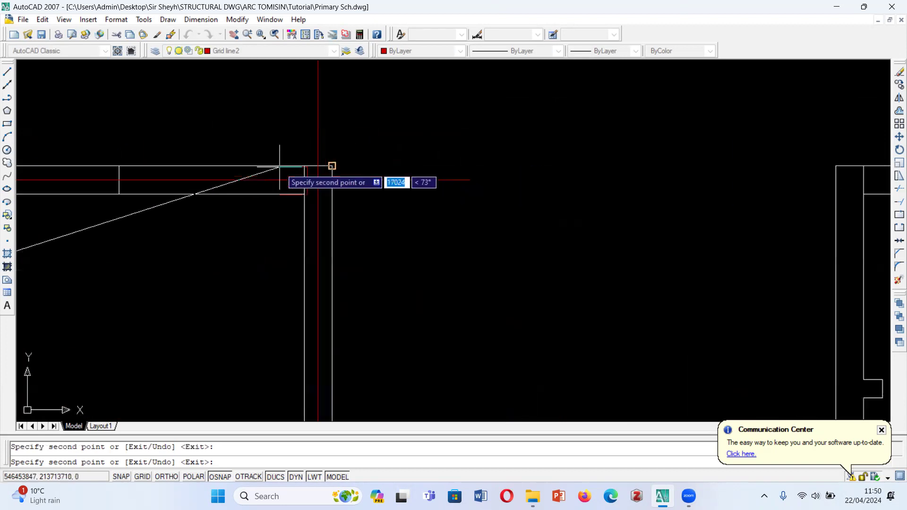
left_click(314, 165)
scroll(339, 234, "down", 8)
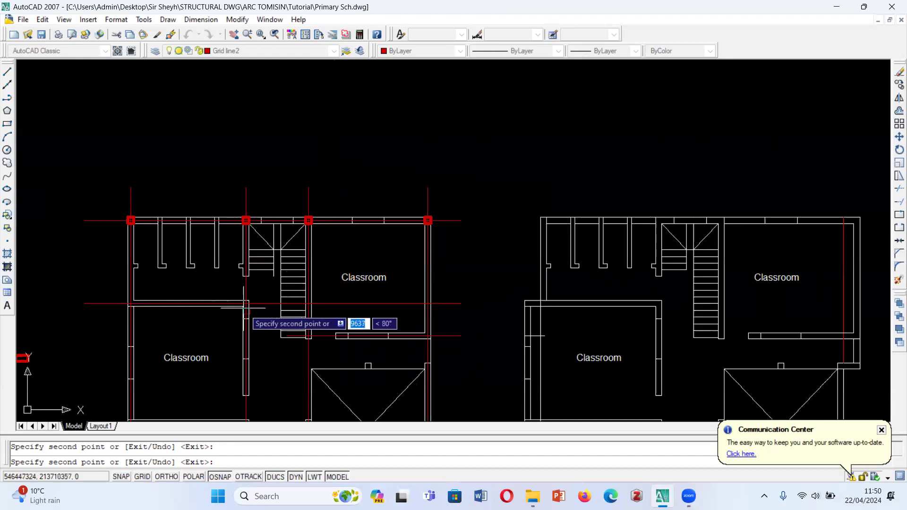
- Place copies of the square at both upper corners of the ground floor's first left-hand classroom, on the second horizontal grid line
scroll(128, 302, "up", 3)
scroll(128, 302, "up", 5)
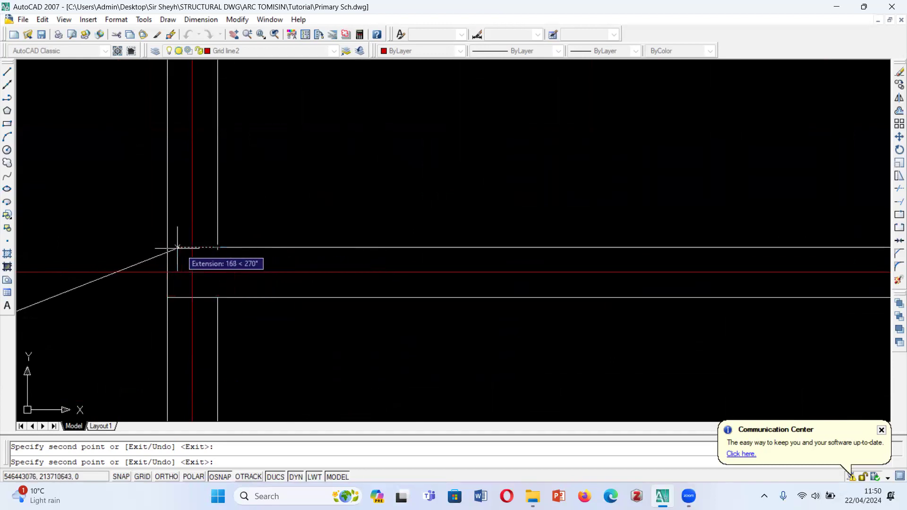
scroll(180, 266, "down", 6)
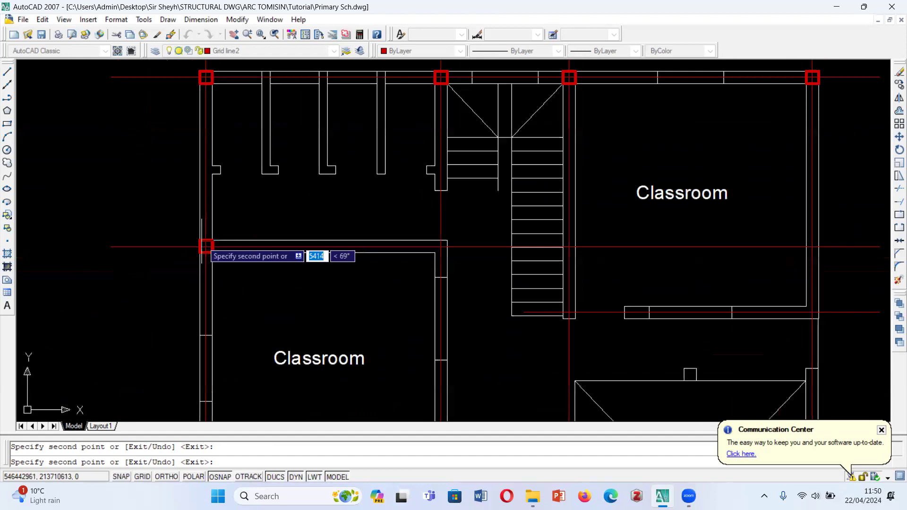
scroll(236, 312, "up", 4)
scroll(258, 286, "up", 2)
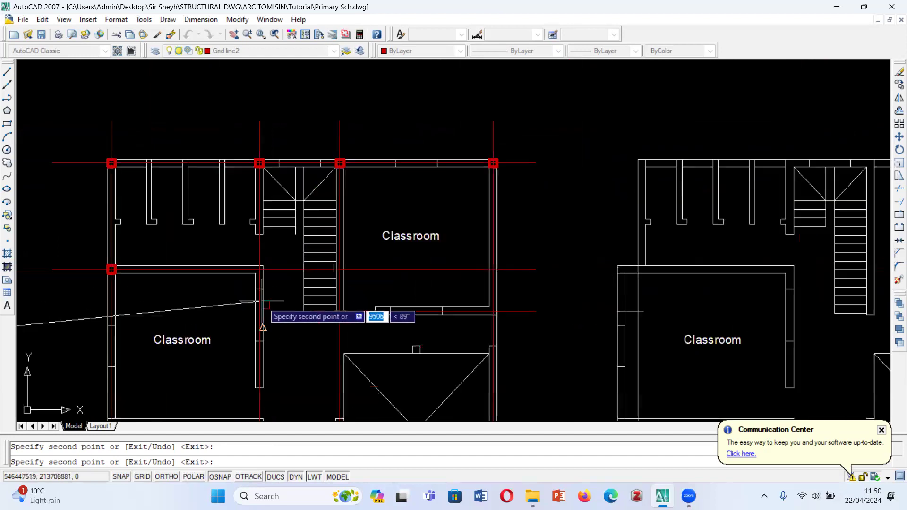
scroll(359, 194, "down", 5)
scroll(366, 237, "up", 3)
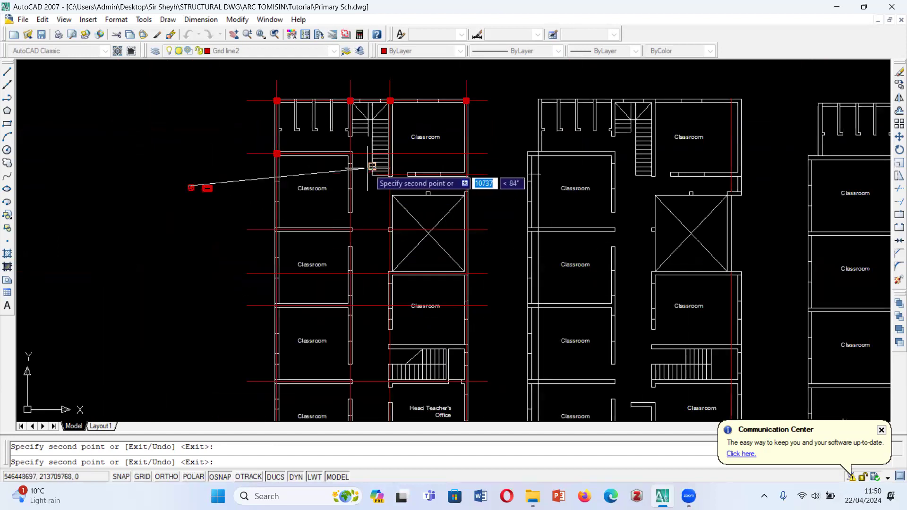
scroll(362, 180, "up", 5)
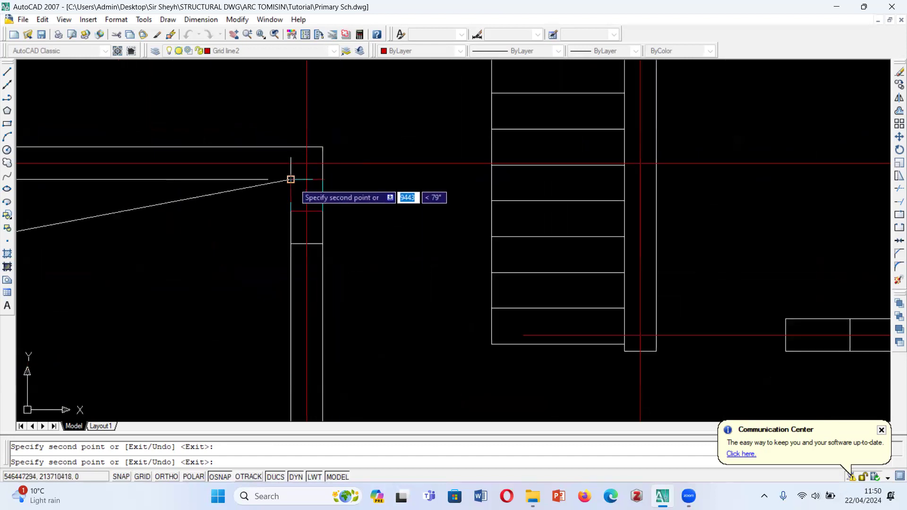
scroll(291, 147, "down", 5)
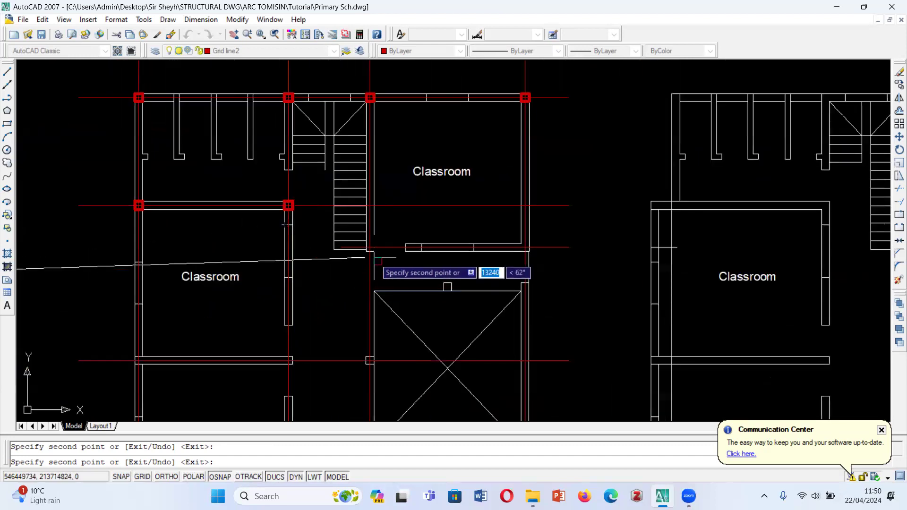
- Place a copy of the square at the lower end of the wall between the upper staircase and the upper-right classroom
scroll(375, 259, "up", 3)
scroll(360, 246, "down", 7)
scroll(356, 247, "up", 3)
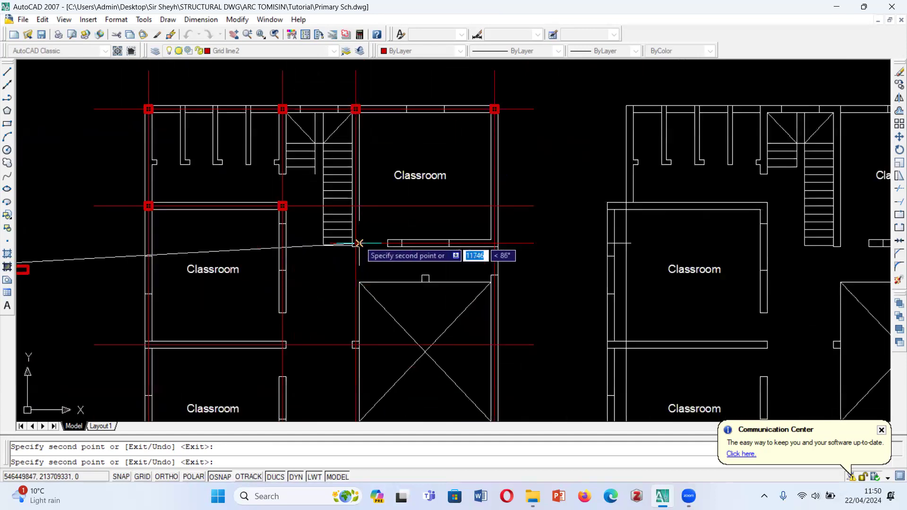
scroll(356, 244, "up", 5)
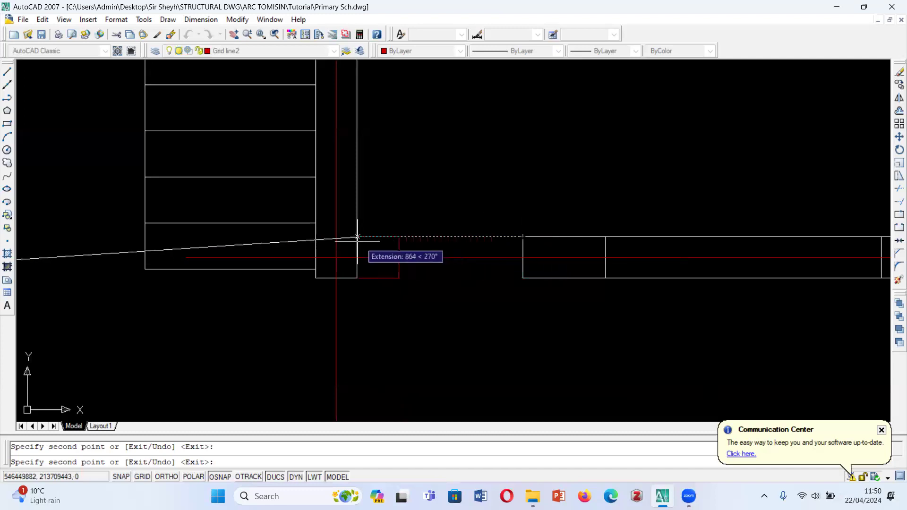
left_click(316, 237)
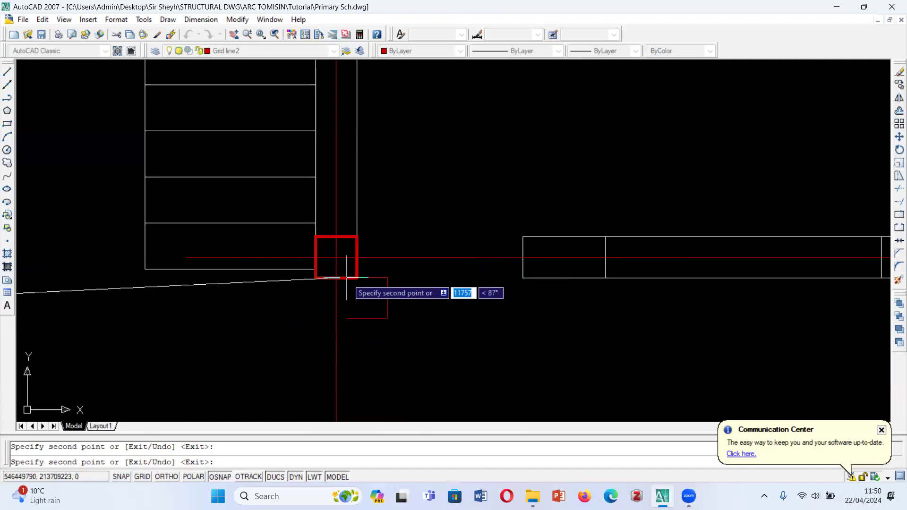
- Place square copies at the corridor ends of the next two partition walls between the left-hand classrooms, and end the copying
scroll(307, 284, "down", 5)
scroll(375, 262, "down", 2)
scroll(375, 261, "down", 3)
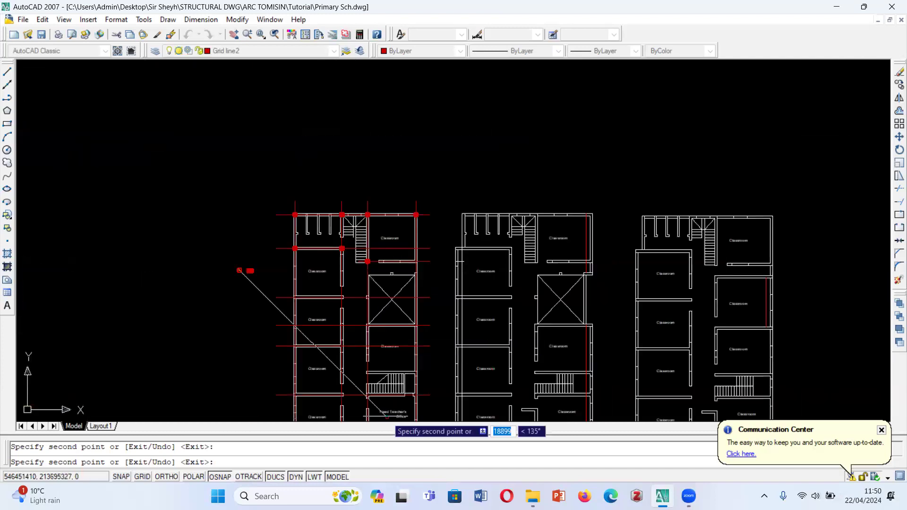
scroll(371, 374, "up", 3)
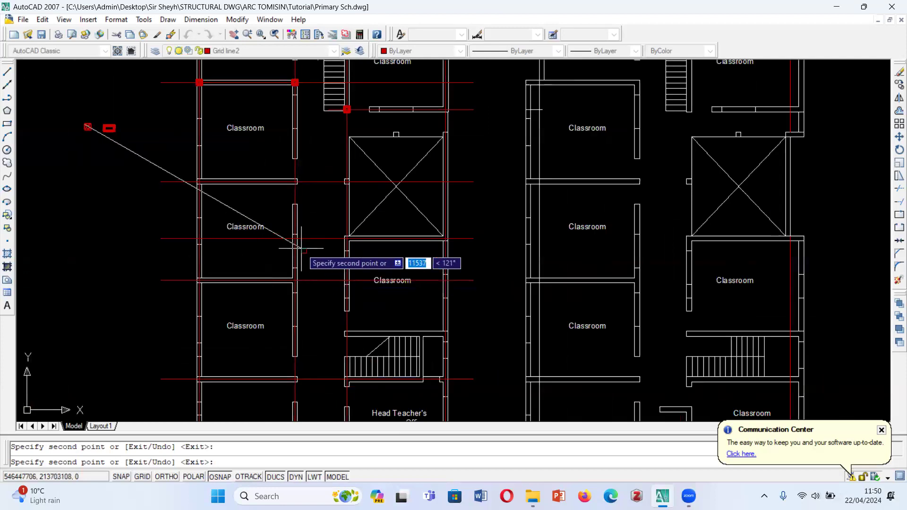
scroll(298, 215, "up", 2)
scroll(297, 163, "up", 4)
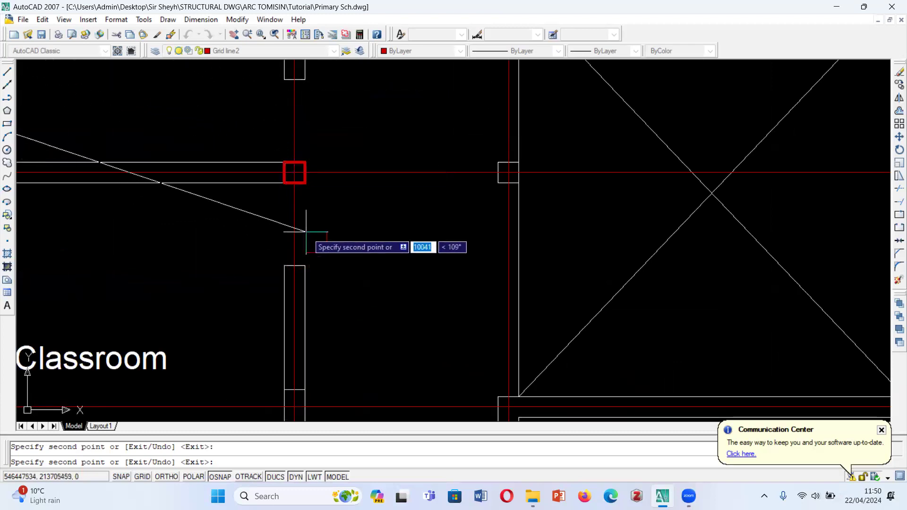
scroll(331, 350, "down", 5)
scroll(351, 255, "up", 2)
scroll(350, 255, "up", 2)
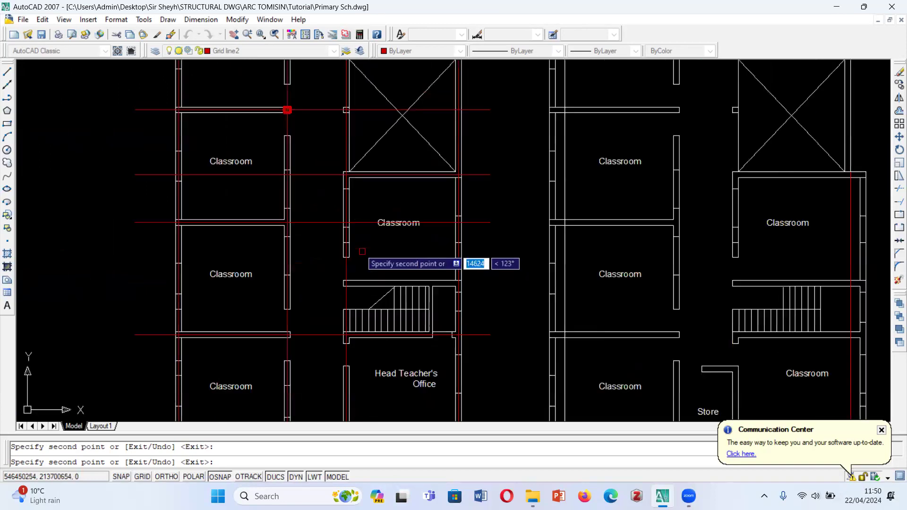
scroll(285, 227, "up", 5)
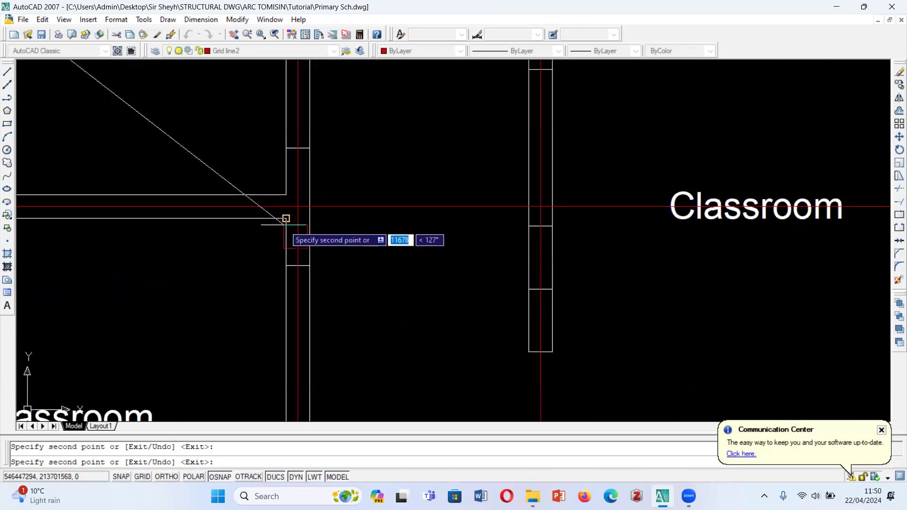
scroll(296, 202, "down", 6)
scroll(305, 268, "down", 4)
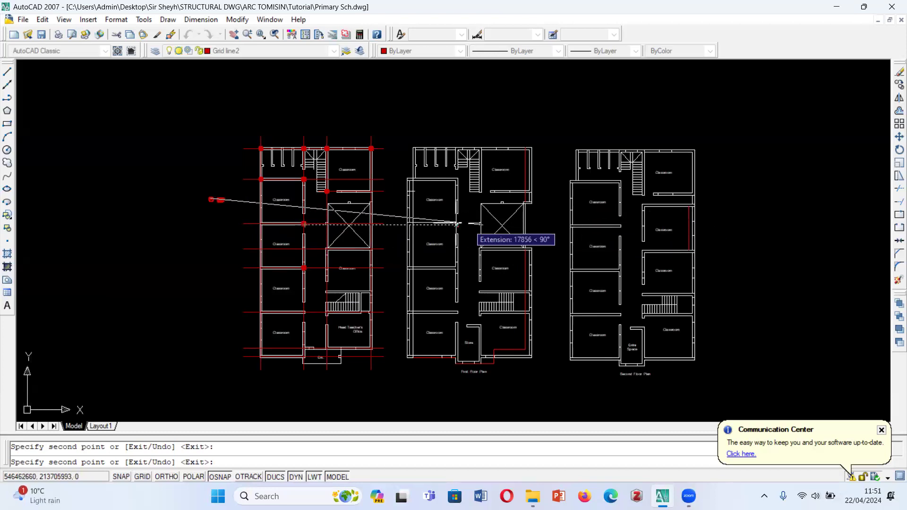
key("Escape")
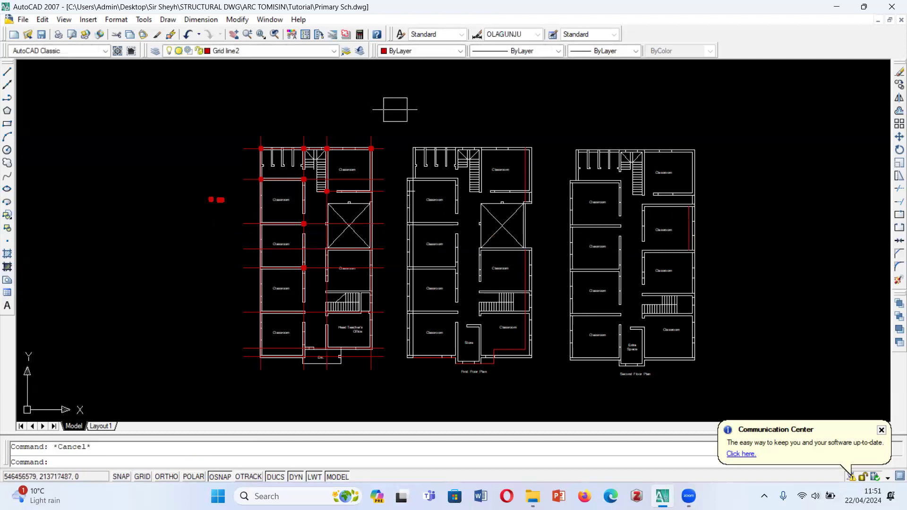
- Copy all the ground floor's red grid lines onto the first floor plan, aligned at the inner corner beside the upper staircase
left_click(395, 110)
left_click(235, 146)
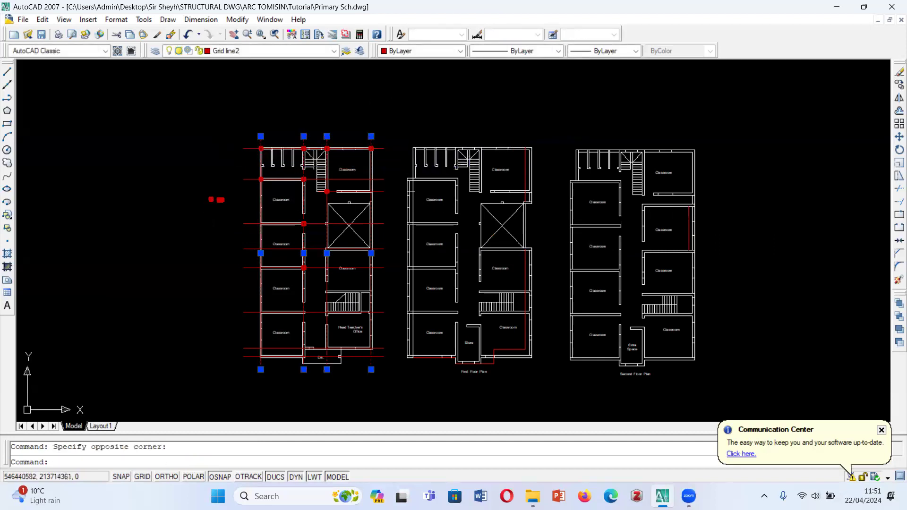
left_click(389, 119)
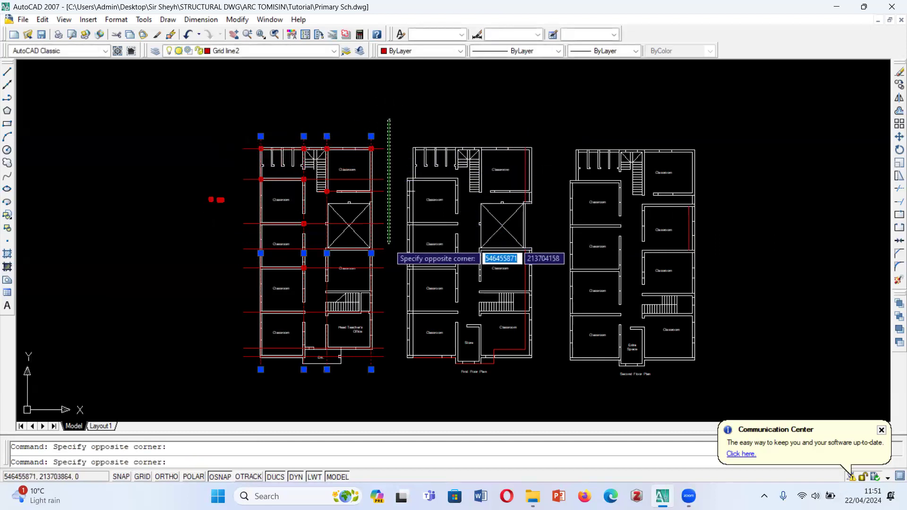
left_click(382, 363)
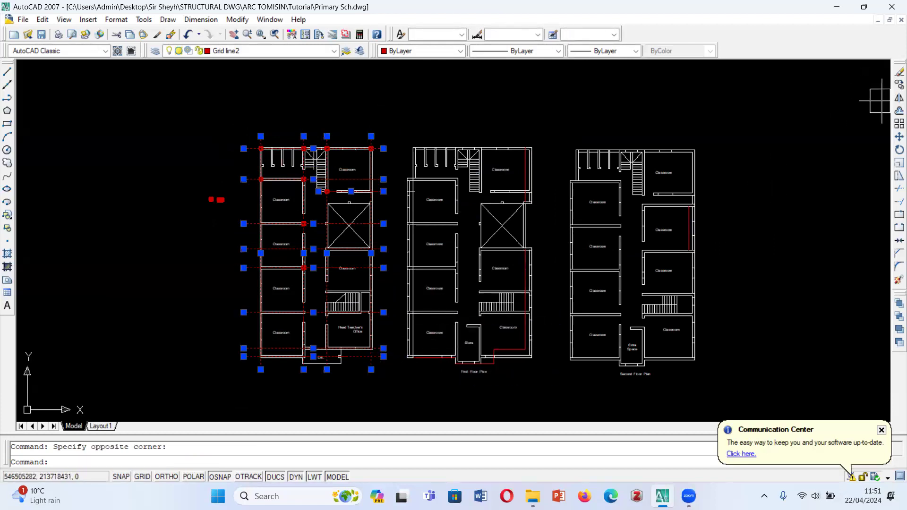
left_click(898, 85)
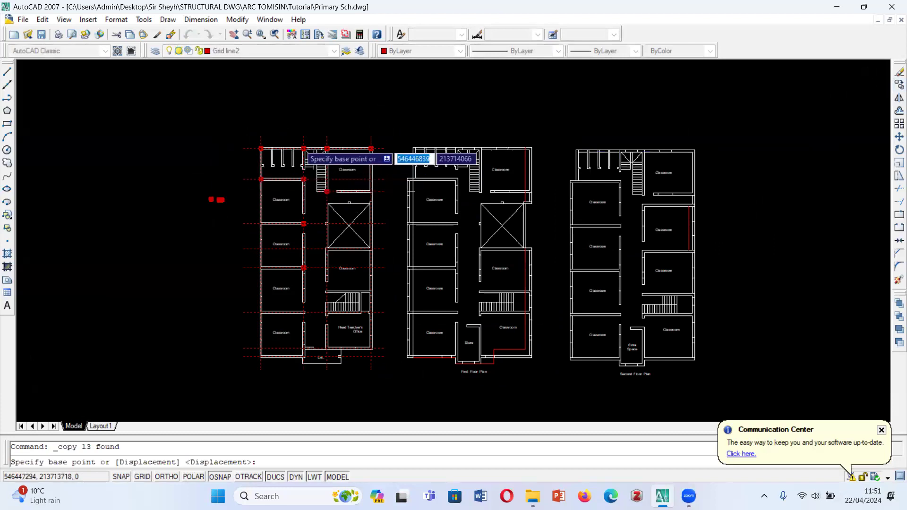
scroll(313, 150, "up", 5)
scroll(339, 162, "up", 4)
left_click(255, 147)
scroll(256, 147, "down", 8)
scroll(266, 146, "up", 4)
scroll(261, 168, "up", 5)
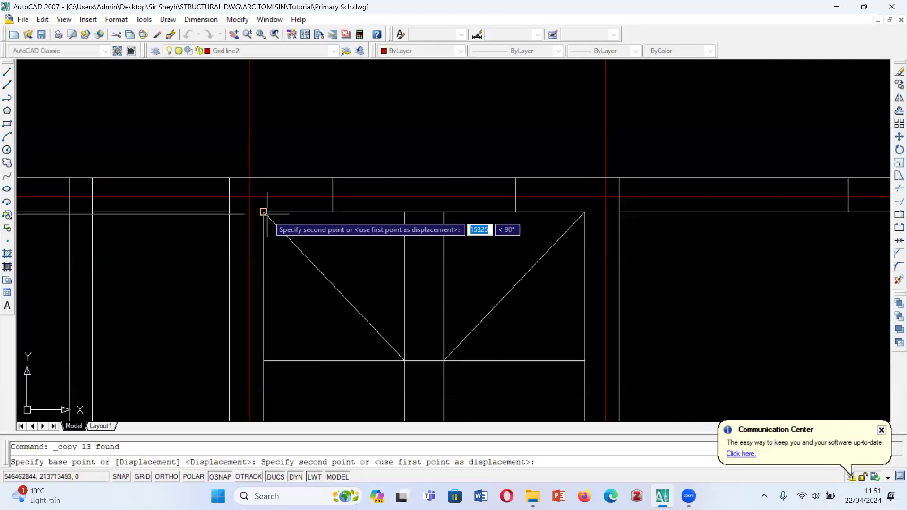
left_click(263, 211)
scroll(233, 182, "down", 6)
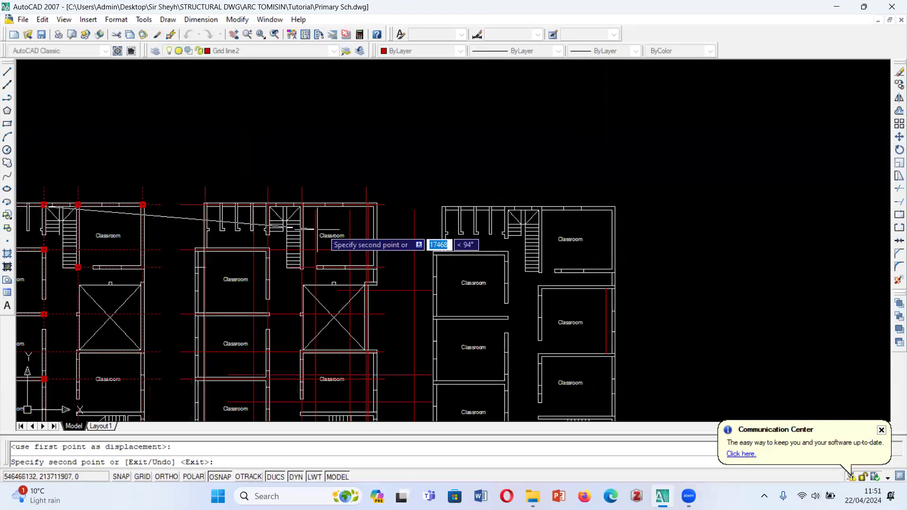
- Place another copy of the grid lines on the second floor plan at the matching staircase corner, and end the copying
scroll(457, 242, "up", 5)
scroll(416, 168, "up", 5)
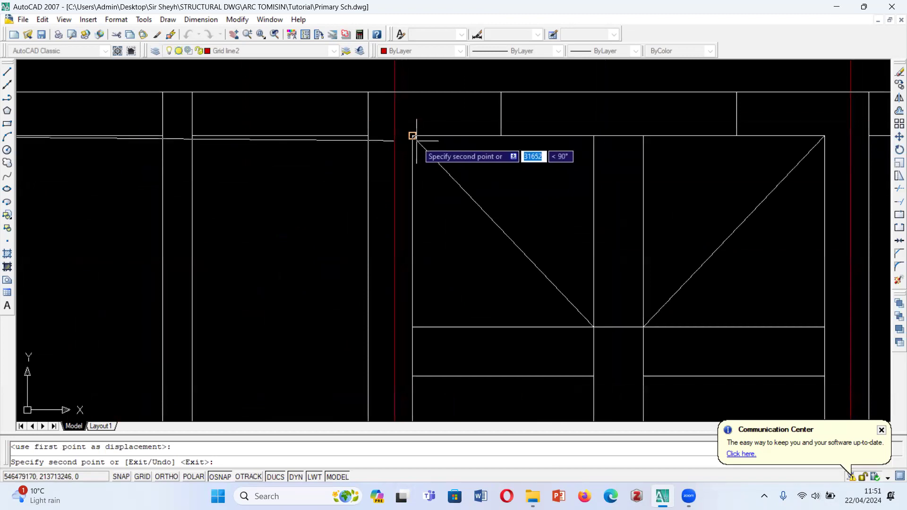
left_click(412, 136)
scroll(413, 136, "down", 7)
key("Escape")
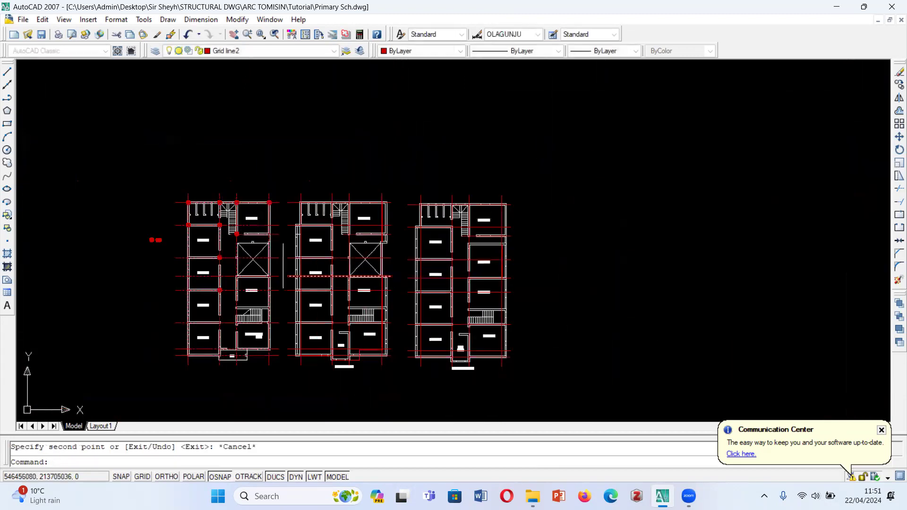
- Examine how the grid lines sit against the walls of the three floor plans
scroll(302, 237, "up", 2)
scroll(302, 238, "up", 3)
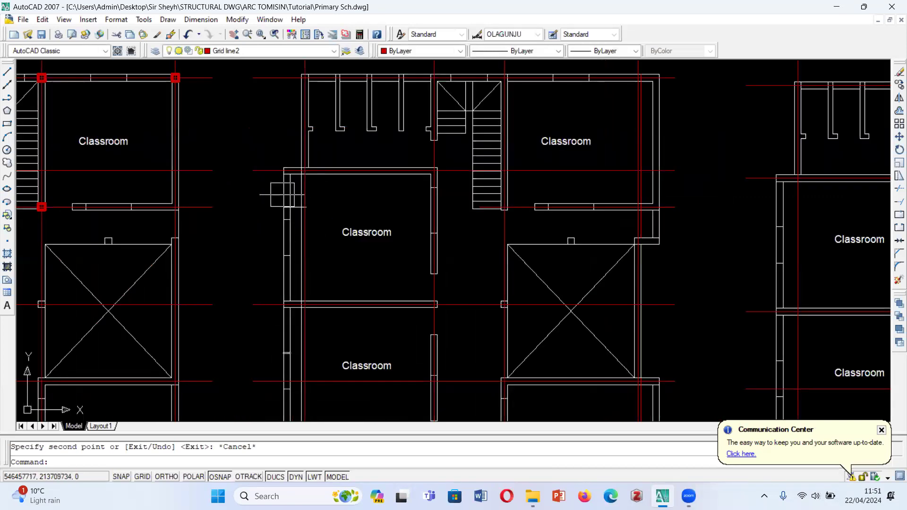
scroll(428, 253, "down", 2)
scroll(377, 253, "down", 4)
scroll(317, 271, "up", 1)
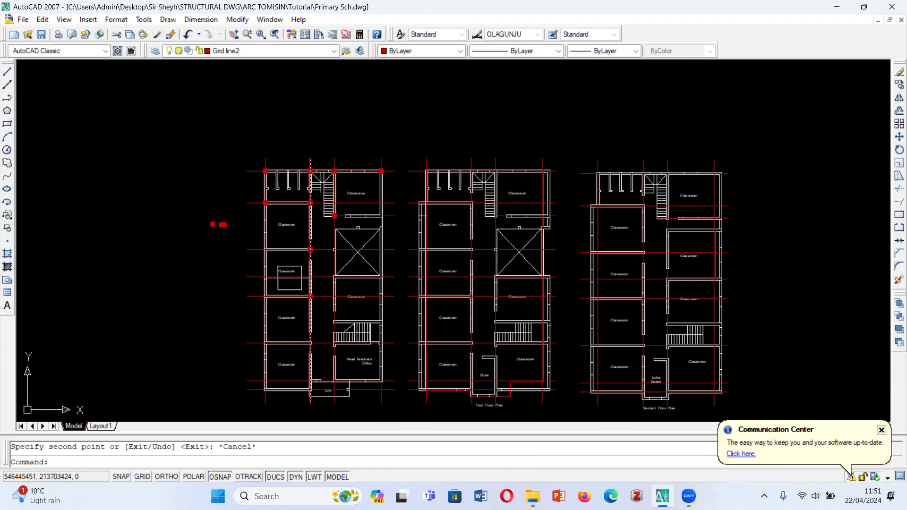
scroll(414, 338, "up", 2)
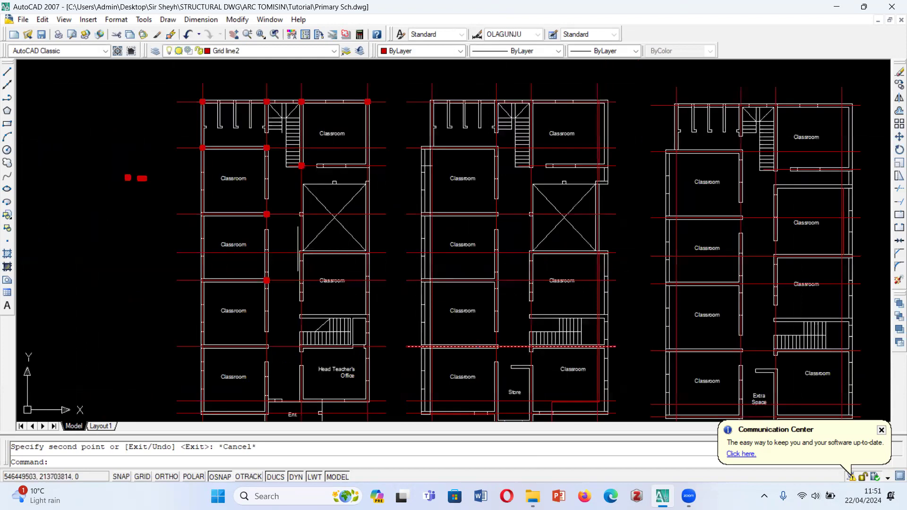
scroll(257, 278, "up", 3)
scroll(203, 324, "down", 5)
scroll(238, 363, "up", 1)
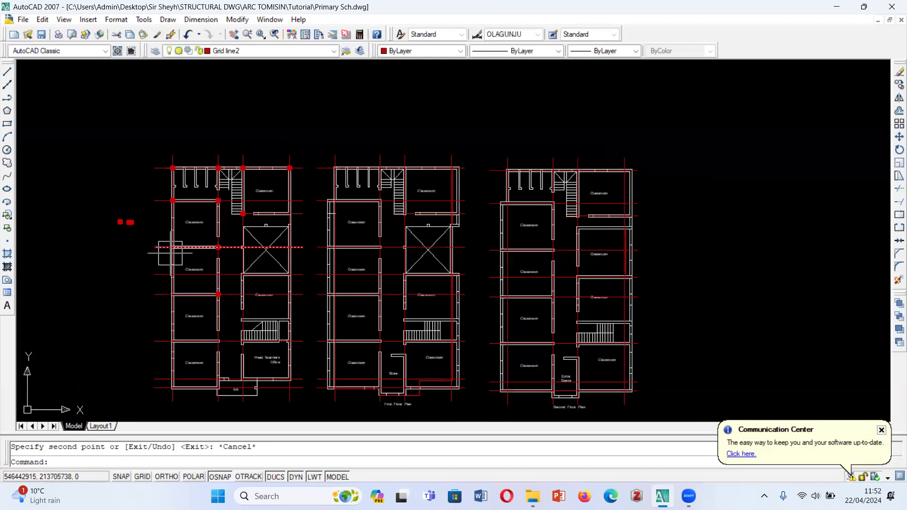
- Copy the loose square column to the outer end of the wall between the ground floor's first and second left-hand classrooms
scroll(131, 214, "up", 2)
left_click(88, 209)
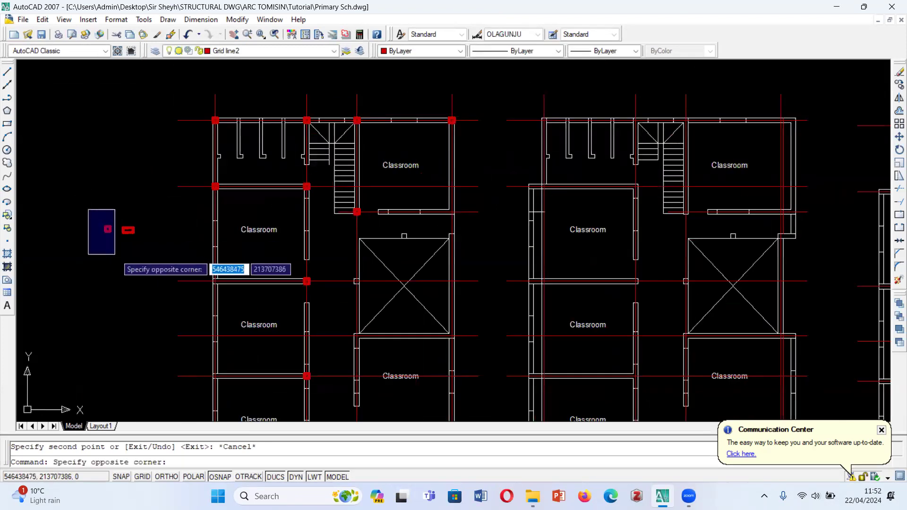
left_click(115, 254)
left_click(898, 84)
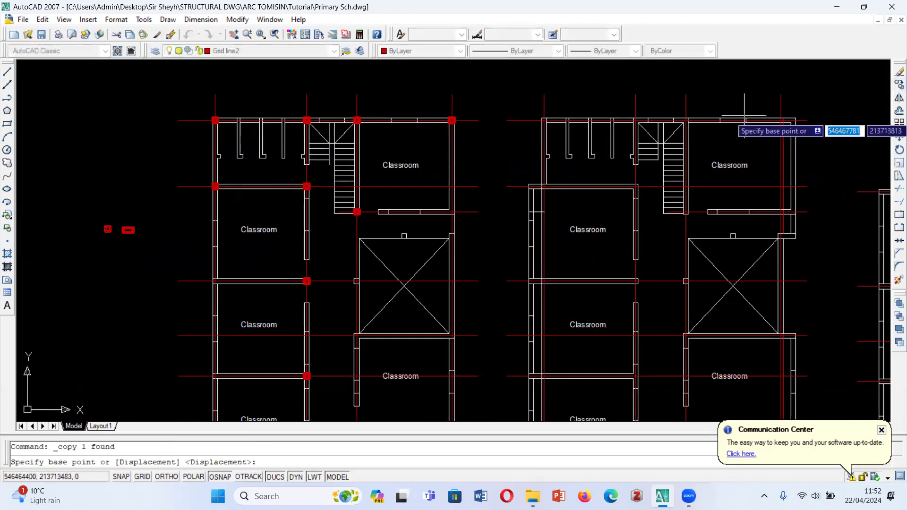
left_click(103, 222)
scroll(208, 284, "up", 5)
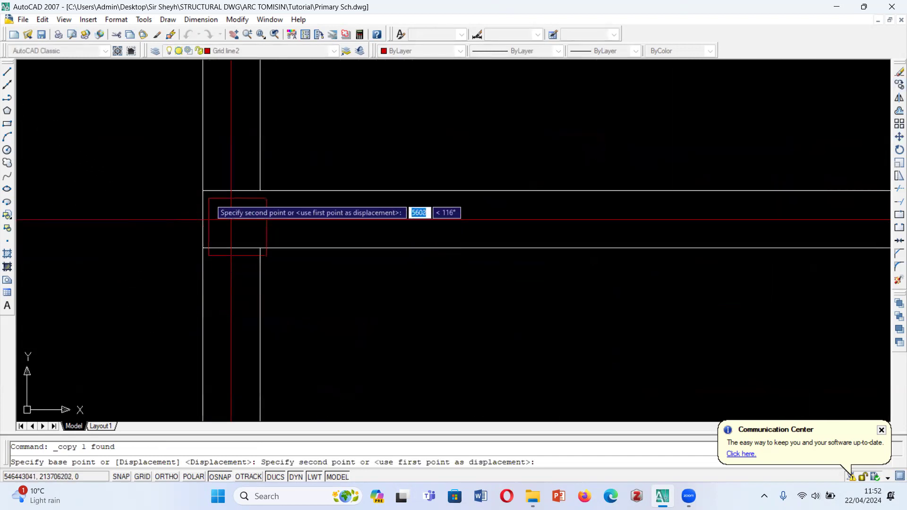
scroll(231, 227, "down", 8)
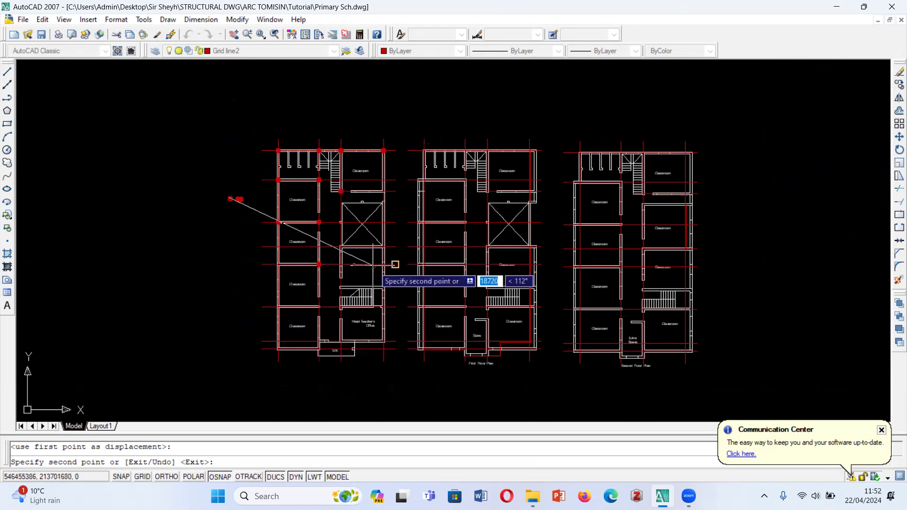
- Place square copies at both outer-wall corners of the ground floor's last left-hand classroom
scroll(378, 263, "up", 2)
scroll(301, 340, "up", 8)
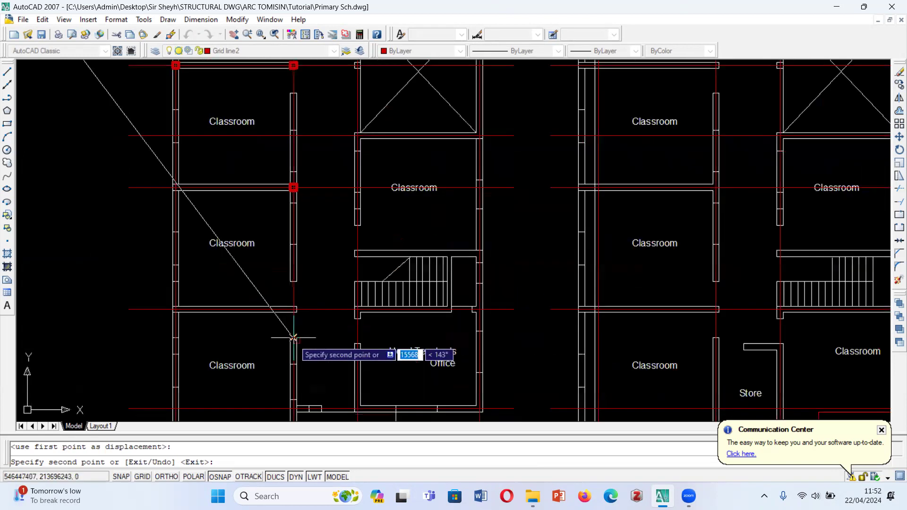
scroll(239, 302, "down", 6)
scroll(246, 290, "up", 5)
scroll(248, 289, "up", 3)
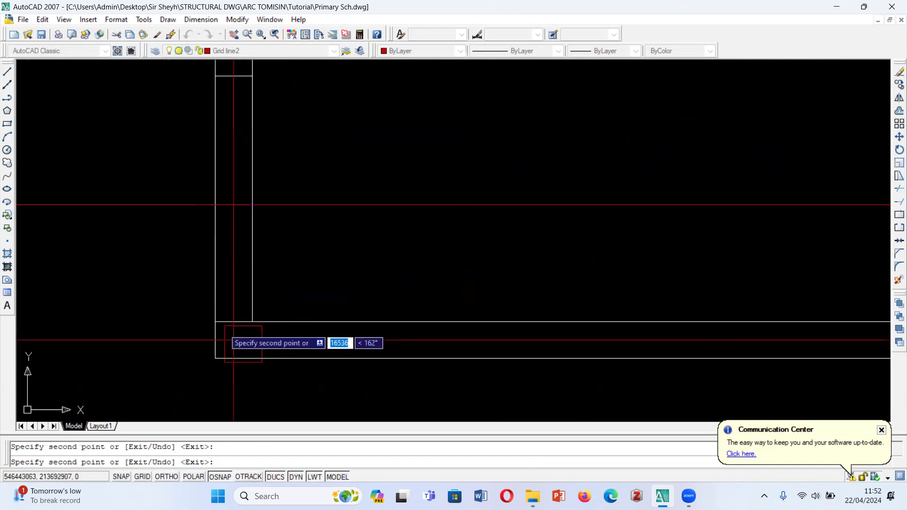
scroll(280, 339, "down", 7)
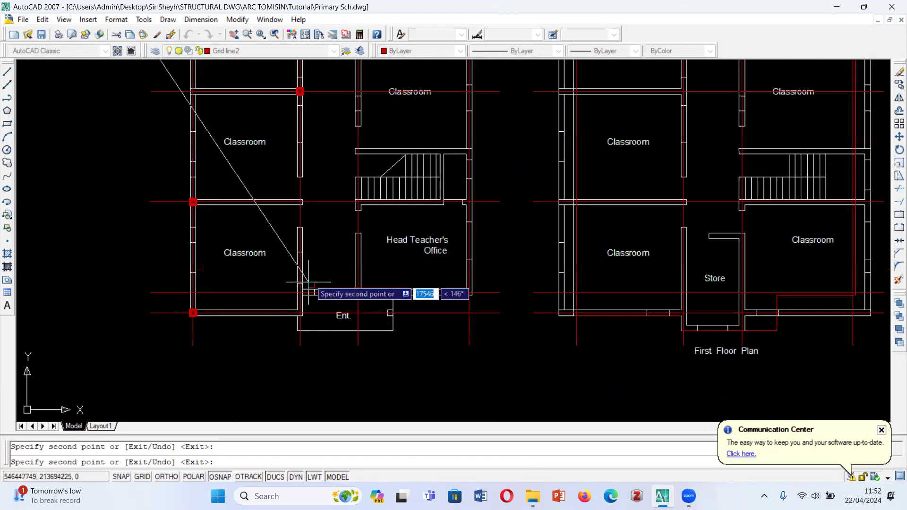
- Place squares at the last left-hand classroom's two corridor-side corners and at the outer end of the wall between the second and third classrooms
scroll(282, 336, "up", 5)
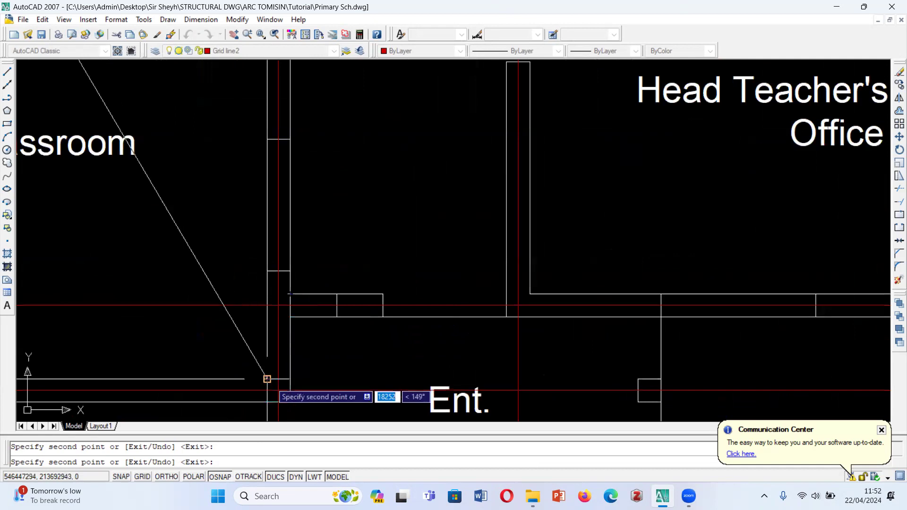
scroll(324, 313, "down", 5)
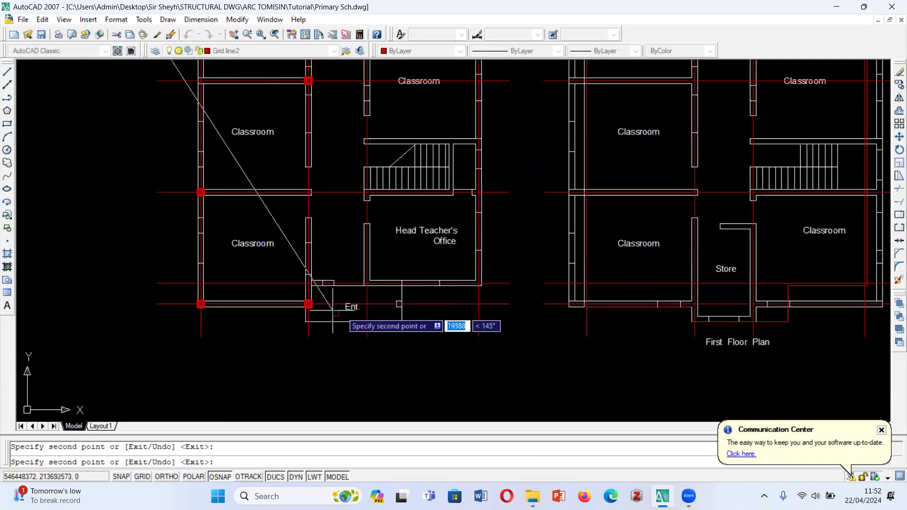
scroll(308, 307, "down", 3)
scroll(303, 297, "up", 2)
scroll(301, 295, "up", 4)
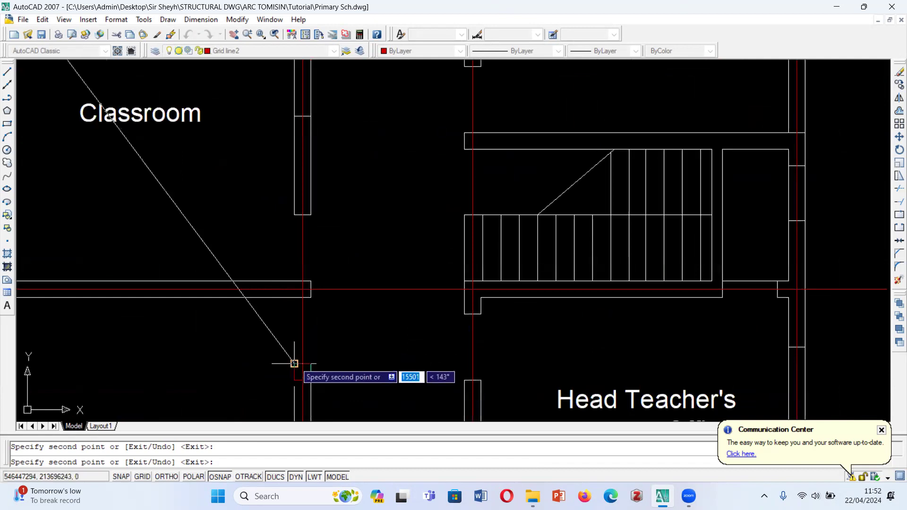
scroll(345, 286, "down", 5)
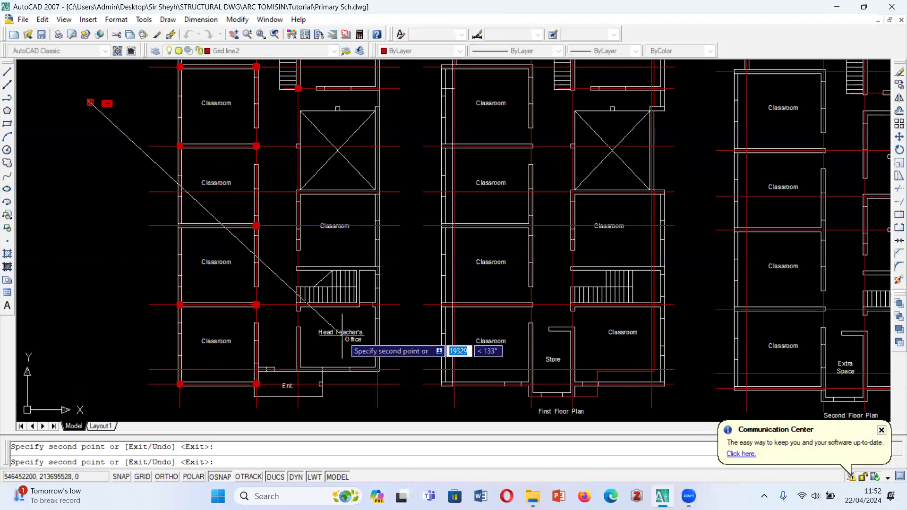
scroll(210, 262, "up", 8)
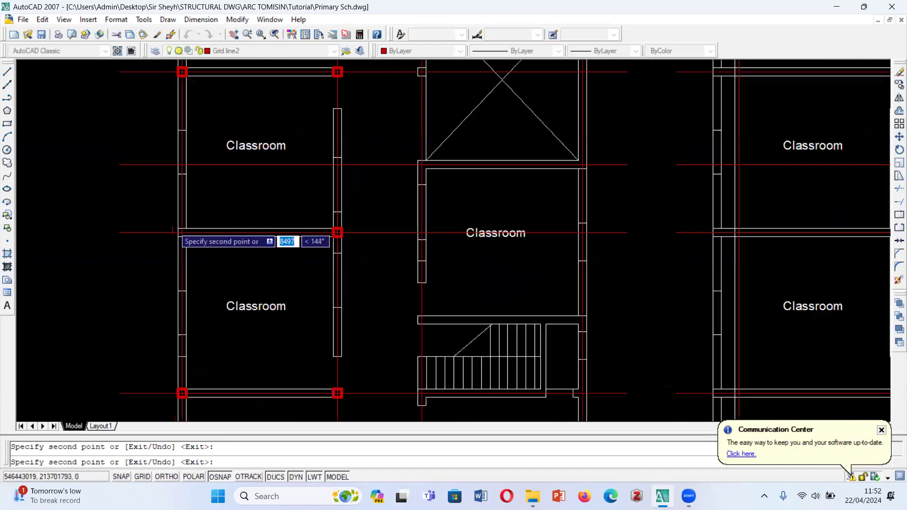
scroll(180, 229, "down", 8)
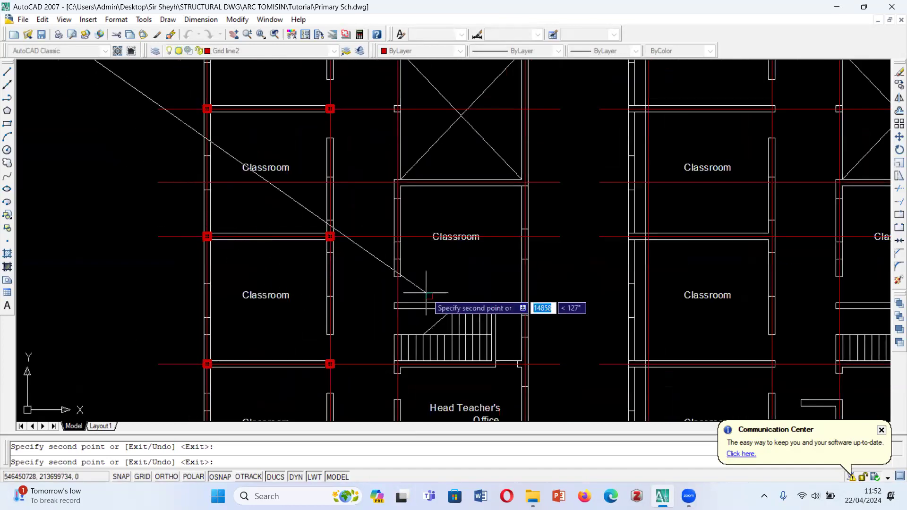
- Place square copies on the ground floor's right outer wall, at the lower corners of the upper-right classroom and the crossed void
scroll(208, 255, "up", 3)
scroll(283, 212, "up", 6)
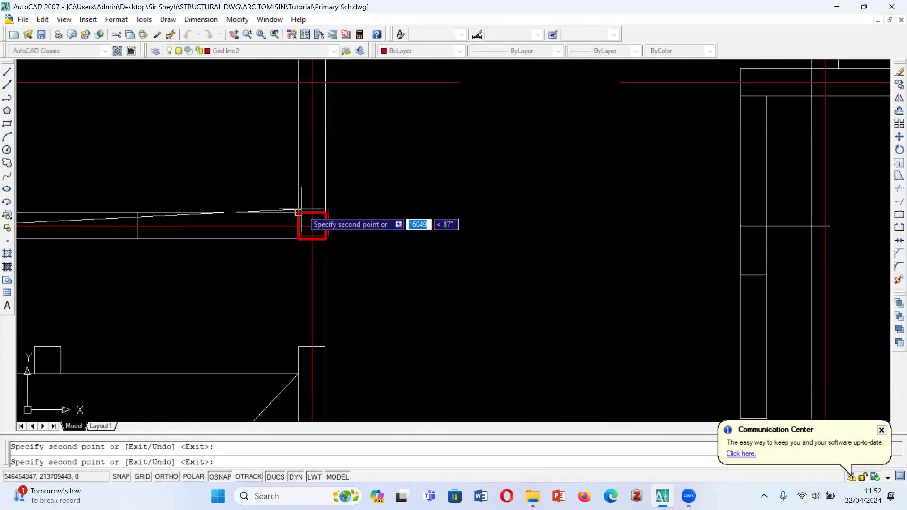
scroll(298, 212, "down", 7)
scroll(371, 291, "up", 6)
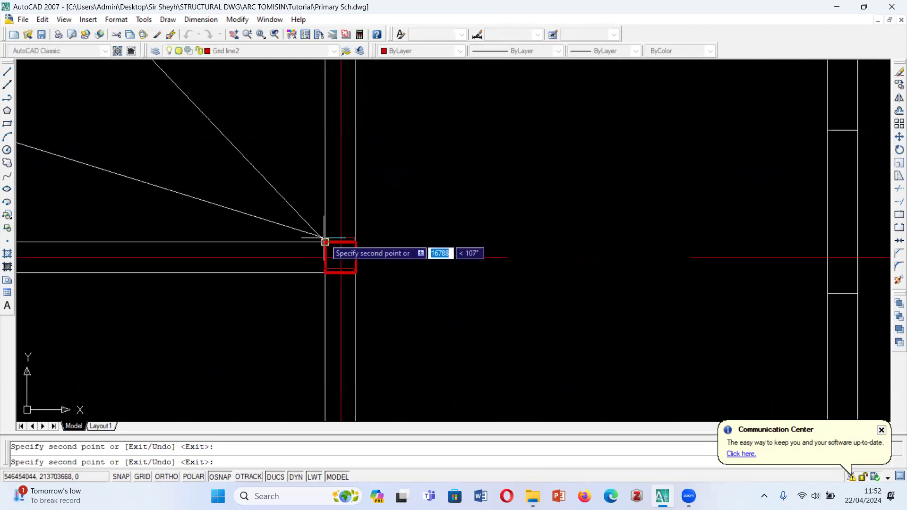
scroll(325, 241, "down", 7)
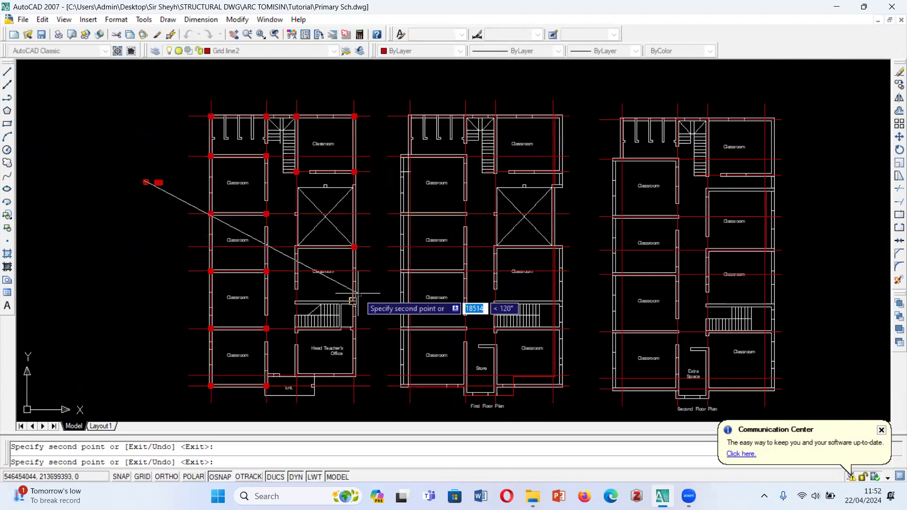
- Place square copies on the right outer wall at the ends of the walls above and below the lower staircase
scroll(353, 301, "up", 2)
scroll(353, 307, "up", 5)
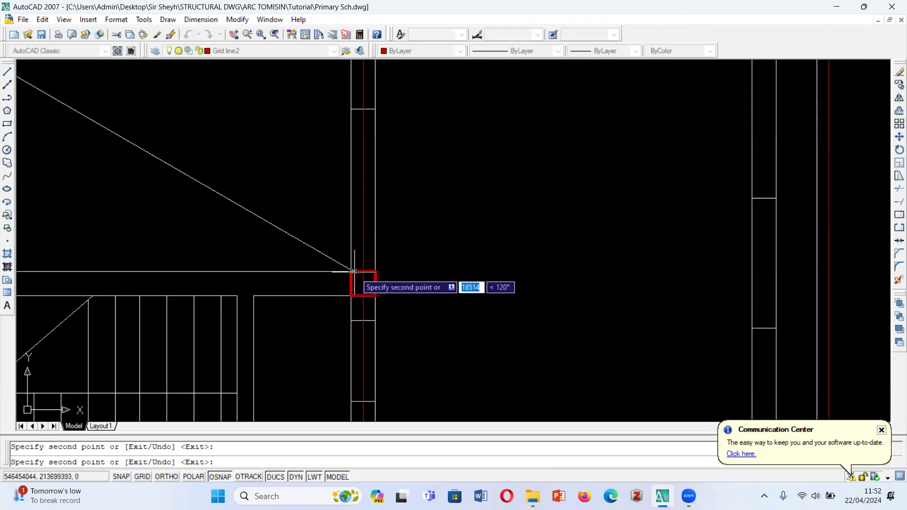
scroll(353, 272, "down", 10)
scroll(380, 295, "up", 8)
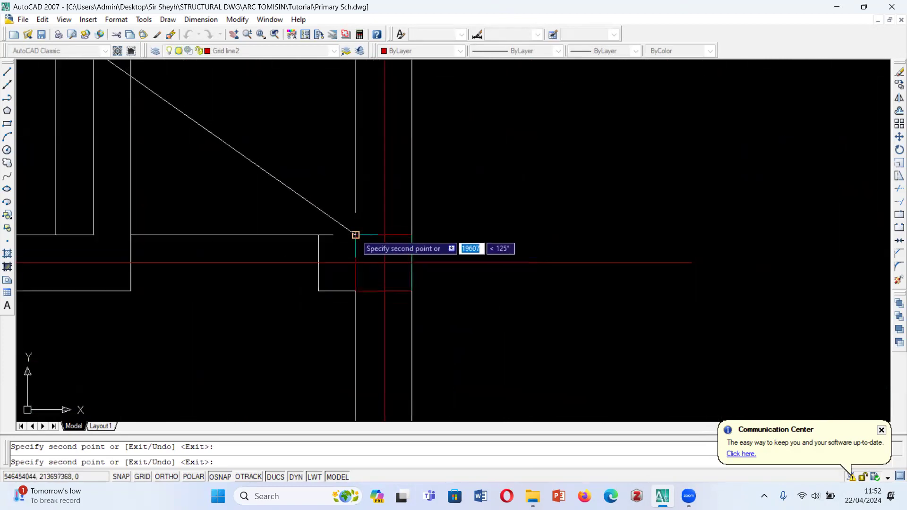
scroll(416, 241, "down", 6)
- Place square copies at both lower corners of the Head Teacher's Office, and end the copying
scroll(406, 287, "up", 3)
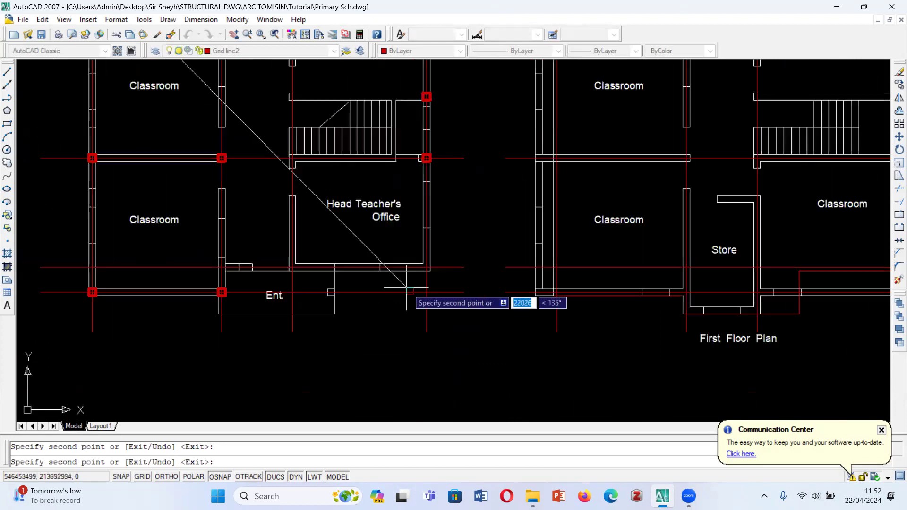
scroll(406, 287, "up", 4)
scroll(415, 266, "down", 2)
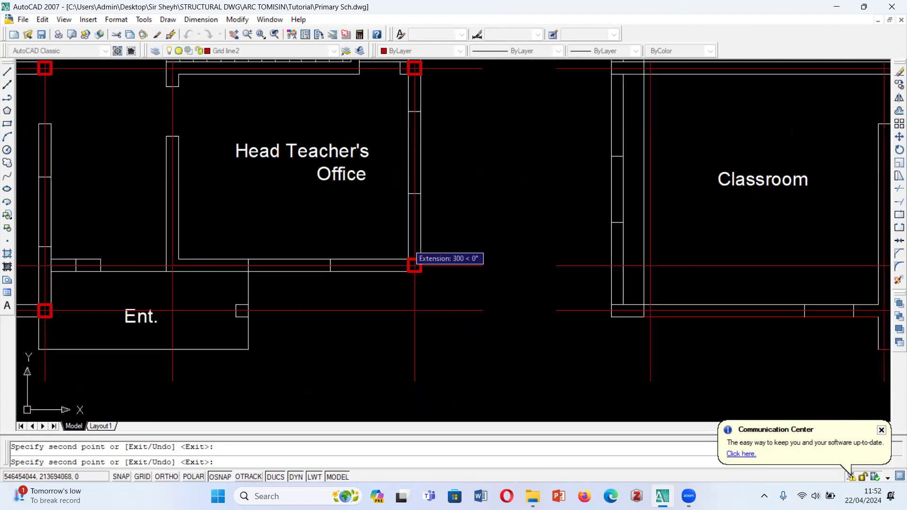
scroll(414, 266, "down", 2)
scroll(271, 269, "up", 5)
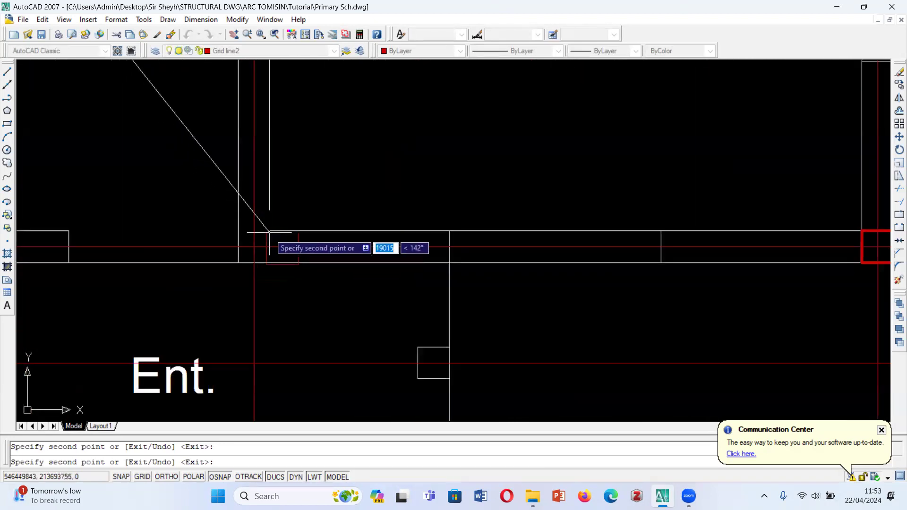
left_click(238, 230)
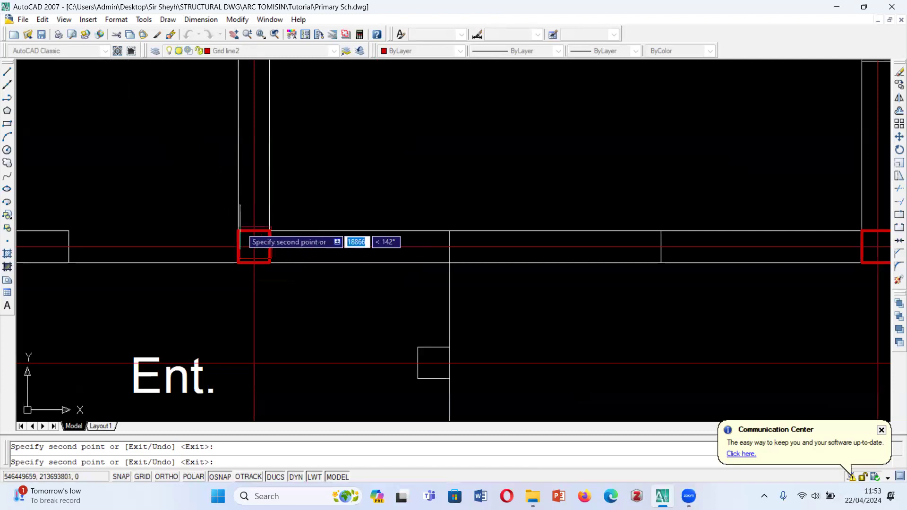
key("Return")
scroll(293, 264, "down", 5)
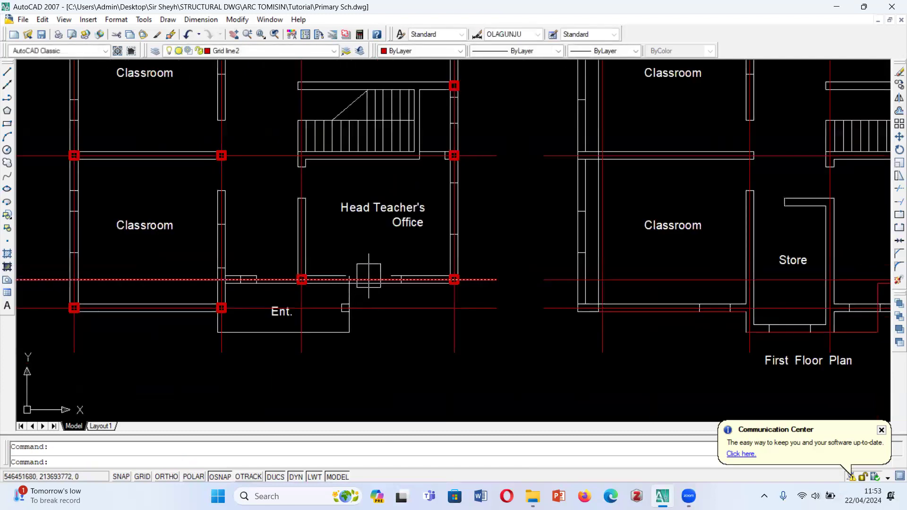
- Copy the column square from the right outer wall to the corridor-side ends of the walls above and below the lower staircase
scroll(369, 276, "down", 6)
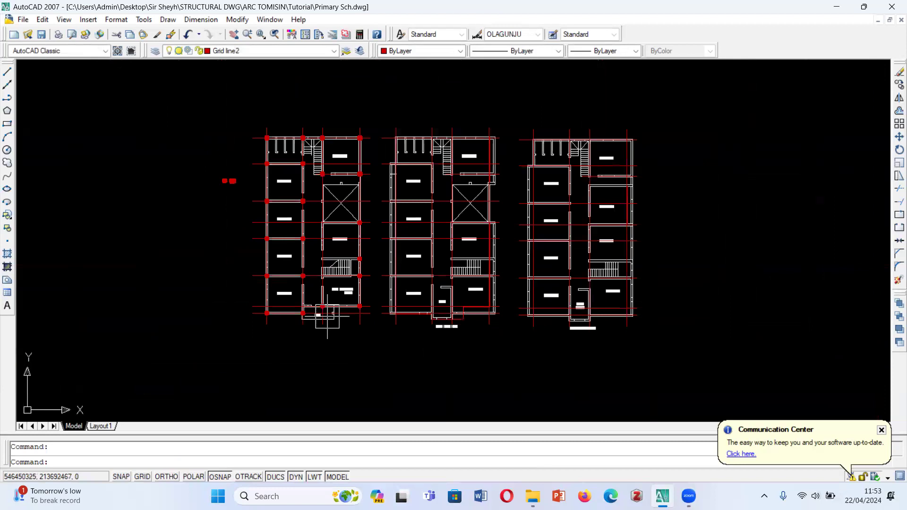
scroll(334, 288, "up", 3)
scroll(345, 230, "up", 2)
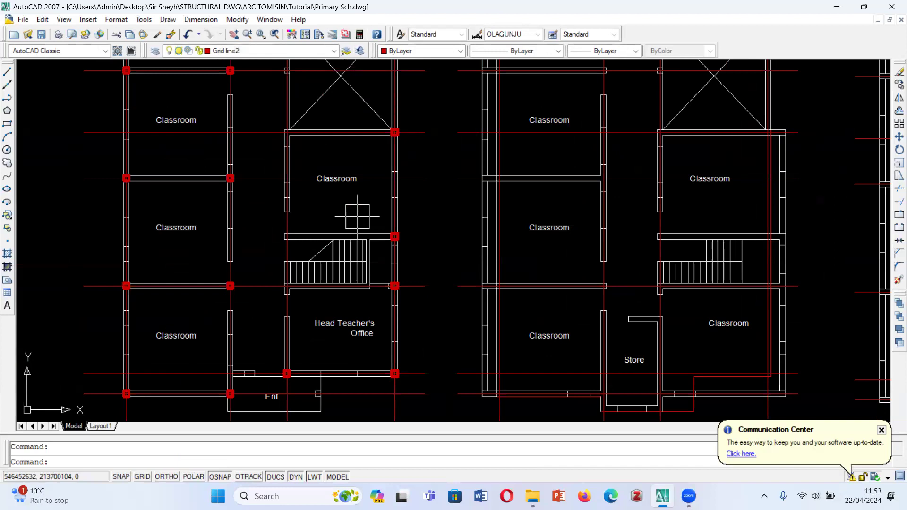
scroll(358, 216, "up", 2)
left_click(378, 219)
left_click(446, 265)
scroll(409, 246, "up", 5)
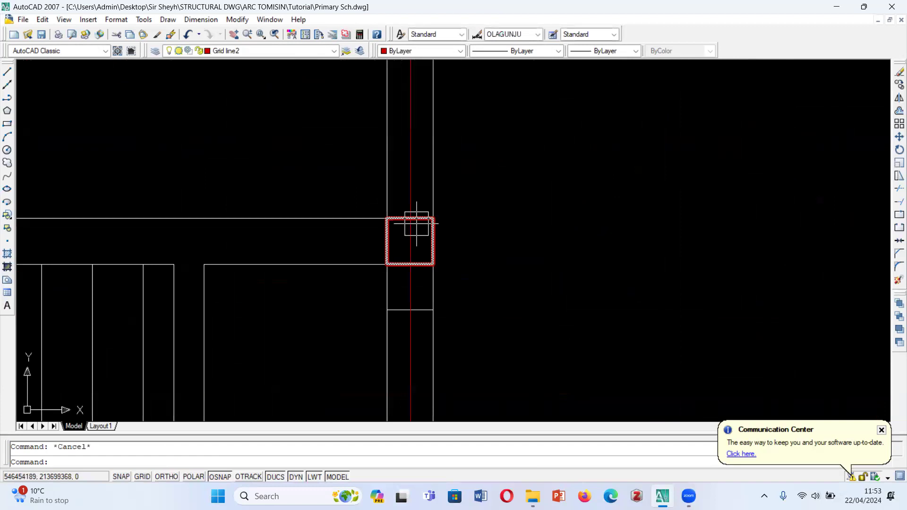
type("co")
key("Return")
left_click(387, 218)
scroll(387, 218, "down", 6)
scroll(358, 206, "up", 5)
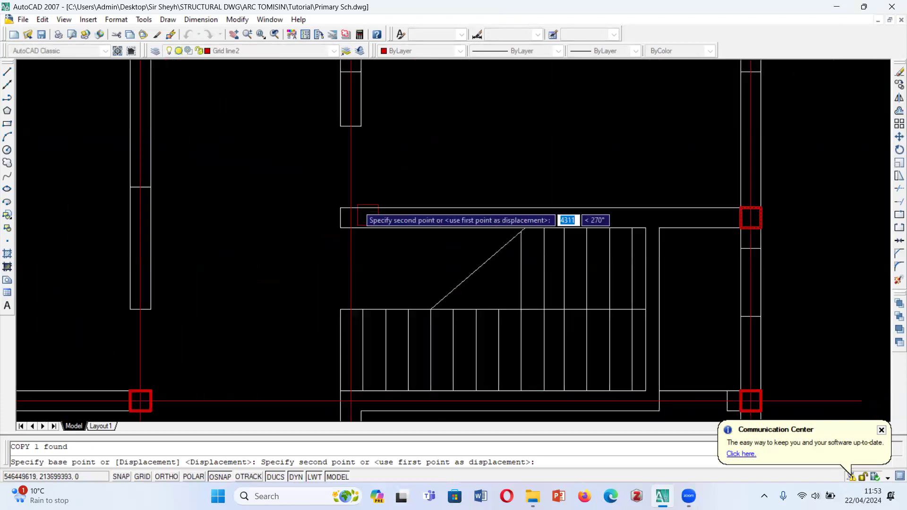
scroll(357, 205, "up", 2)
left_click(332, 209)
scroll(278, 197, "down", 9)
scroll(289, 204, "up", 6)
scroll(286, 226, "down", 8)
key("Escape")
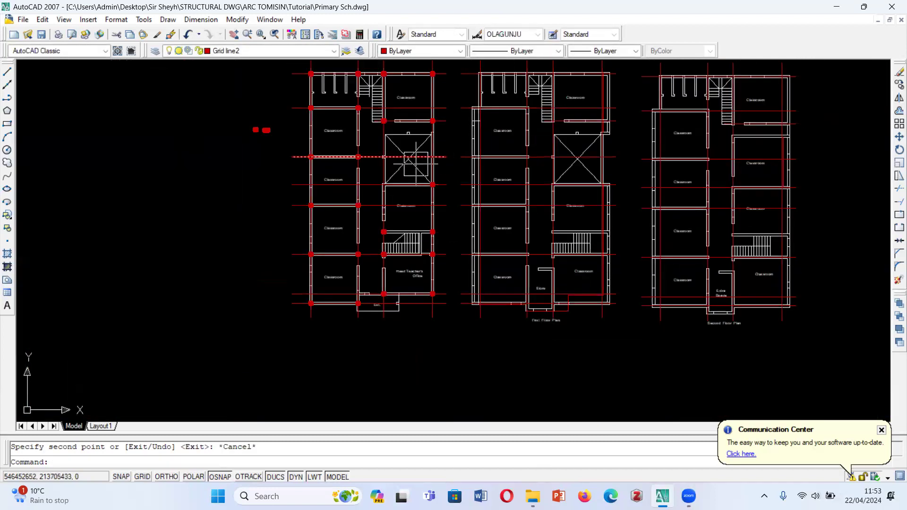
- Add a vertical linear dimension between the corridor-side squares below the upper-right classroom and above the lower staircase
scroll(416, 163, "up", 5)
scroll(390, 232, "up", 3)
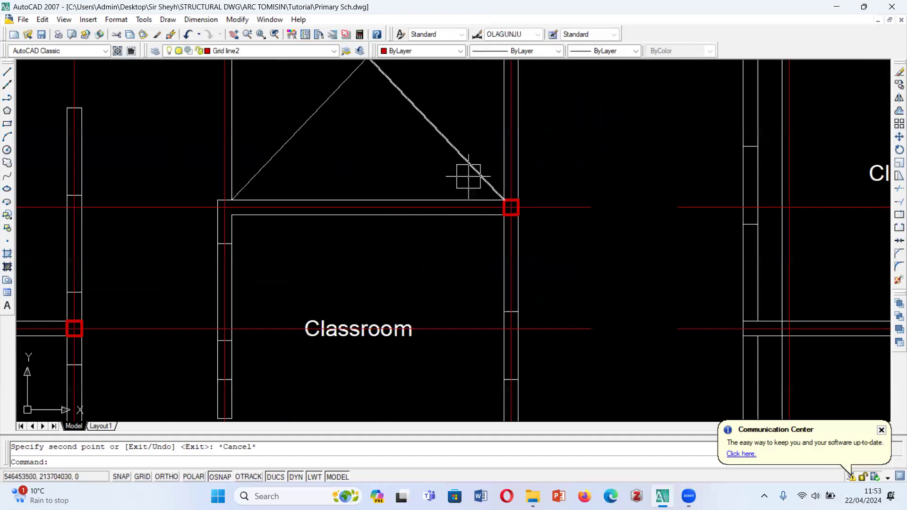
scroll(461, 175, "down", 8)
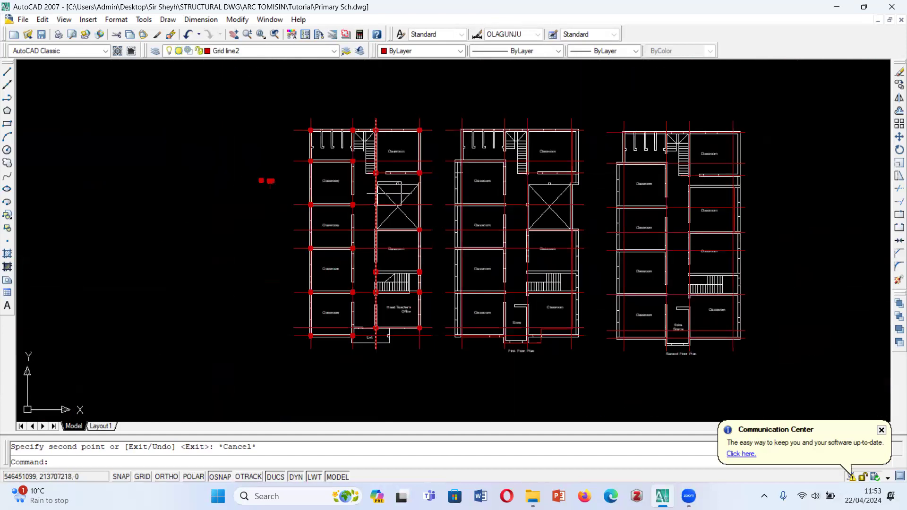
scroll(372, 178, "up", 3)
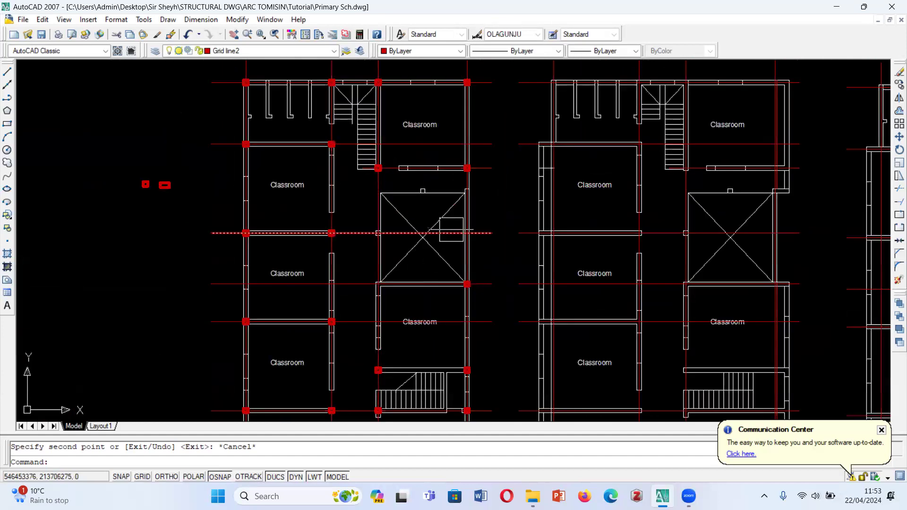
left_click(194, 17)
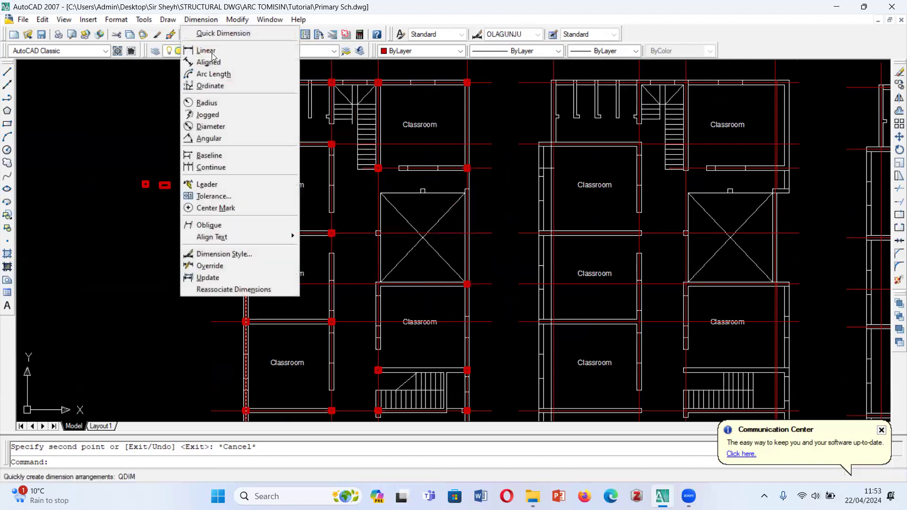
left_click(211, 54)
scroll(394, 185, "up", 3)
left_click(349, 135)
scroll(373, 172, "down", 6)
scroll(352, 276, "up", 5)
scroll(352, 275, "up", 5)
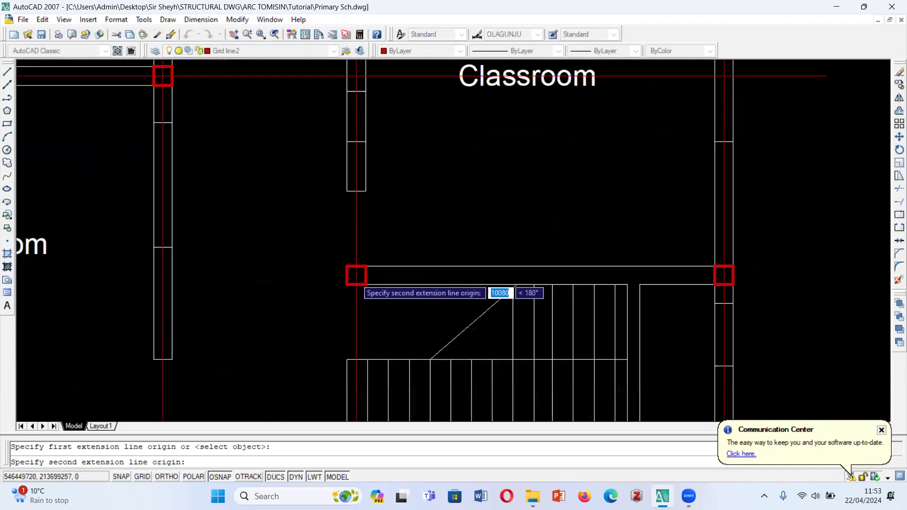
left_click(368, 276)
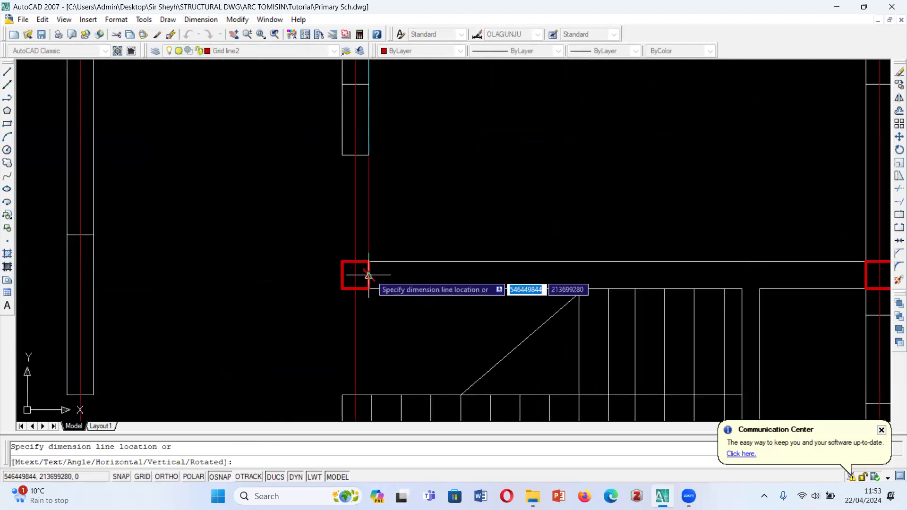
scroll(367, 275, "down", 5)
left_click(314, 154)
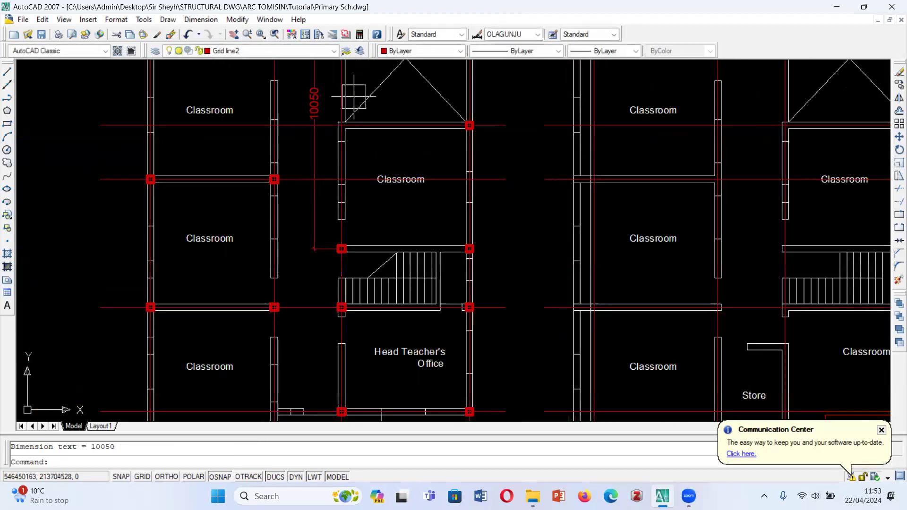
- Delete the vertical dimension in the ground floor corridor
scroll(338, 241, "down", 2)
scroll(331, 152, "up", 6)
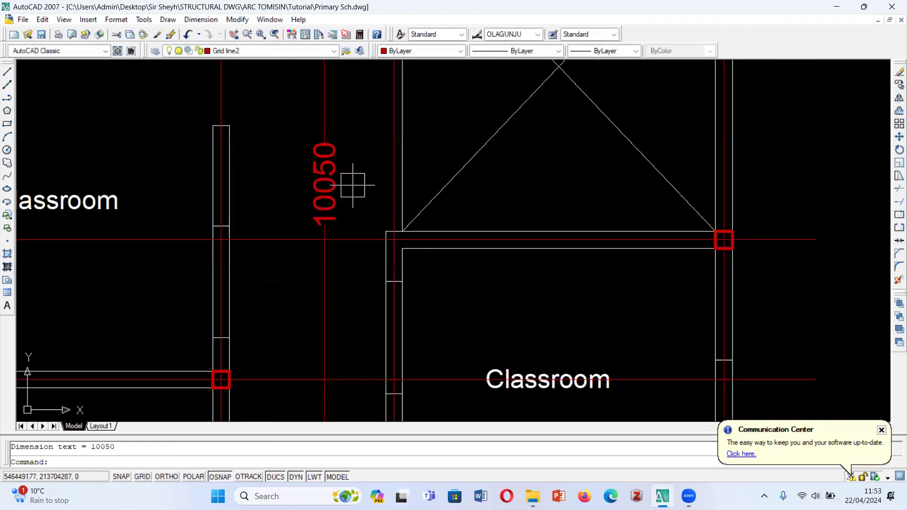
scroll(344, 178, "down", 6)
key("Delete")
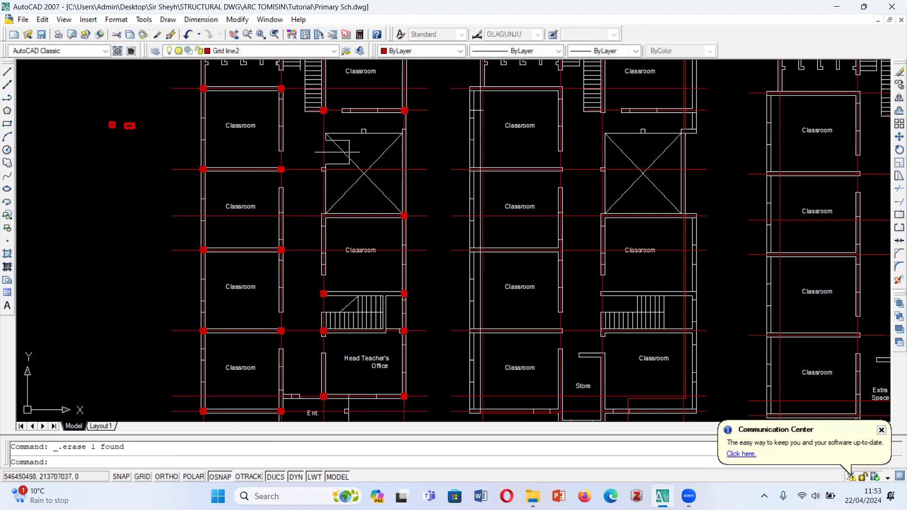
- Copy the square from the upper-right classroom's lower outer corner to the crossed void's lower corridor-side corner, and end the copying
scroll(319, 113, "up", 6)
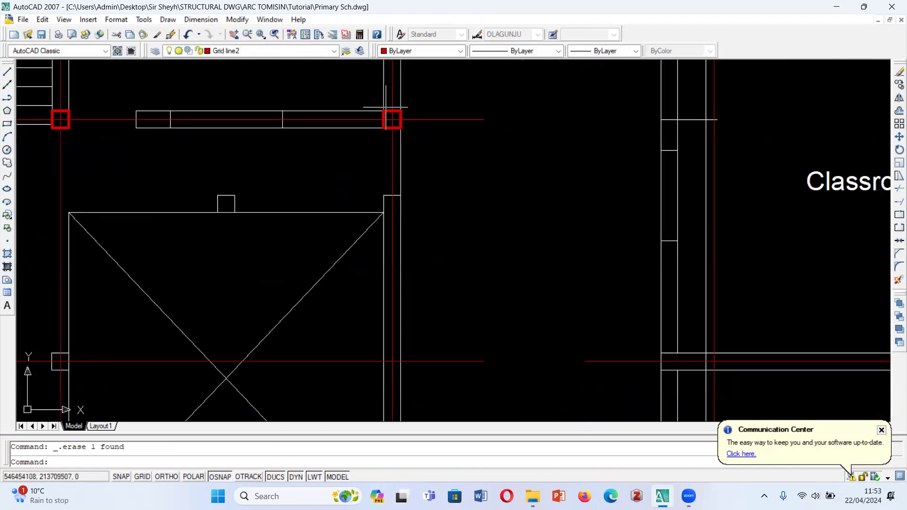
left_click(416, 137)
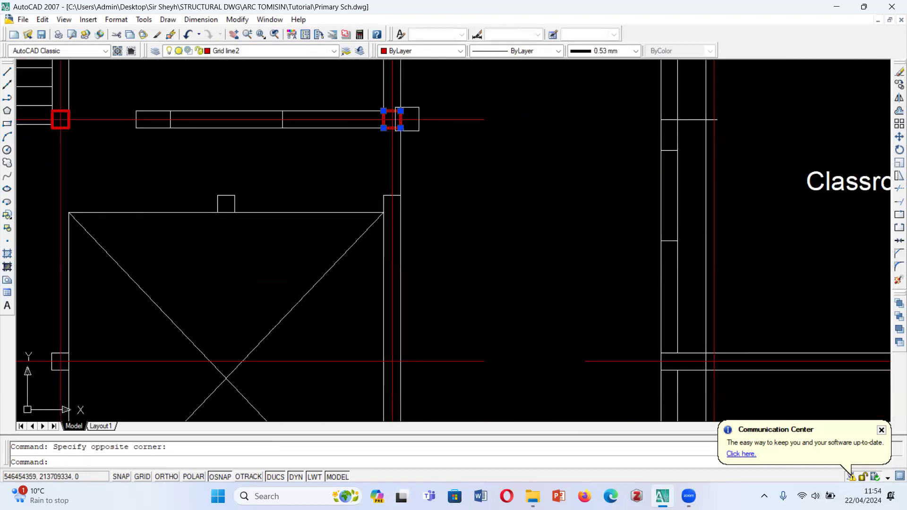
type("c")
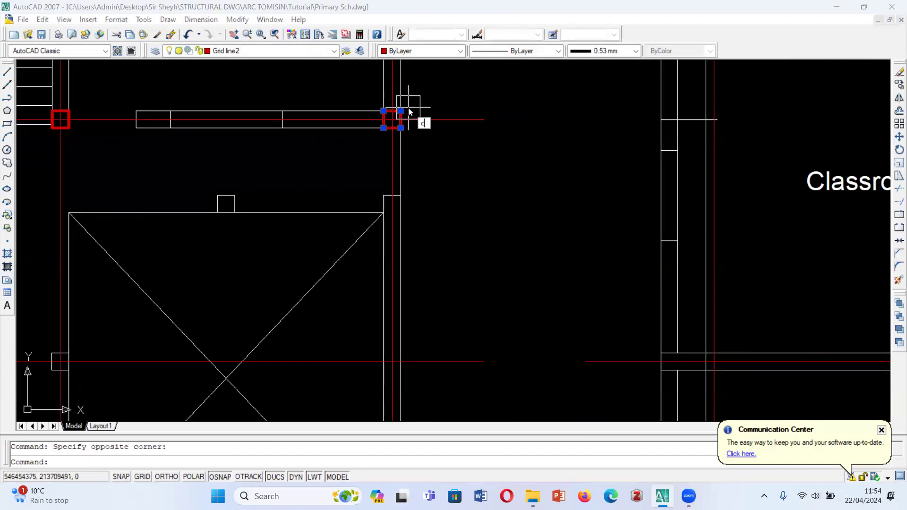
type("o")
key("Return")
left_click(384, 111)
scroll(383, 111, "down", 5)
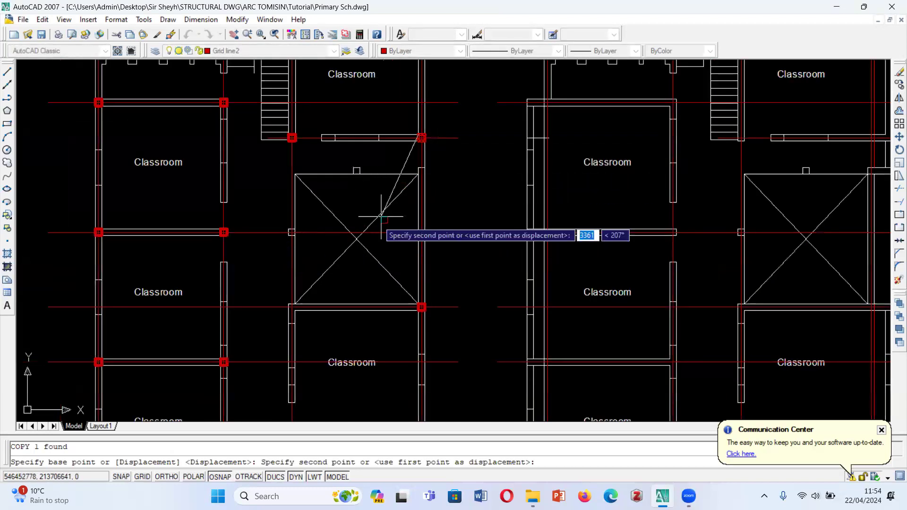
scroll(419, 200, "down", 2)
scroll(364, 216, "up", 8)
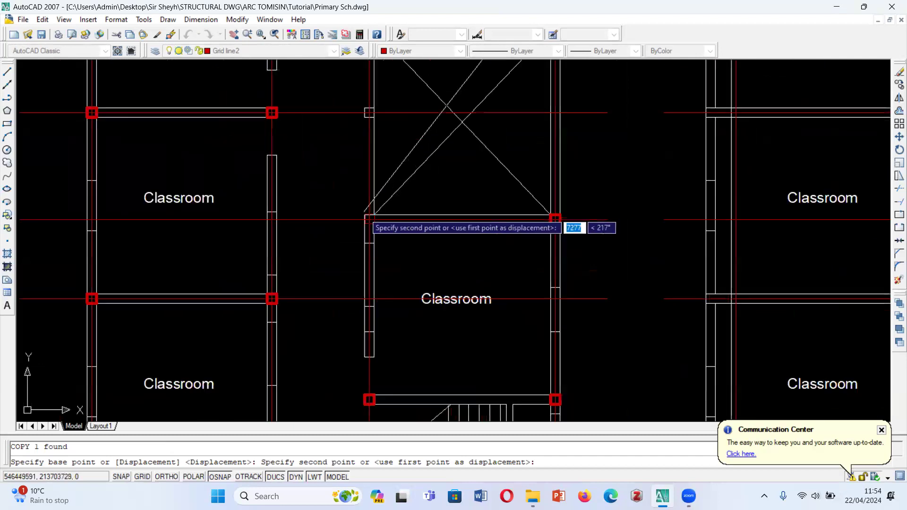
left_click(364, 216)
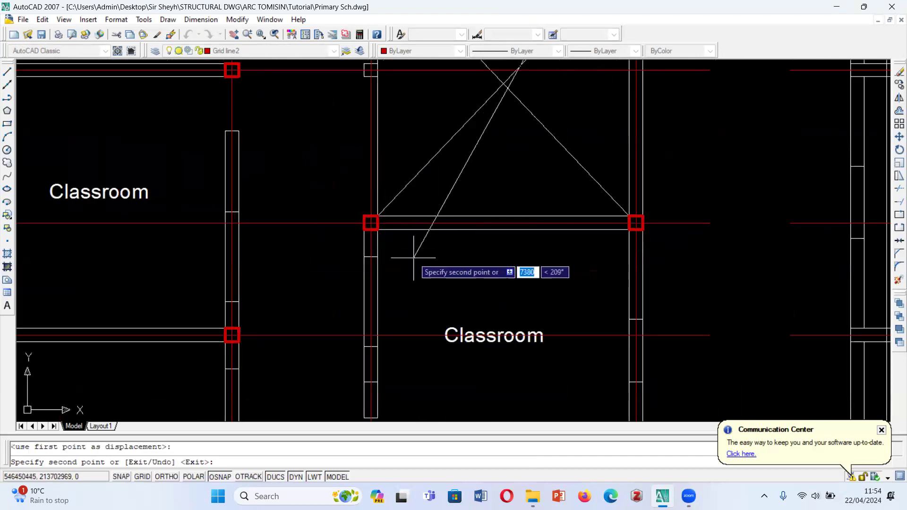
scroll(385, 257, "down", 3)
key("Escape")
- Examine the ground floor column layout around the crossed void, the lower staircase and the Head Teacher's Office
scroll(418, 256, "up", 3)
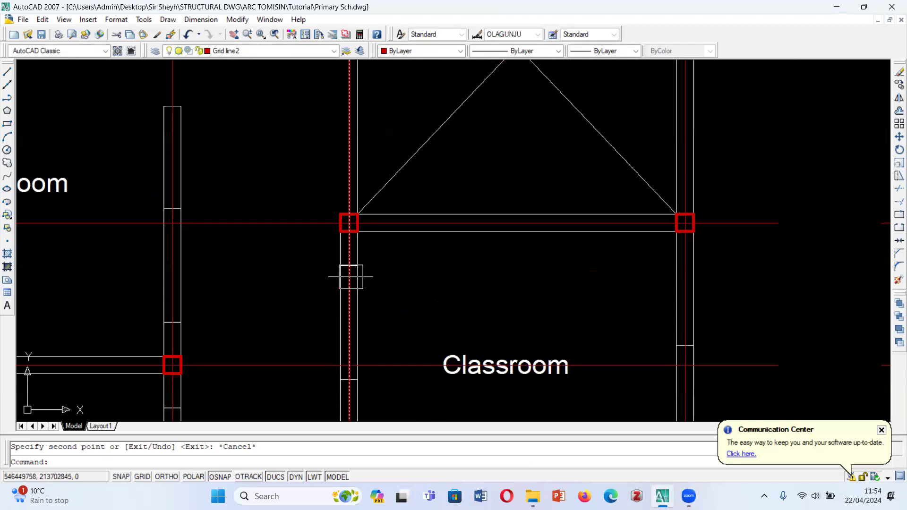
scroll(351, 276, "down", 6)
scroll(344, 220, "up", 3)
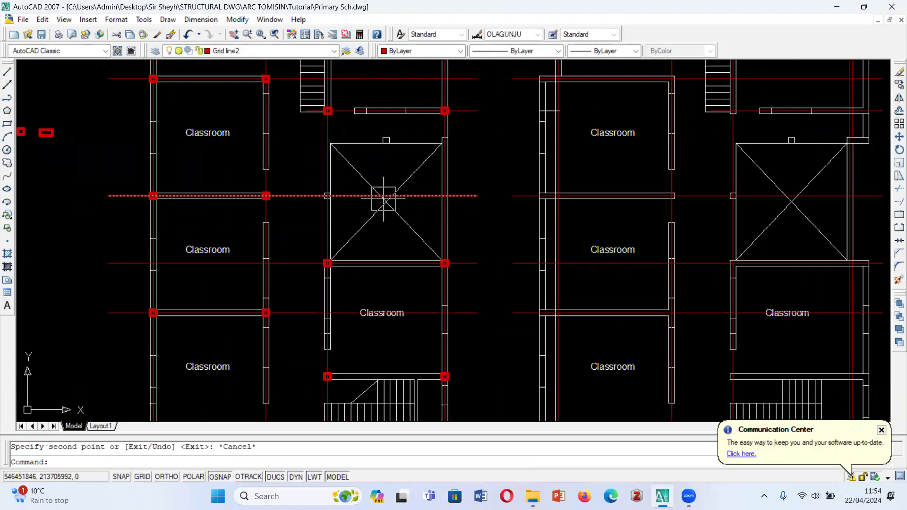
scroll(309, 250, "down", 2)
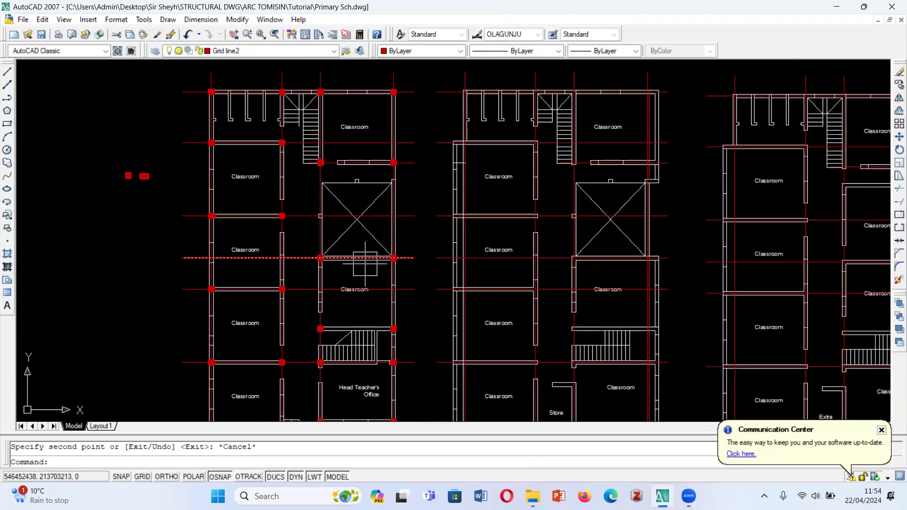
scroll(365, 258, "down", 5)
scroll(288, 267, "up", 5)
scroll(289, 267, "up", 3)
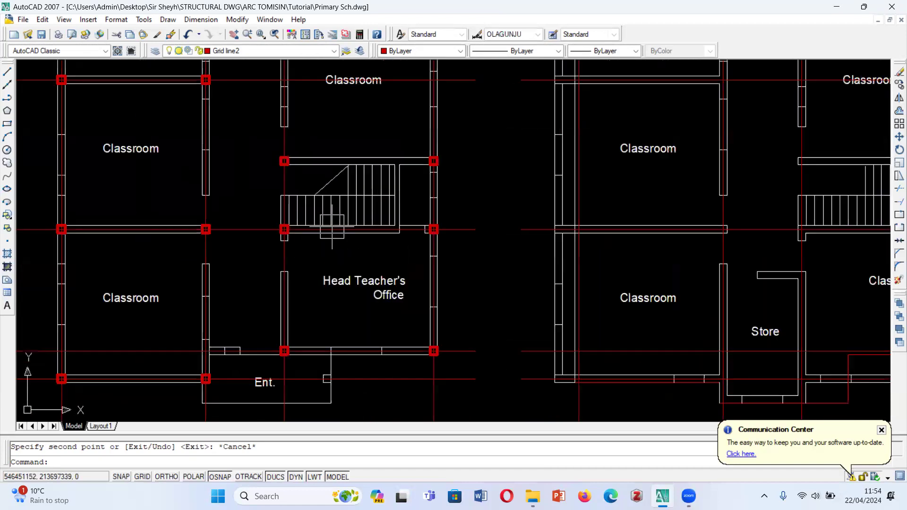
scroll(289, 243, "down", 2)
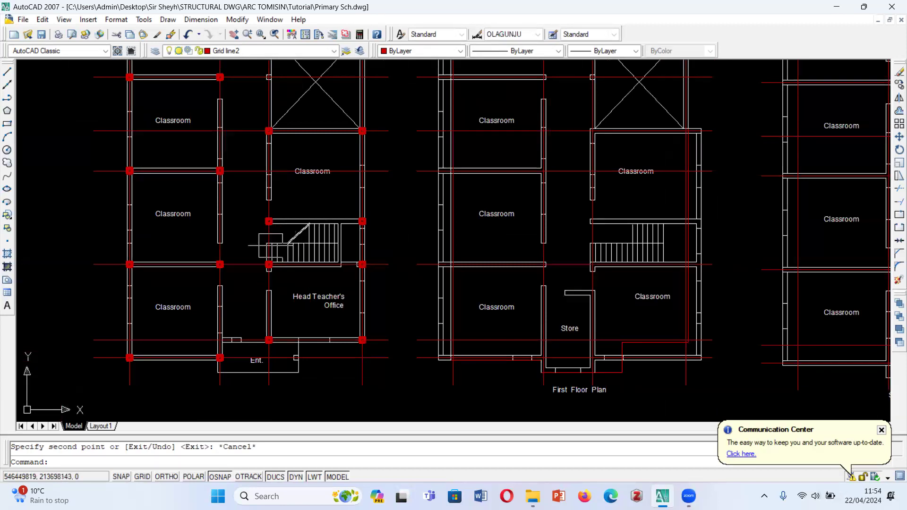
scroll(137, 277, "down", 2)
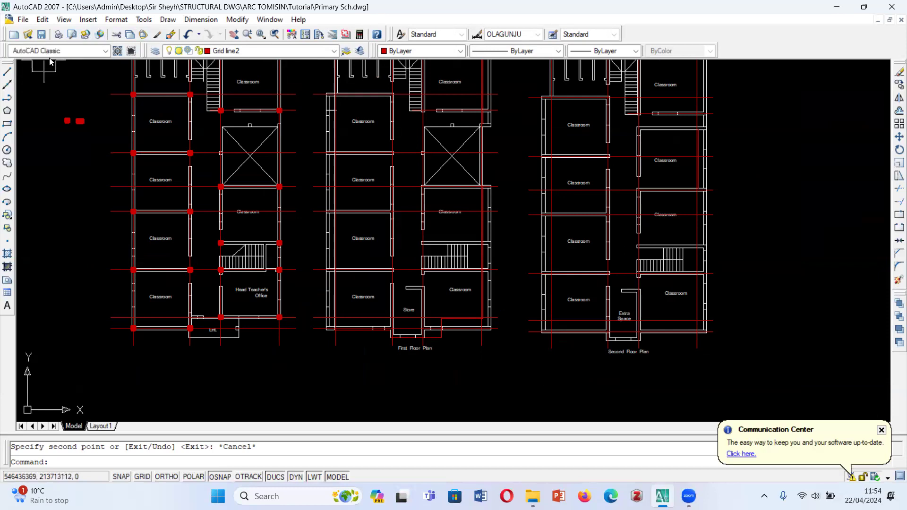
- Draw a rectangle along the inner wall faces of the ground floor's upper-left toilet room, between its diagonally opposite columns
left_click(7, 124)
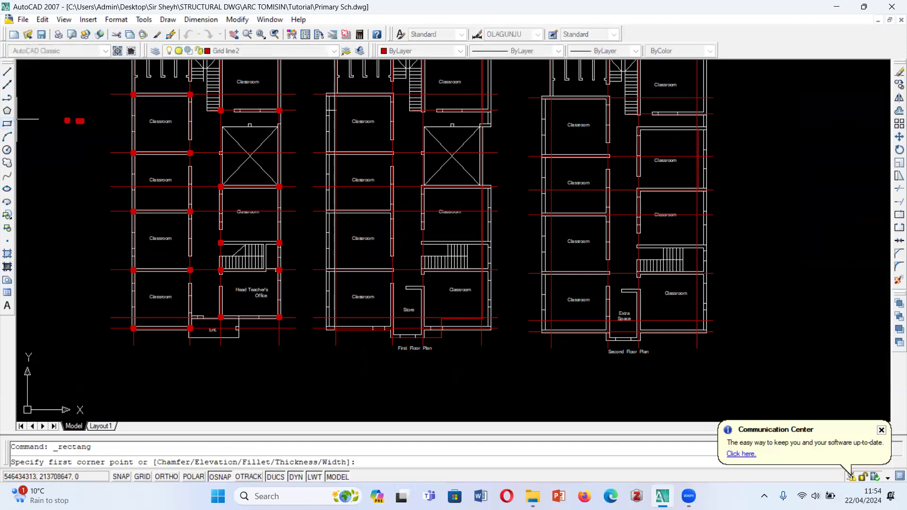
scroll(137, 236, "down", 3)
scroll(139, 168, "up", 6)
scroll(141, 169, "up", 3)
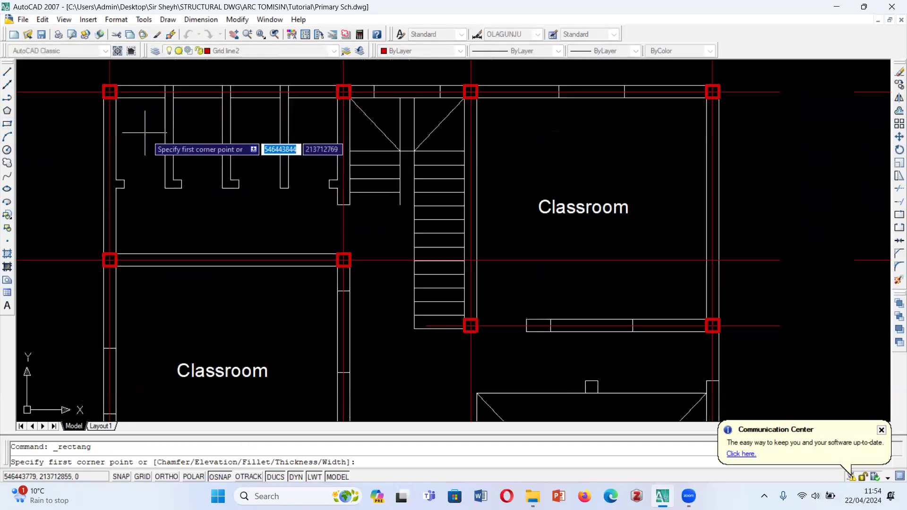
left_click(116, 98)
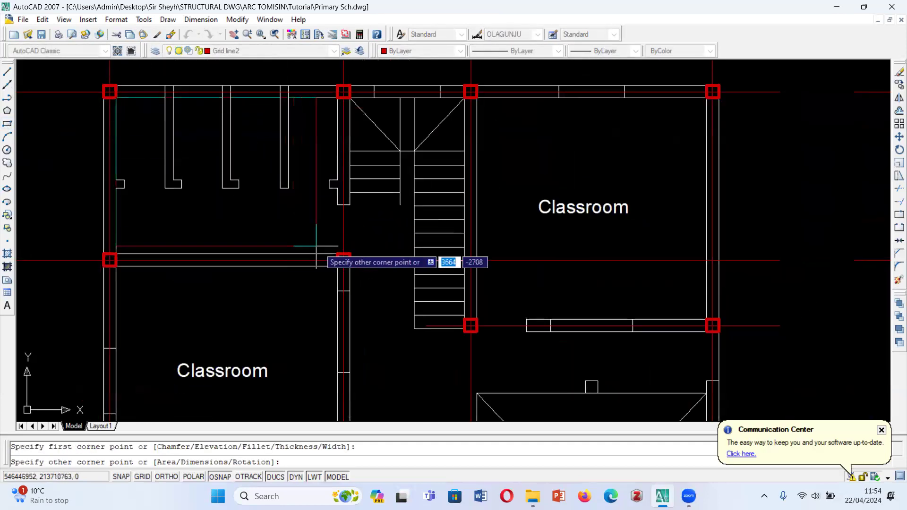
left_click(337, 252)
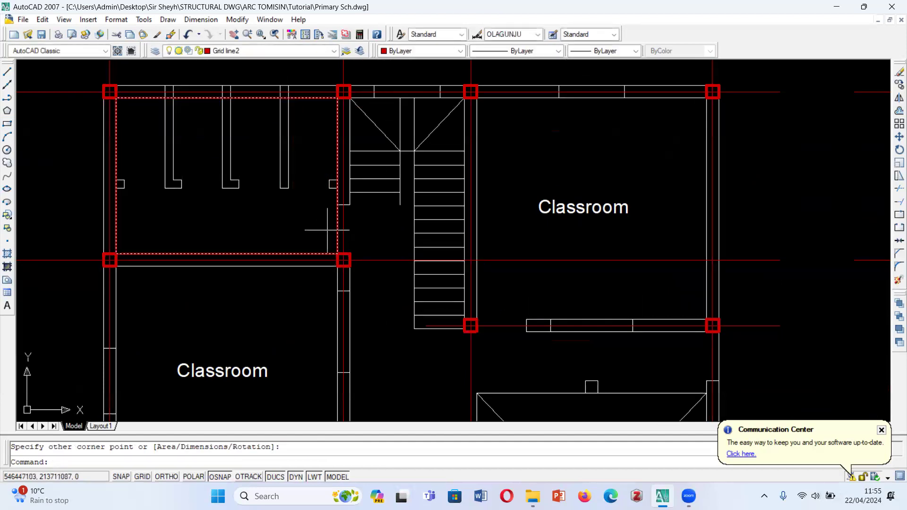
- Set the toilet room rectangle's colour to Green and its lineweight to 0.80 mm
left_click(125, 114)
left_click(447, 51)
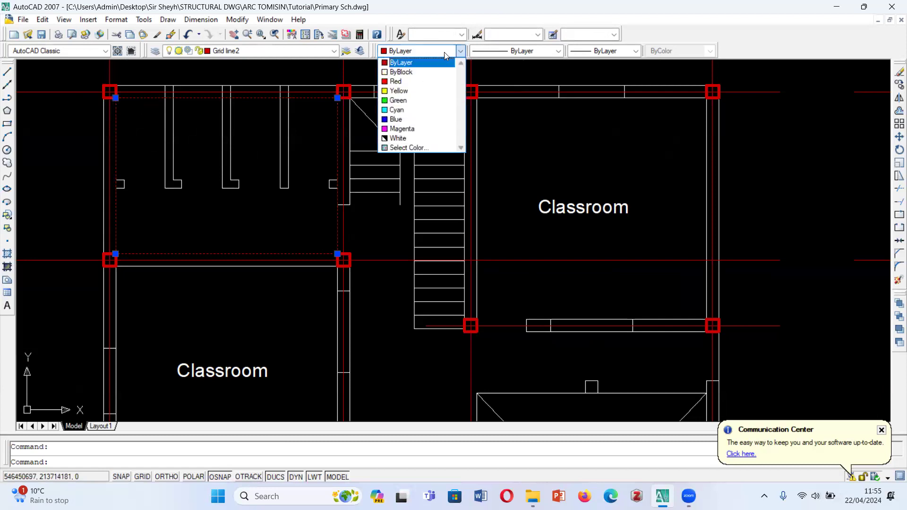
left_click(416, 101)
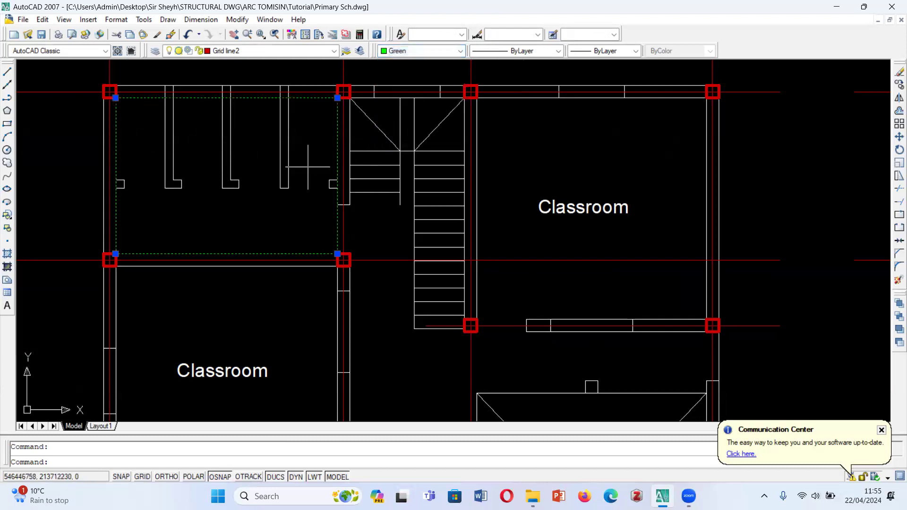
left_click(579, 51)
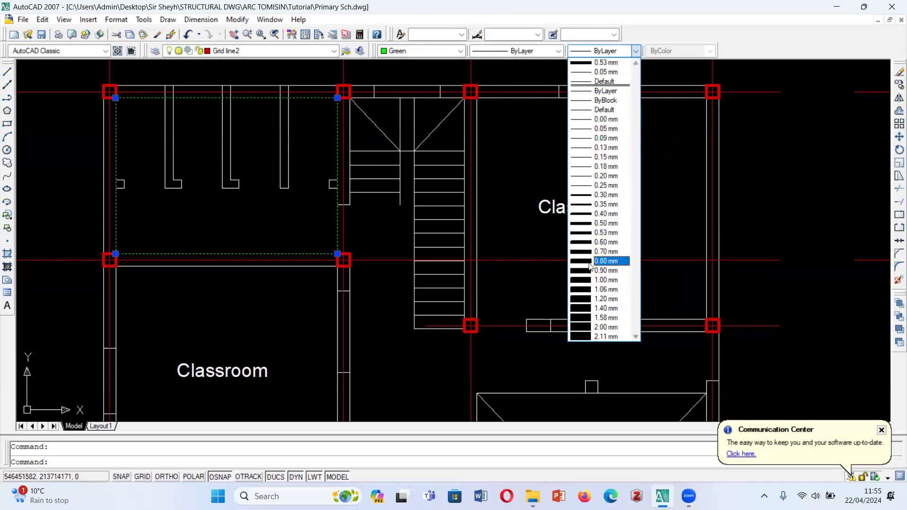
left_click(609, 261)
key("Escape")
scroll(284, 259, "down", 2)
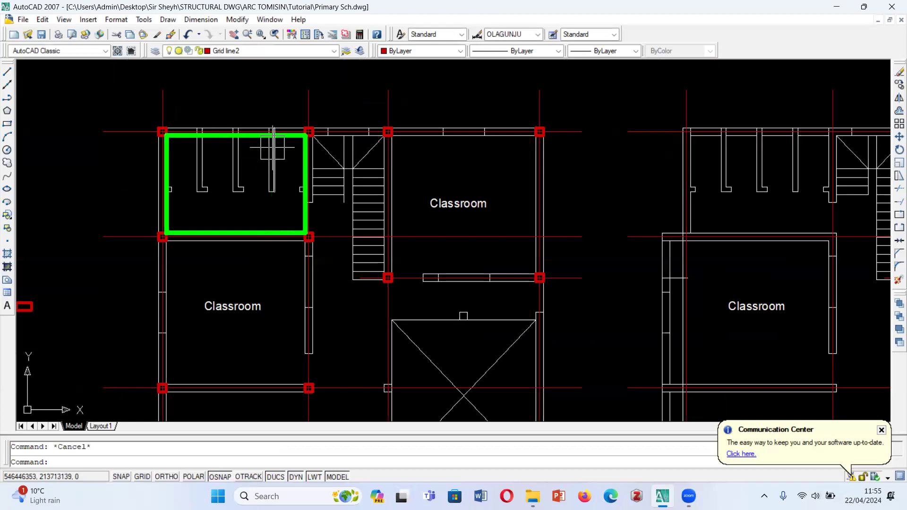
scroll(208, 148, "down", 2)
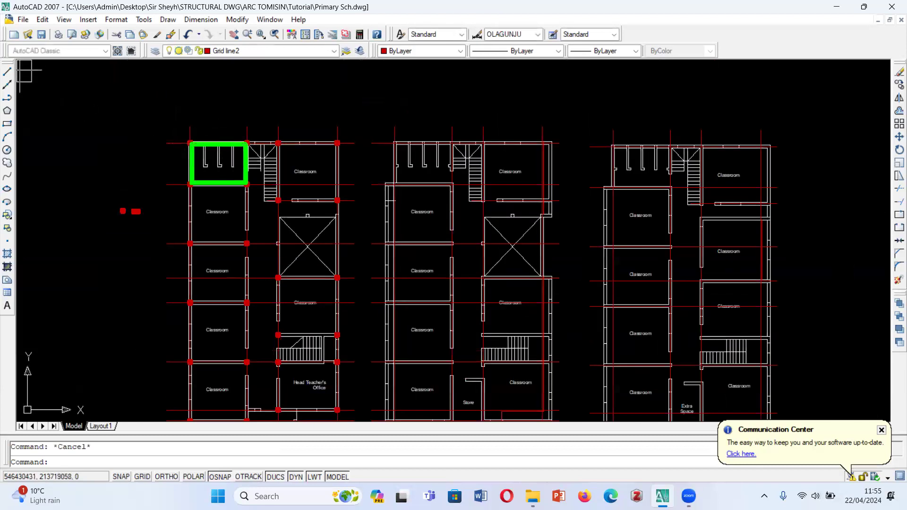
- Draw a rectangle along the inner wall faces of the ground floor's upper-right classroom, between its diagonally opposite corner columns
left_click(7, 122)
scroll(277, 142, "up", 2)
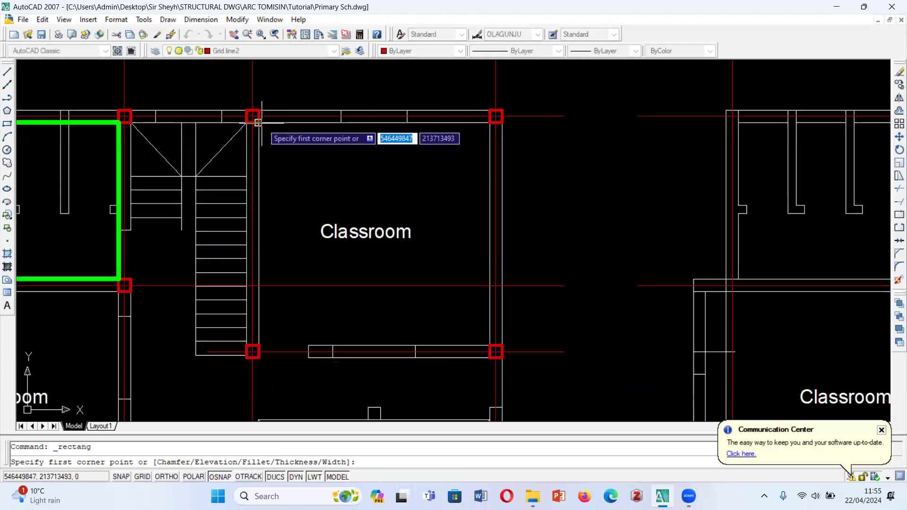
left_click(258, 123)
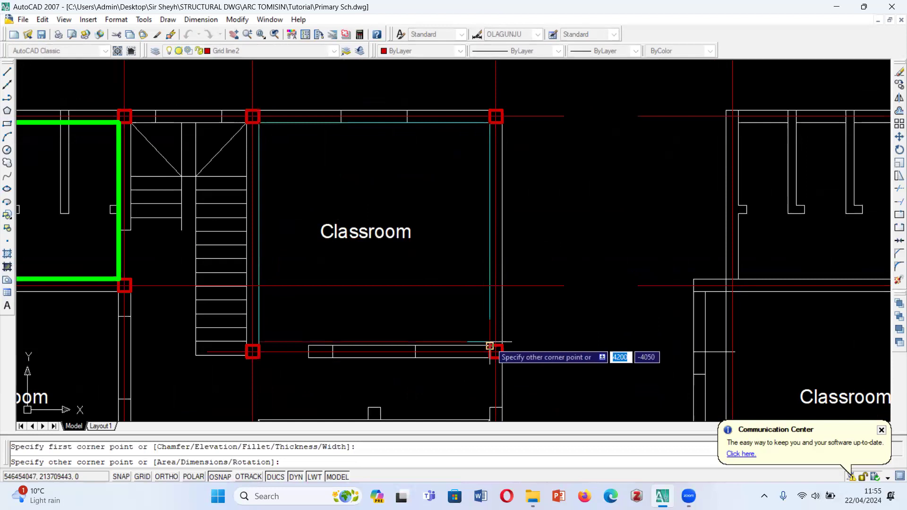
left_click(490, 346)
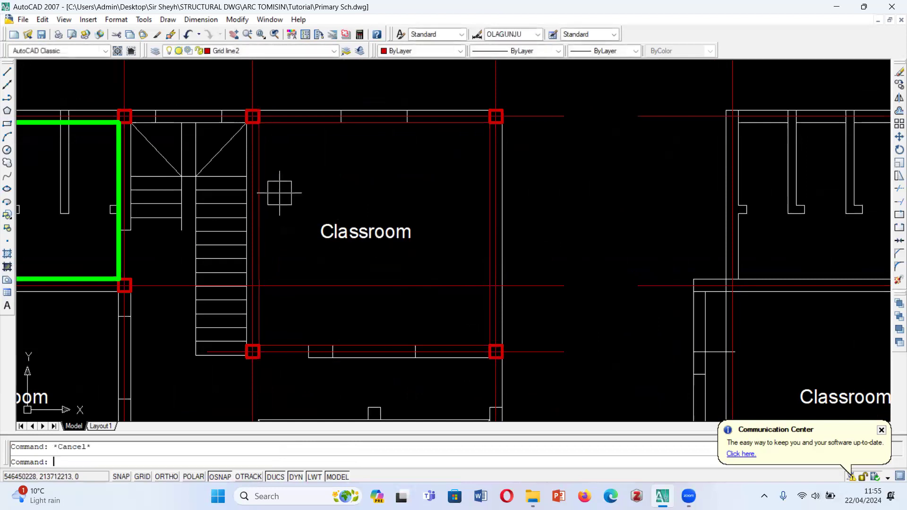
- Match the upper-right classroom rectangle's properties to the green toilet room rectangle
type("ma")
key("Return")
left_click(119, 215)
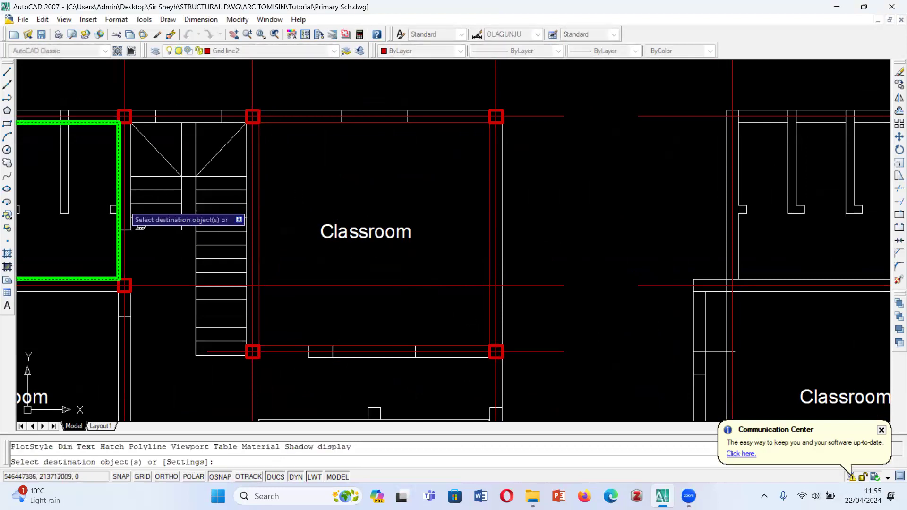
left_click(496, 352)
scroll(426, 166, "down", 5)
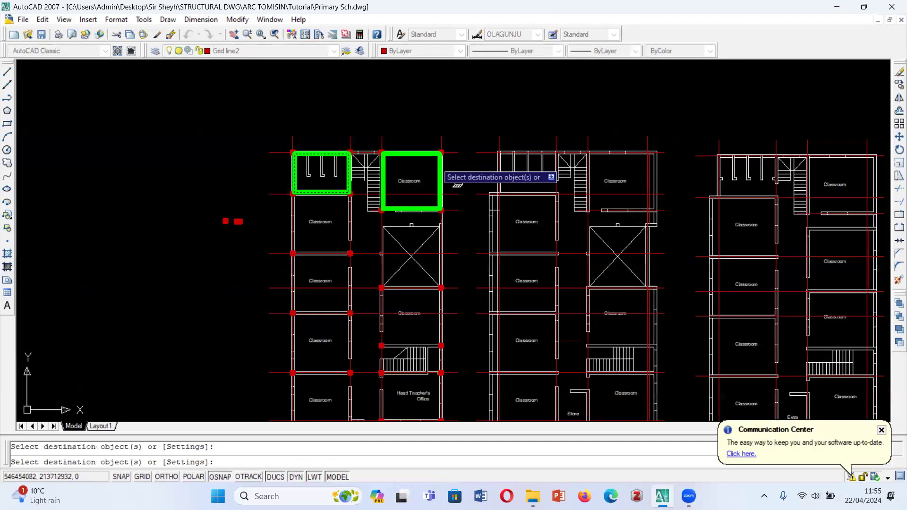
- Examine the ground floor columns and walls around the crossed void and the rooms below it, and end the property matching
scroll(428, 251, "up", 2)
scroll(399, 263, "up", 2)
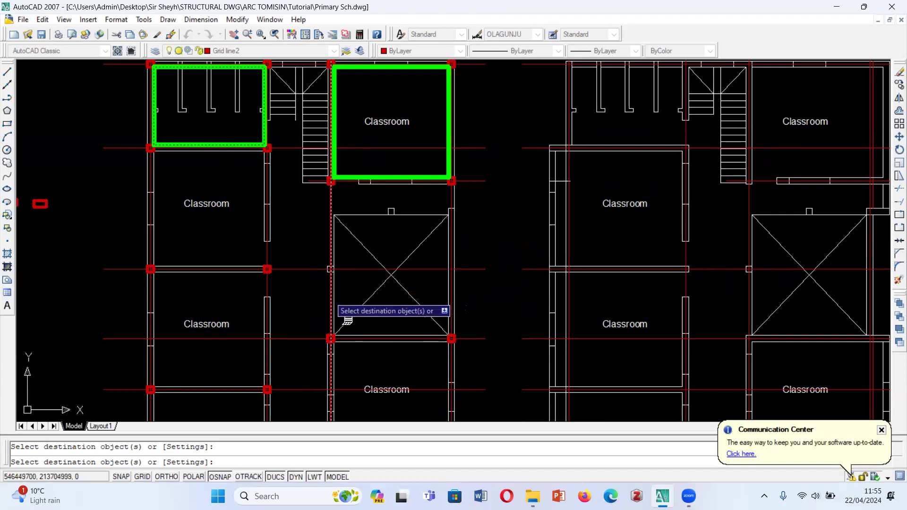
scroll(461, 211, "up", 3)
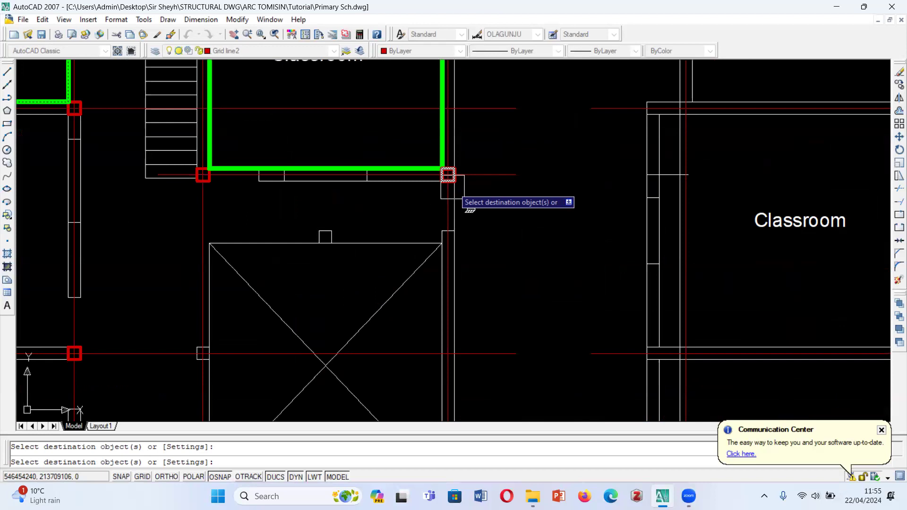
left_click(450, 227)
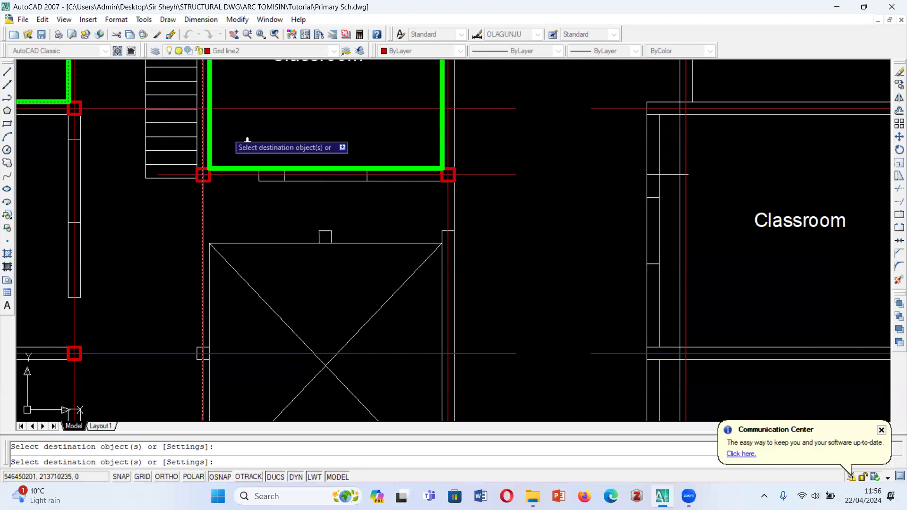
scroll(250, 146, "down", 4)
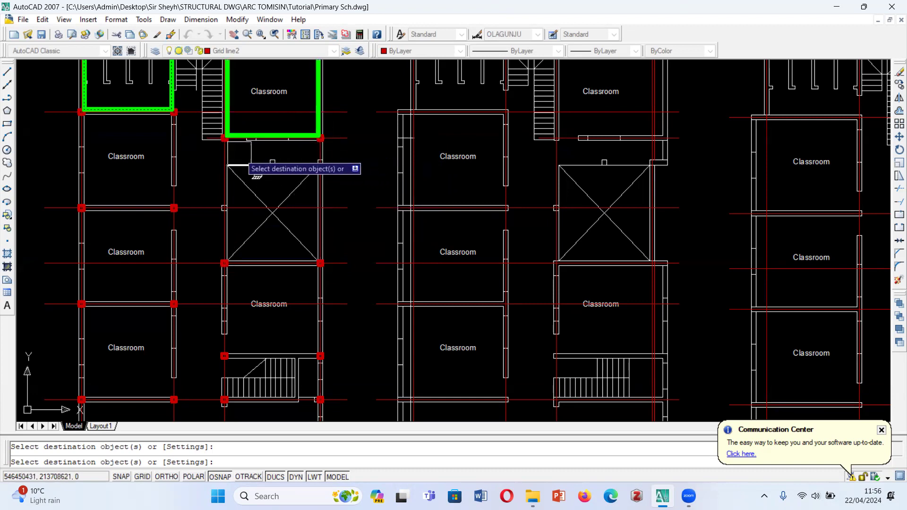
scroll(227, 166, "up", 3)
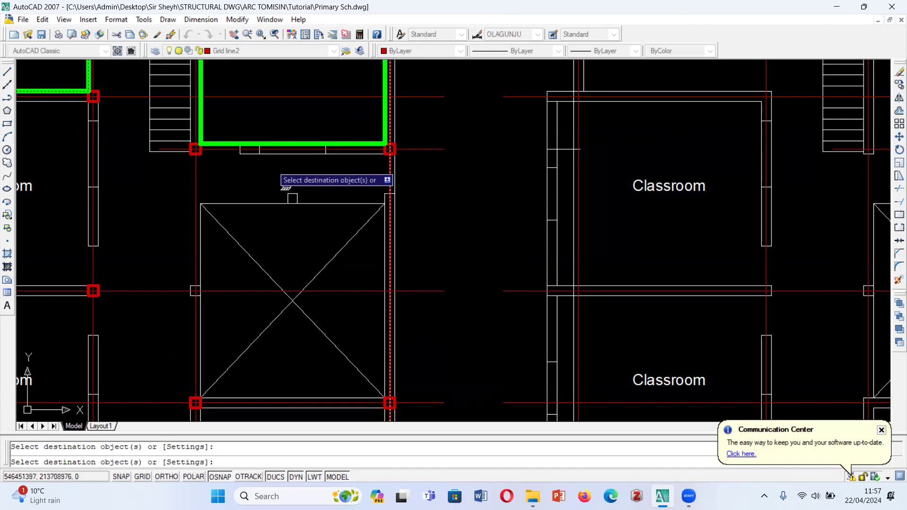
scroll(285, 176, "down", 5)
scroll(326, 173, "up", 4)
scroll(323, 200, "down", 3)
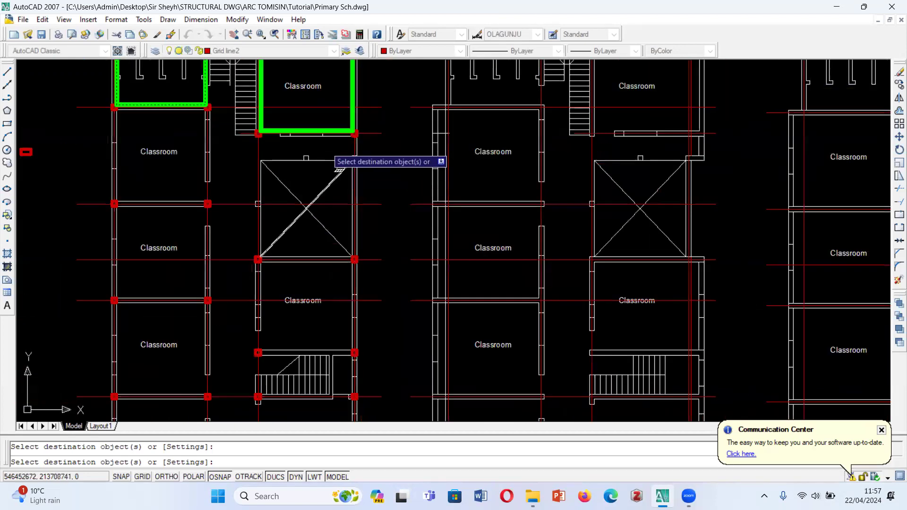
scroll(311, 226, "down", 2)
scroll(328, 248, "up", 2)
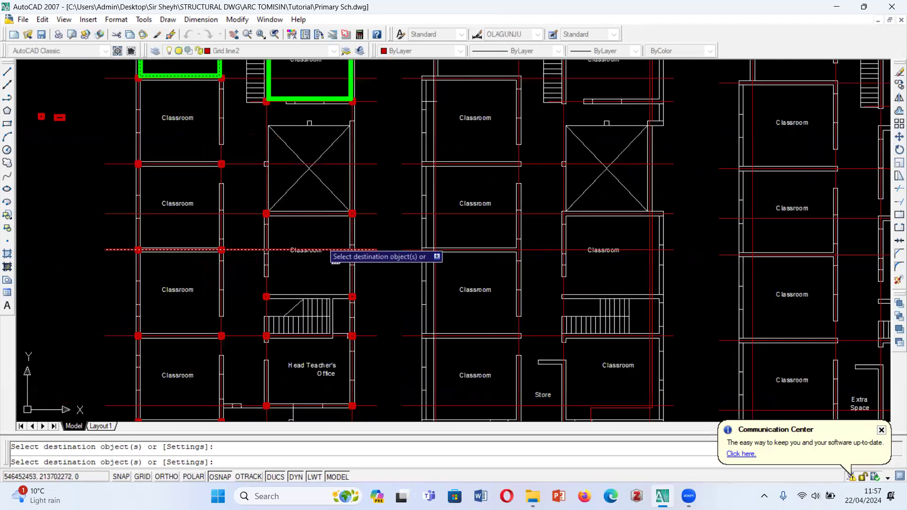
left_click(266, 214)
key("Escape")
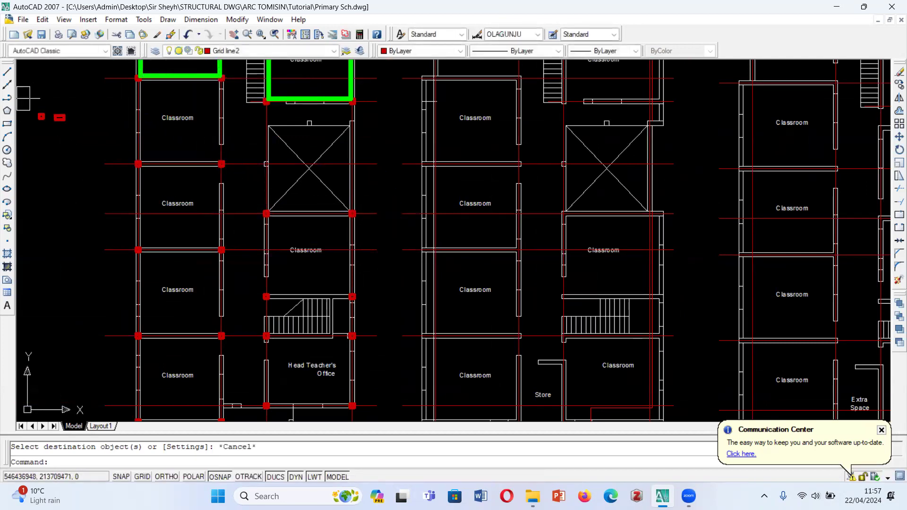
- Draw a rectangle inside the ground floor classroom directly below the toilet room, between its diagonally opposite columns
left_click(7, 124)
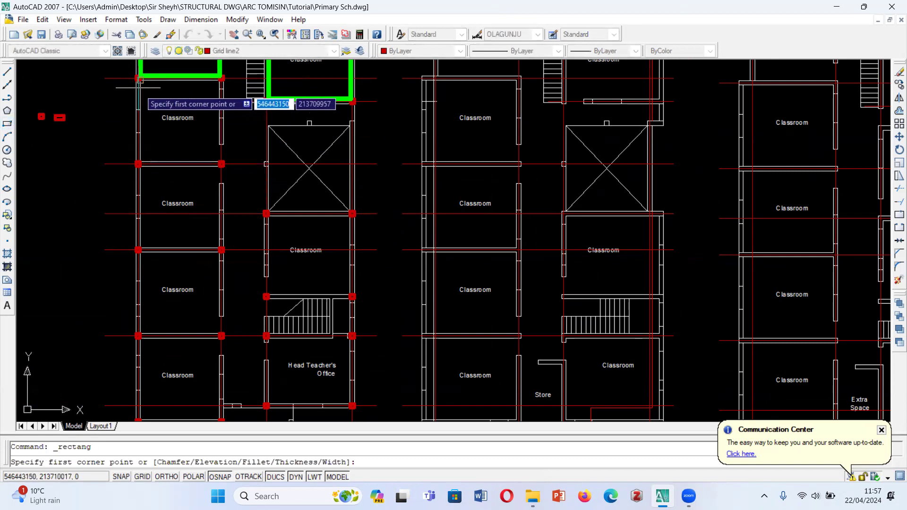
scroll(145, 66, "up", 6)
left_click(118, 119)
scroll(124, 122, "down", 6)
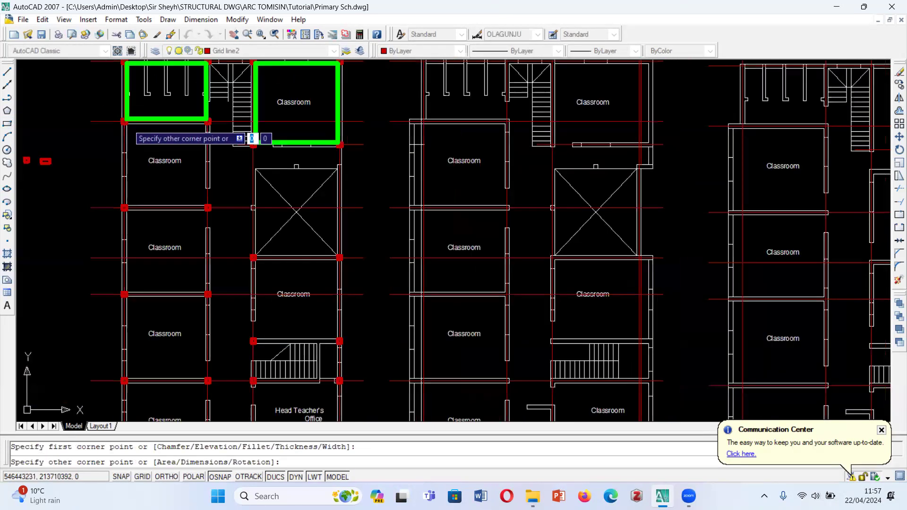
scroll(171, 157, "up", 2)
left_click(201, 201)
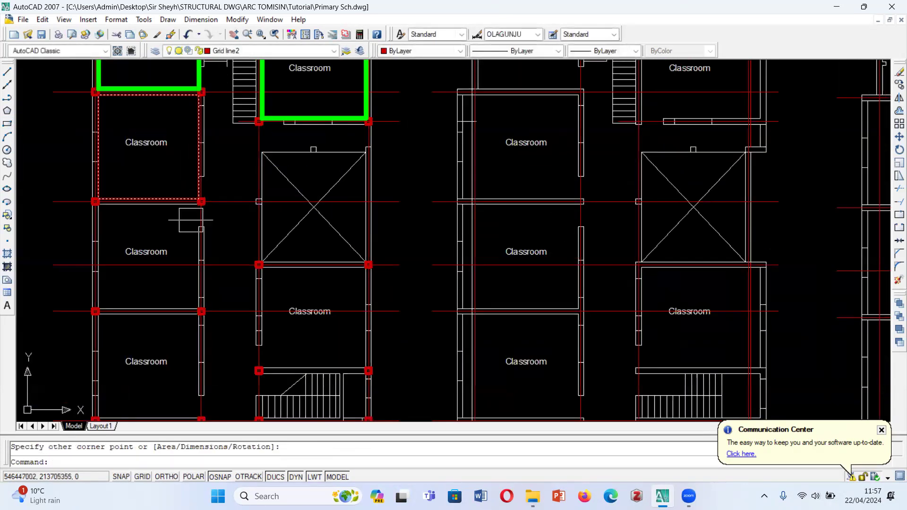
- Match the new classroom rectangle's properties to the green toilet room rectangle, and end the property matching
type("ma")
key("Return")
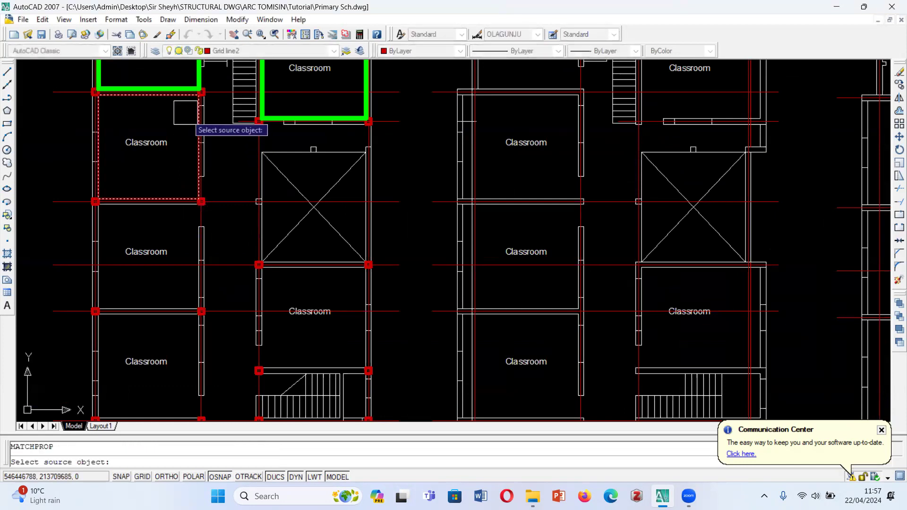
left_click(185, 86)
left_click(199, 142)
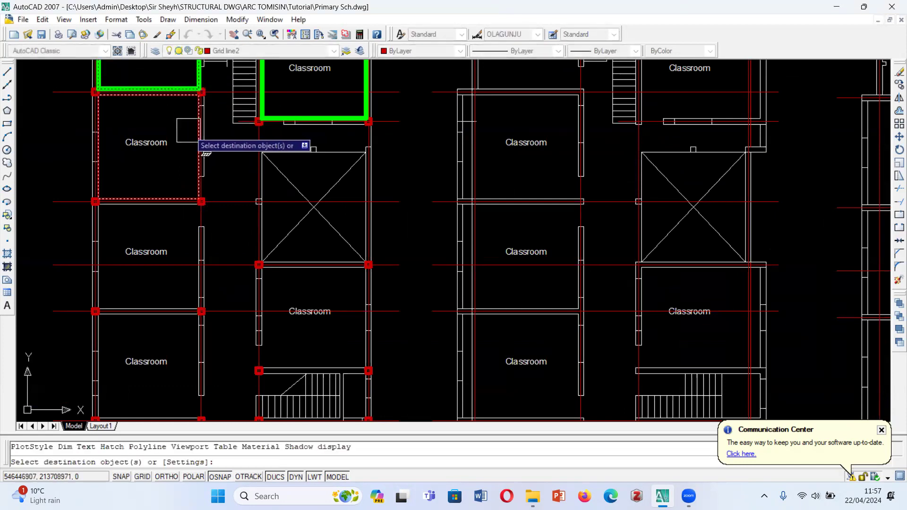
scroll(202, 205, "down", 2)
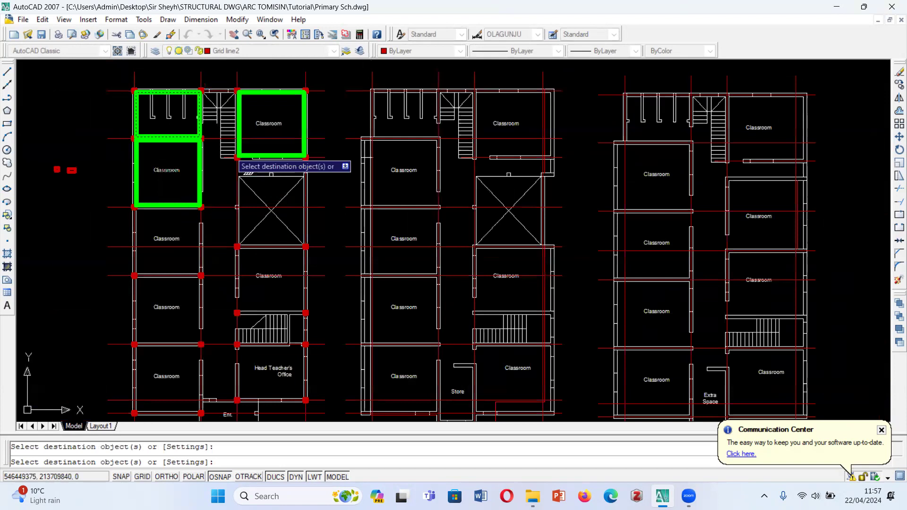
left_click(278, 156)
key("Escape")
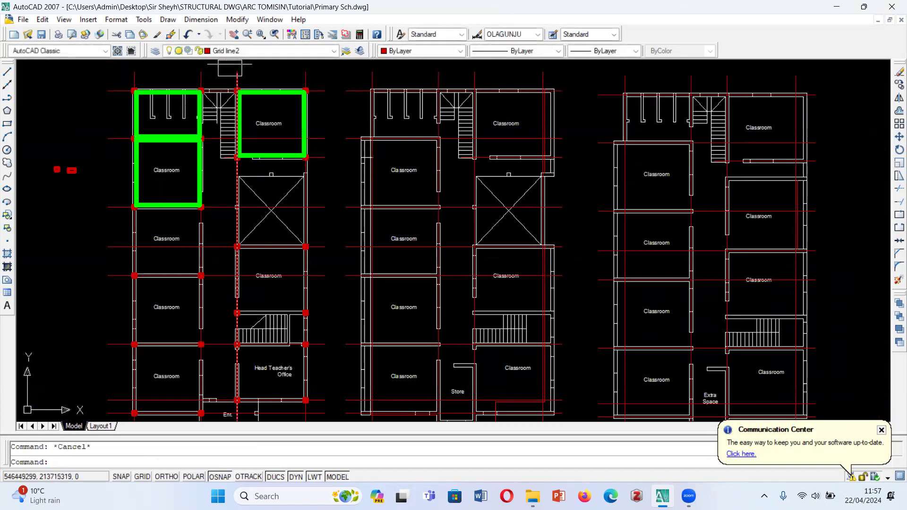
- Look through the drawing's layers and keep Grid line2 as the current layer
left_click(240, 51)
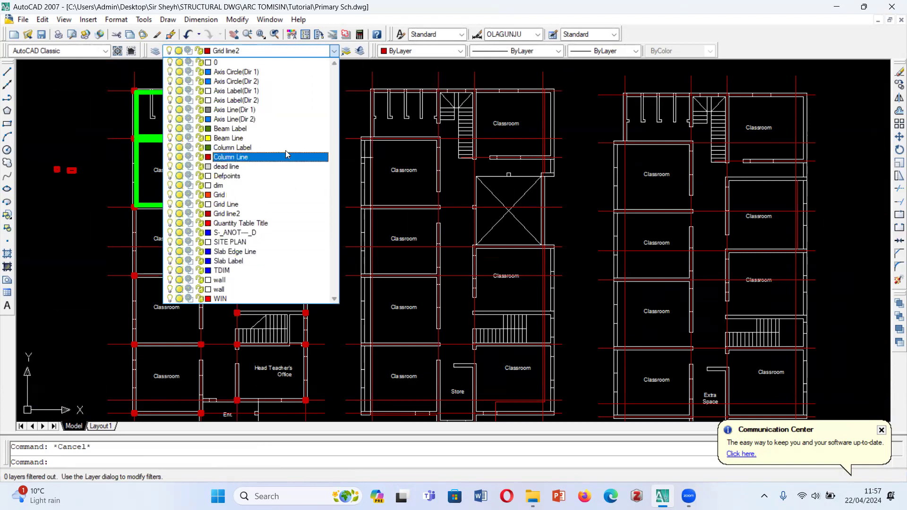
left_click(236, 213)
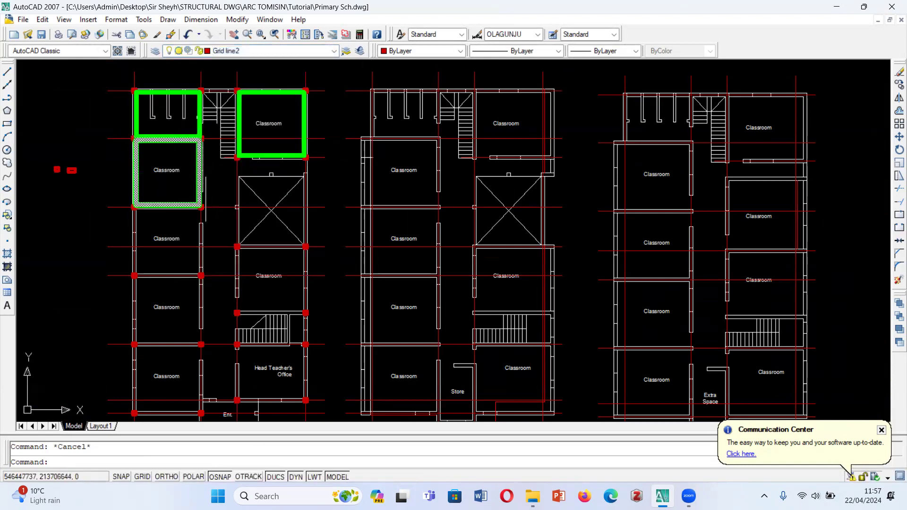
left_click(213, 275)
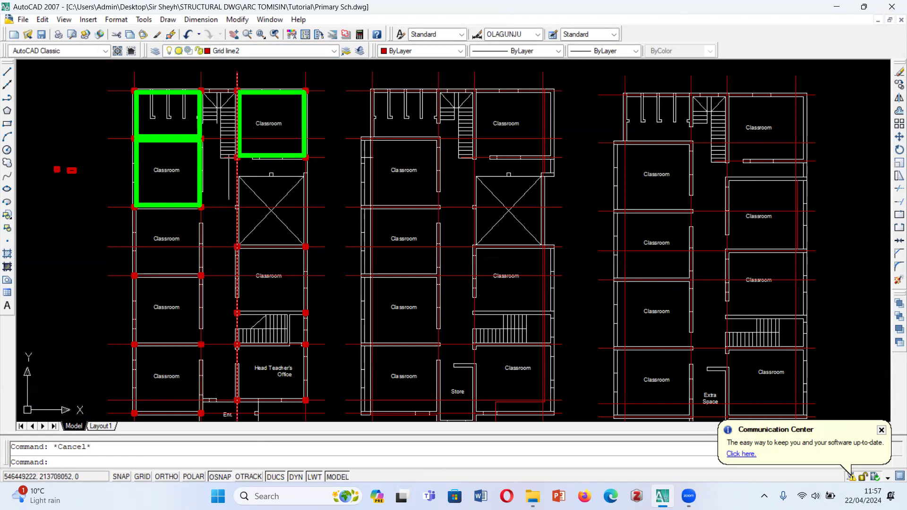
- Examine the ground floor corridor, the crossed void, and the column positions down to the Head Teacher's Office and entrance
scroll(204, 162, "up", 2)
scroll(203, 162, "up", 3)
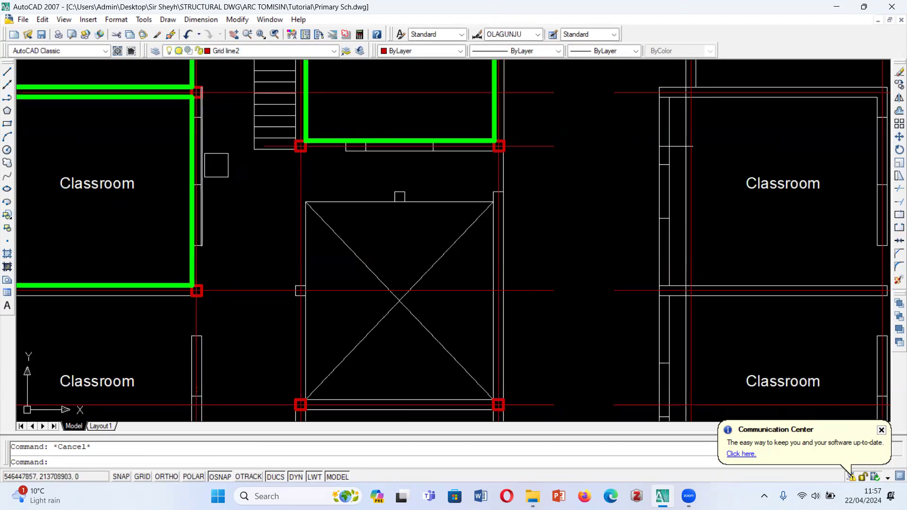
scroll(287, 220, "down", 2)
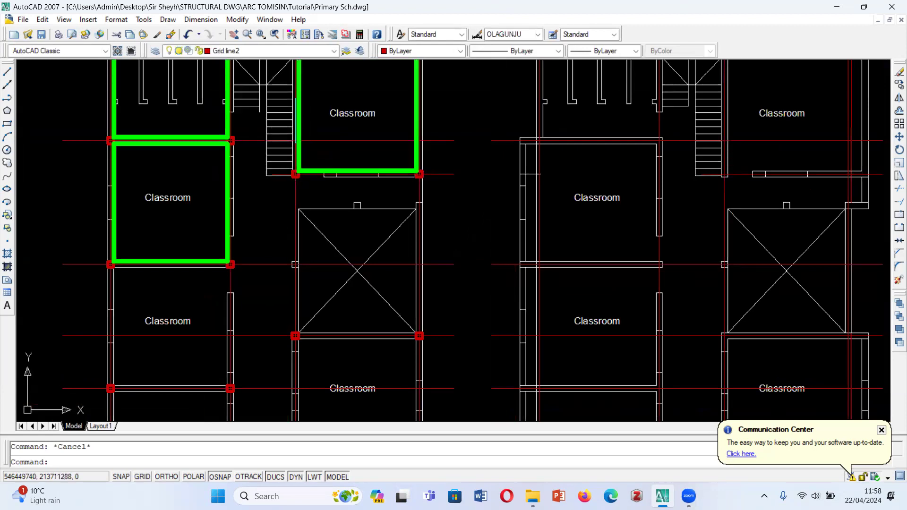
scroll(263, 167, "down", 5)
scroll(219, 136, "up", 2)
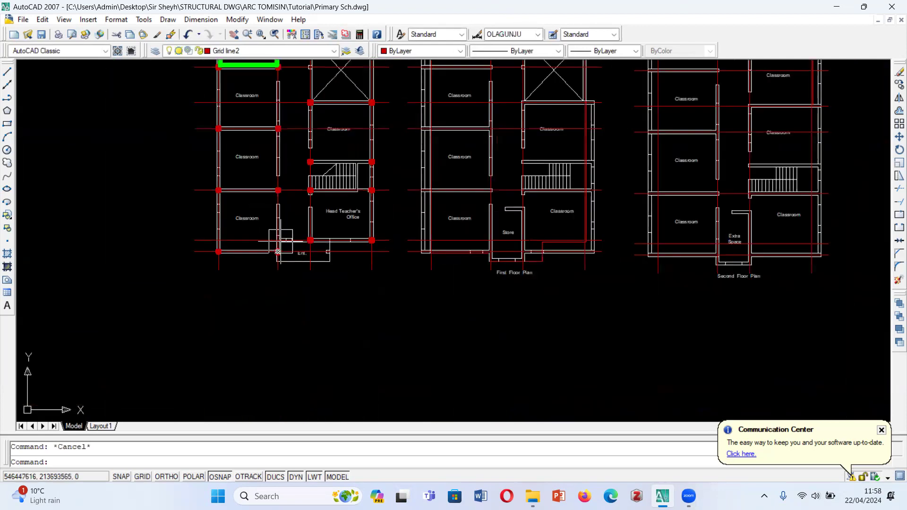
scroll(296, 240, "down", 1)
middle_click_drag(297, 240, 273, 336)
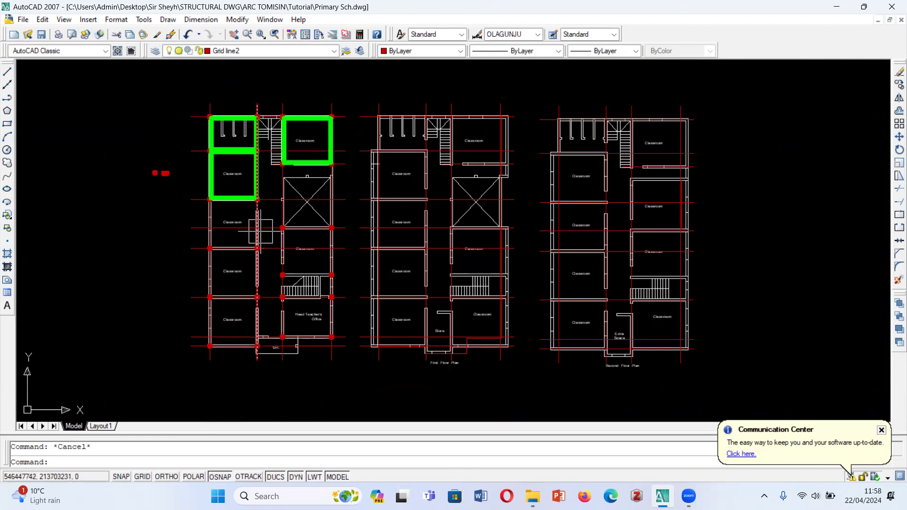
scroll(263, 231, "up", 1)
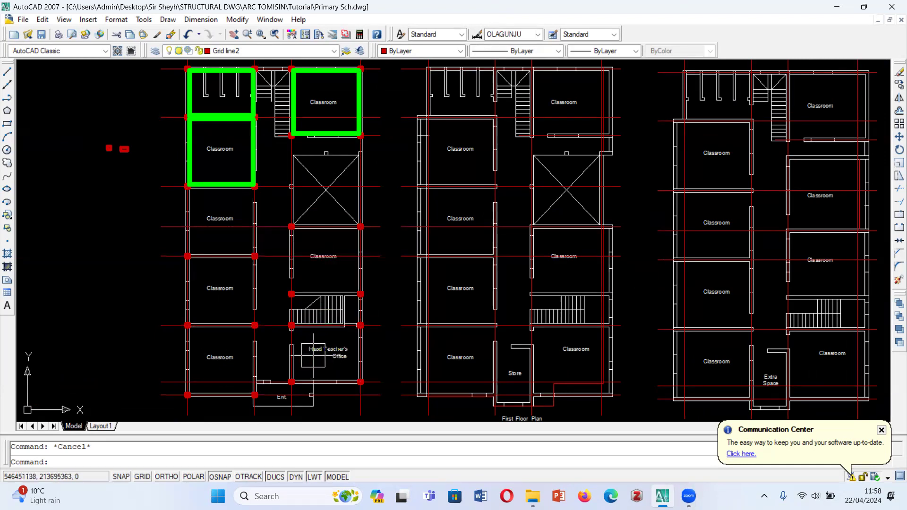
scroll(271, 413, "up", 3)
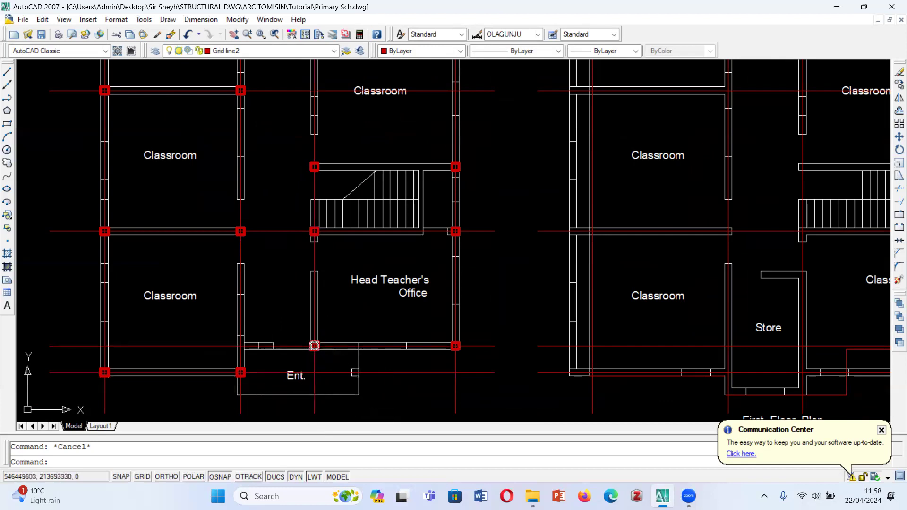
scroll(314, 346, "down", 1)
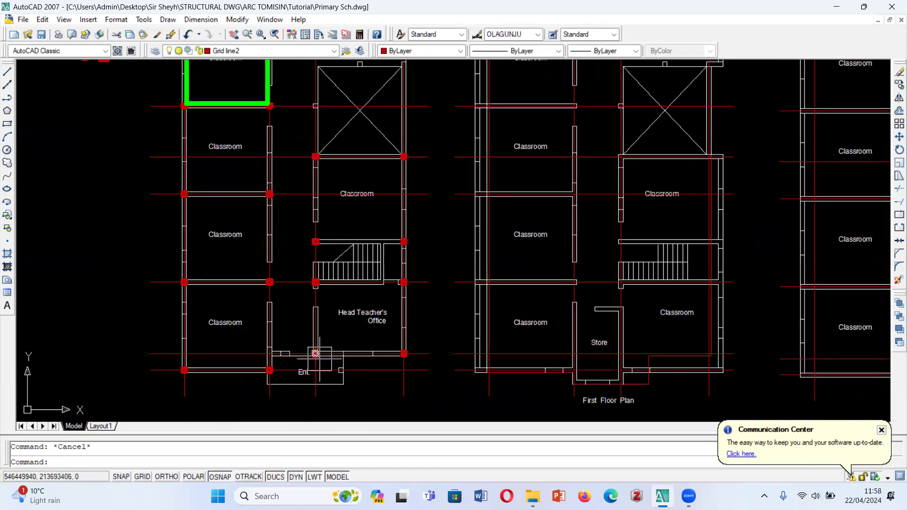